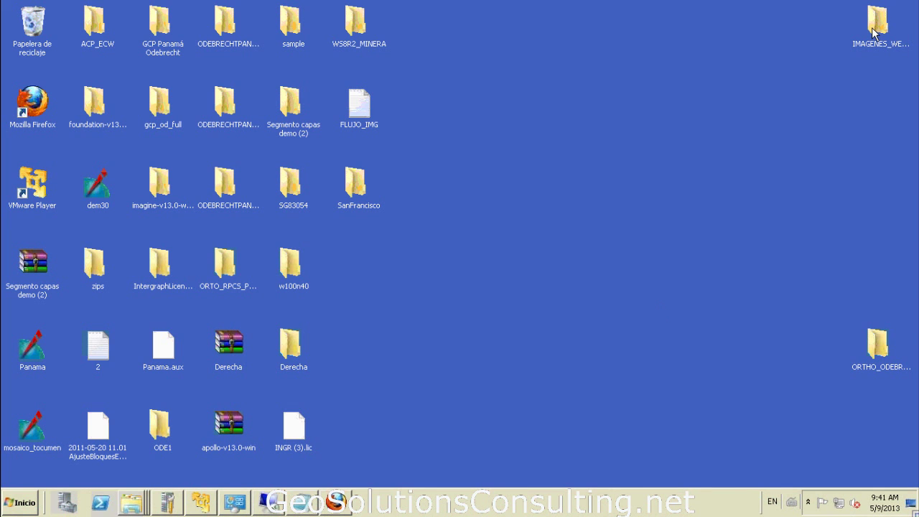
Open the CATALOGO_ADV folder inside IMAGENES_WEBBINAR, move the window aside, and bring up the Start menu.
double_click(874, 32)
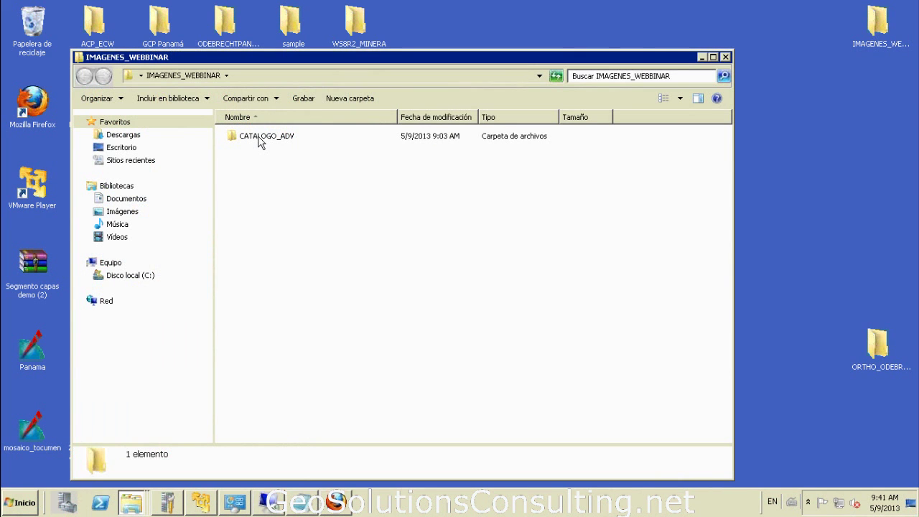
double_click(260, 138)
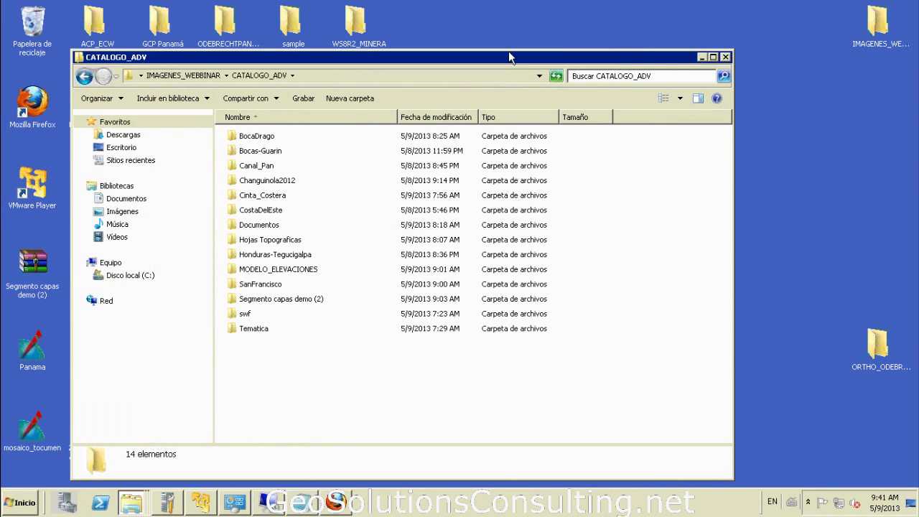
drag(509, 52, 622, 34)
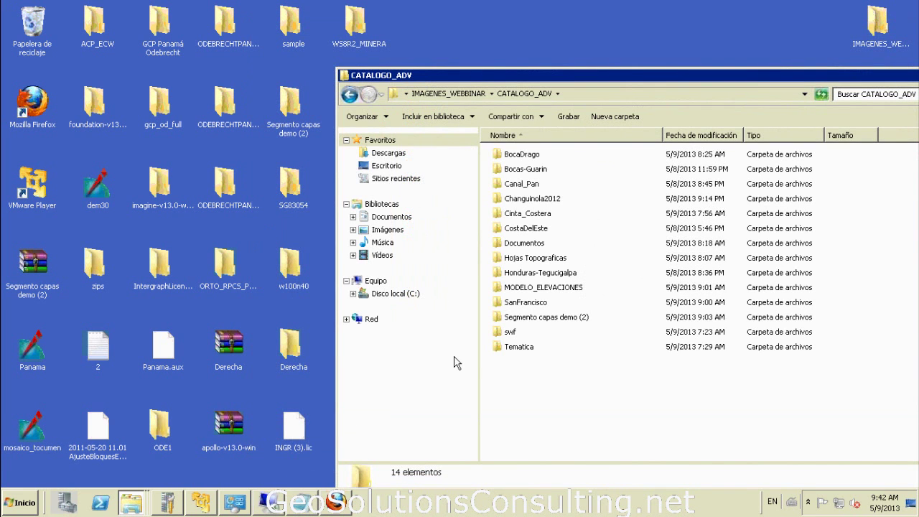
click(22, 501)
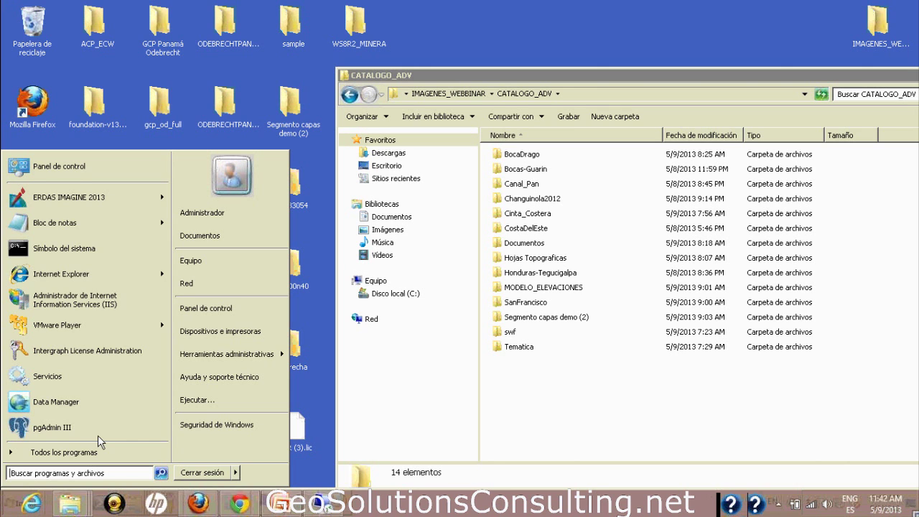
Launch ERDAS APOLLO 2013 Data Manager and log in to the server with the administrator password.
click(54, 446)
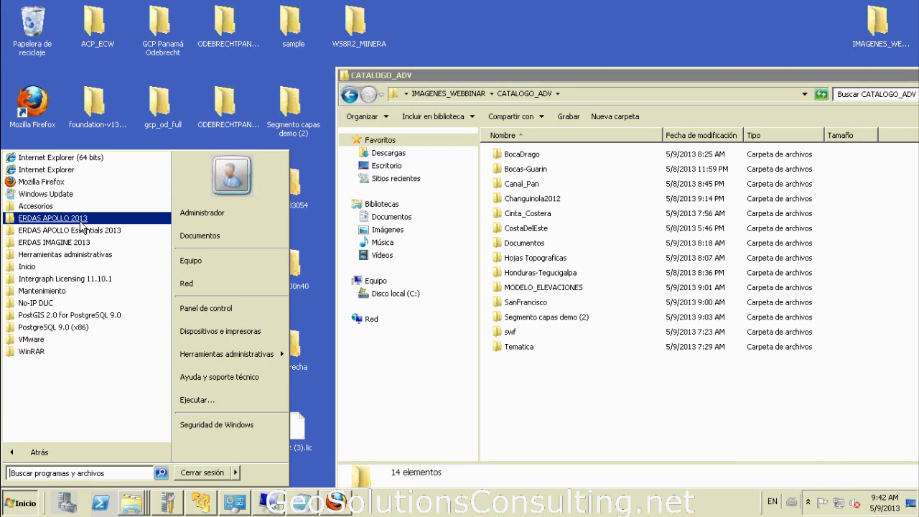
click(81, 220)
click(62, 256)
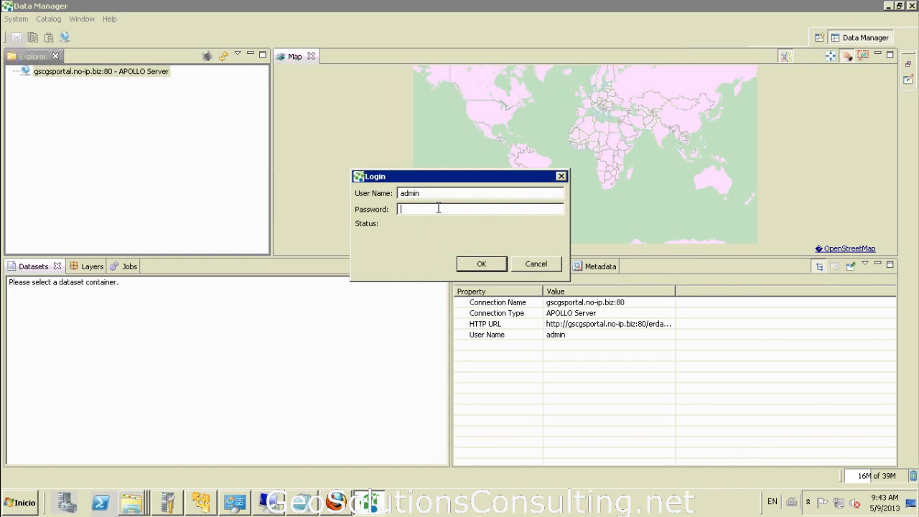
text(*********)
key(Return)
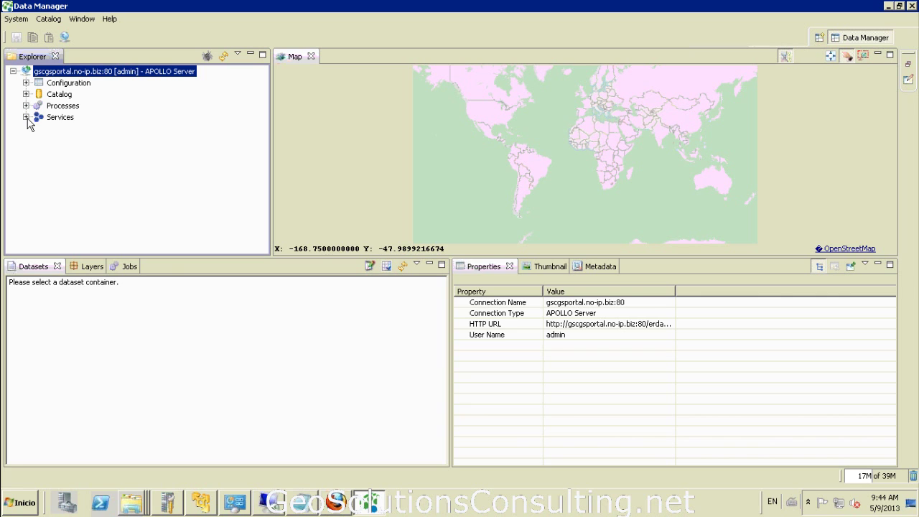
Expand the Services and Catalog branches in the Explorer tree, then collapse ROOT.
click(26, 118)
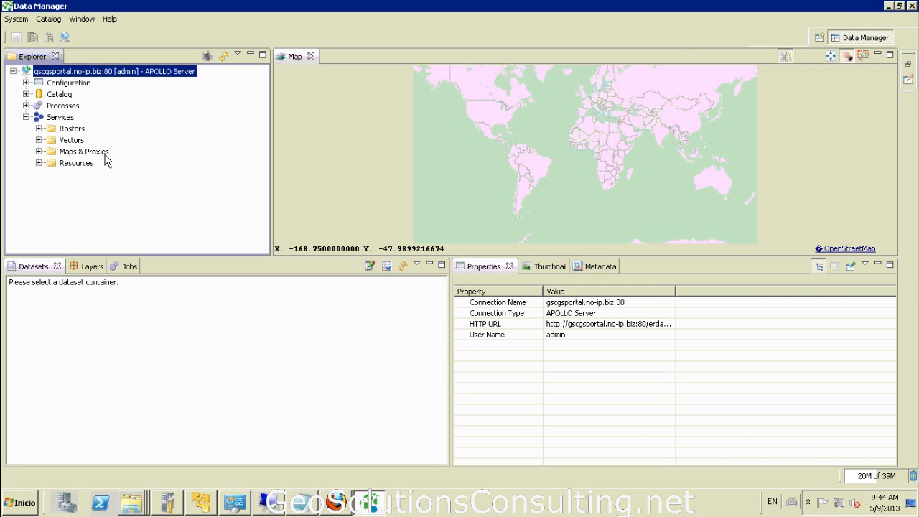
click(330, 131)
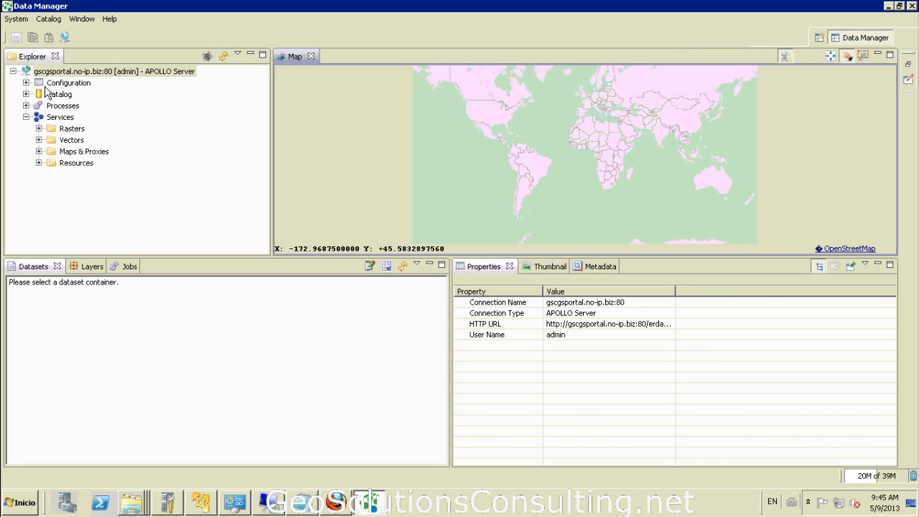
click(27, 94)
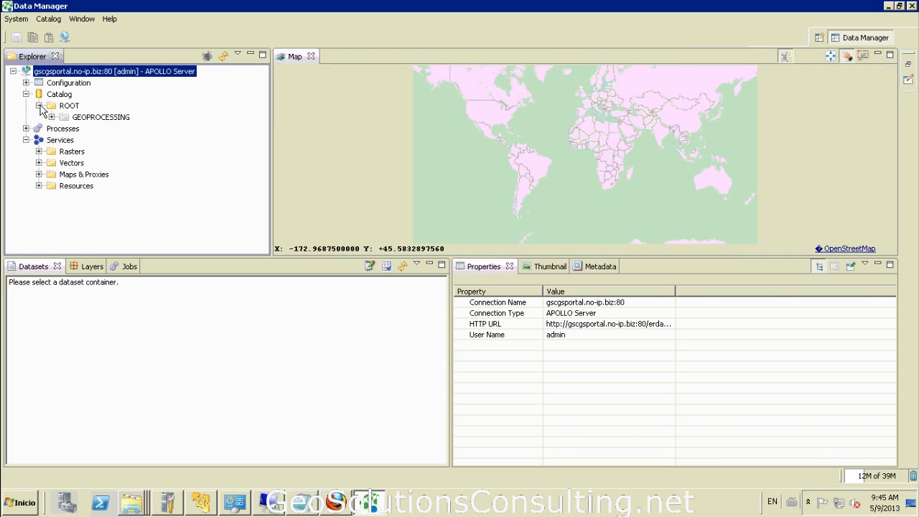
click(39, 105)
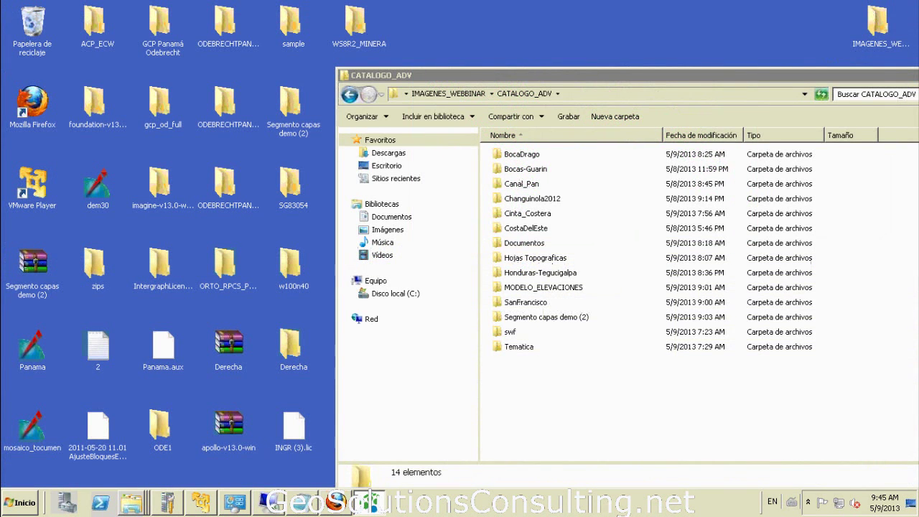
Create a new desktop folder keeping the default name Nueva carpeta.
drag(728, 80, 407, 65)
right_click(703, 253)
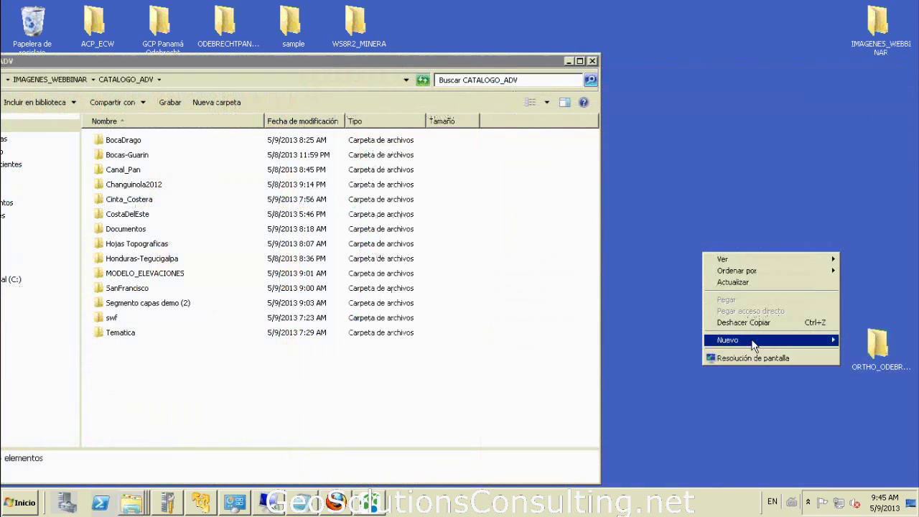
mouse_move(753, 346)
click(639, 318)
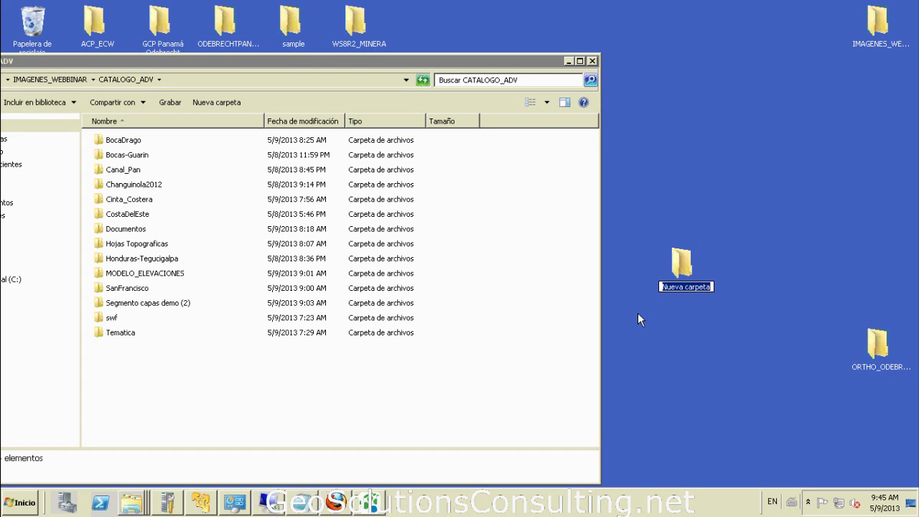
key(Return)
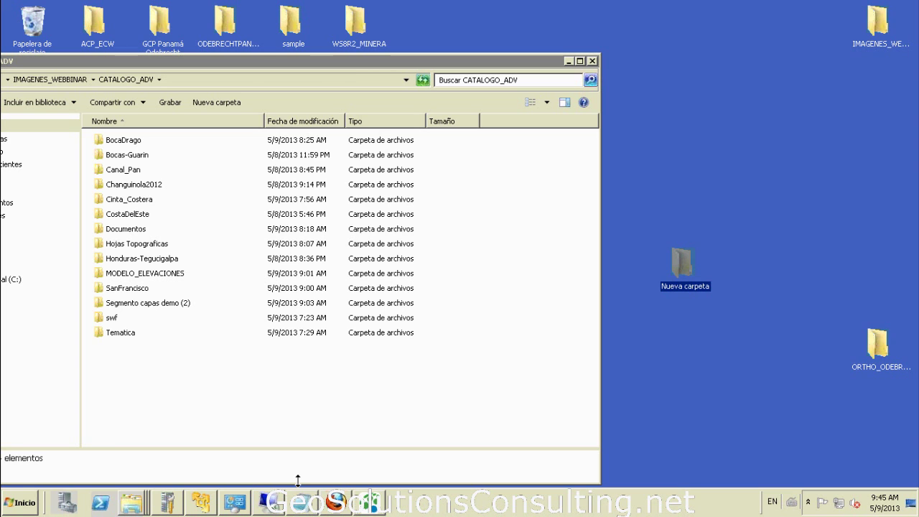
Launch ERDAS IMAGINE 2013 from All Programs.
click(25, 503)
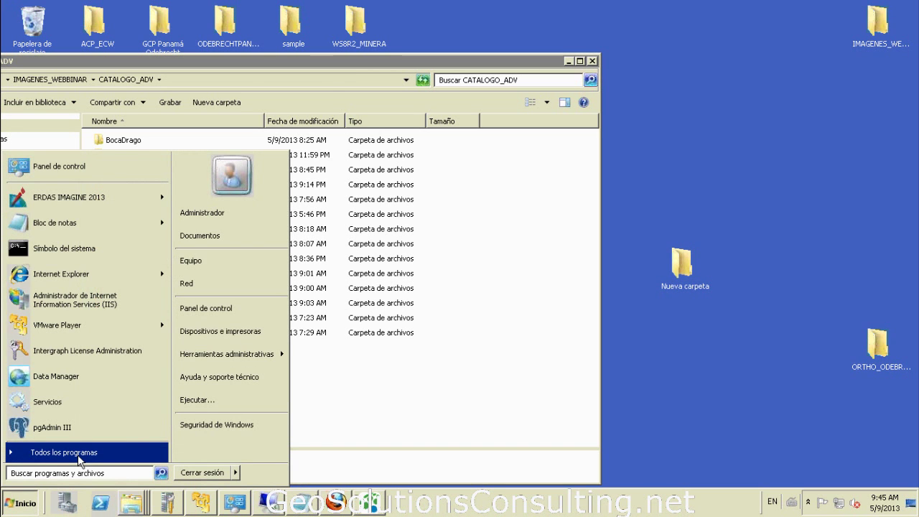
click(78, 454)
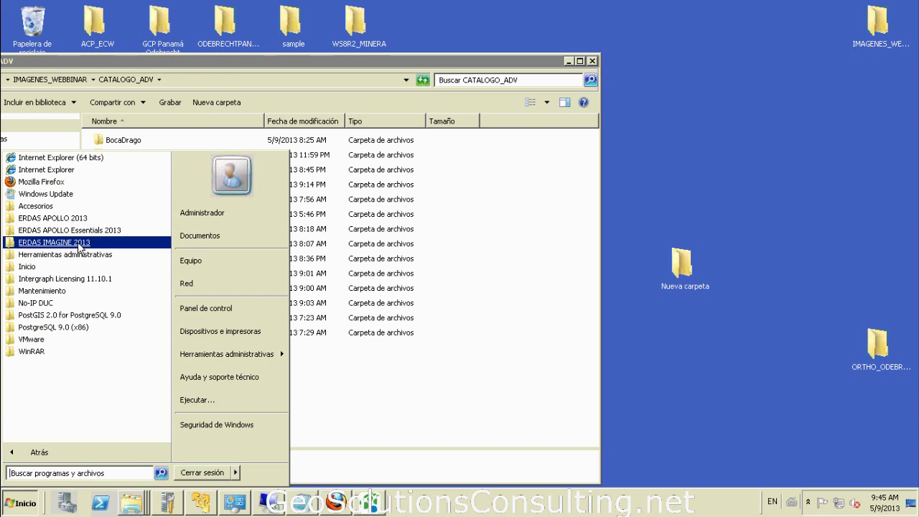
click(54, 242)
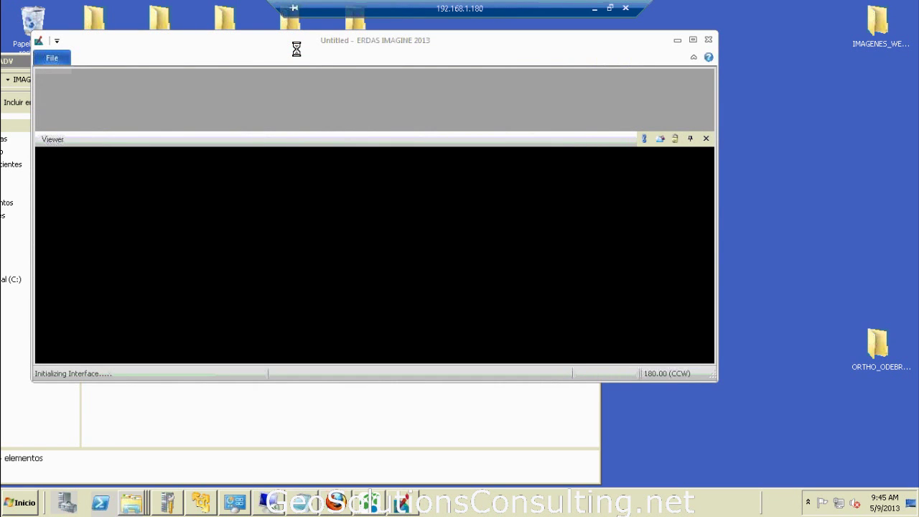
Load guarin2010 from the Bocas-Guarin folder into 2D View #1 fitted to frame, then return to Data Manager.
drag(295, 49, 601, 51)
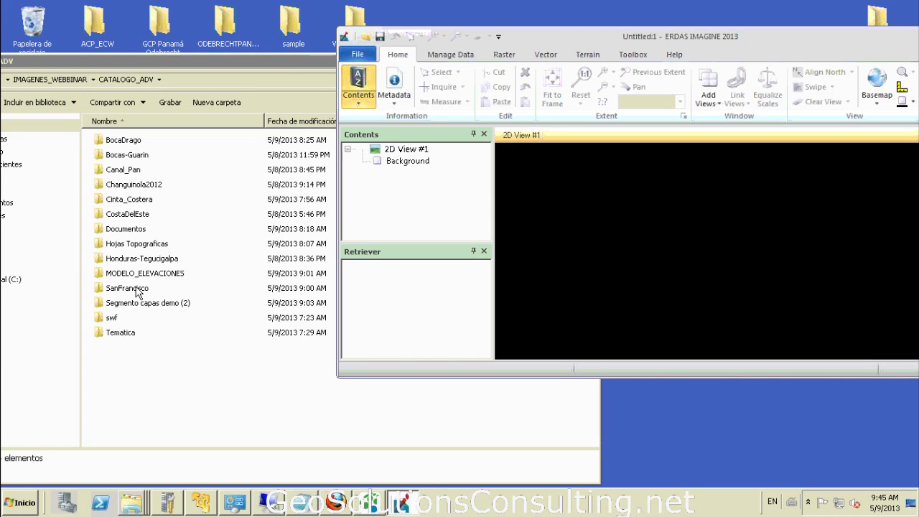
double_click(127, 155)
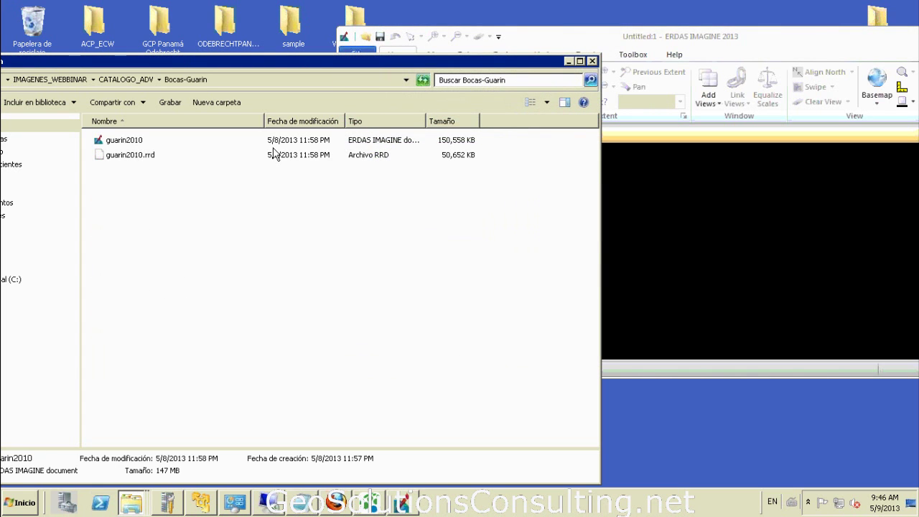
click(273, 146)
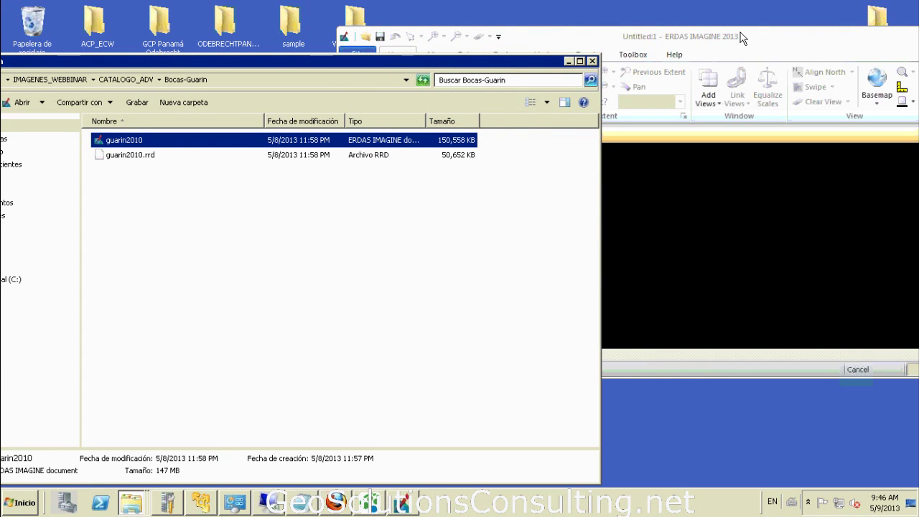
click(631, 60)
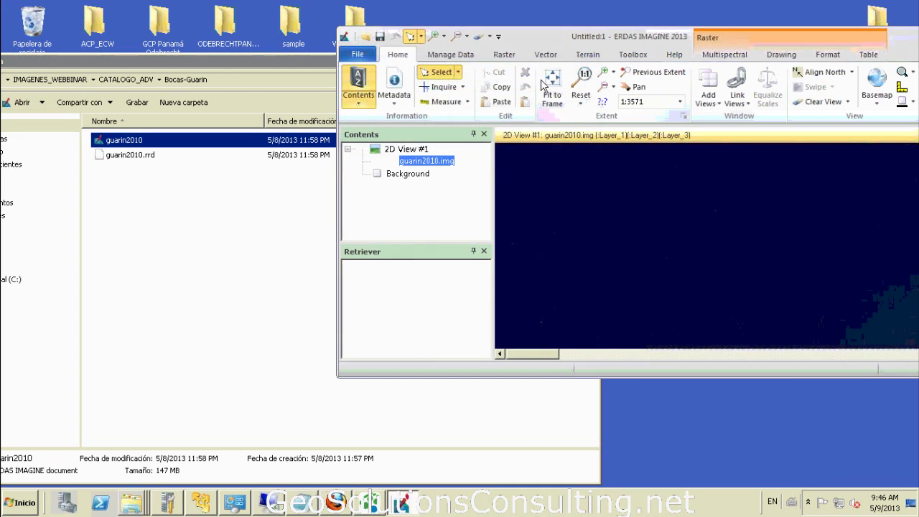
click(542, 80)
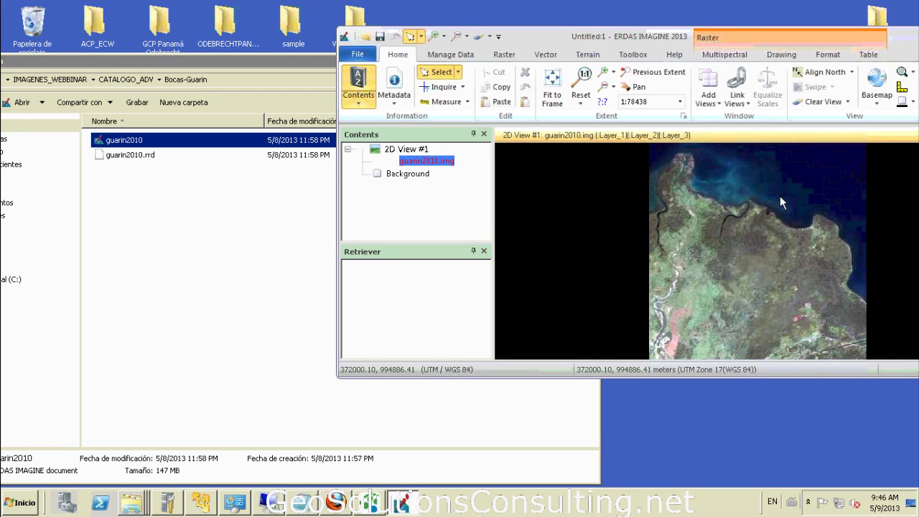
drag(680, 44, 544, 45)
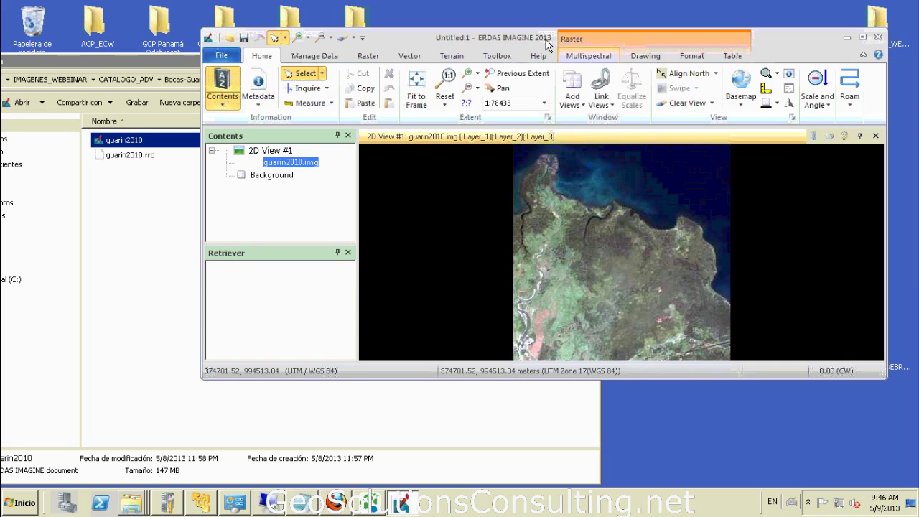
drag(547, 43, 642, 36)
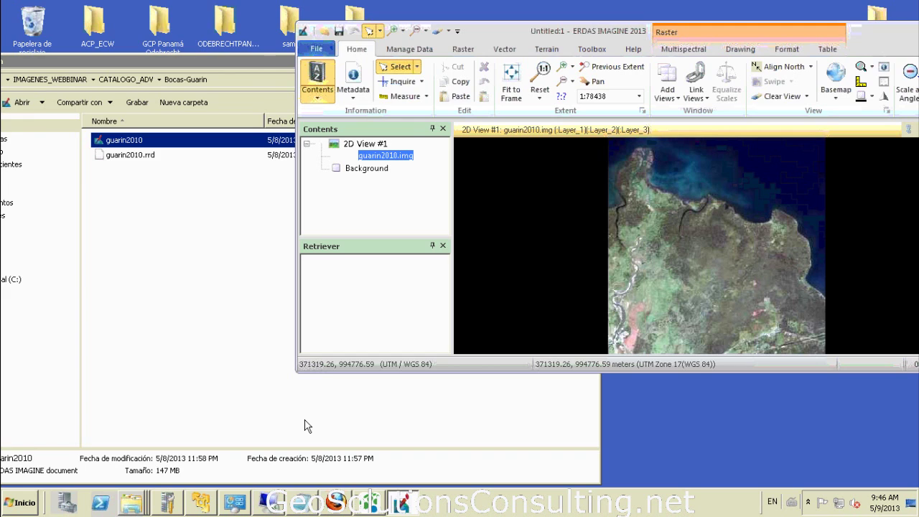
click(360, 504)
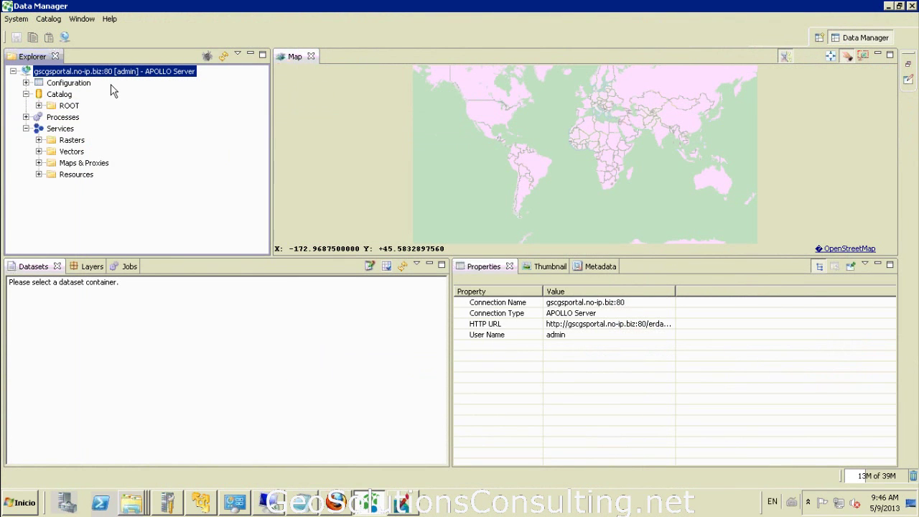
Start adding images to the ROOT catalog and browse into Users > Administrador > Desktop.
right_click(69, 106)
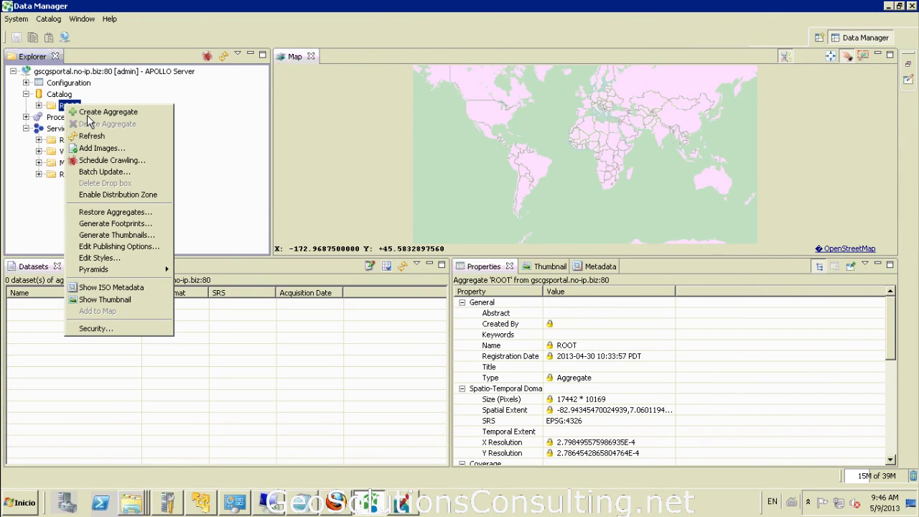
click(120, 149)
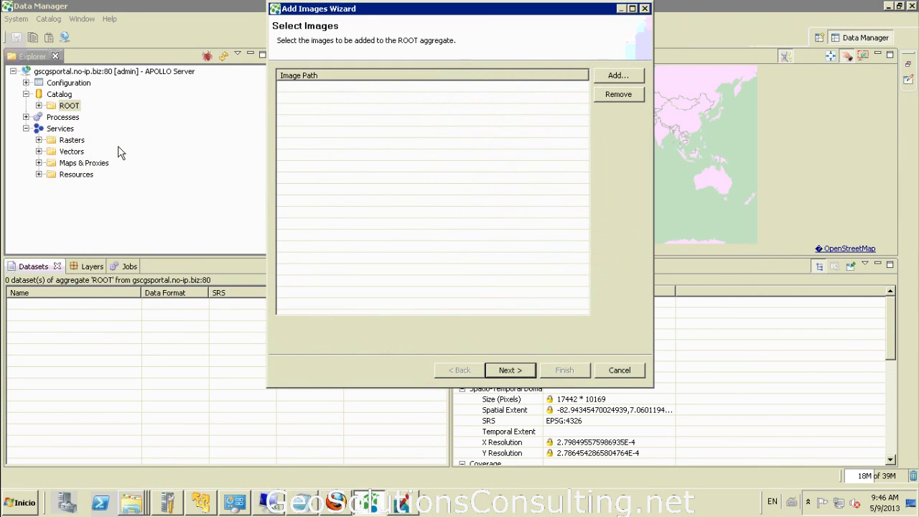
click(613, 76)
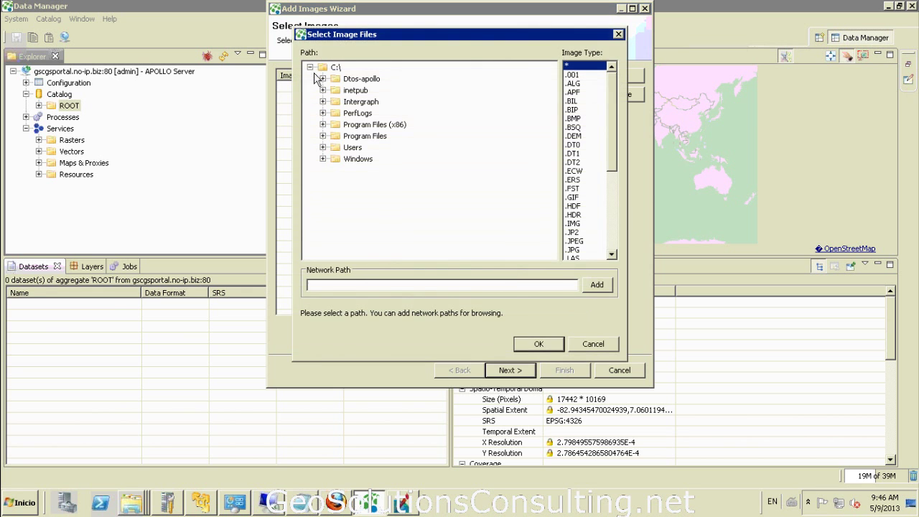
click(322, 147)
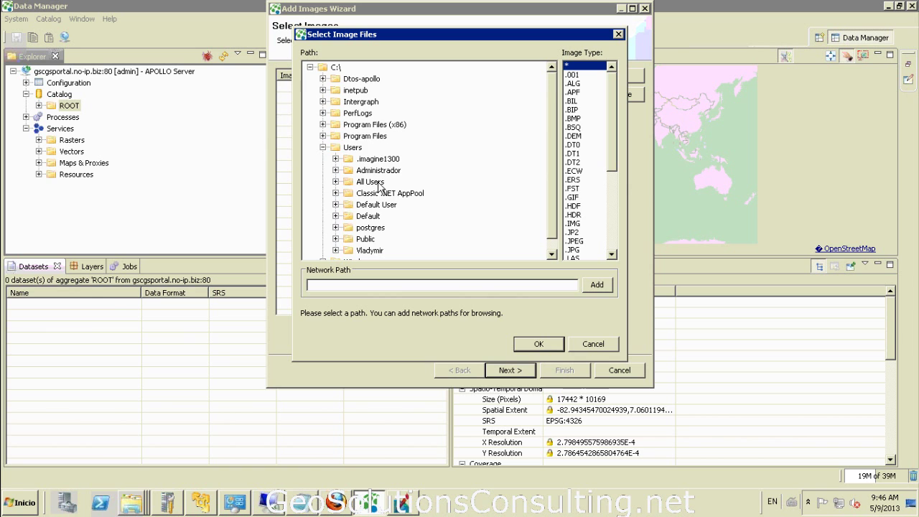
click(335, 170)
click(348, 193)
click(347, 193)
click(347, 194)
Add guarin2010.img from IMAGENES_WEBBINAR > CATALOGO_ADV > Bocas-Guarin to the image path list.
scroll(355, 162, down, 3)
click(361, 125)
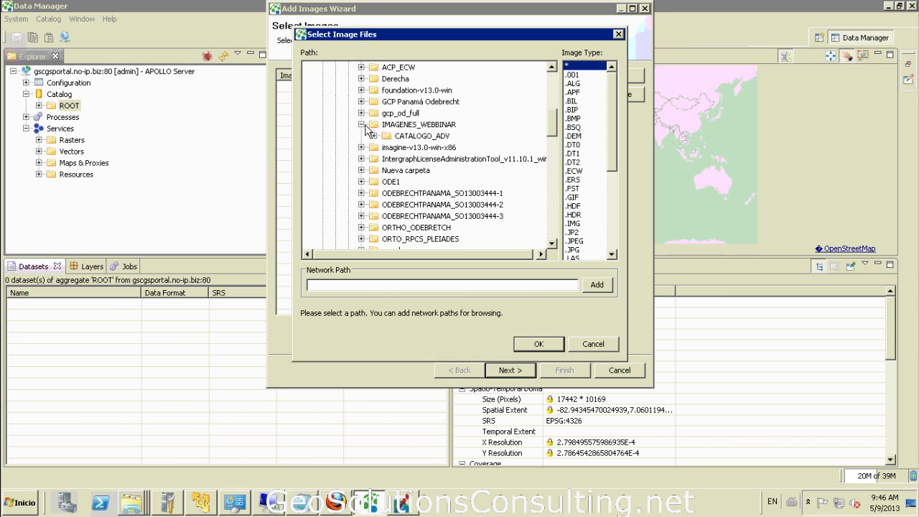
click(371, 136)
click(387, 101)
click(439, 112)
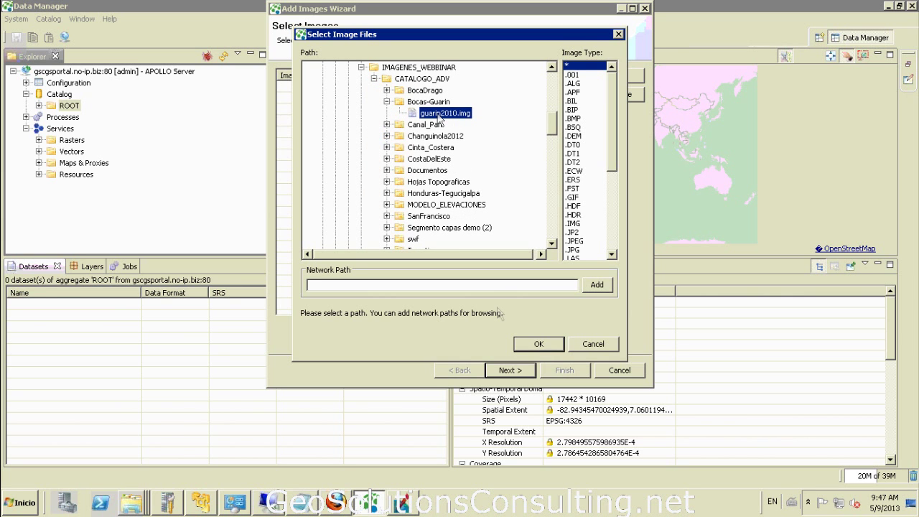
click(538, 344)
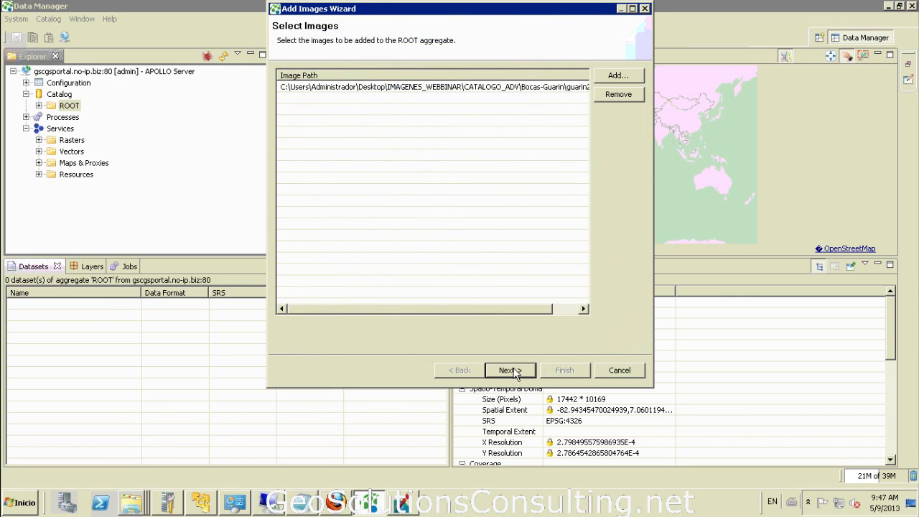
Enable aggregate thumbnail generation and all metadata parsers, then finish adding the image.
click(511, 370)
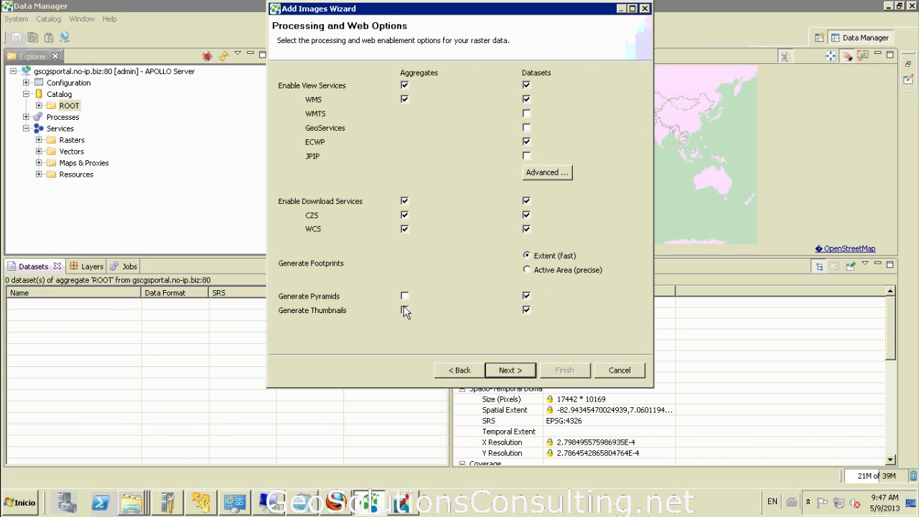
click(404, 310)
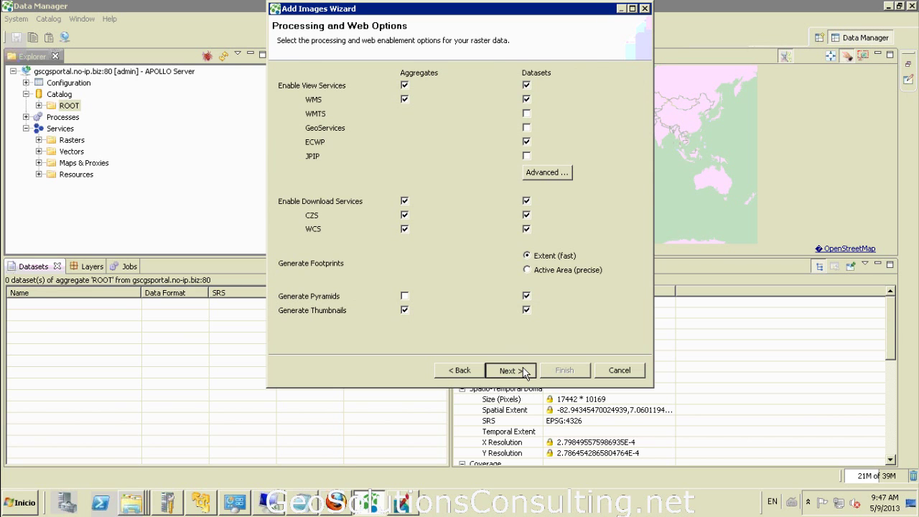
click(509, 371)
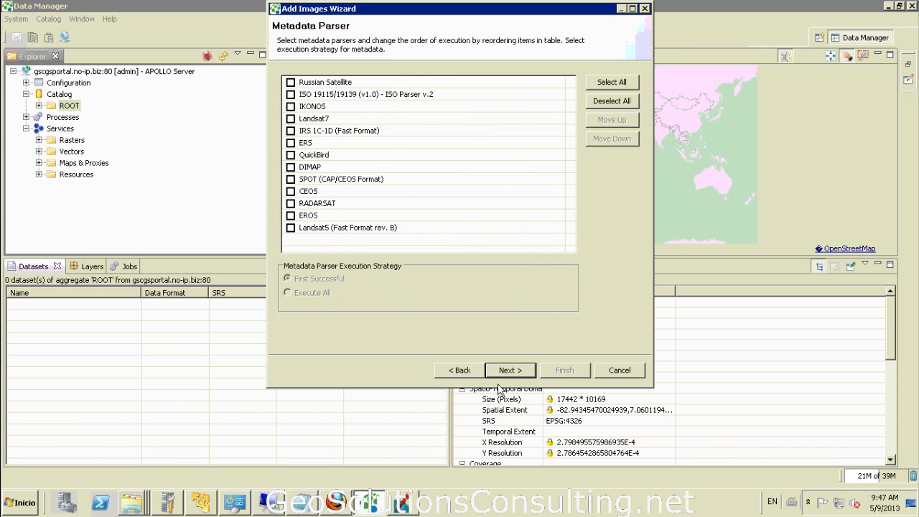
click(497, 374)
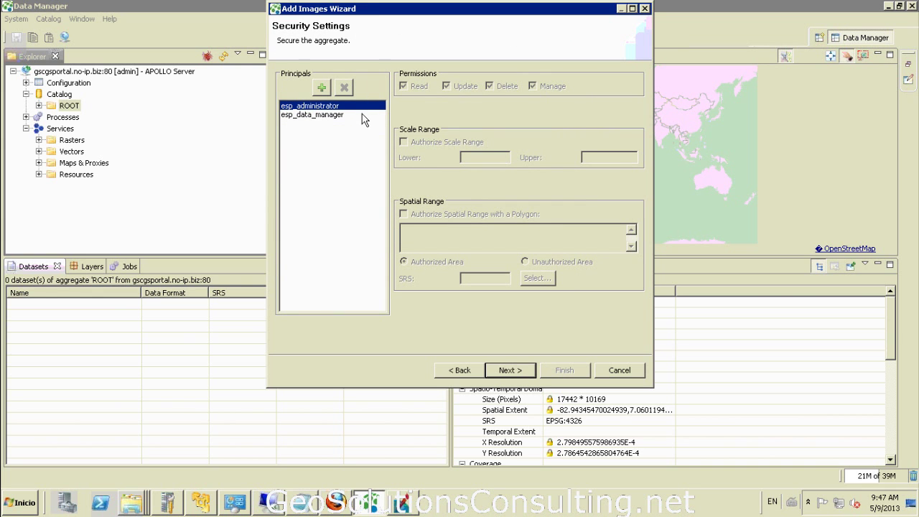
click(507, 371)
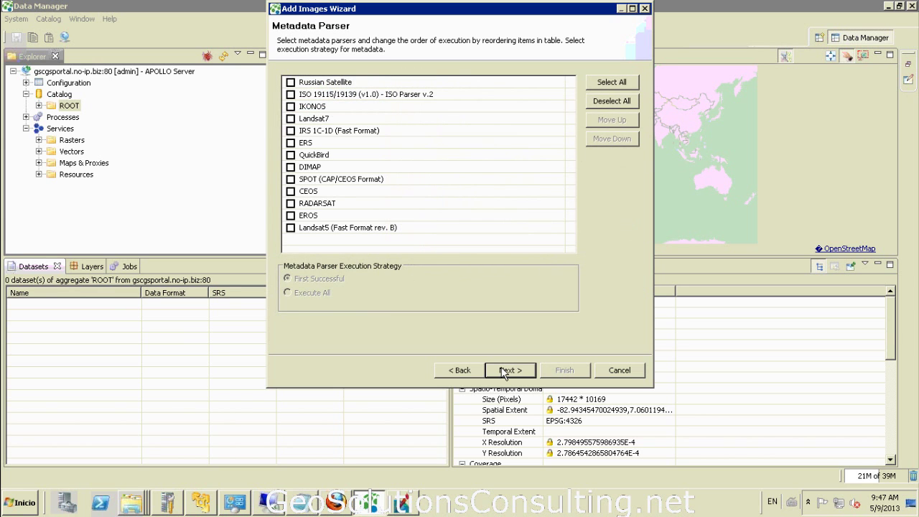
click(612, 82)
click(516, 370)
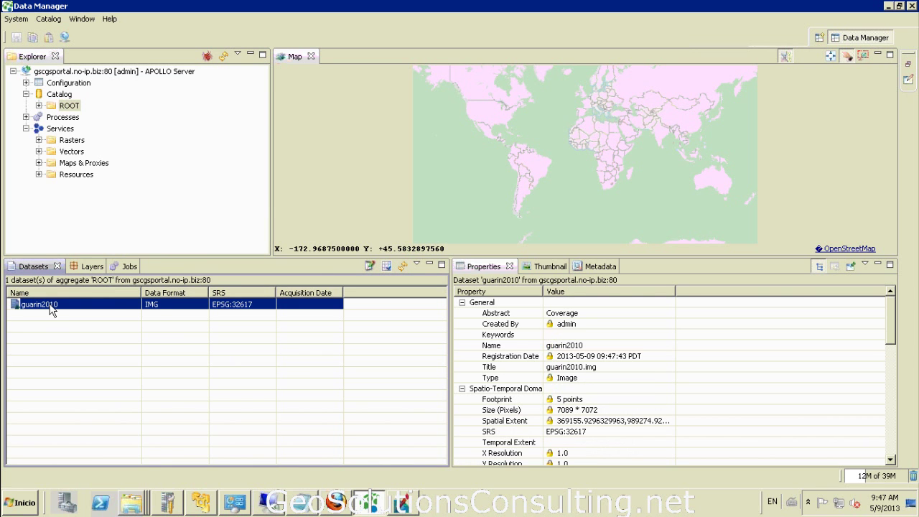
Add the guarin2010 dataset to the map, then switch to the local desktop's Geospatial Portal.
right_click(52, 310)
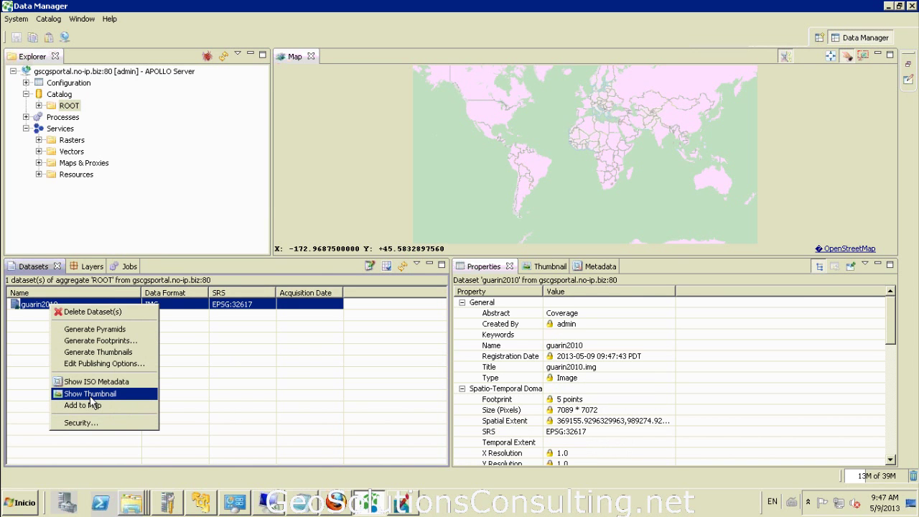
click(85, 405)
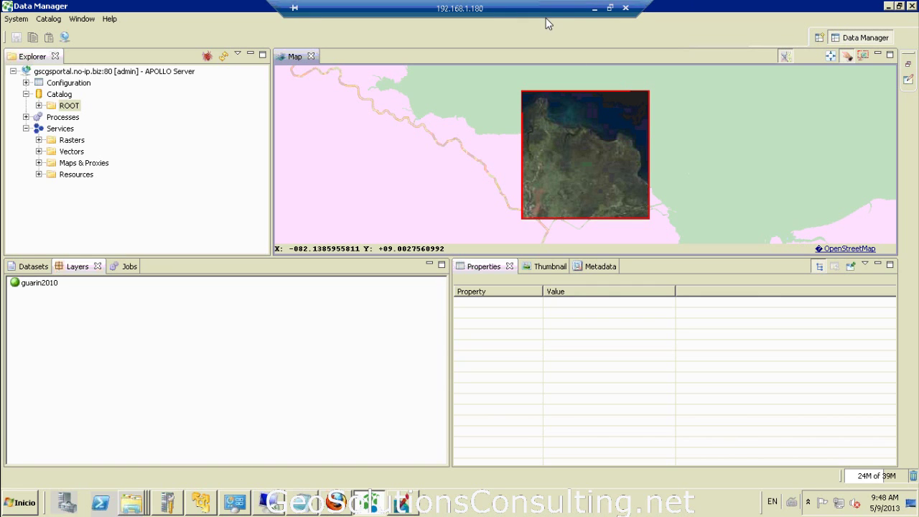
click(609, 8)
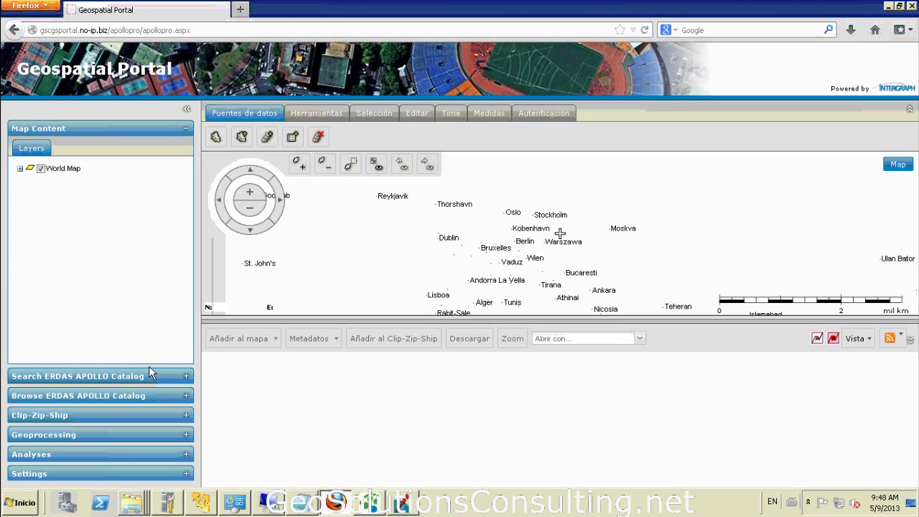
Open the Definir fuentes de datos window for a new data source.
click(244, 137)
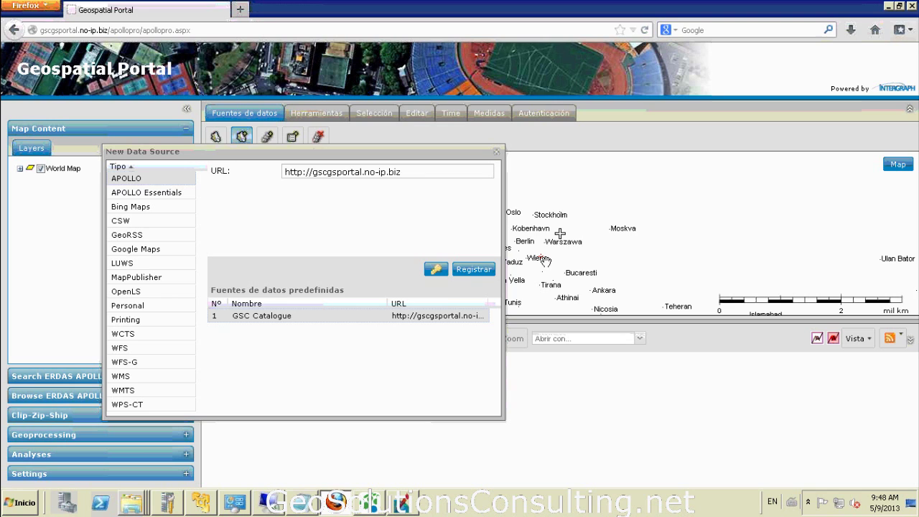
click(485, 271)
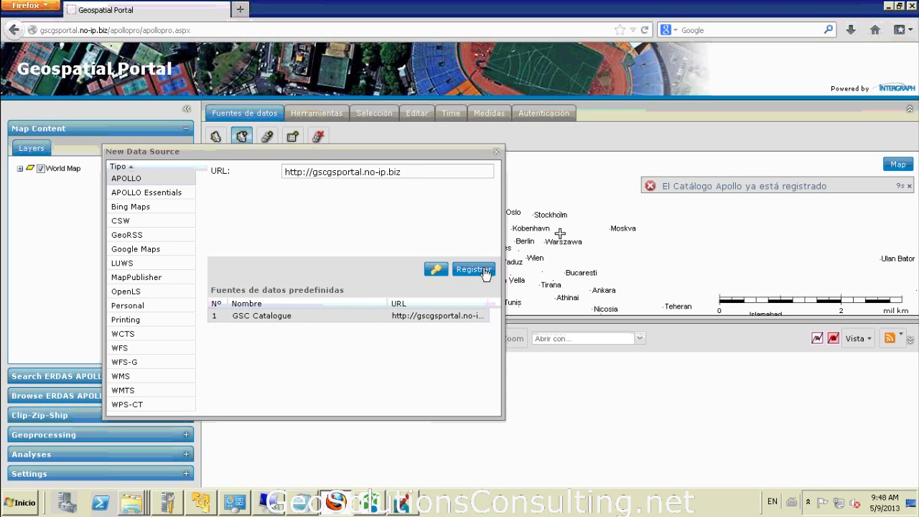
click(496, 152)
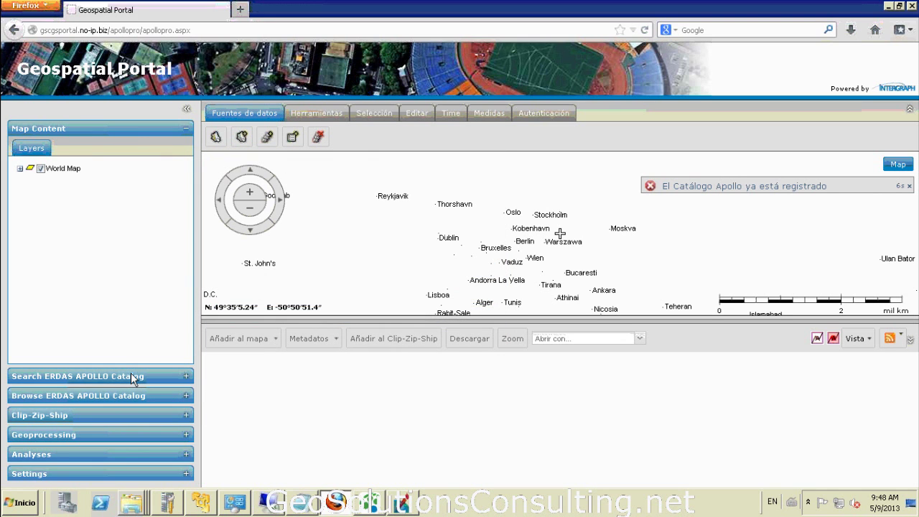
click(130, 376)
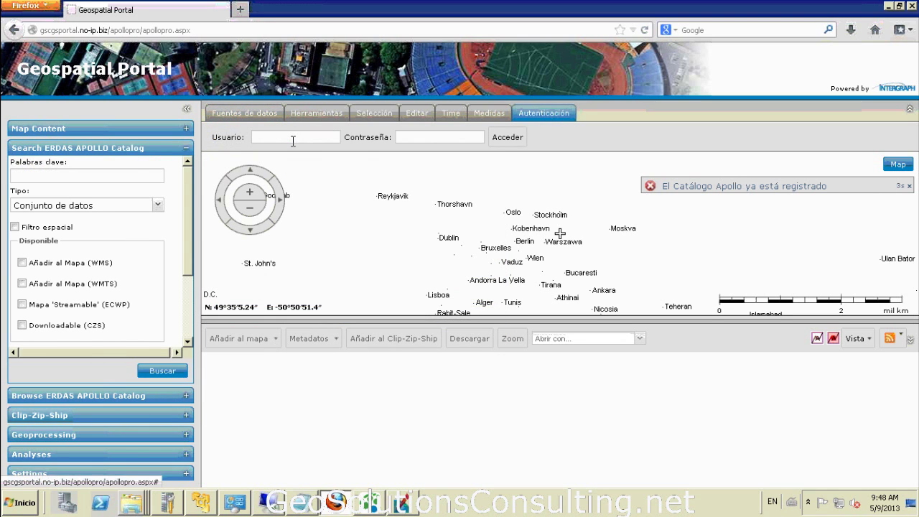
Sign in under Autenticación with the administrator username and password, resuming the expired session.
click(293, 137)
text(admin)
key(Tab)
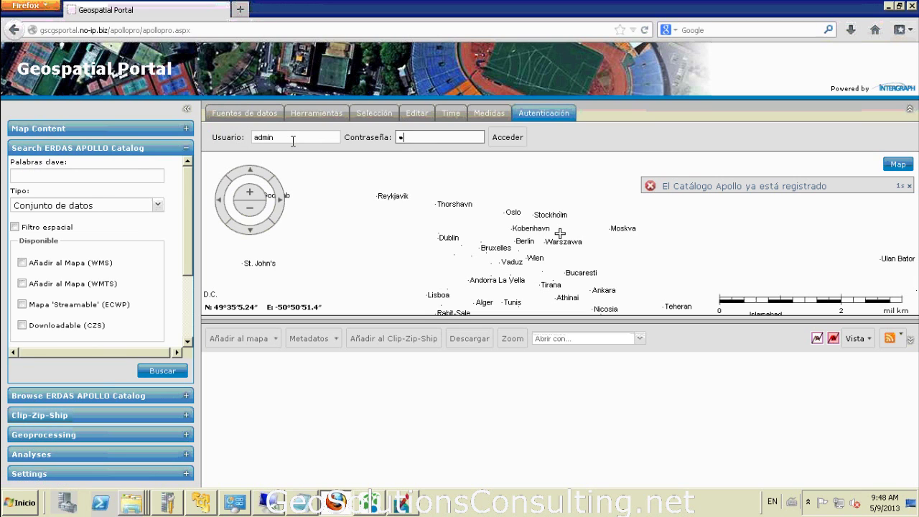
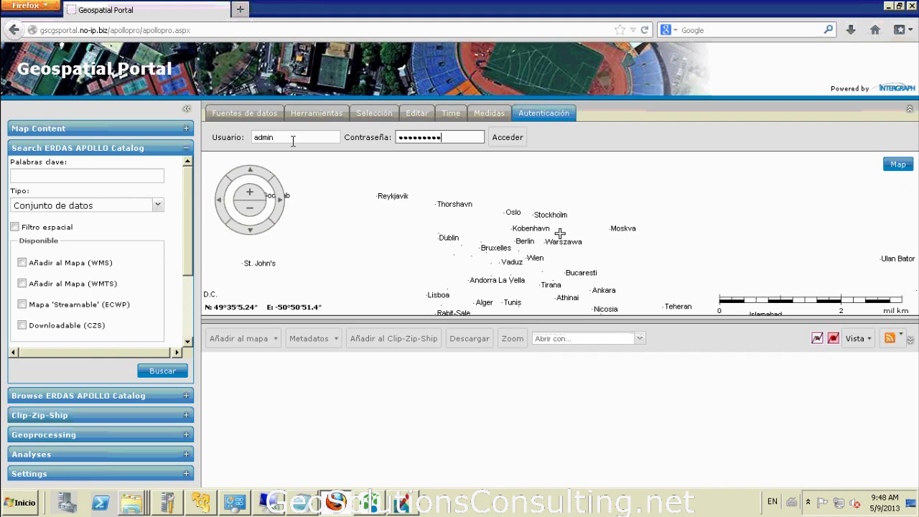
key(Return)
click(423, 285)
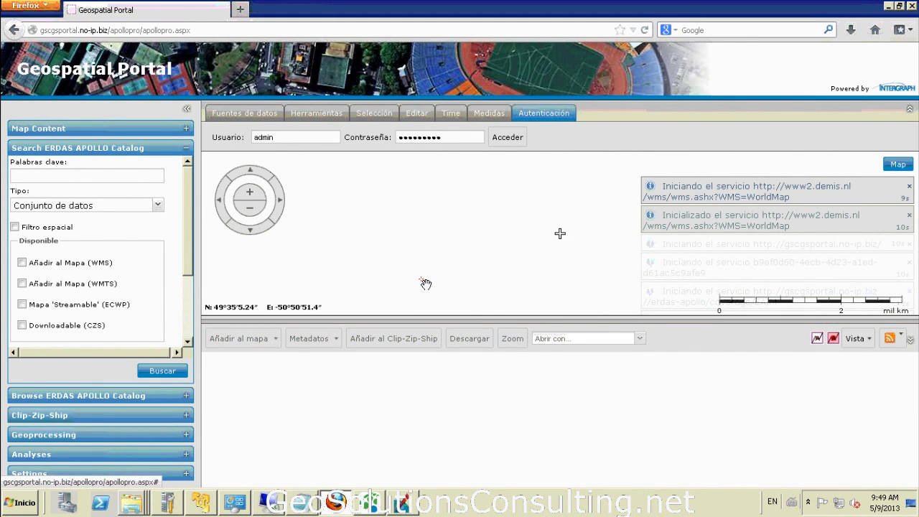
click(108, 205)
Search the catalog with Tipo set to Dataset & Aggregate and add the guarin2010 result to the map.
click(114, 246)
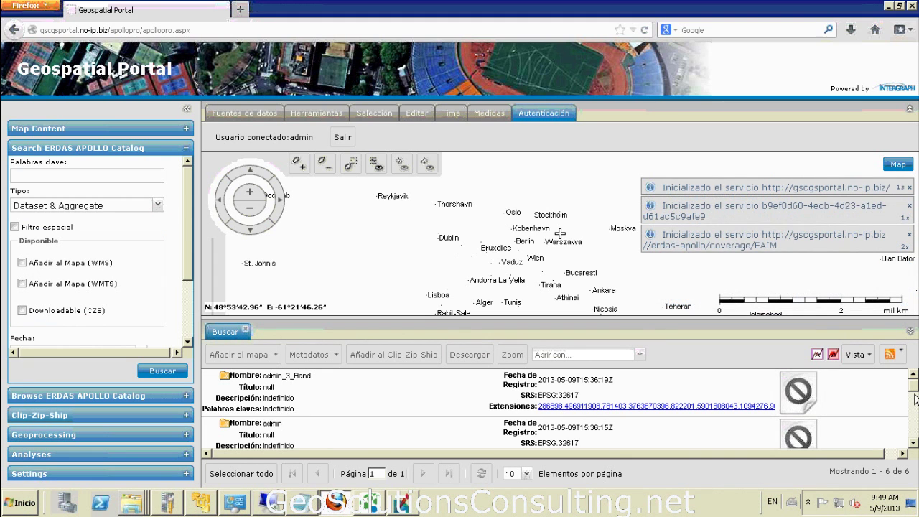
scroll(915, 399, down, 3)
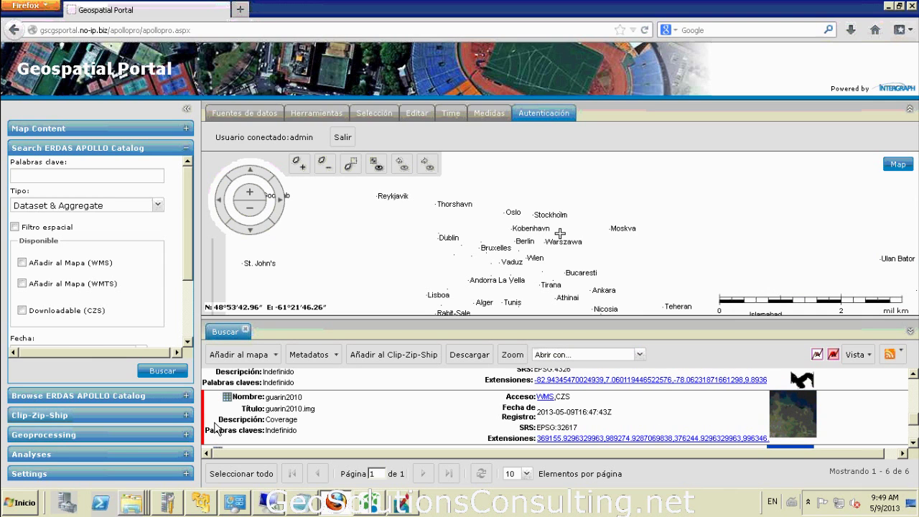
click(239, 355)
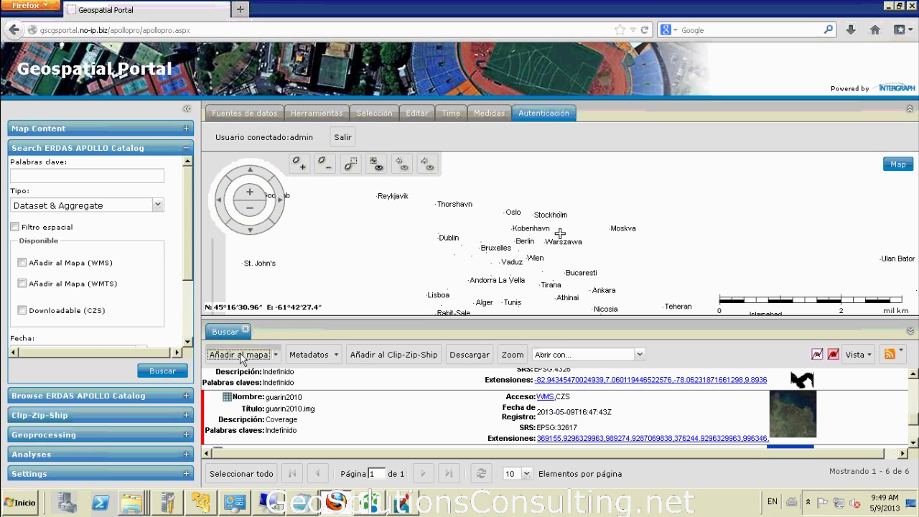
Fit the map view to the WMS ERDAS Apollo Advantage layer and hide the search results.
click(142, 130)
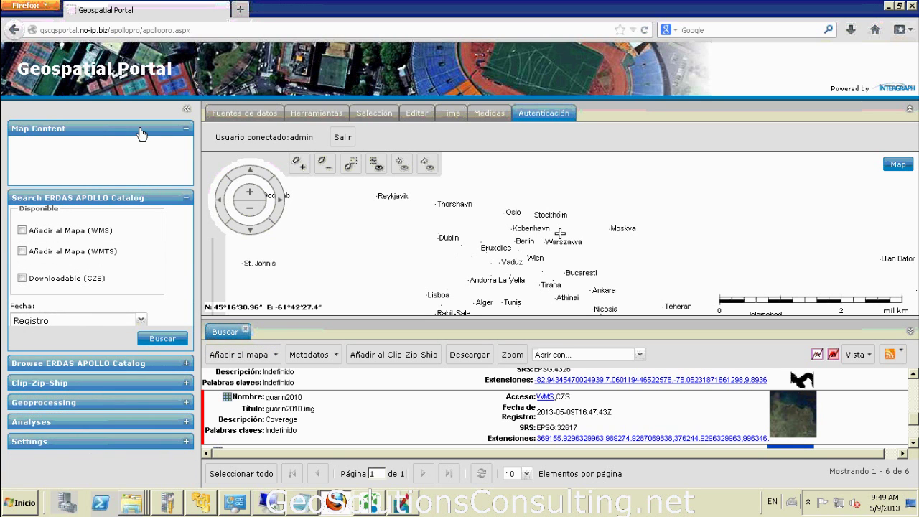
click(180, 168)
click(200, 200)
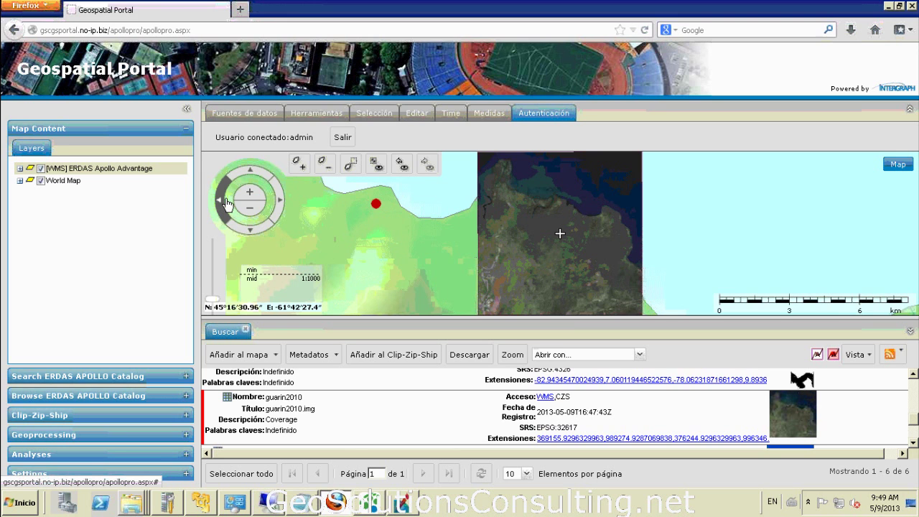
click(910, 331)
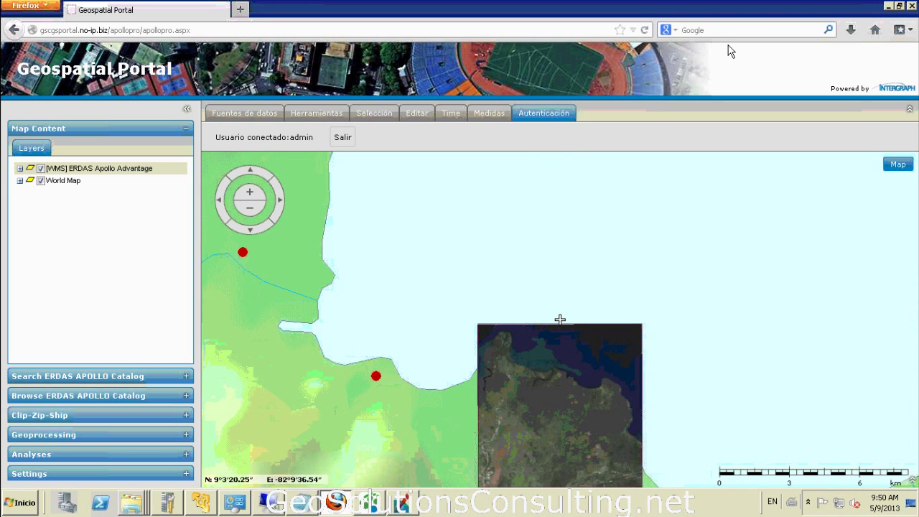
Box-zoom closely onto the guarin2010 satellite imagery and pan across it.
mouse_move(766, 7)
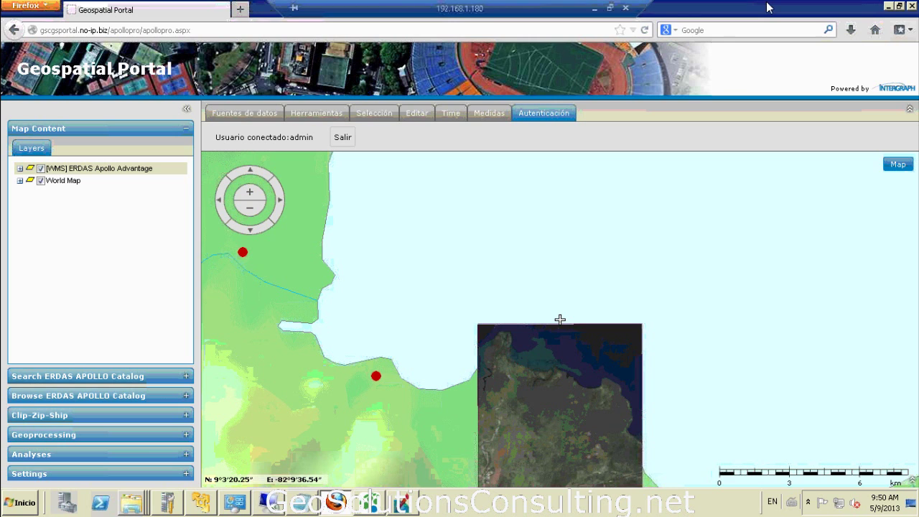
mouse_move(344, 164)
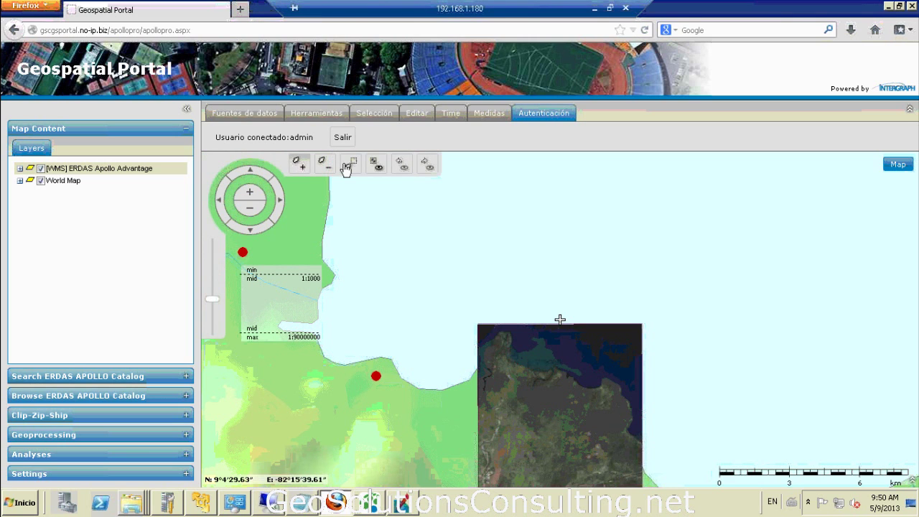
click(345, 167)
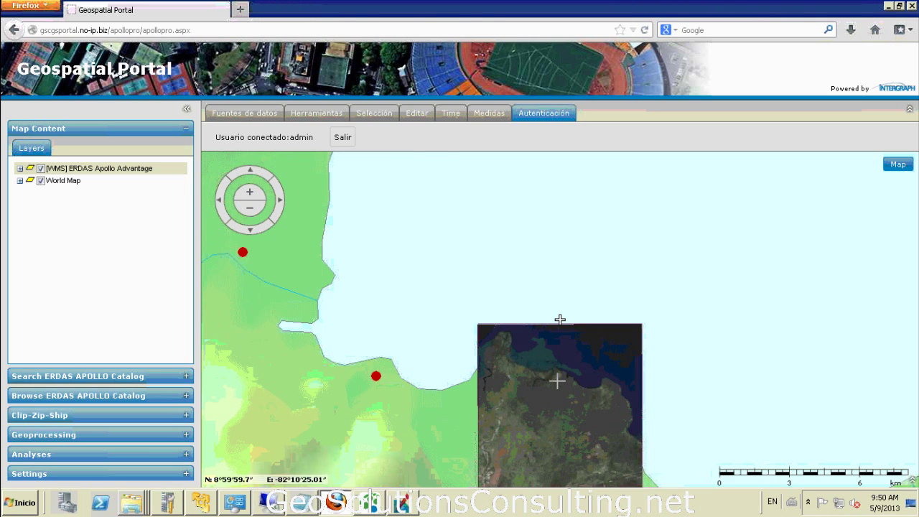
drag(560, 319, 587, 407)
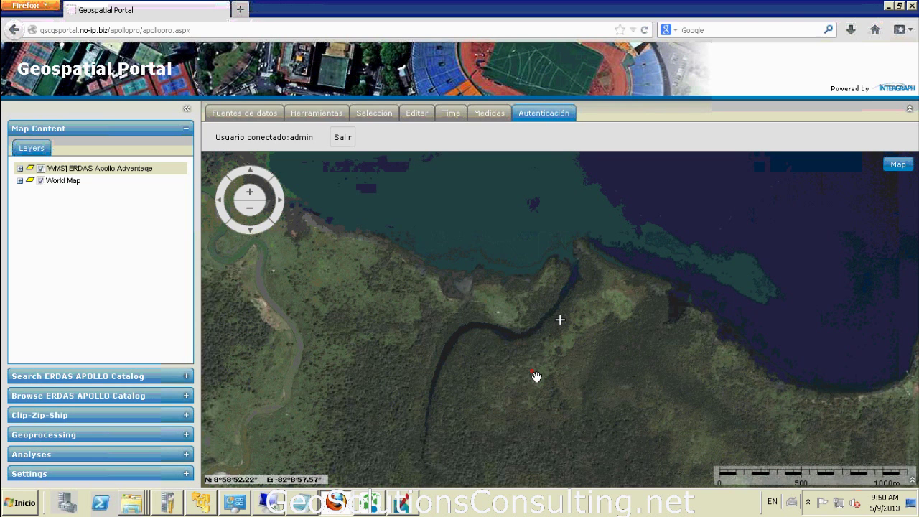
drag(535, 376, 449, 275)
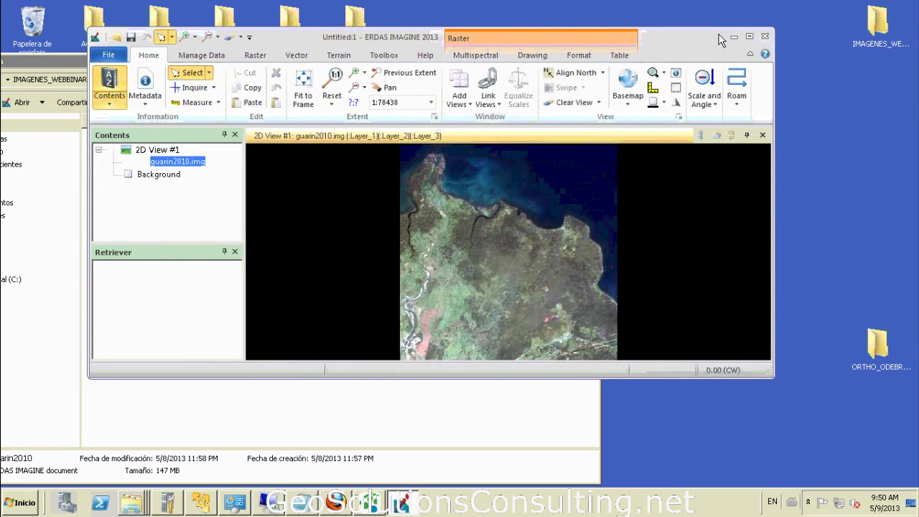
Minimize ERDAS IMAGINE showing guarin2010.img to reveal the Bocas-Guarin folder.
click(733, 36)
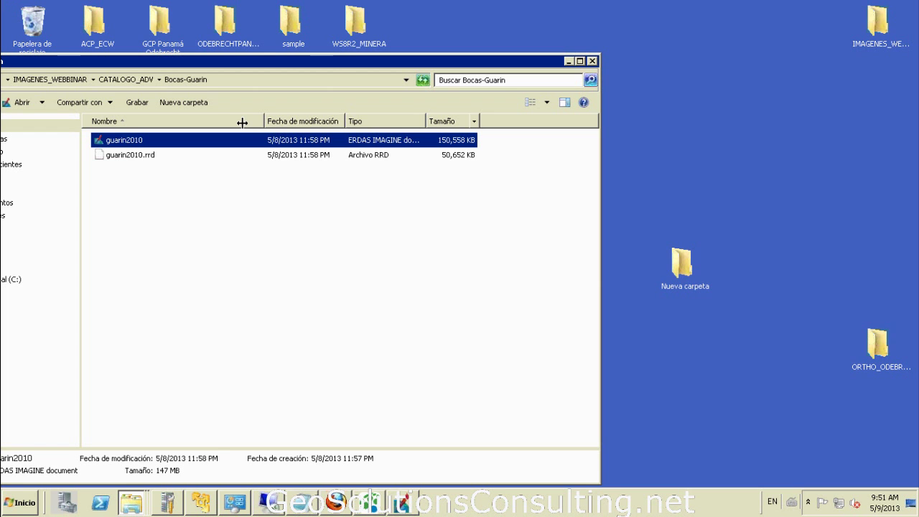
Bring Explorer on screen, return to CATALOGO_ADV, and select the Canal_Pan folder.
drag(215, 61, 306, 41)
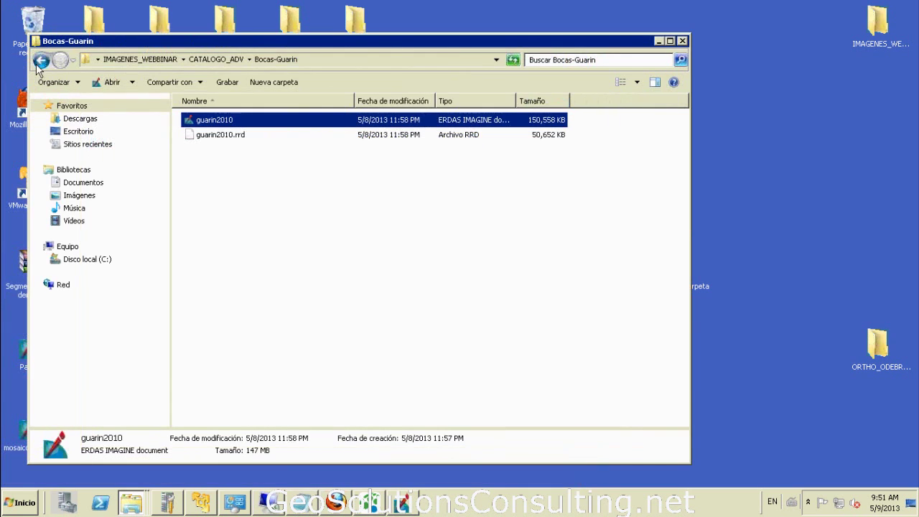
click(41, 61)
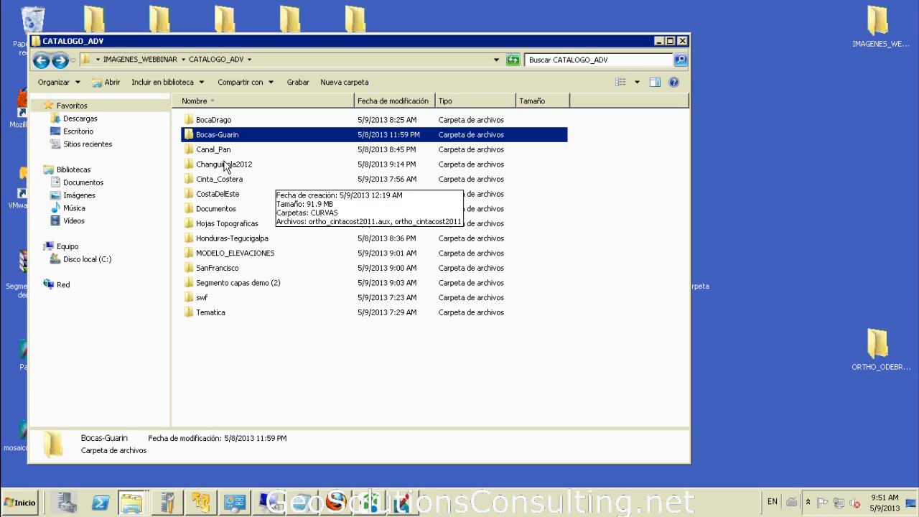
click(221, 152)
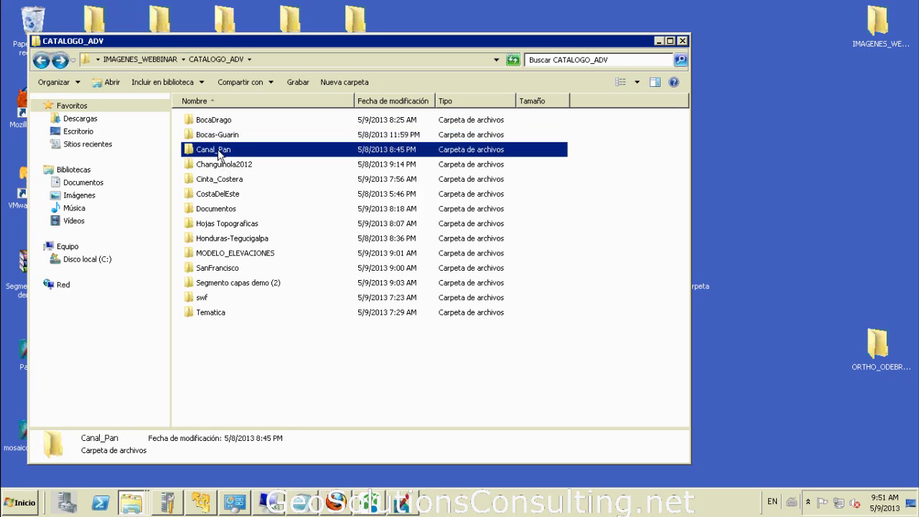
drag(429, 43, 651, 35)
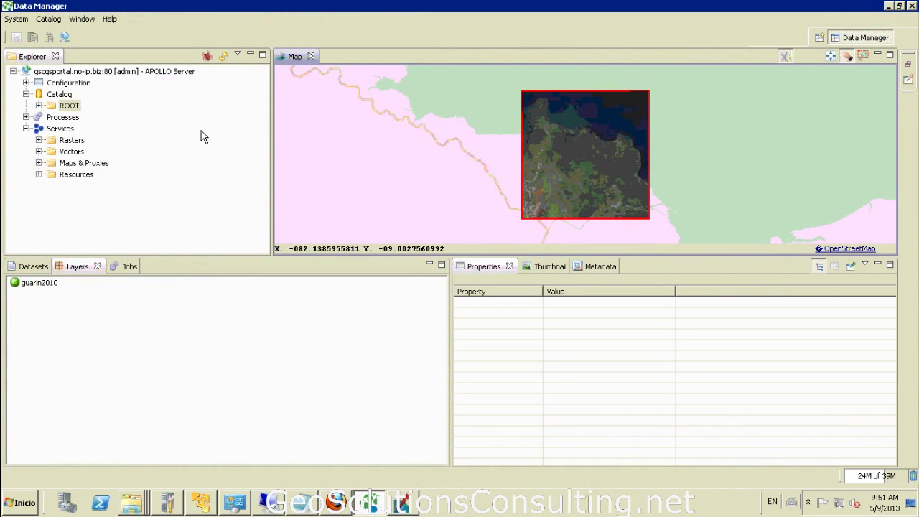
Expand the ROOT catalog aggregate and launch Add Images… on it.
click(40, 106)
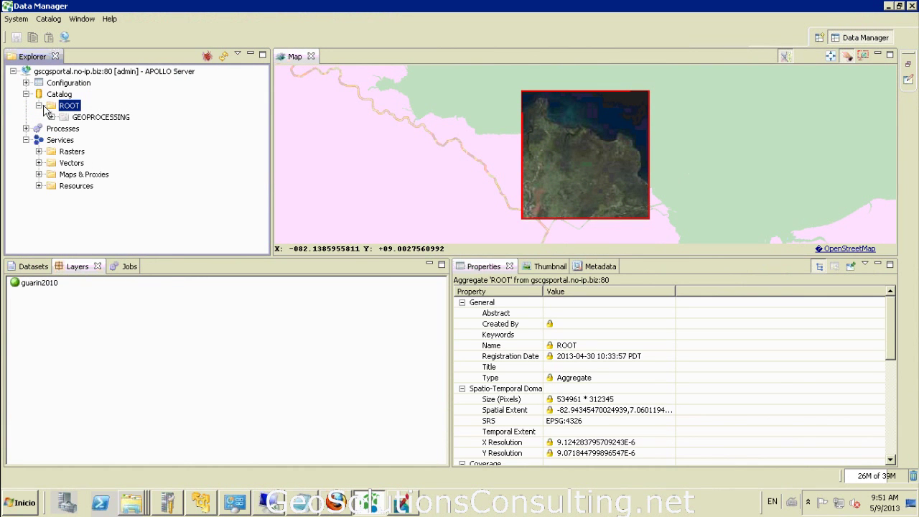
right_click(69, 108)
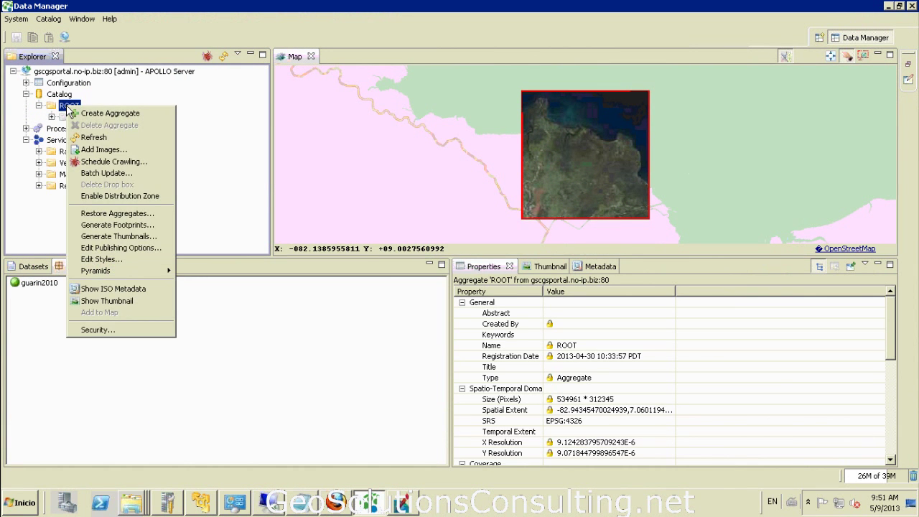
click(104, 150)
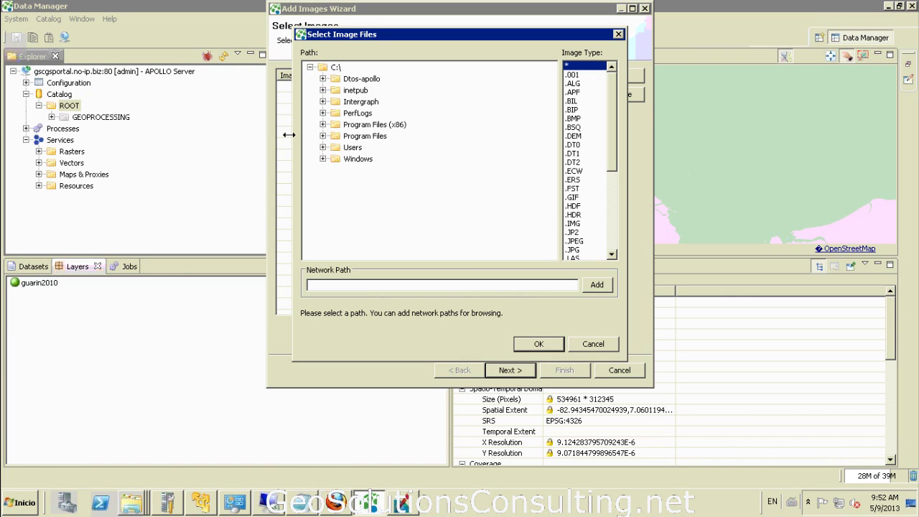
Browse to Desktop\IMAGENES_WEBBINAR\CATALOGO_ADV\Canal_Pan and select atlantico_ecw.ecw.
click(322, 147)
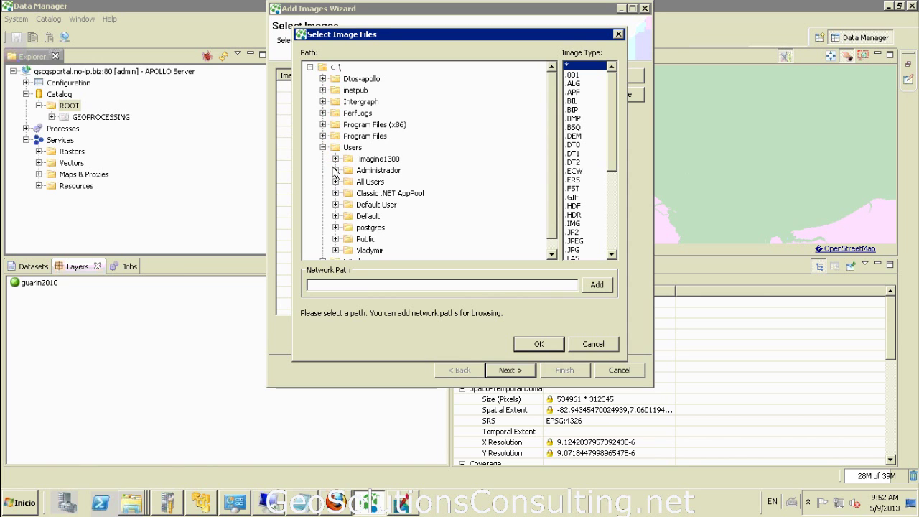
click(335, 170)
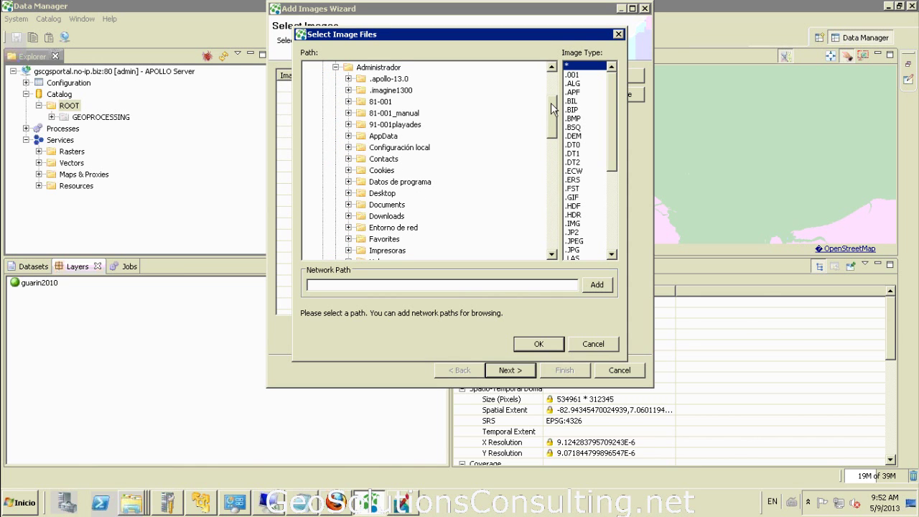
scroll(362, 166, down, 1)
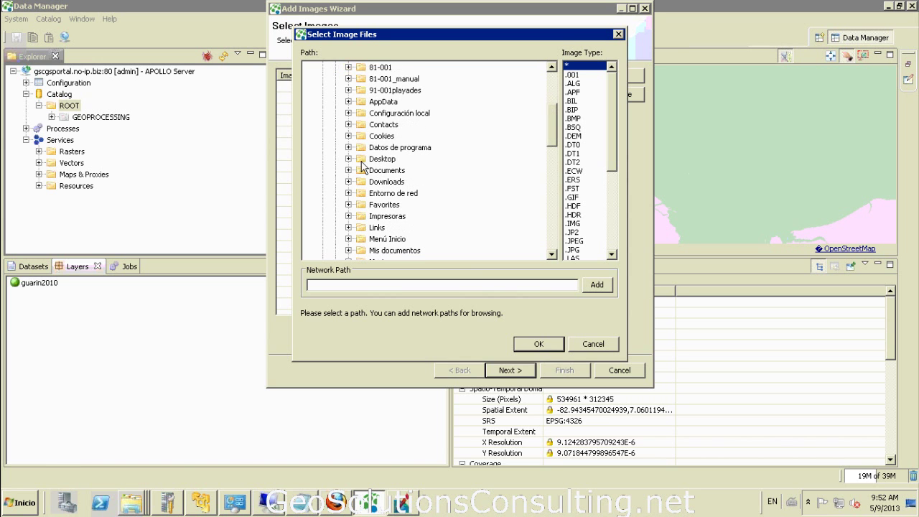
click(361, 160)
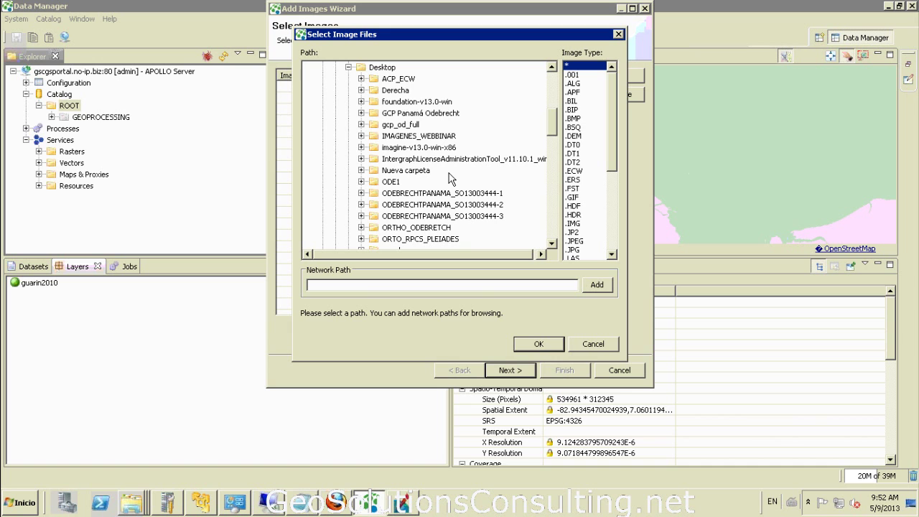
click(361, 136)
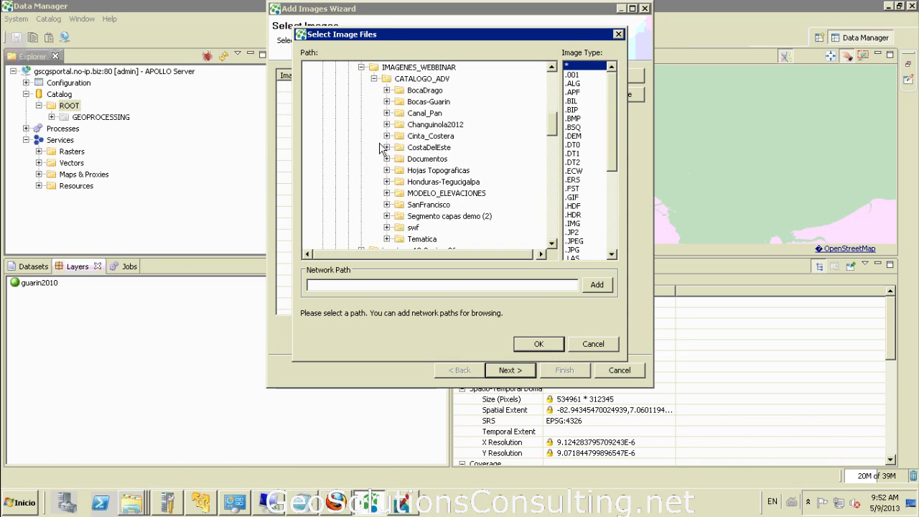
drag(554, 125, 555, 127)
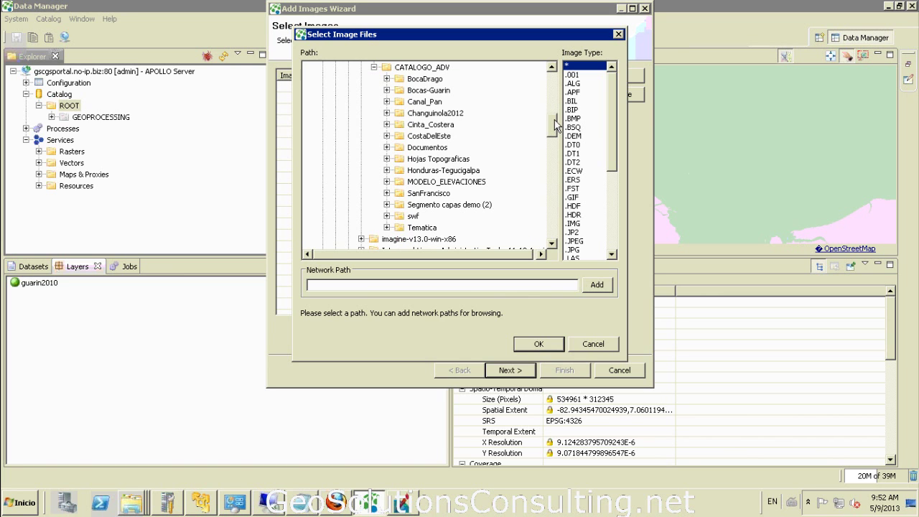
drag(554, 125, 554, 122)
click(387, 113)
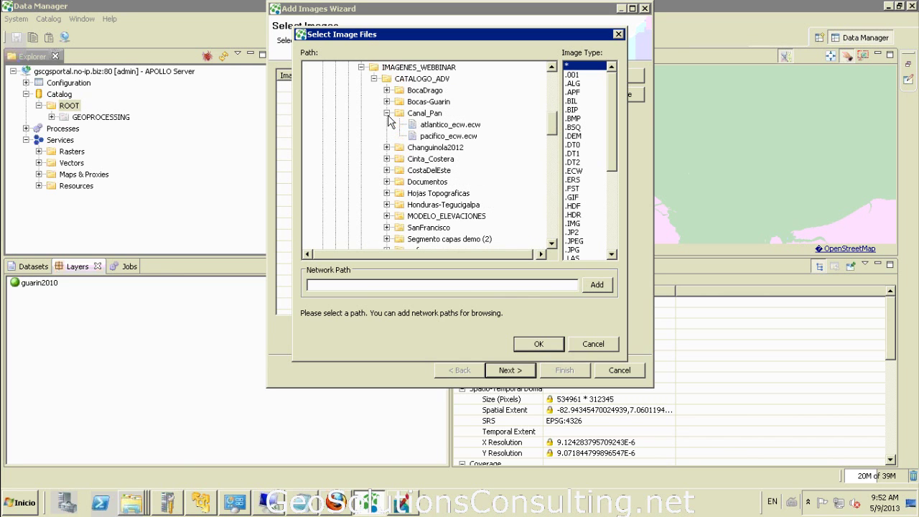
click(450, 124)
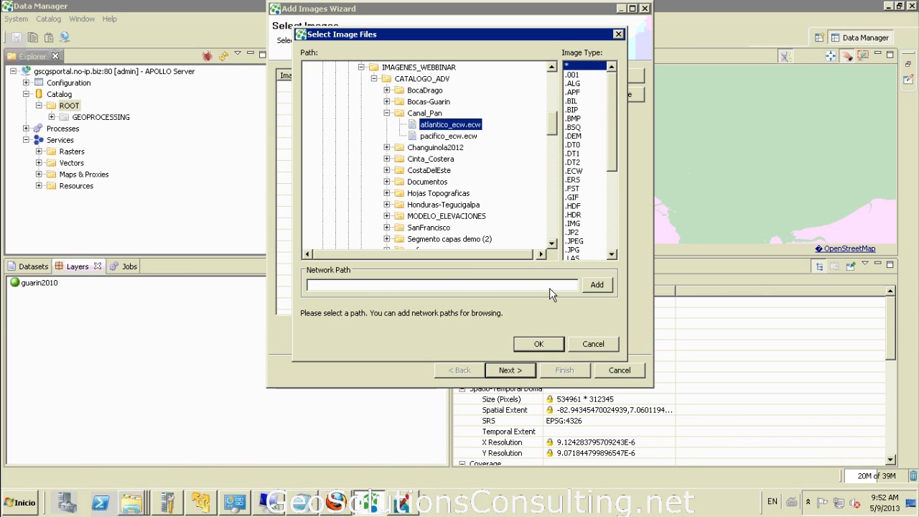
click(537, 343)
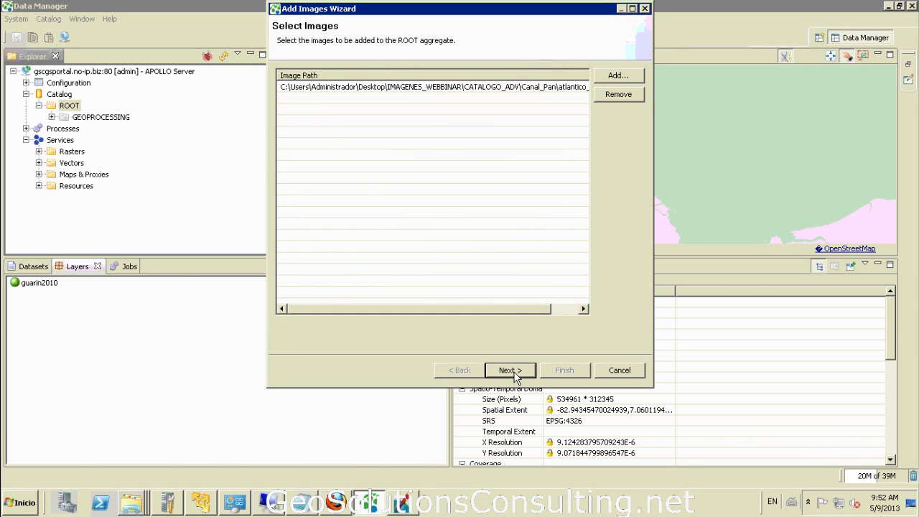
Accept the processing and security options and select all metadata parsers to ingest the image.
click(519, 371)
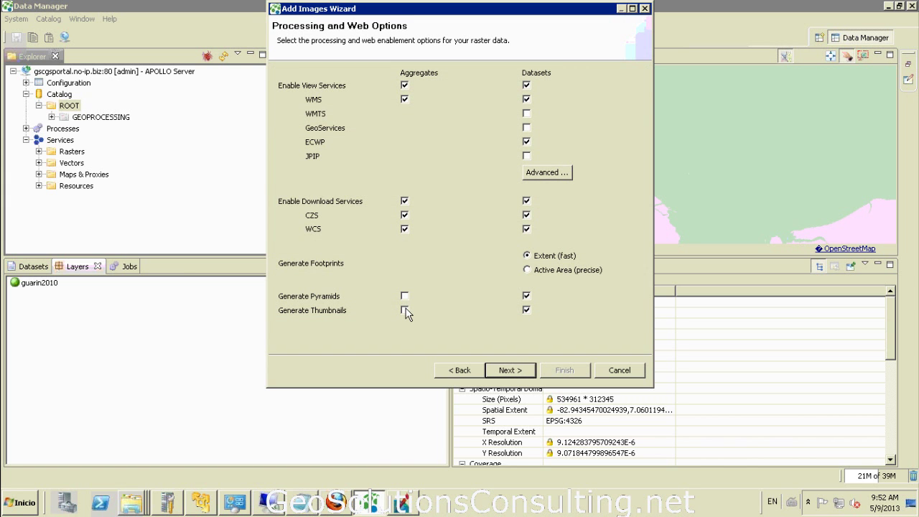
click(510, 370)
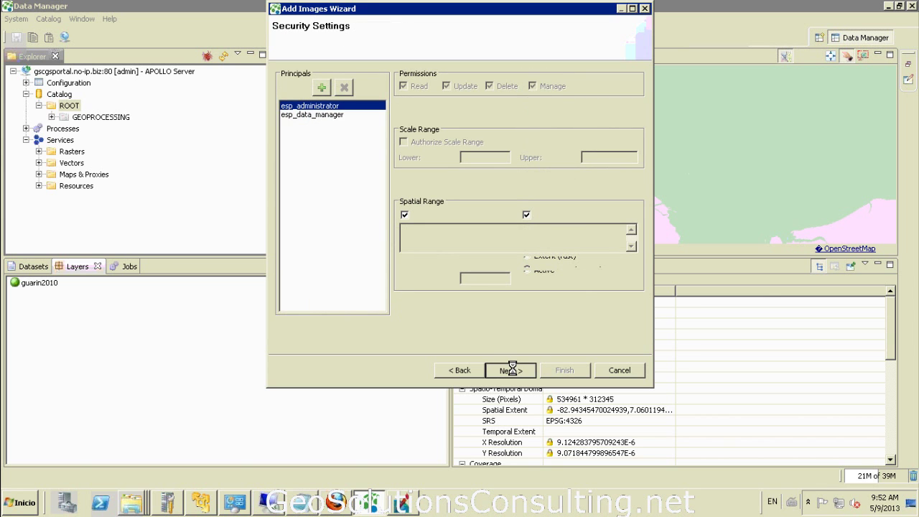
click(510, 369)
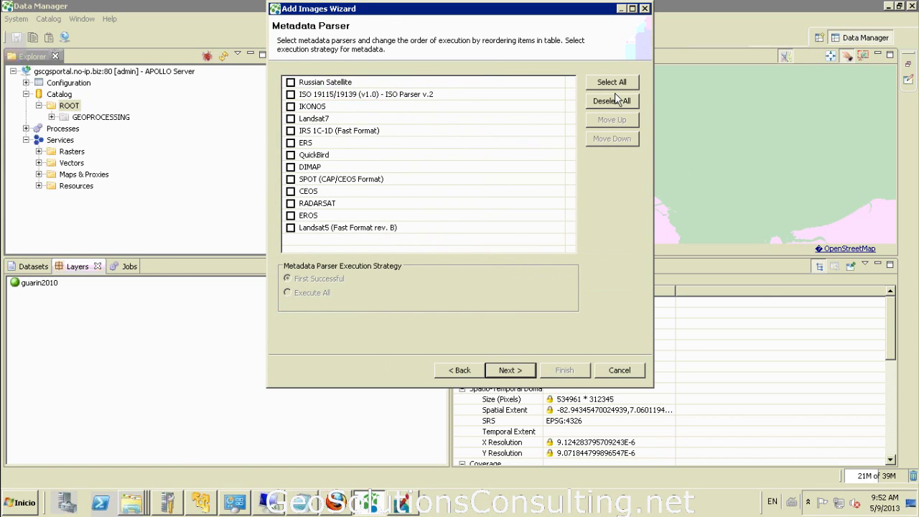
click(612, 85)
click(525, 368)
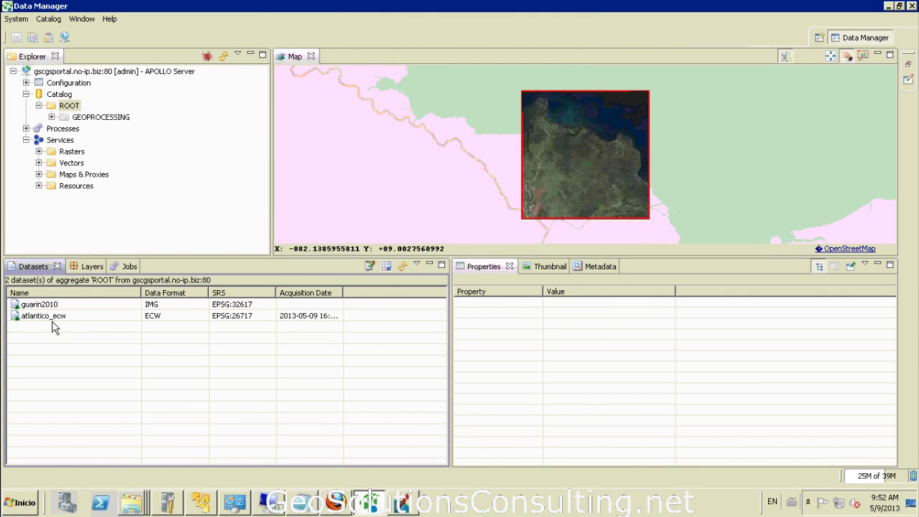
Add the atlantico_ecw dataset to the Data Manager map.
click(41, 318)
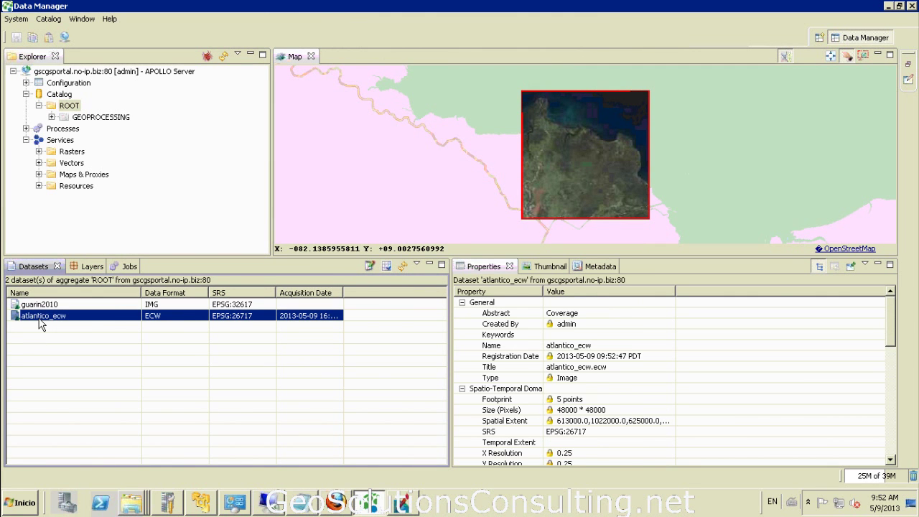
right_click(39, 320)
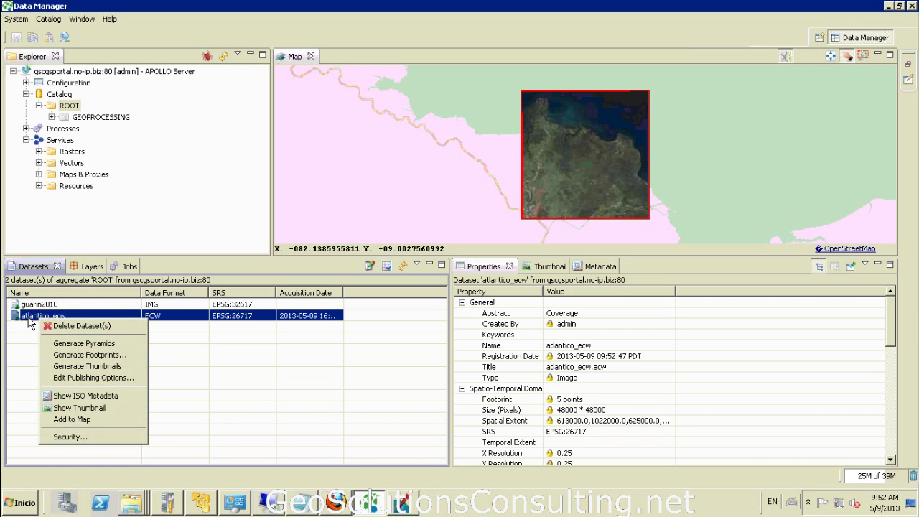
click(80, 420)
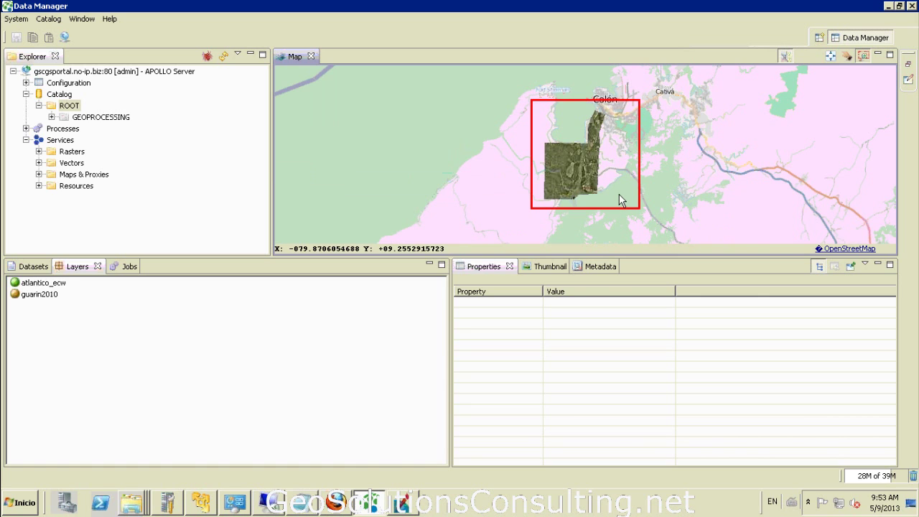
Zoom into a small area of the atlantico_ecw raster.
drag(569, 158, 587, 175)
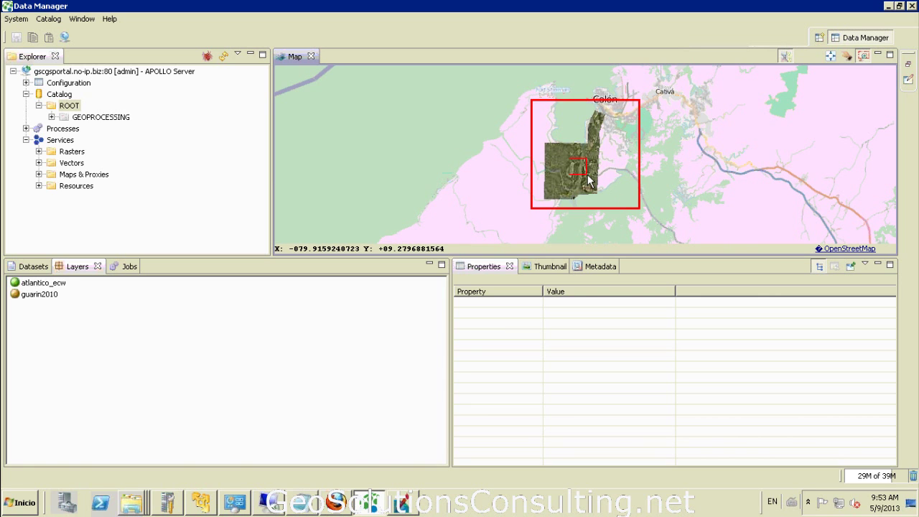
drag(587, 176, 587, 174)
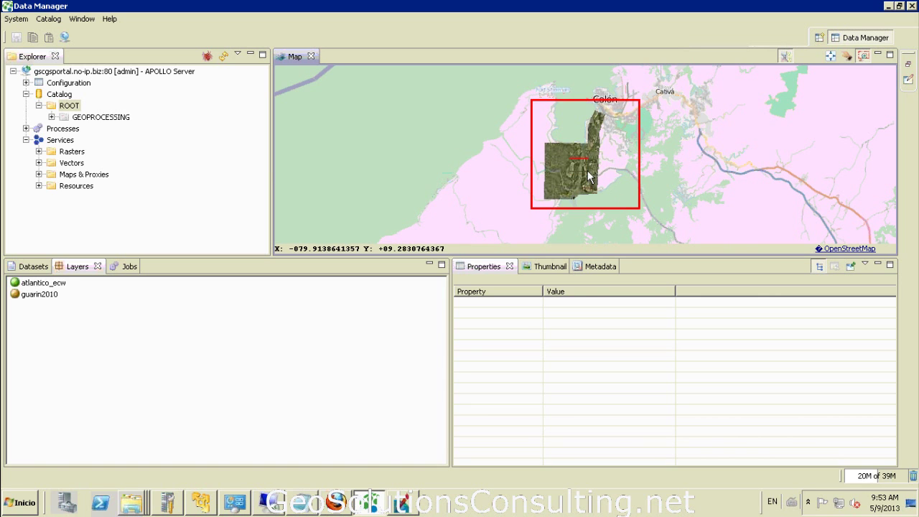
drag(587, 170, 582, 167)
drag(583, 166, 583, 167)
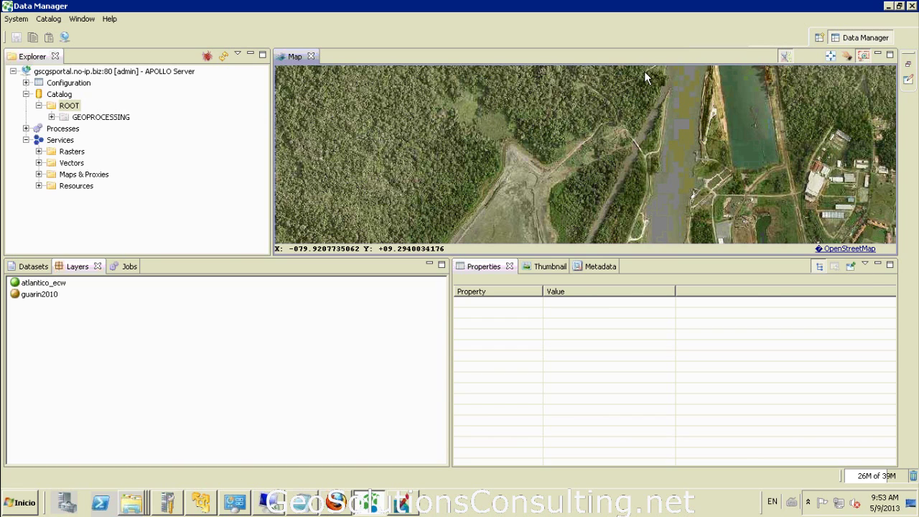
click(310, 495)
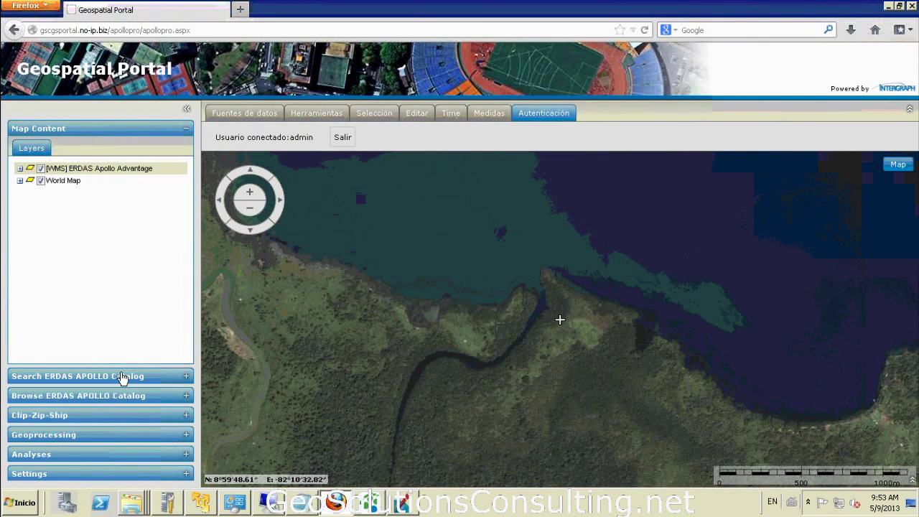
Search the ERDAS APOLLO Catalog with the keyword 'atlan'.
click(122, 376)
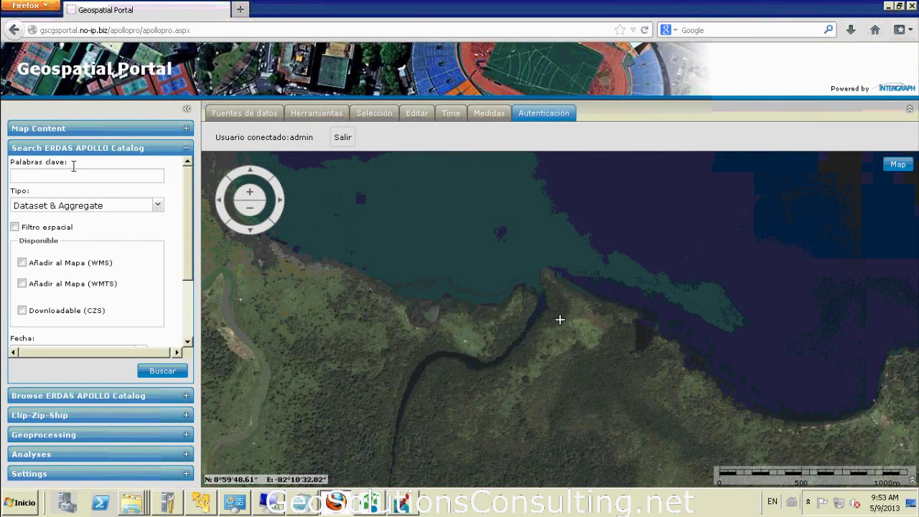
click(77, 176)
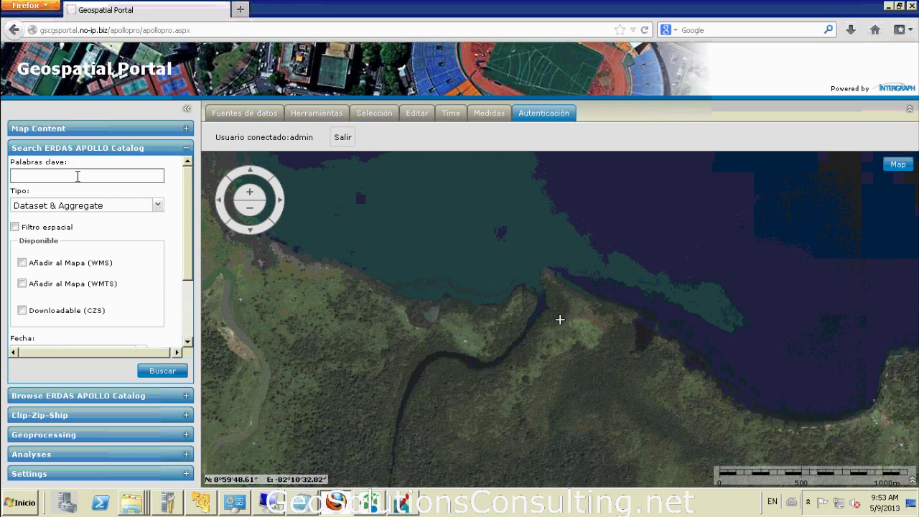
text(atlan)
key(Return)
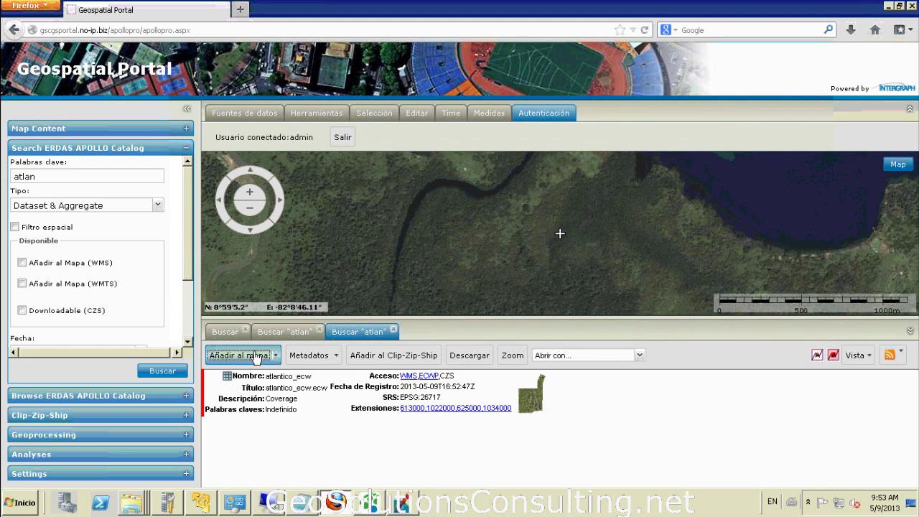
Add atlantico_ecw to the map, fit the view to its extent, and hide the results panel.
click(256, 357)
click(112, 129)
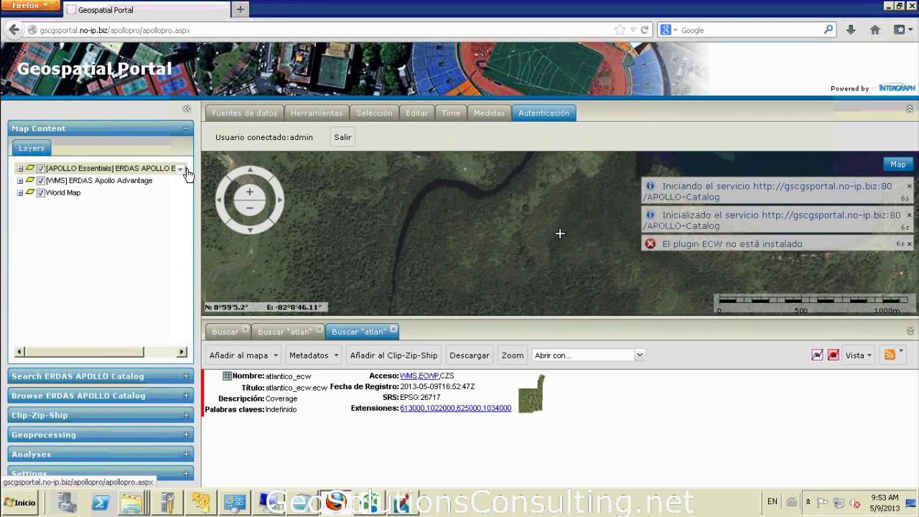
click(184, 170)
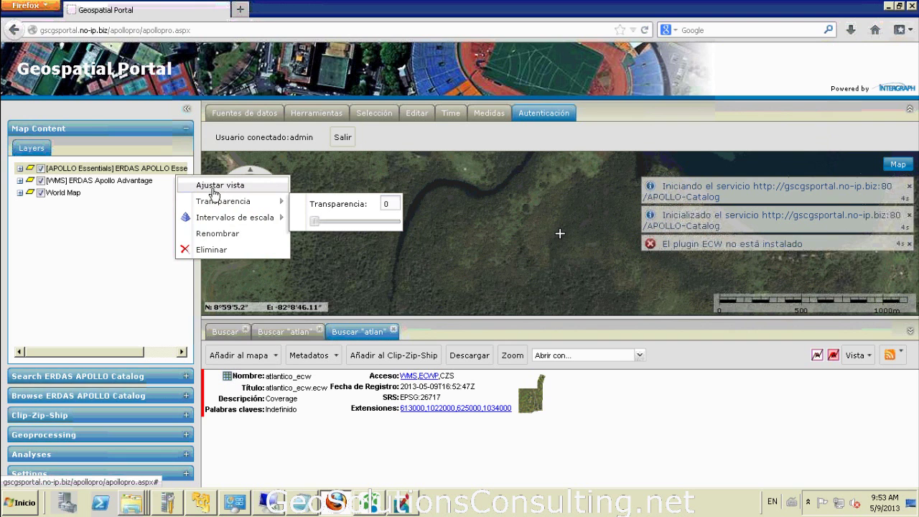
click(214, 188)
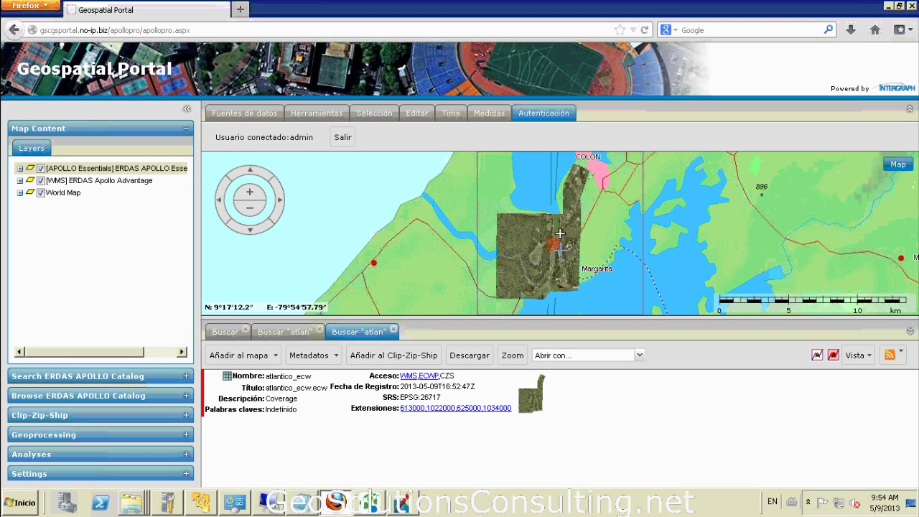
click(910, 331)
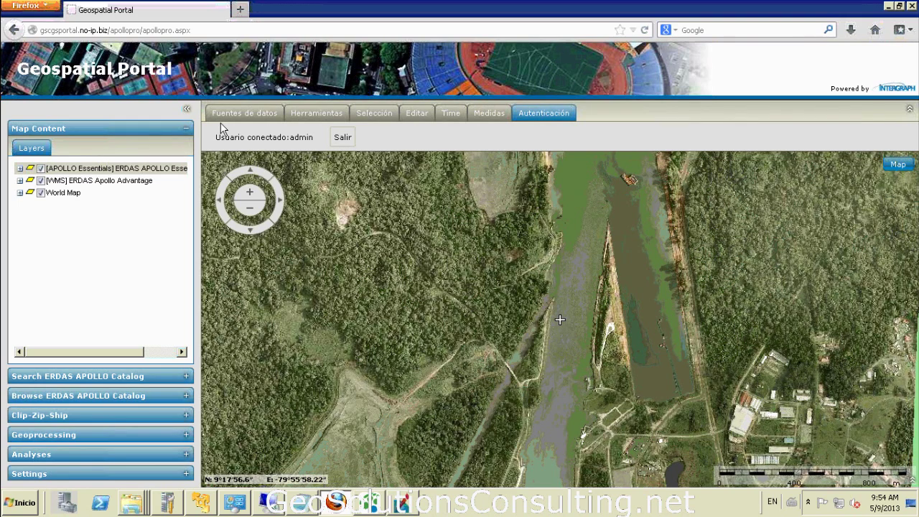
Pan the atlantico_ecw orthophoto along the canal to inspect the locks and nearby land.
click(912, 480)
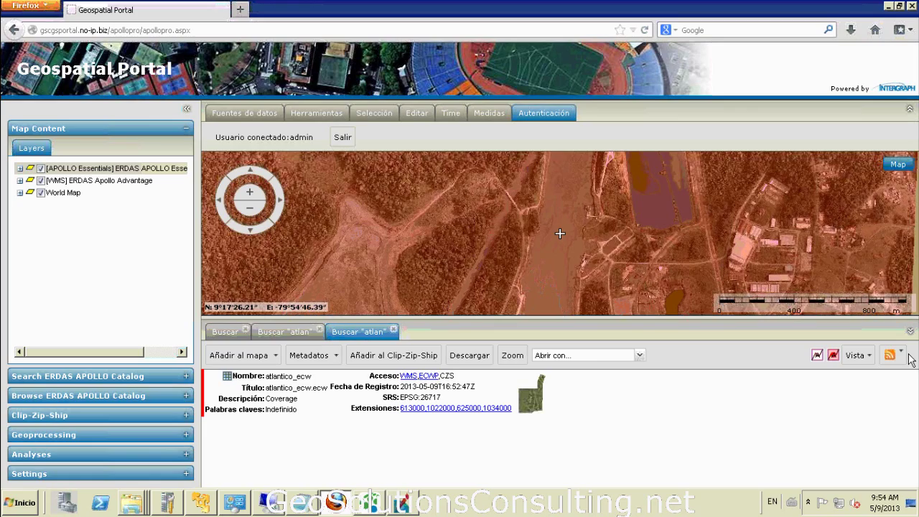
click(909, 330)
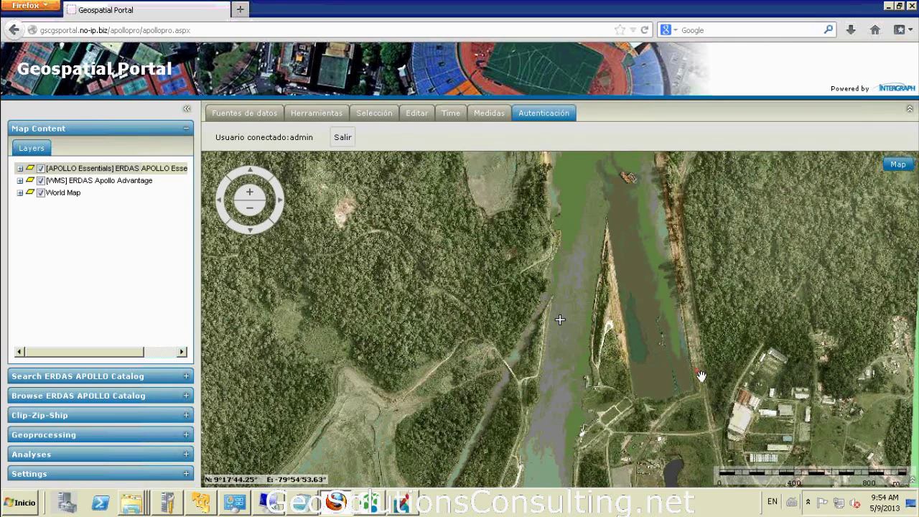
drag(701, 375, 669, 268)
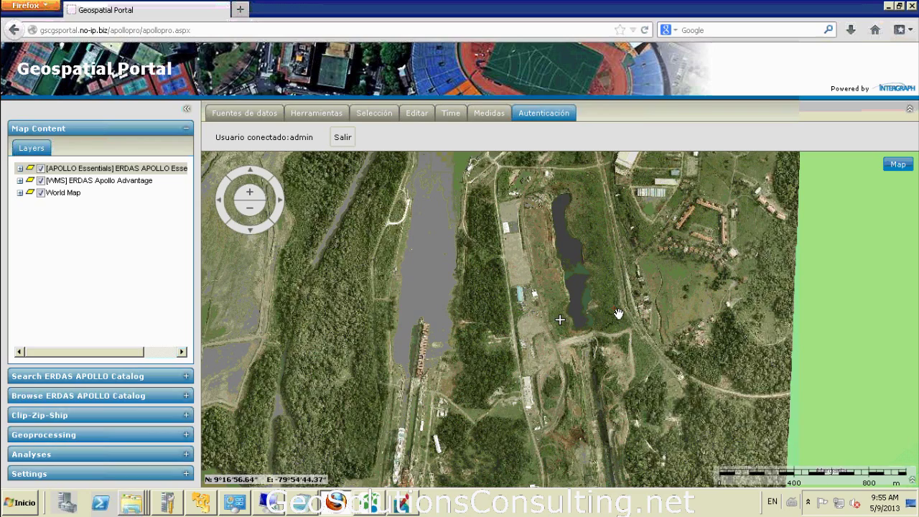
drag(548, 351, 543, 344)
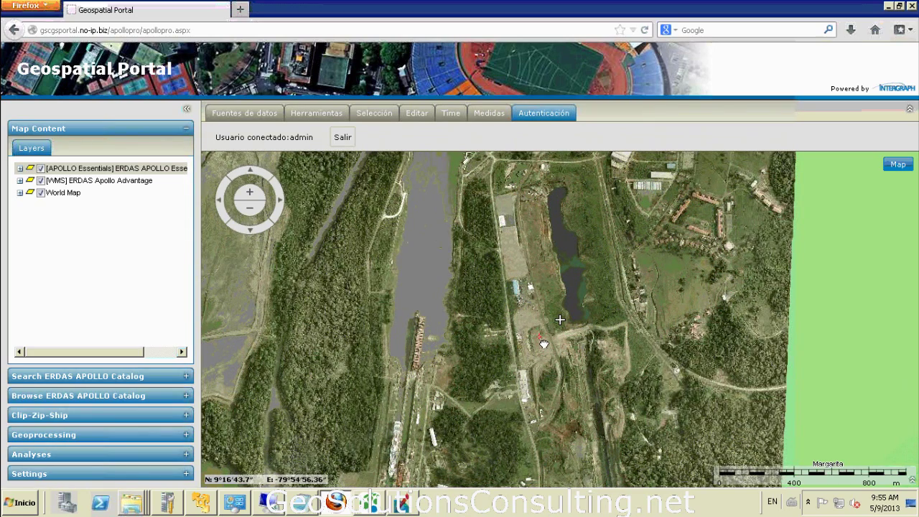
drag(543, 344, 585, 259)
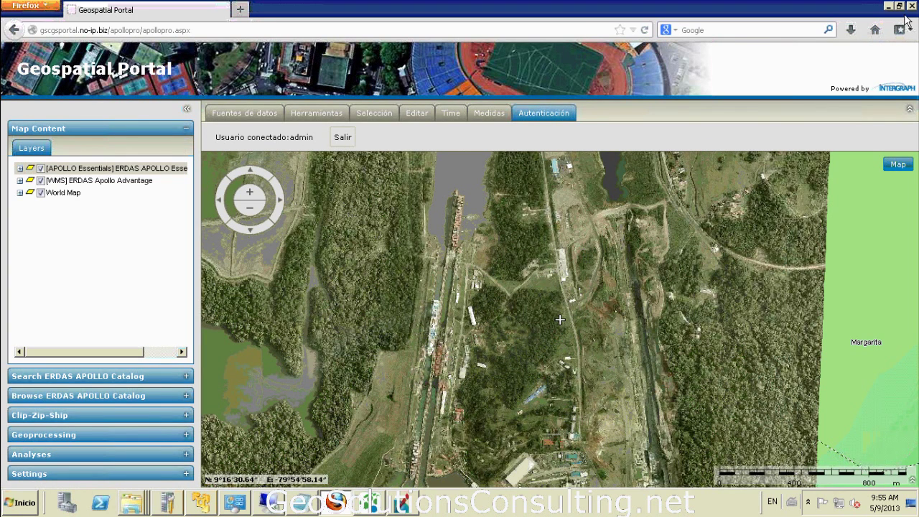
mouse_move(905, 5)
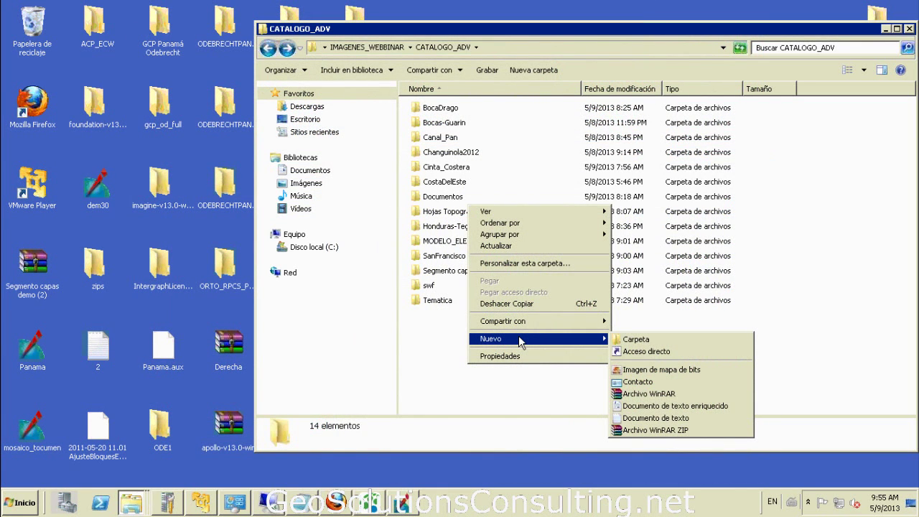
Create a new folder named Crawling in CATALOGO_ADV.
click(635, 339)
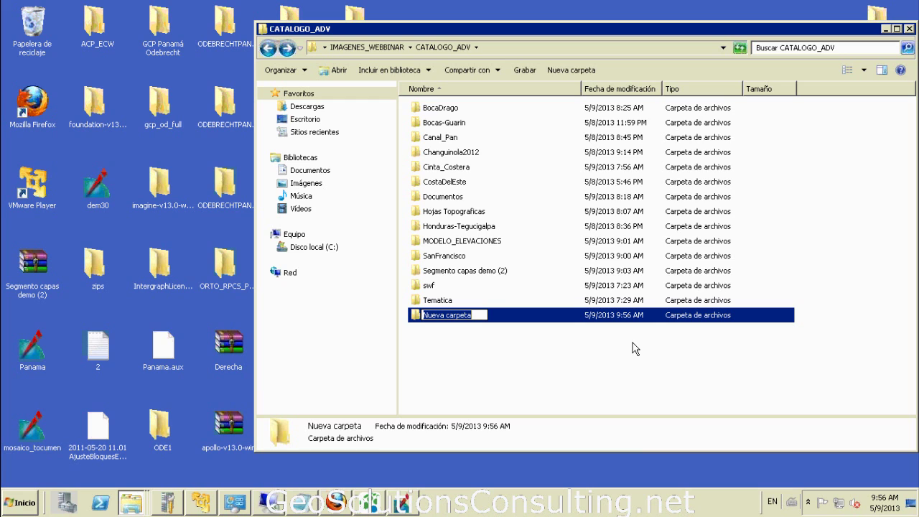
text(C)
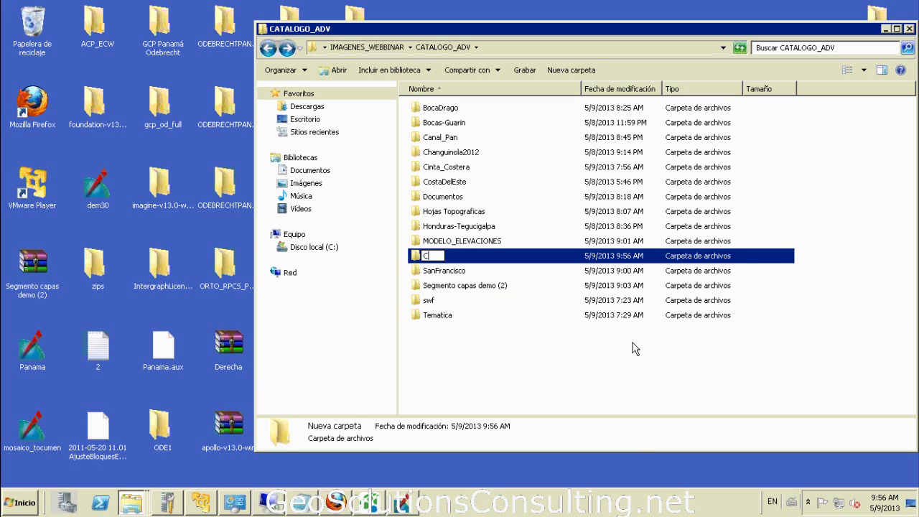
text(rawling)
click(635, 349)
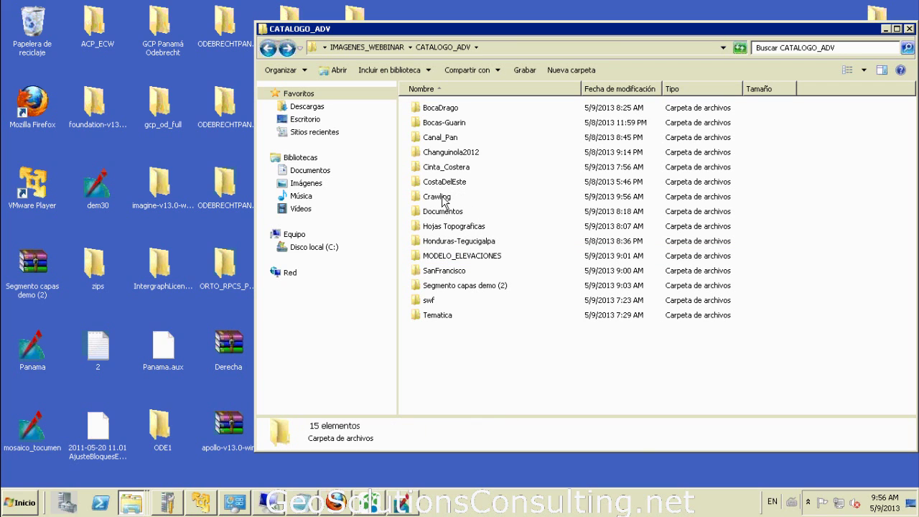
Move CostaDelEste into Crawling and remove Changuinola2012 from CATALOGO_ADV.
click(441, 196)
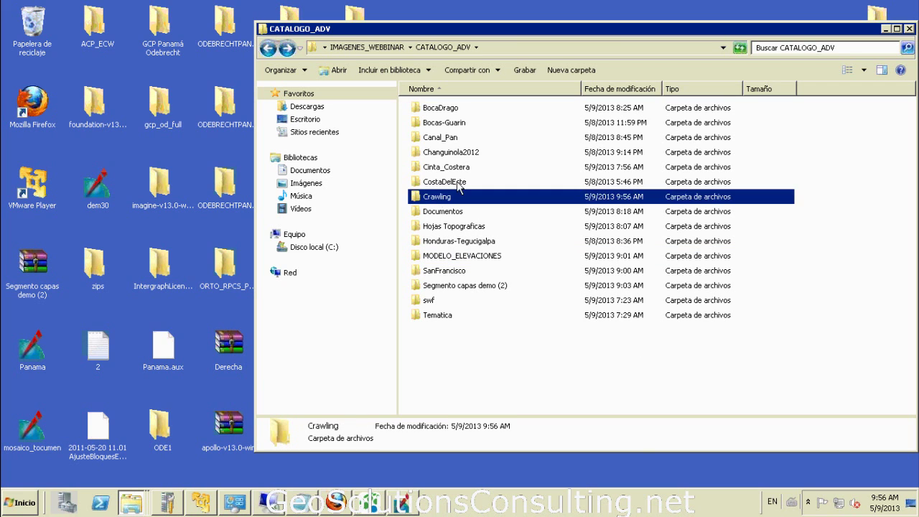
click(439, 184)
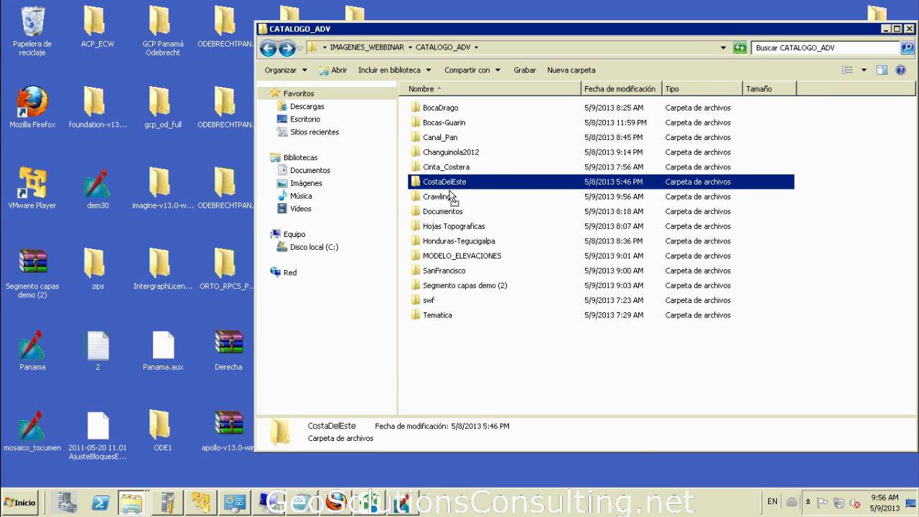
drag(451, 195, 455, 173)
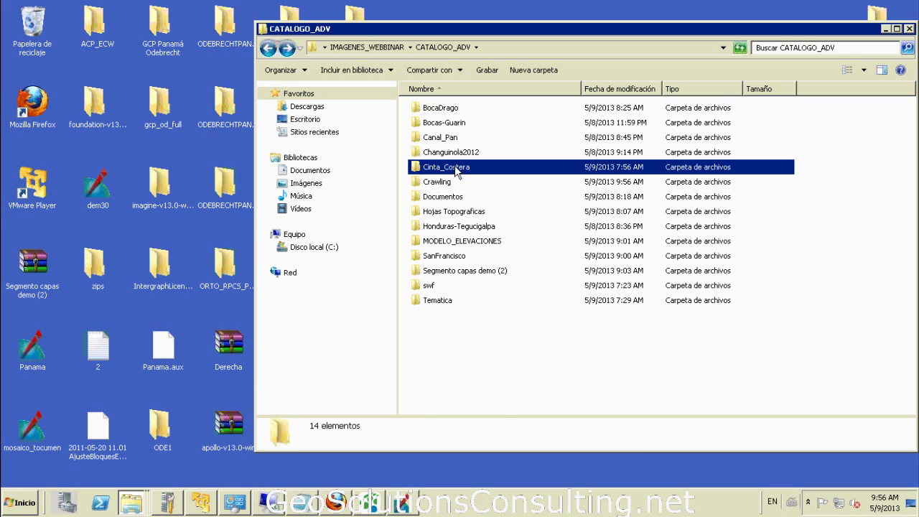
click(474, 153)
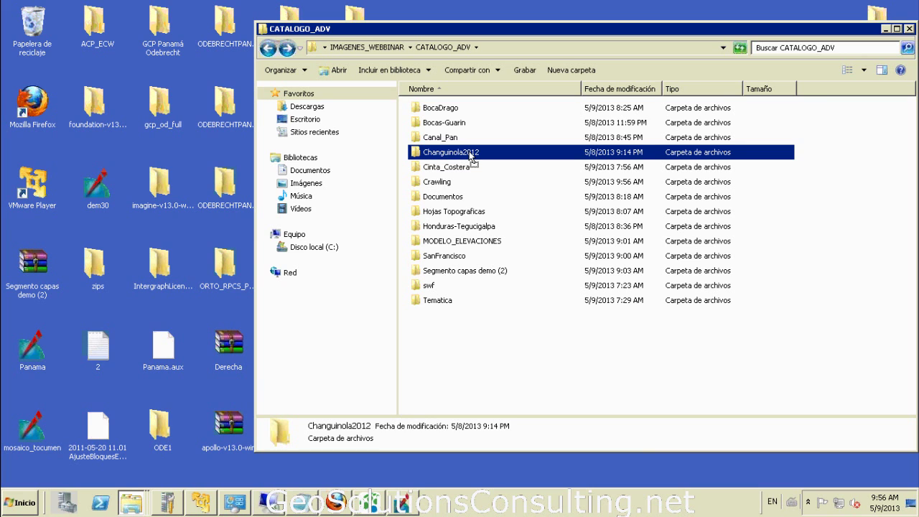
key(Delete)
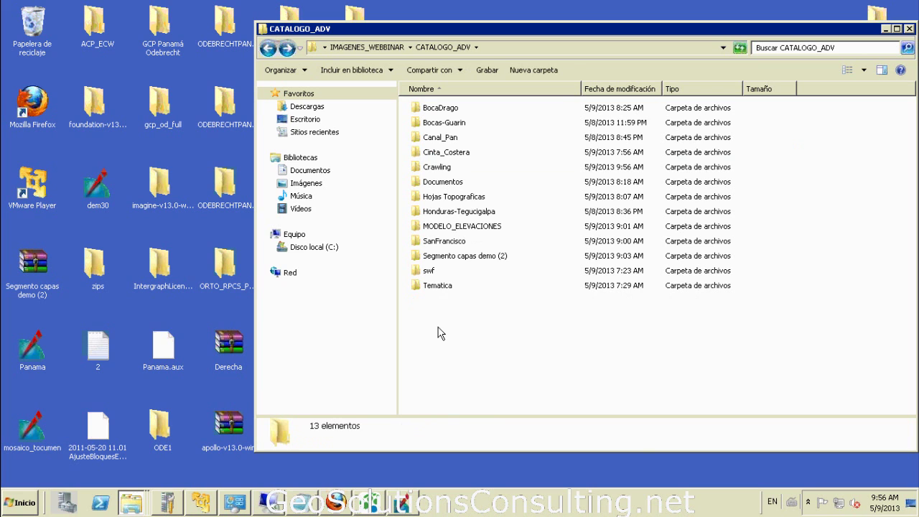
Check the image files in Crawling's Changuinola2012 and CostaDelEste subfolders, then return to Data Manager.
double_click(439, 166)
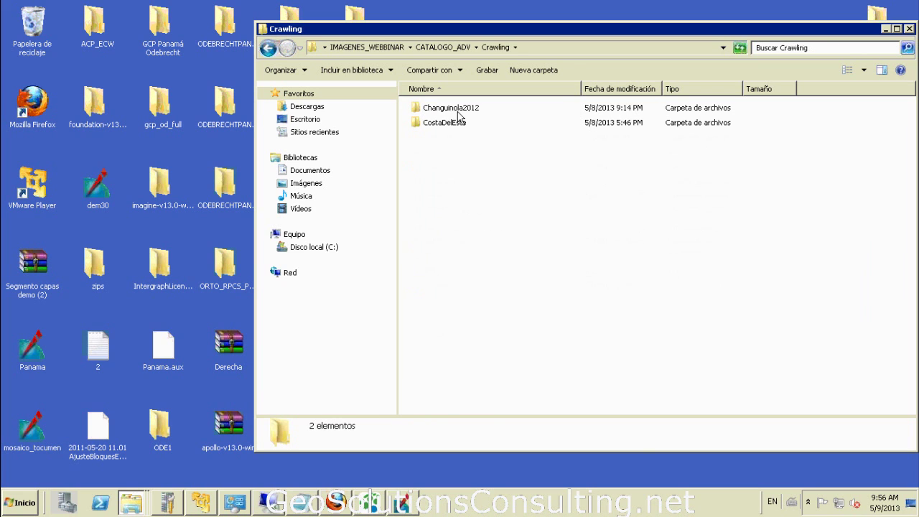
double_click(455, 109)
click(269, 48)
double_click(442, 122)
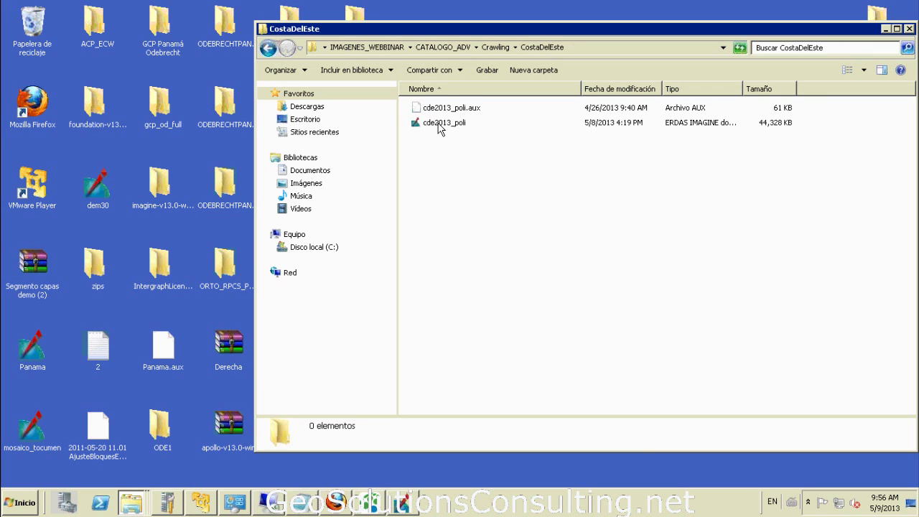
key(BackSpace)
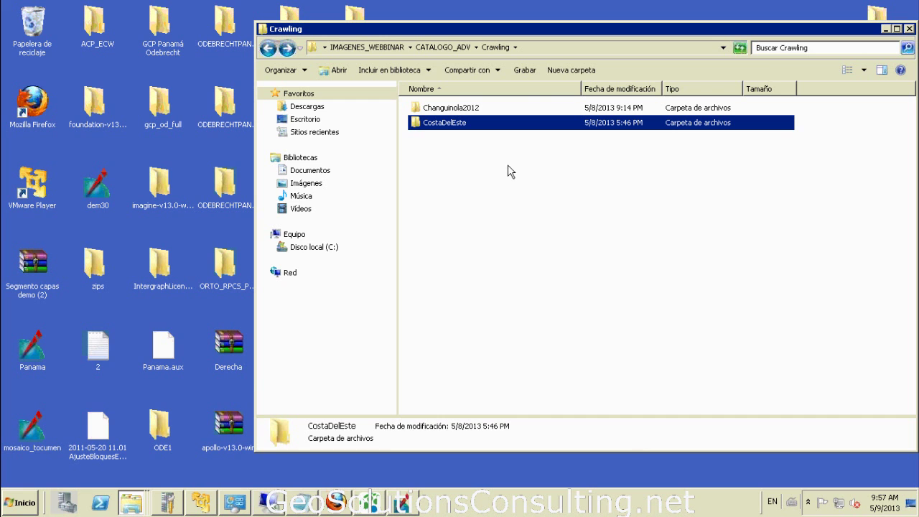
key(alt+Tab)
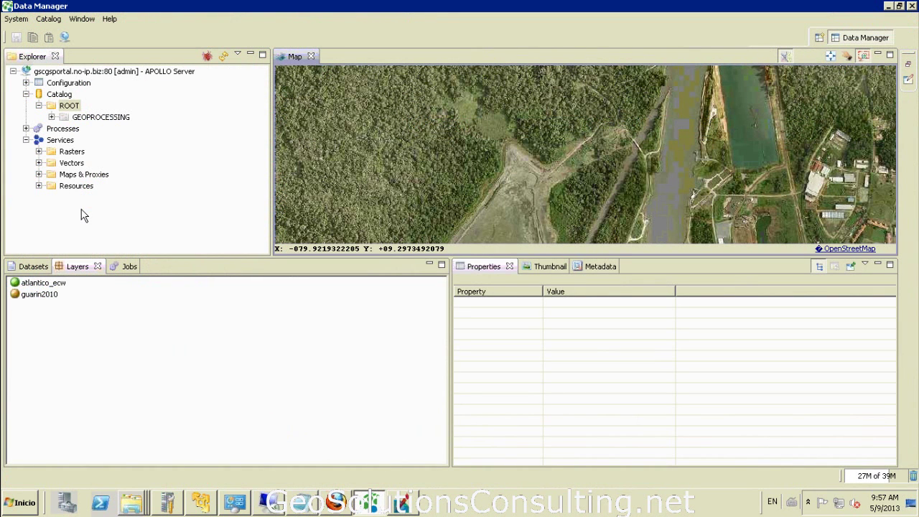
Create an aggregate named Crawl1 under ROOT and launch Schedule Crawling on it.
right_click(72, 109)
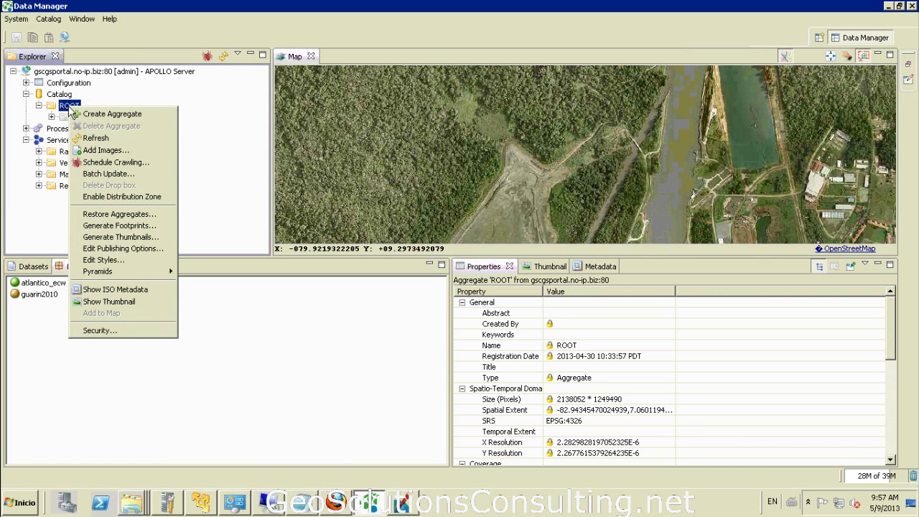
click(100, 114)
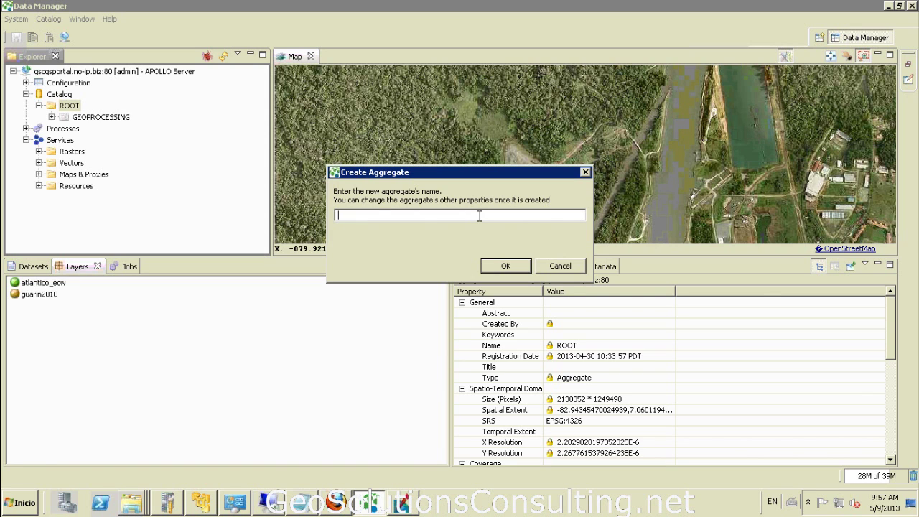
text(Crawl1)
click(505, 266)
right_click(85, 132)
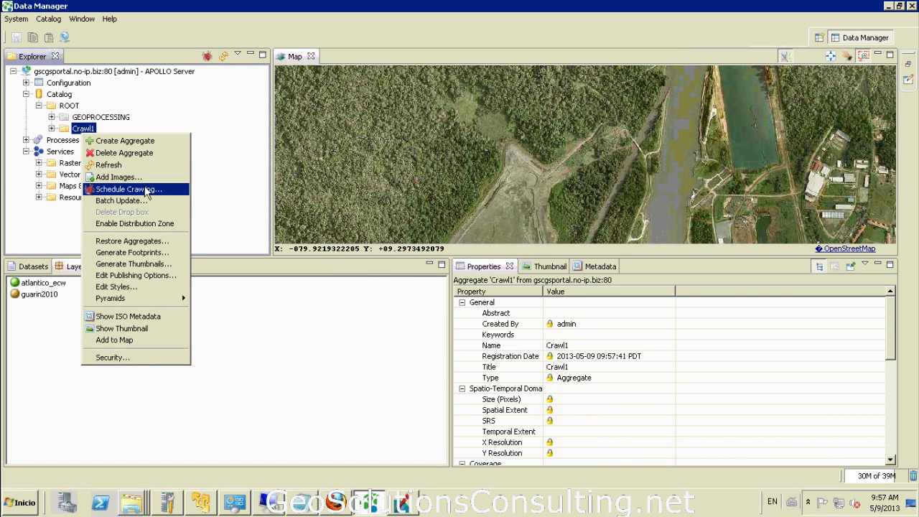
click(129, 189)
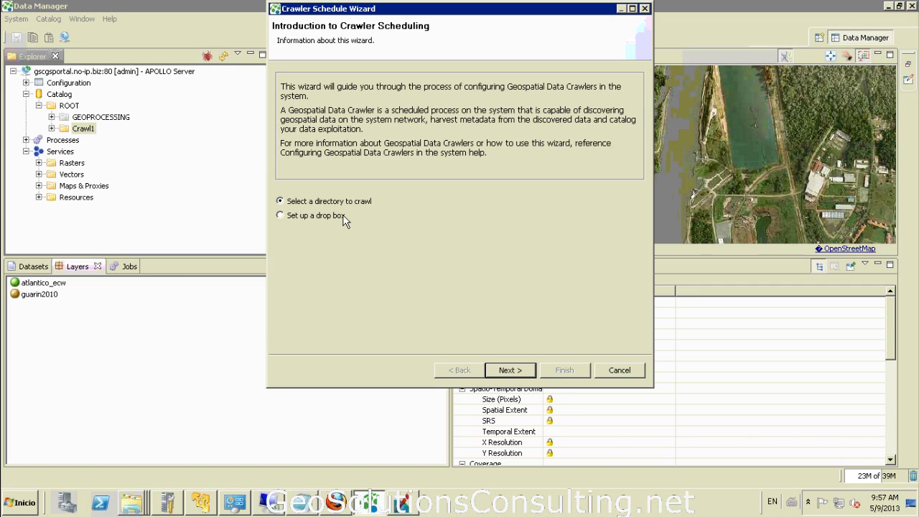
Set the crawl directory to Desktop\IMAGENES_WEBBINAR\CATALOGO_ADV\Crawling and continue to Scheduling.
click(511, 369)
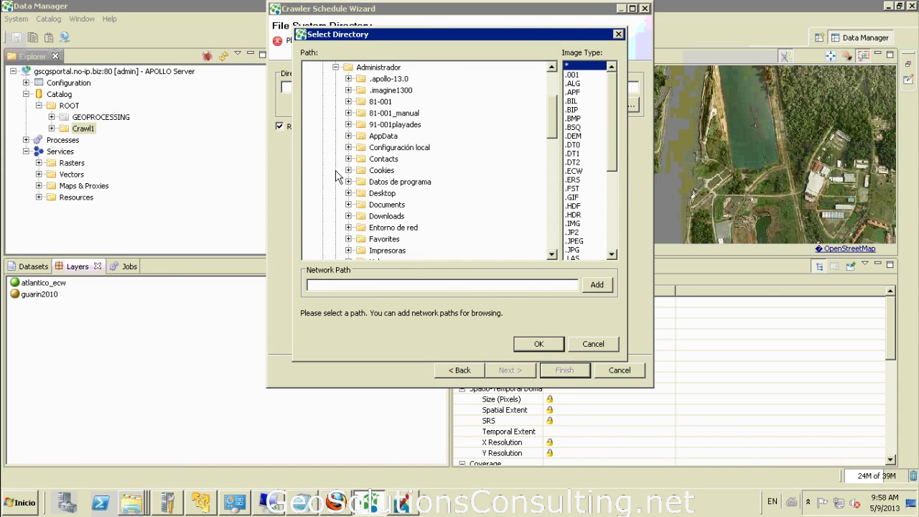
click(348, 193)
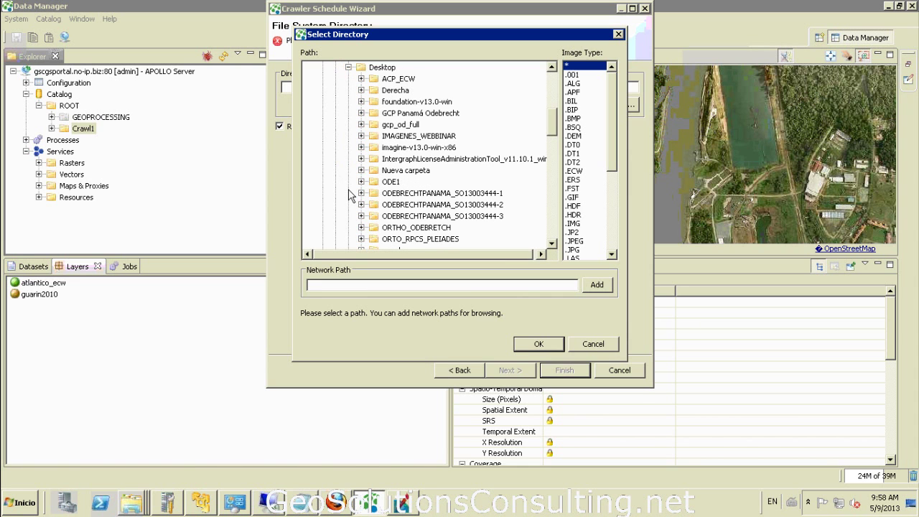
click(361, 135)
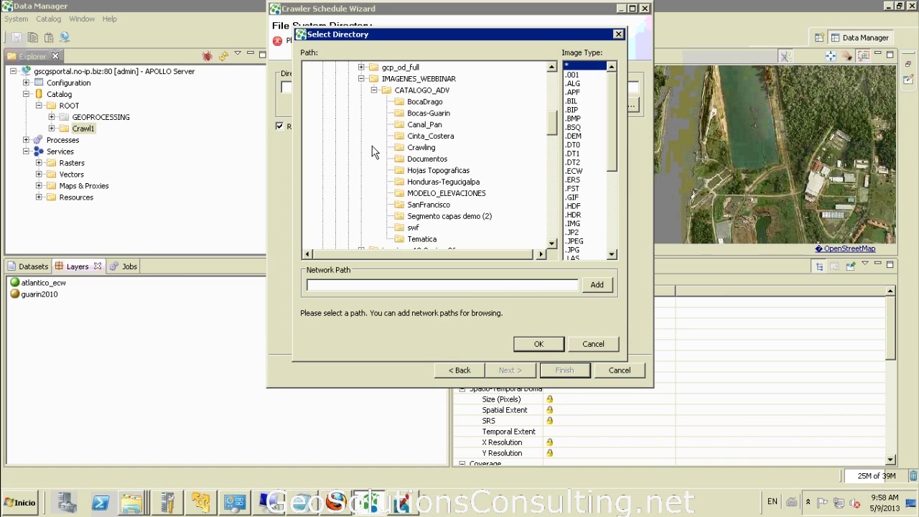
click(421, 148)
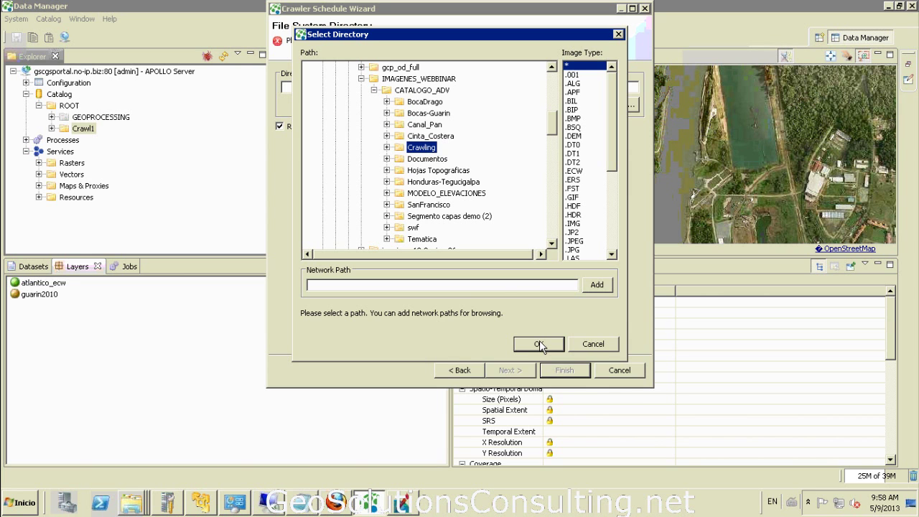
click(538, 344)
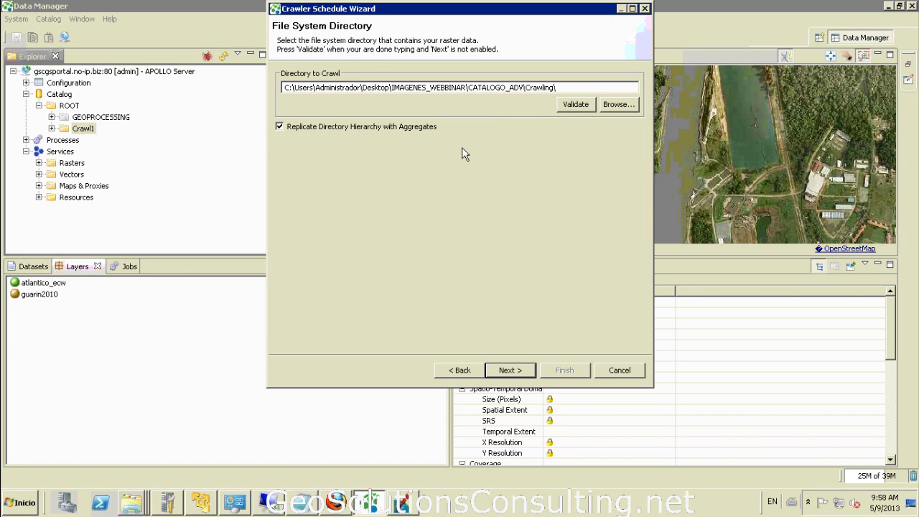
click(512, 371)
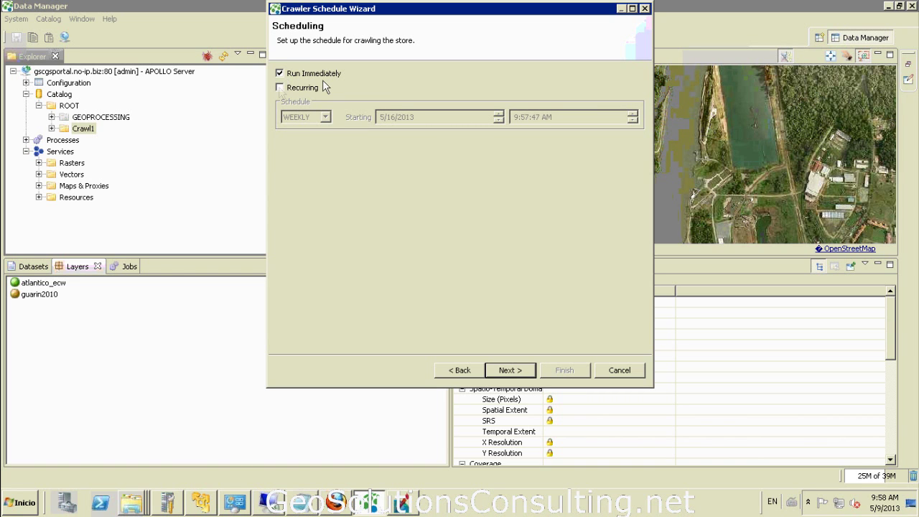
Run Crawl1 immediately with Recurring unchecked, keep default web and parser options, and finish the wizard.
click(280, 87)
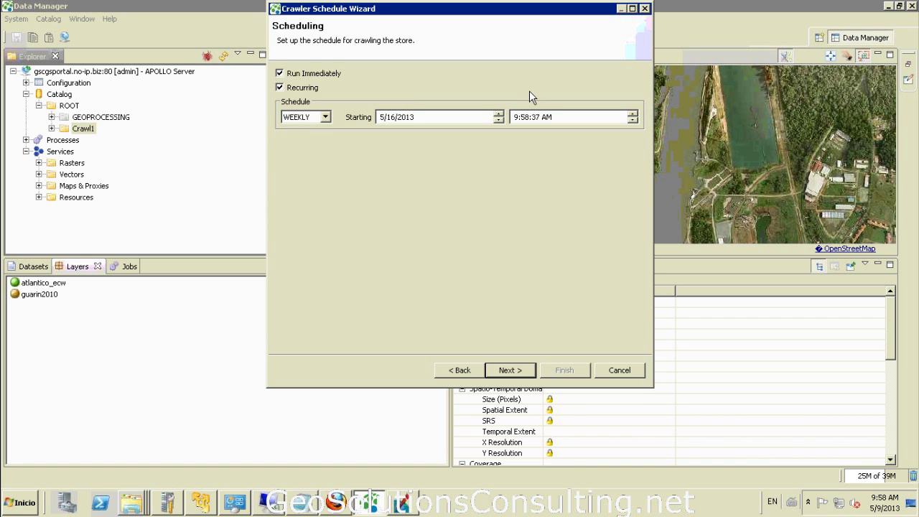
click(279, 87)
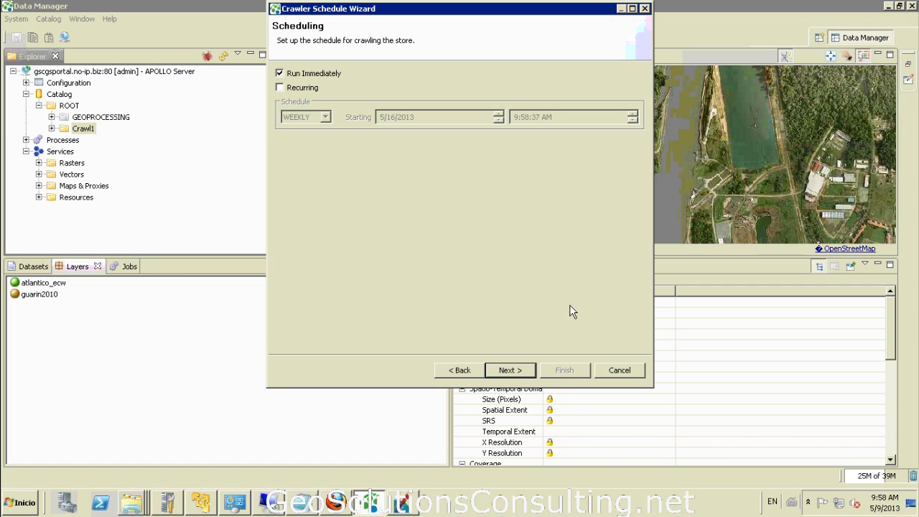
click(510, 371)
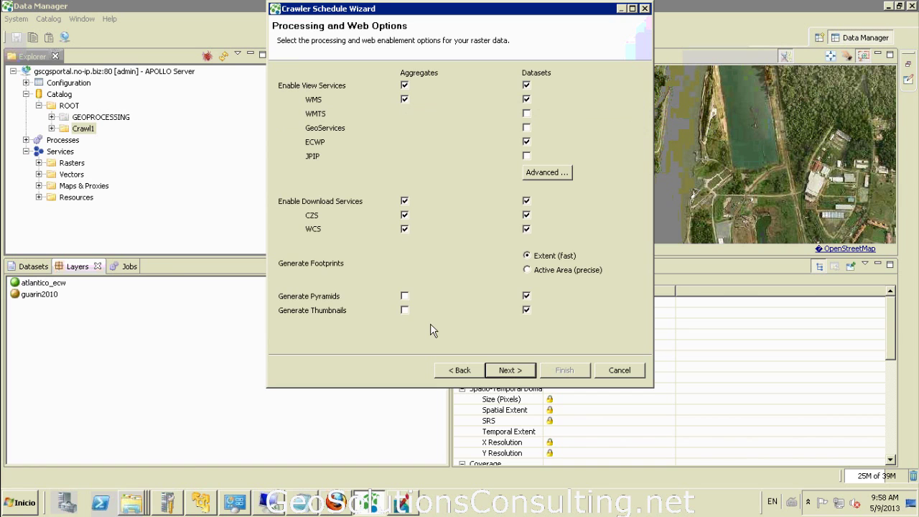
click(504, 371)
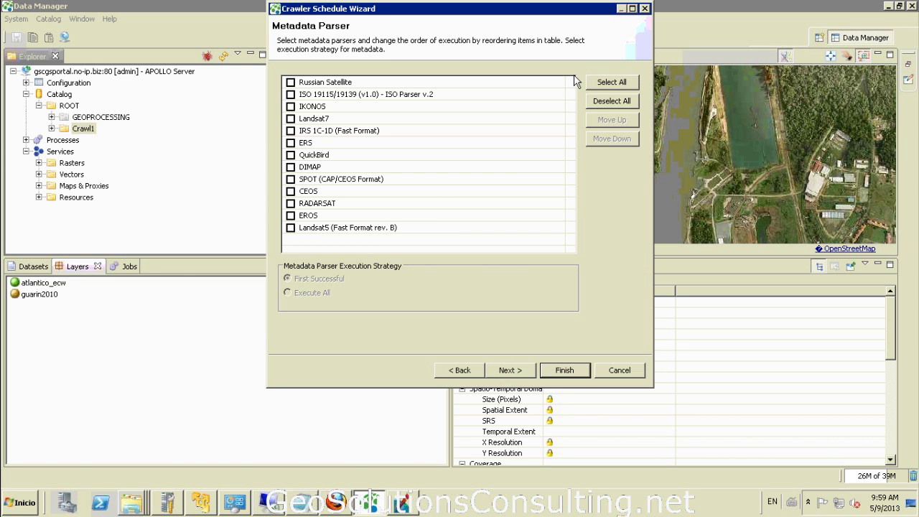
click(510, 369)
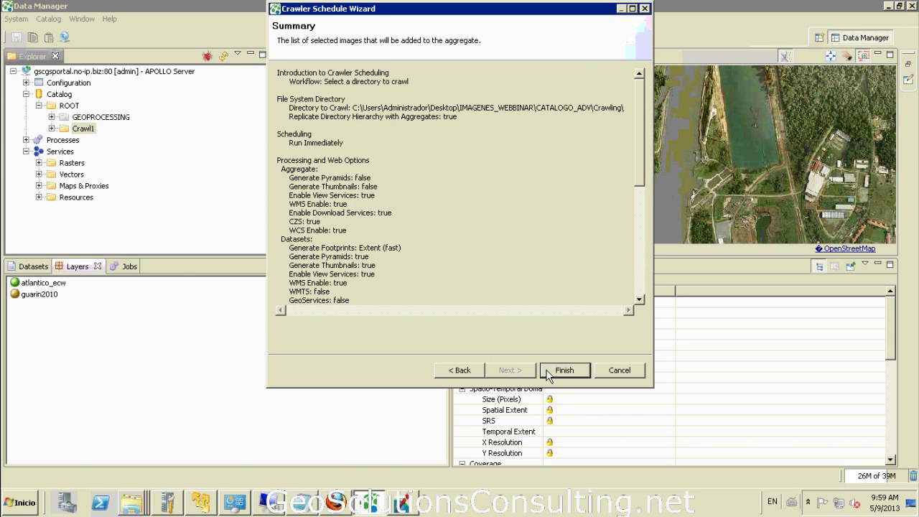
click(548, 373)
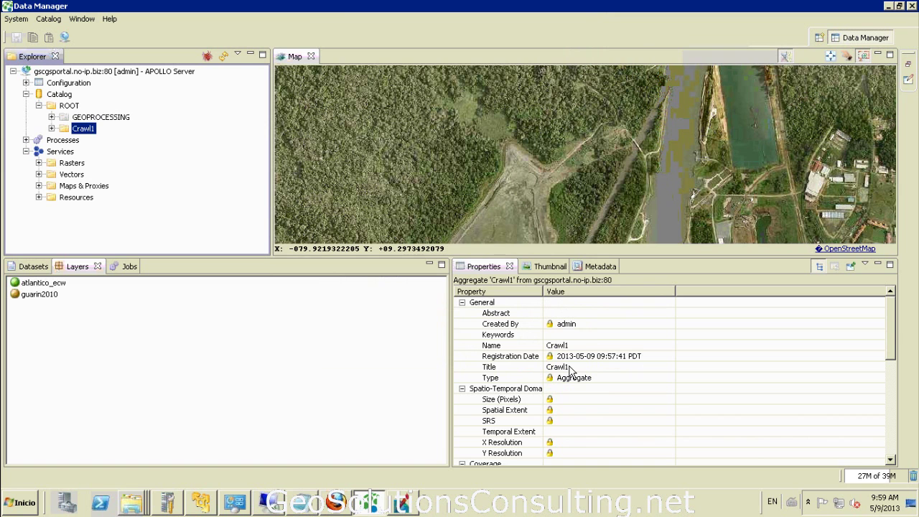
Check the Jobs list, then expand Crawl1 > Crawling to see the Changuinola2012 and CostaDelEste datasets.
click(131, 266)
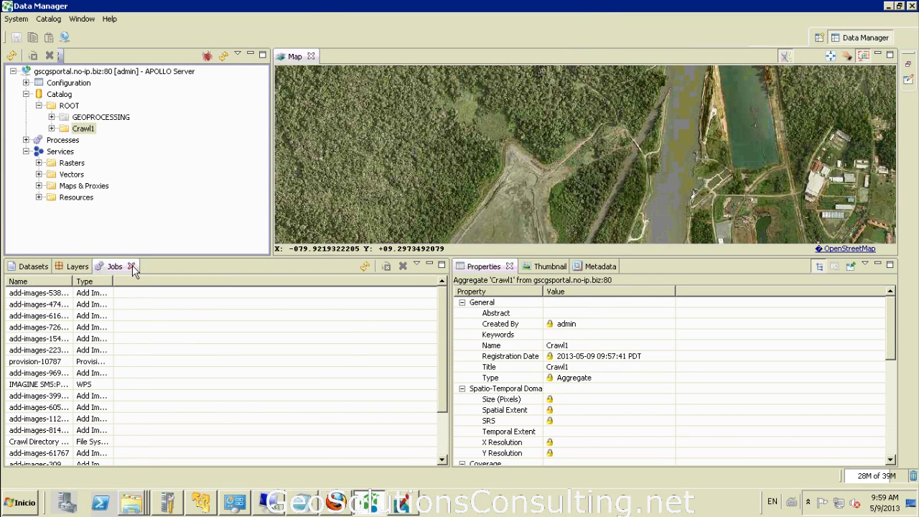
drag(442, 351, 441, 402)
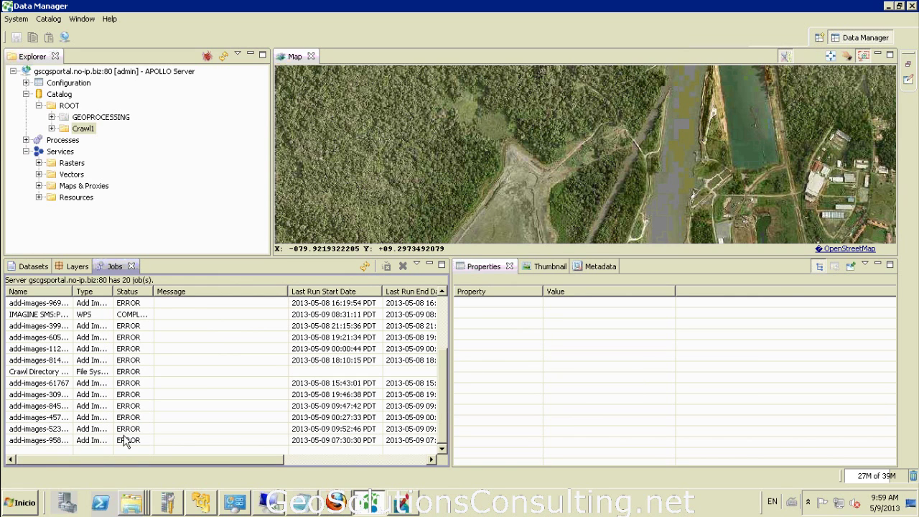
click(37, 267)
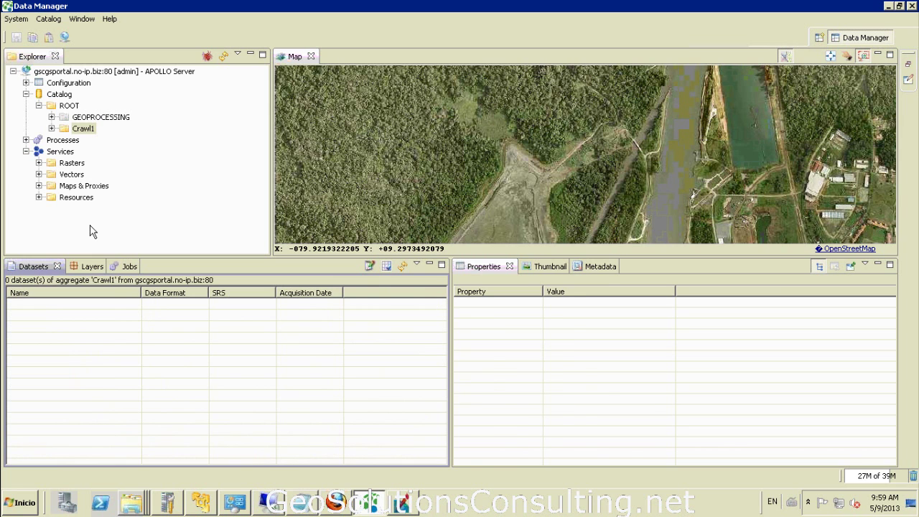
double_click(81, 128)
click(65, 140)
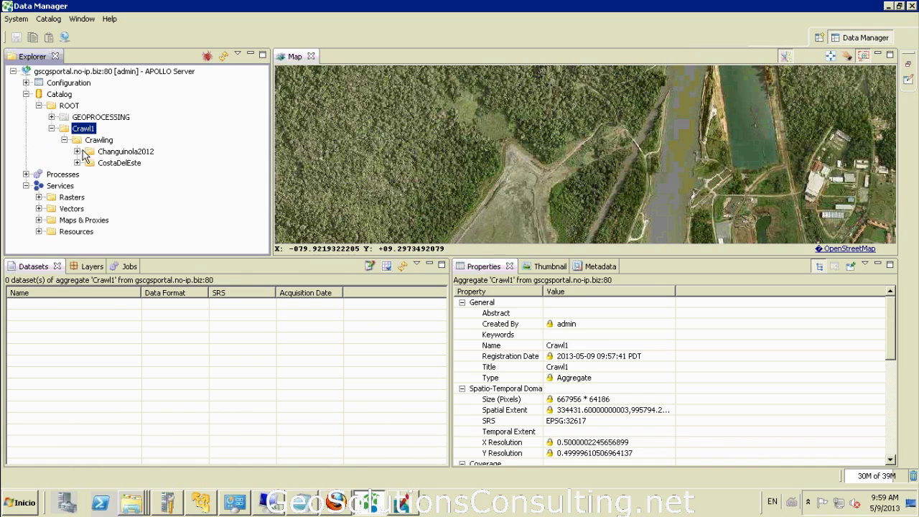
click(107, 152)
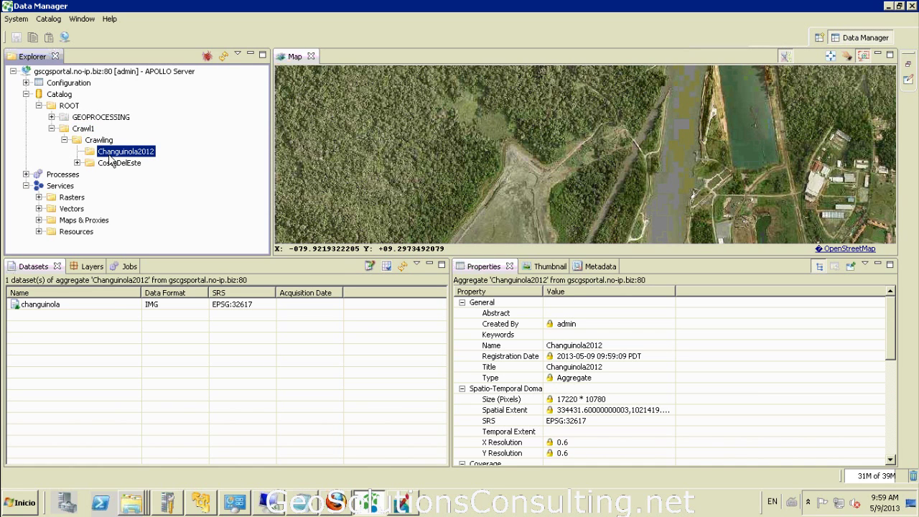
click(112, 164)
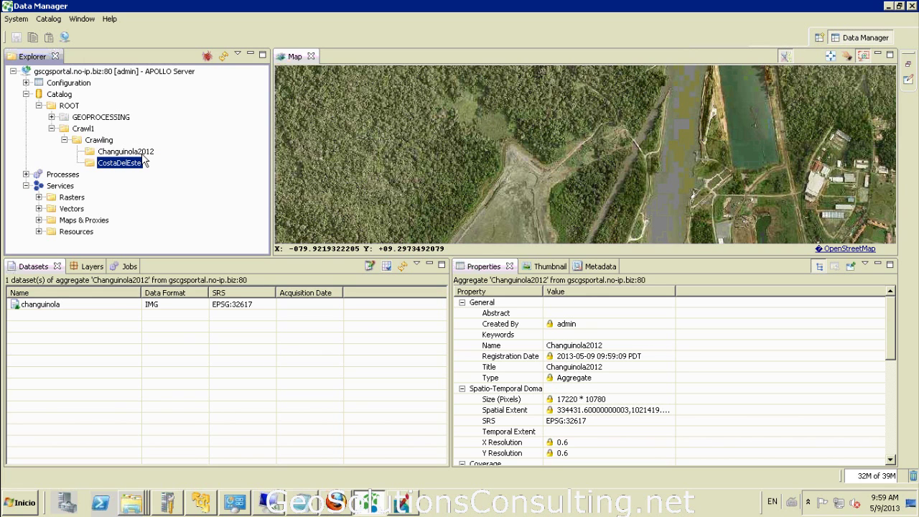
right_click(48, 307)
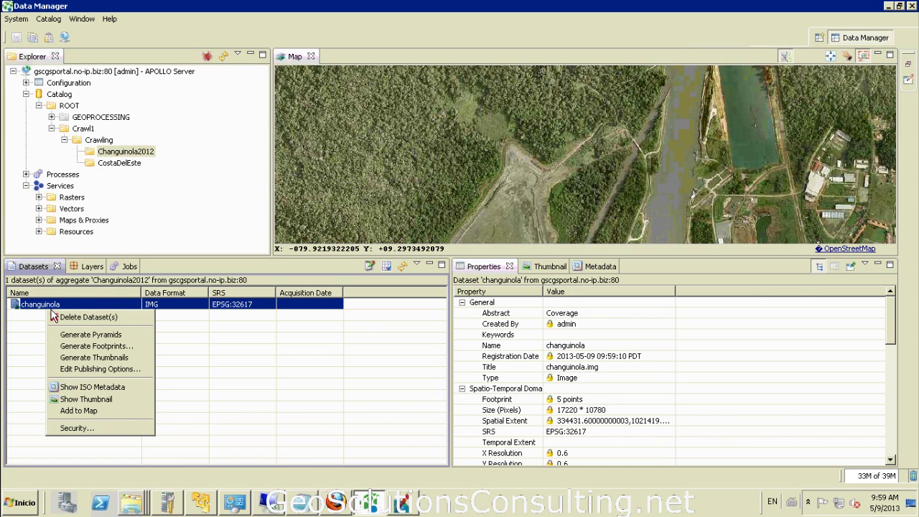
Add the changuinola dataset to the map and zoom in repeatedly on the river bank.
click(99, 410)
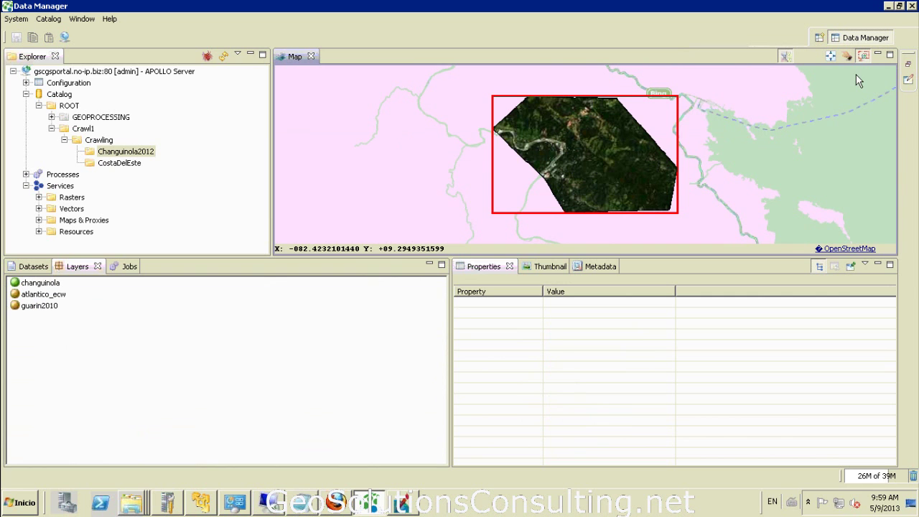
click(539, 117)
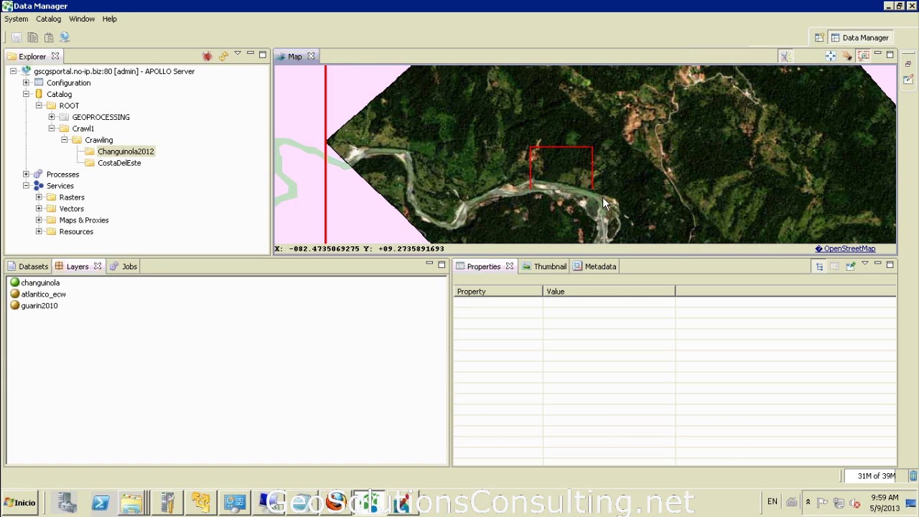
click(603, 198)
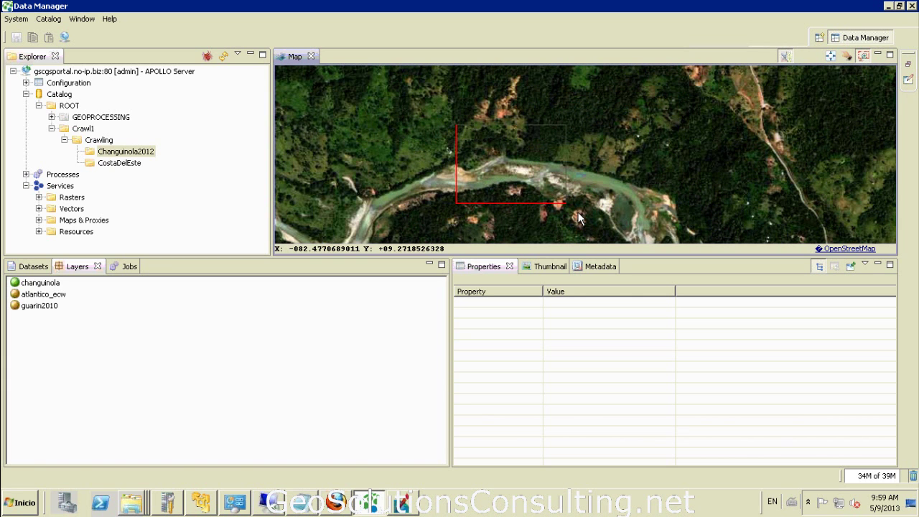
click(533, 147)
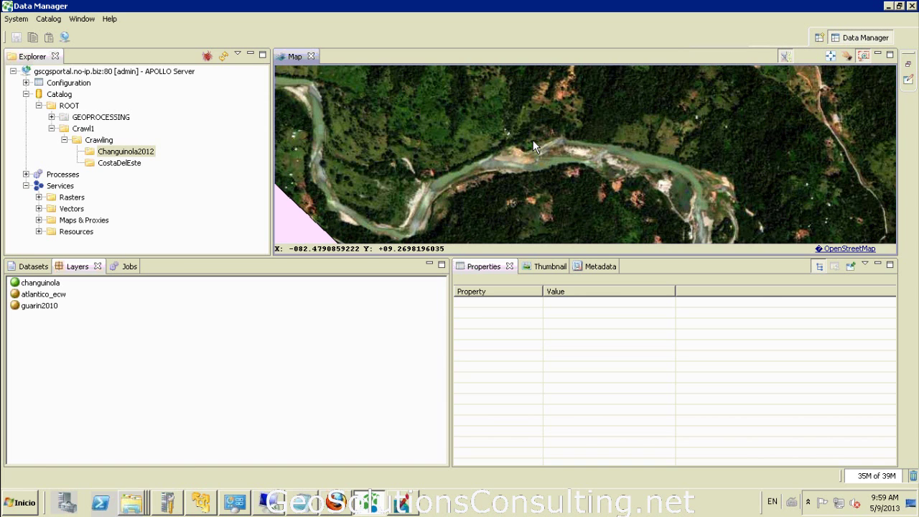
click(532, 141)
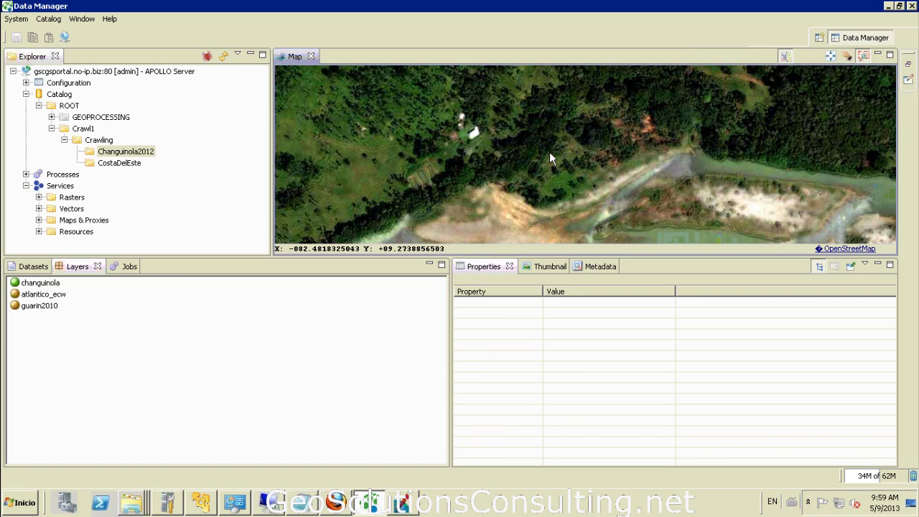
click(122, 164)
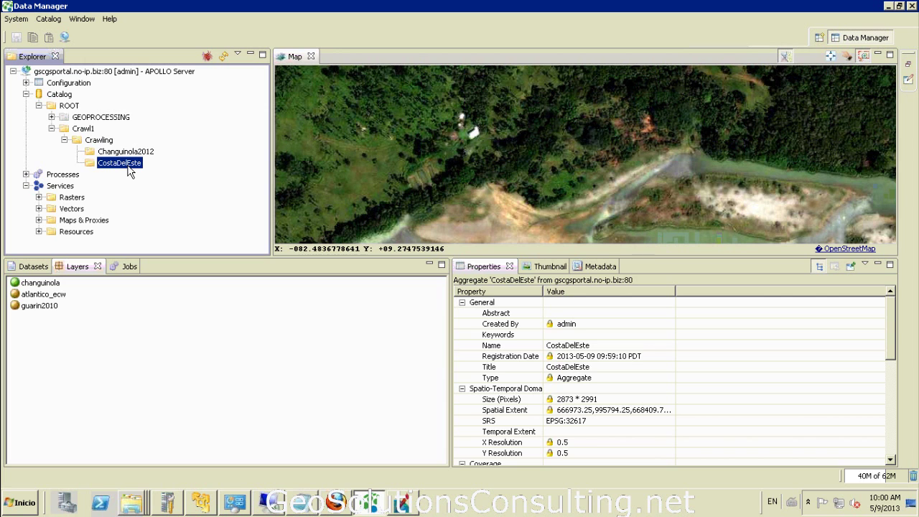
Add cde2013_poli from CostaDelEste to the map, zoom in once, and close Data Manager.
double_click(128, 169)
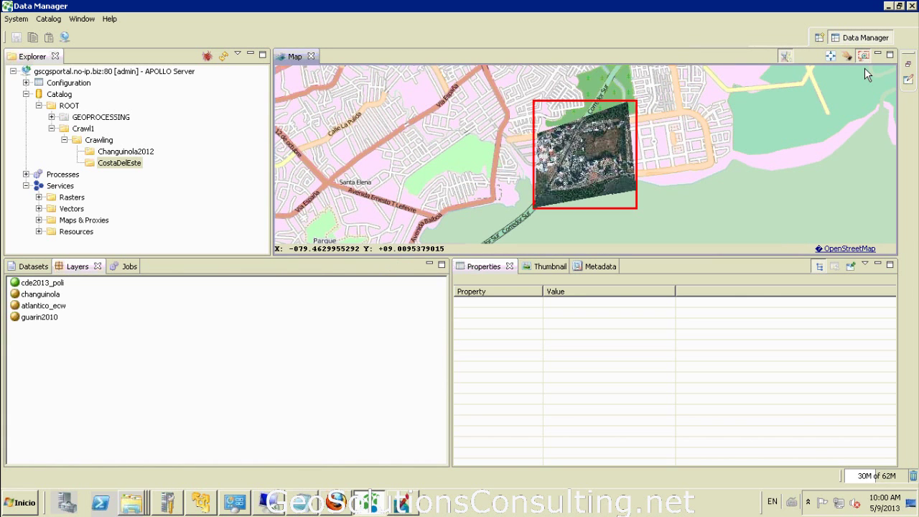
click(600, 184)
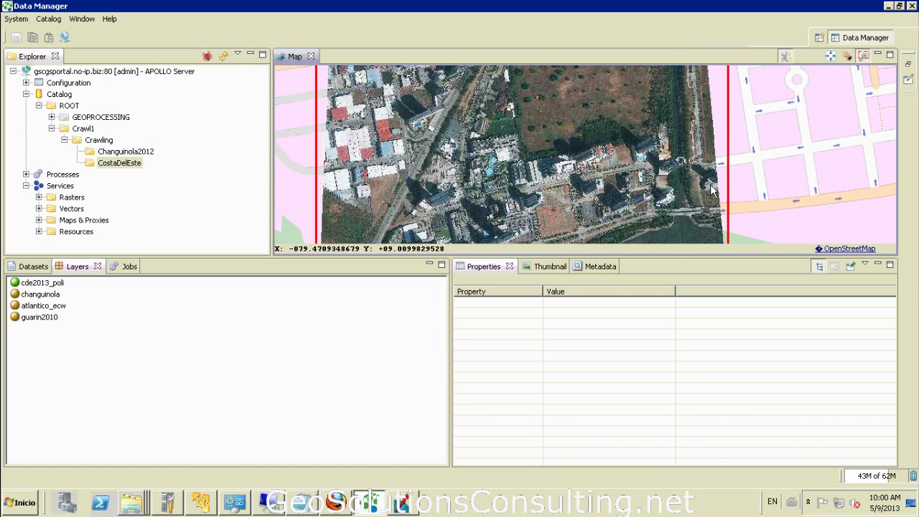
click(911, 6)
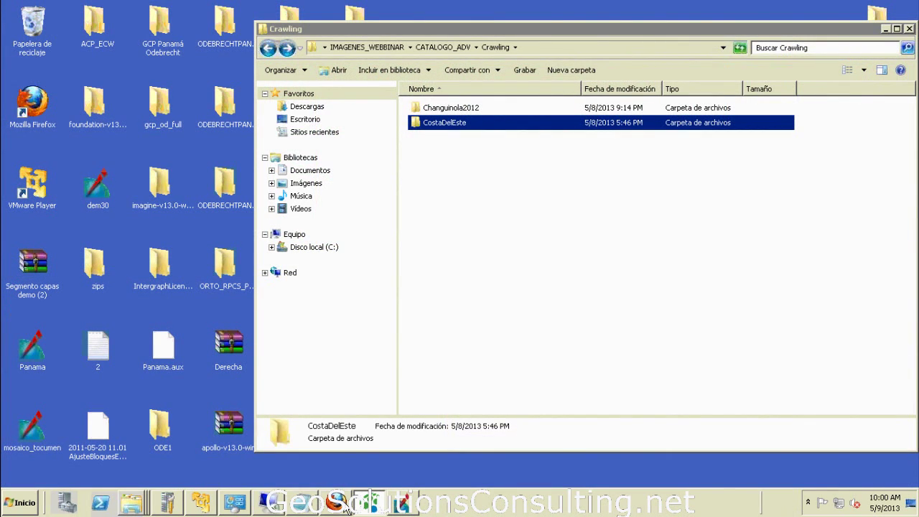
Maximize the portal, run the Search ERDAS APOLLO Catalog query, and select the cde2013_poli result.
click(339, 502)
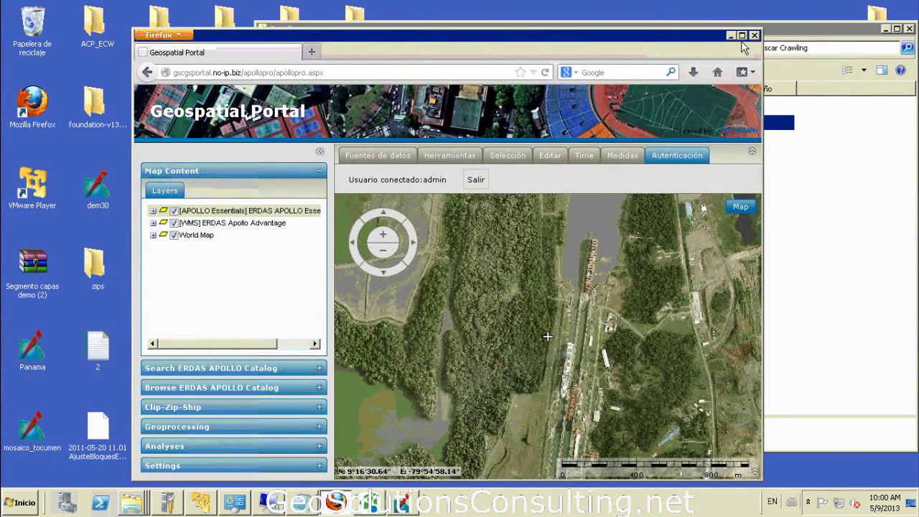
click(742, 36)
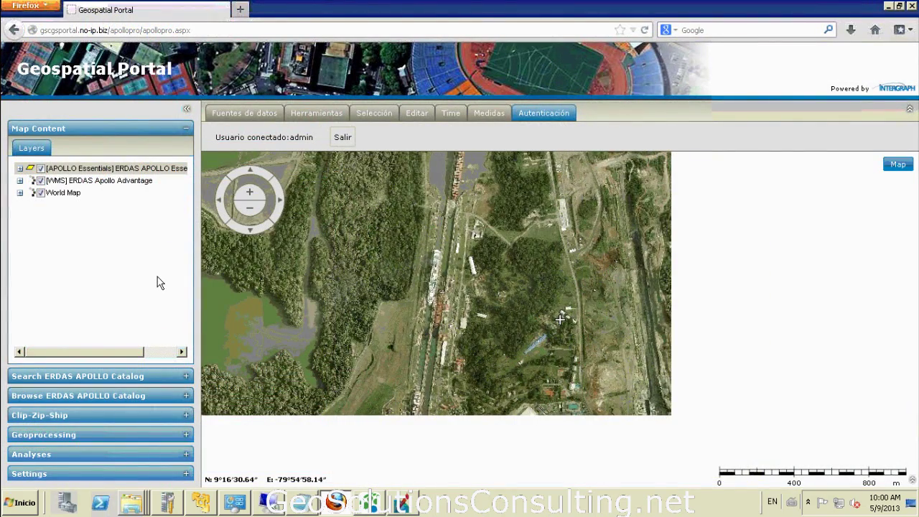
click(143, 376)
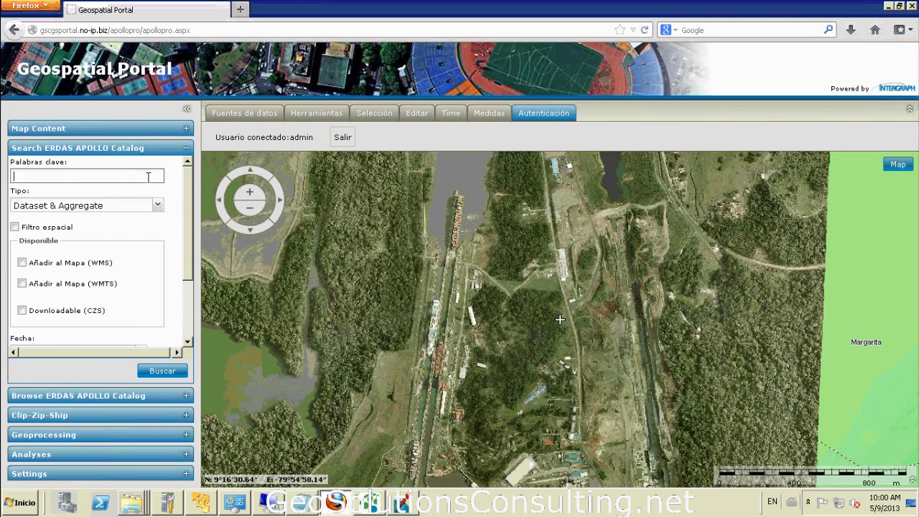
click(162, 370)
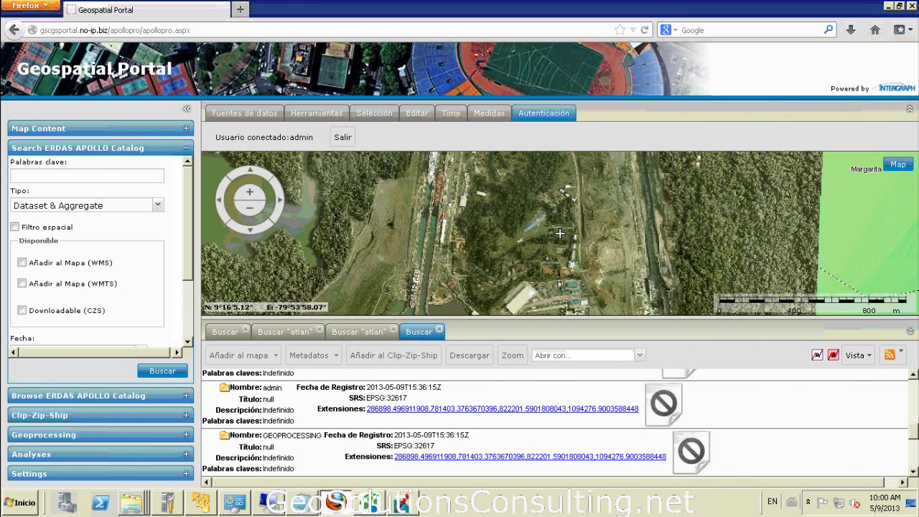
scroll(582, 404, down, 3)
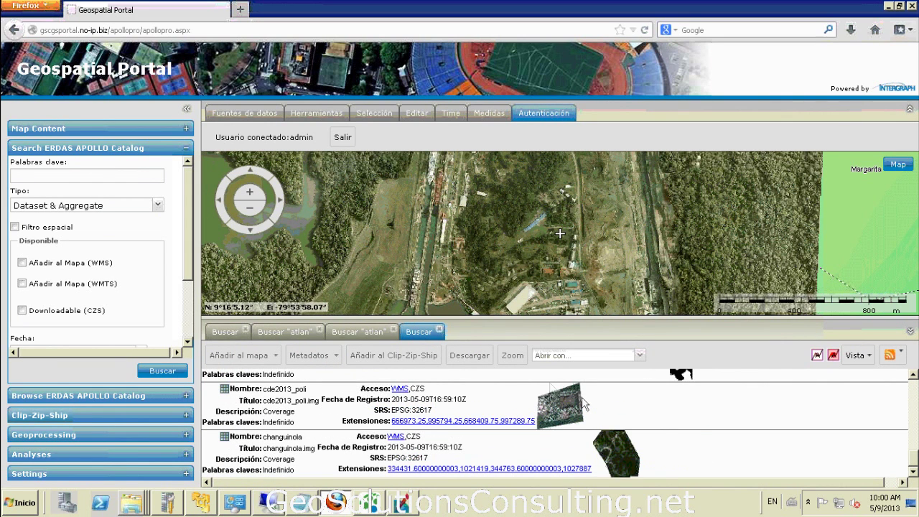
click(551, 388)
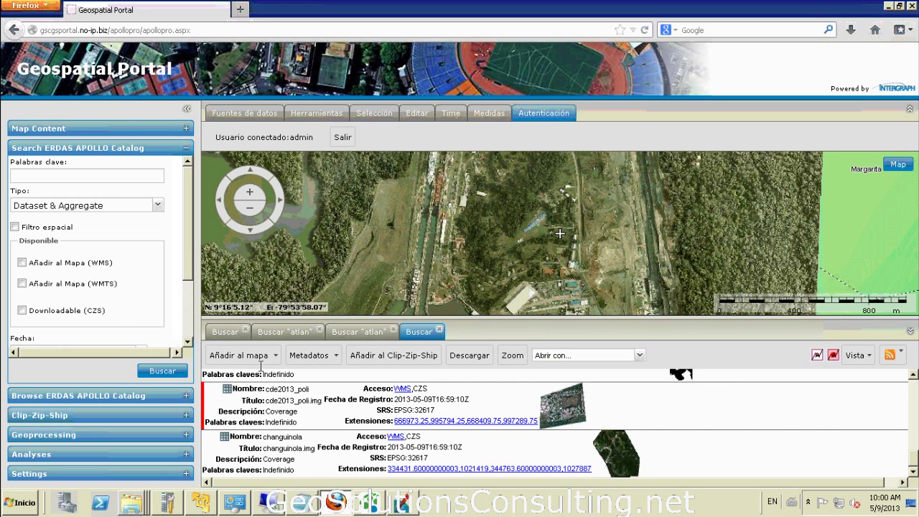
Add cde2013_poli to the map and fit the view to cde2013_poli.img with Ajustar vista.
click(242, 356)
click(127, 130)
click(182, 169)
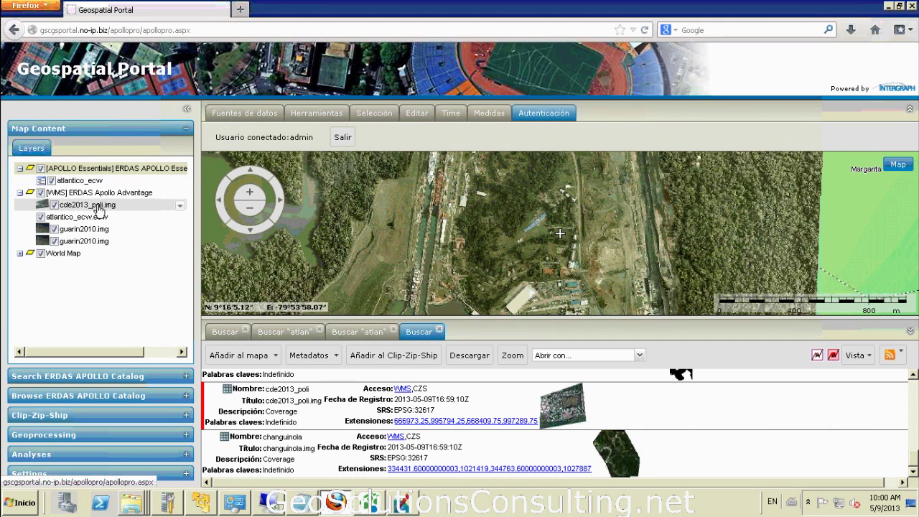
click(179, 205)
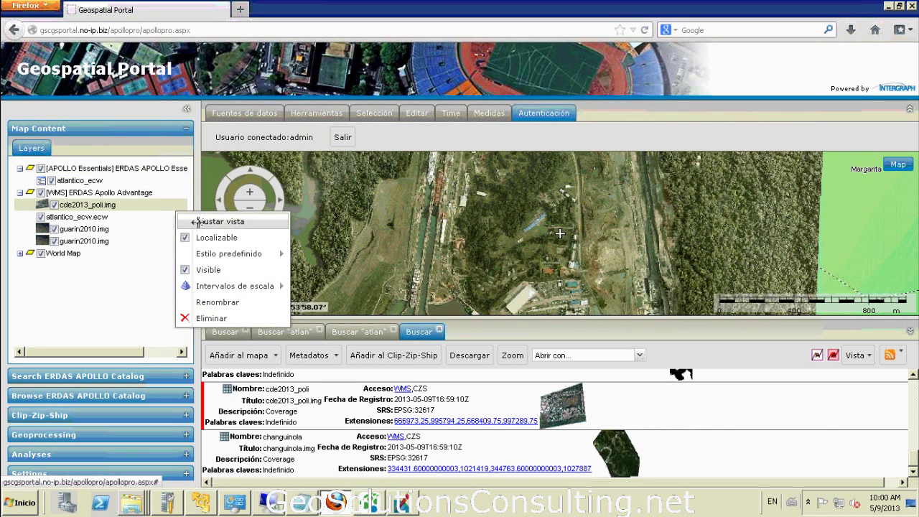
click(208, 222)
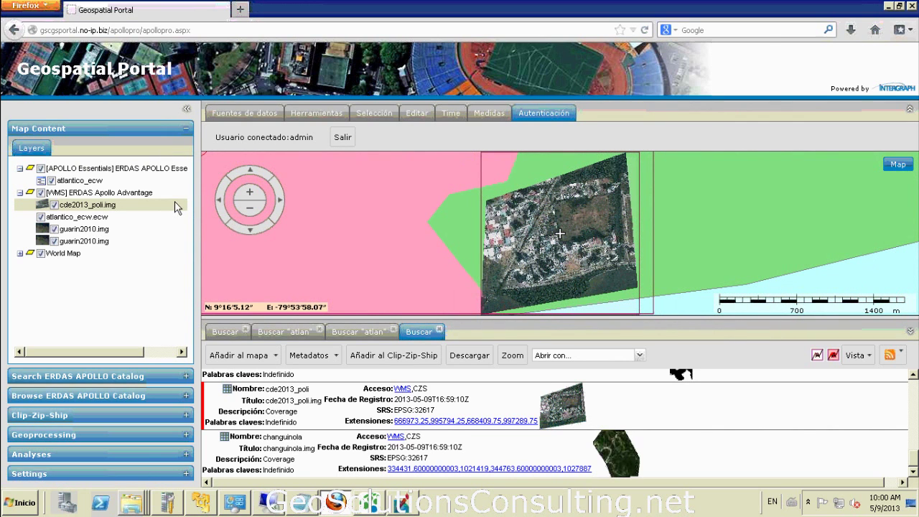
Hide the search results and zoom-box onto the Costa del Este buildings.
click(910, 331)
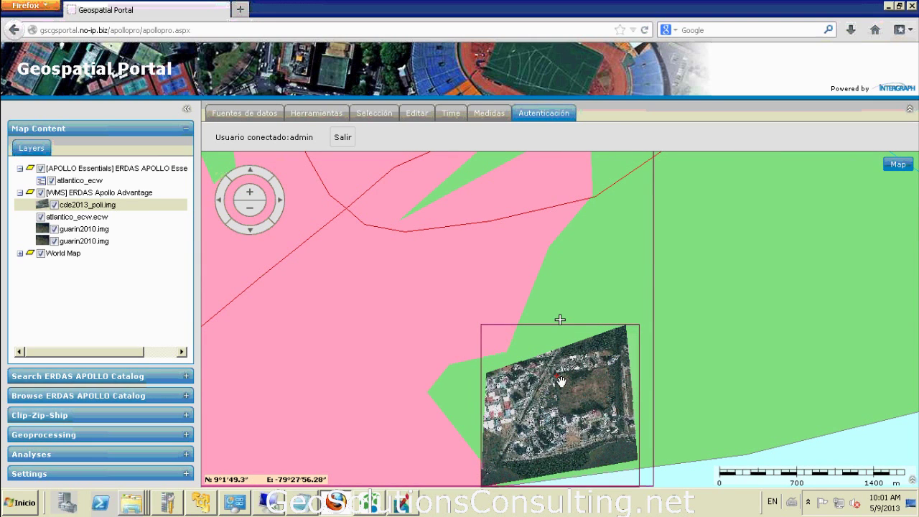
drag(561, 381, 555, 353)
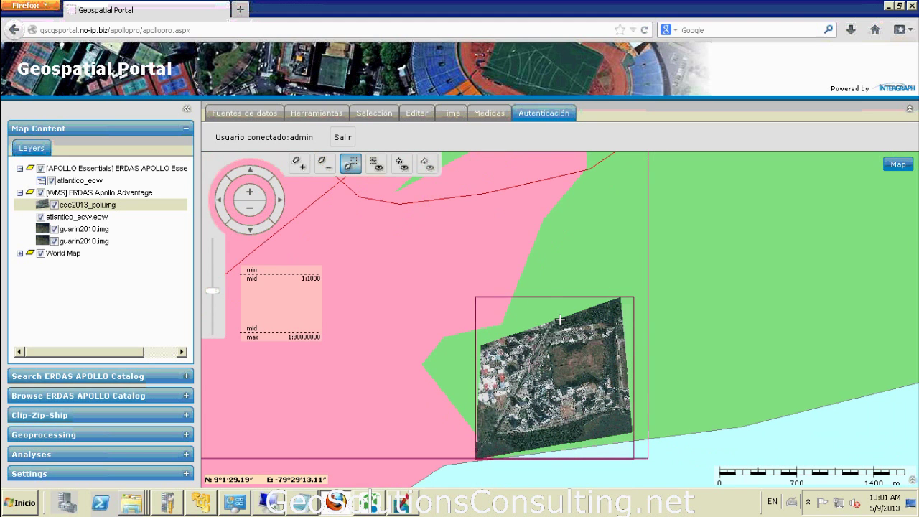
drag(560, 319, 602, 429)
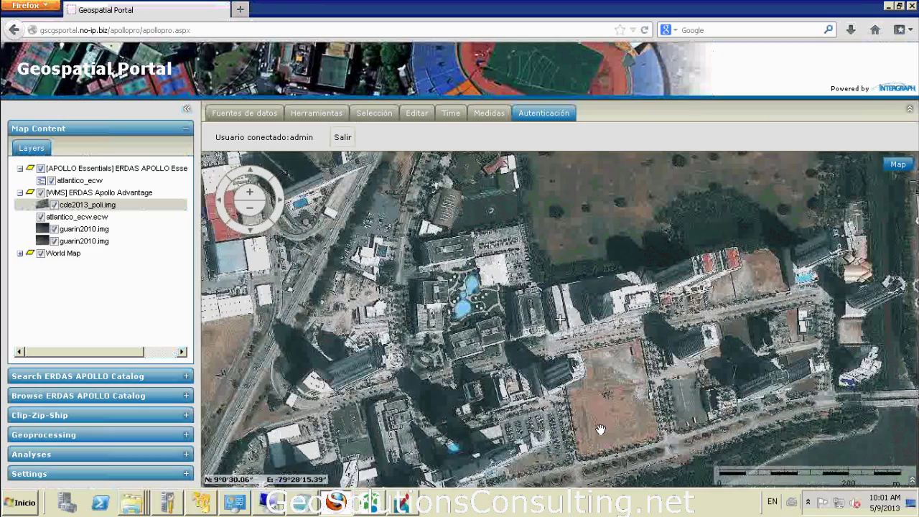
click(899, 7)
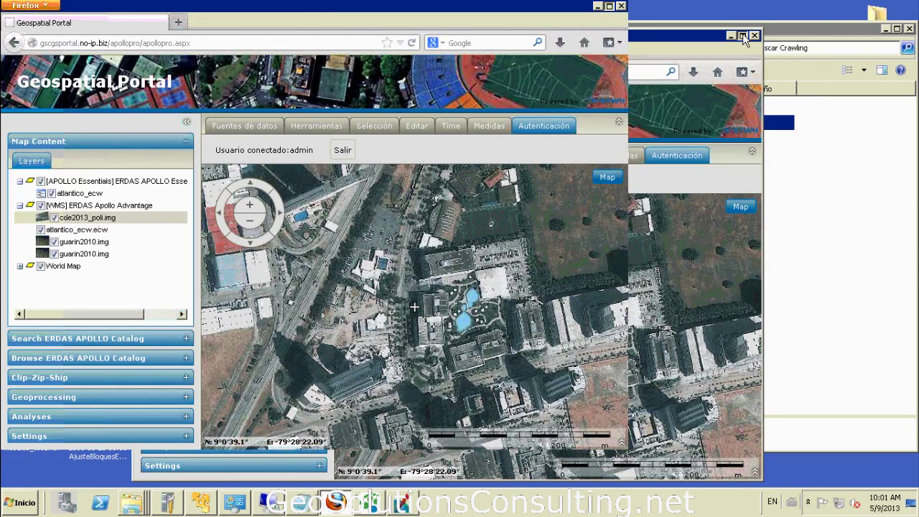
click(742, 35)
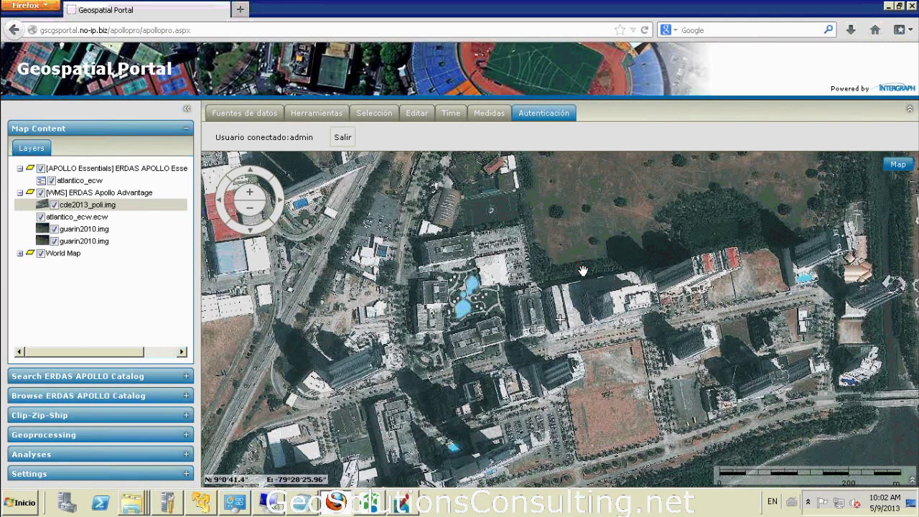
Fit the map view to the atlantico_ecw layer extent with Ajustar vista.
click(103, 182)
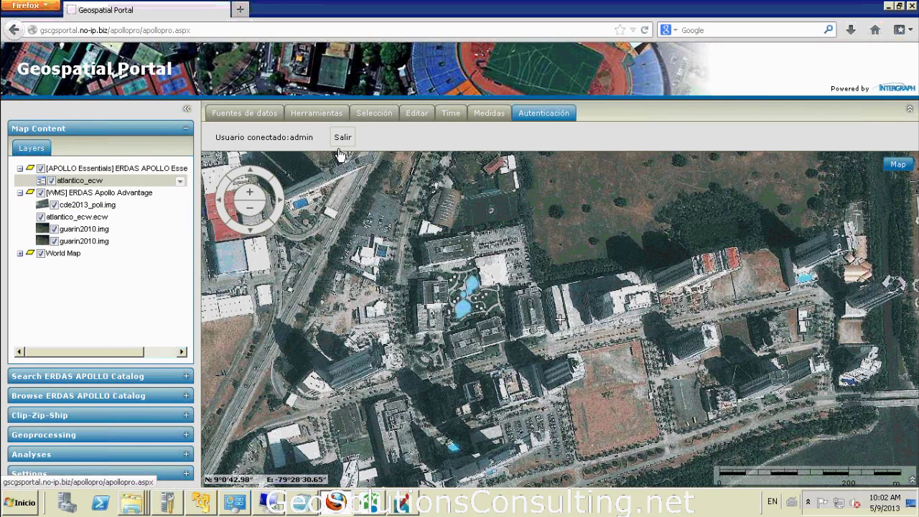
click(179, 181)
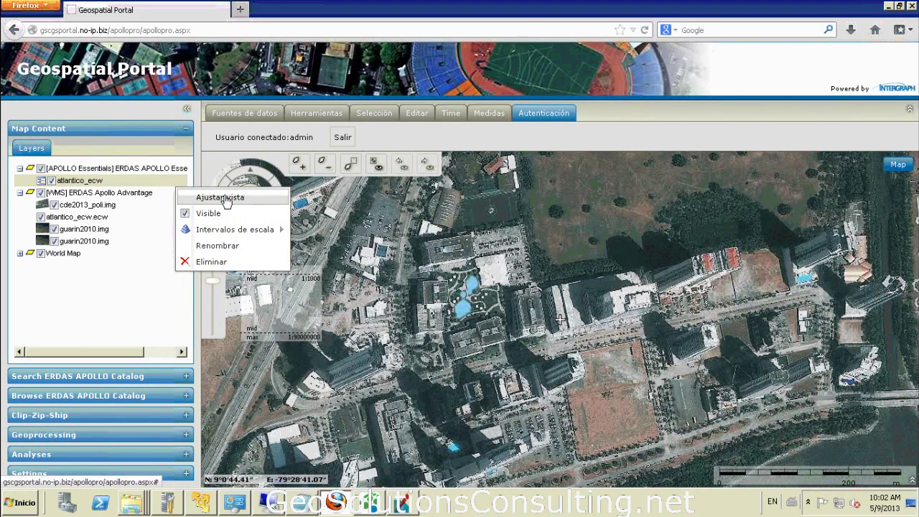
click(225, 200)
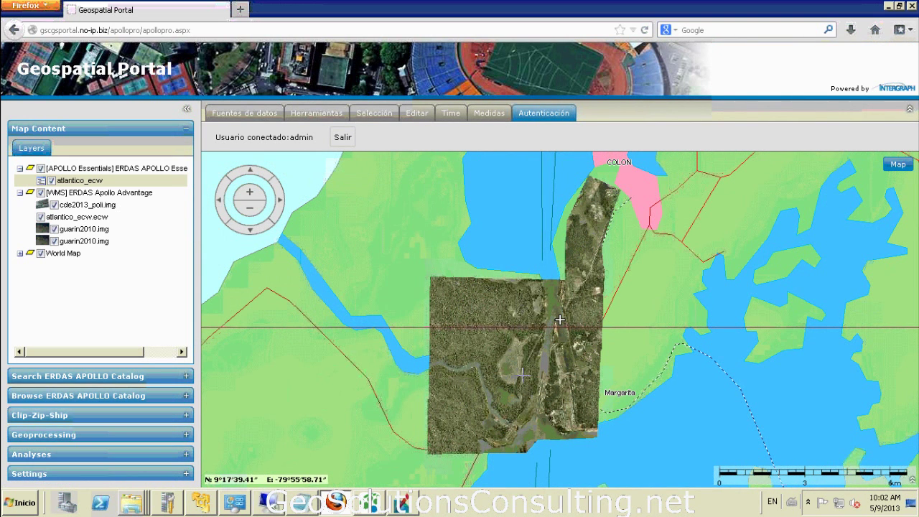
Zoom and pan onto the canal locks, then expand the Clip-Zip-Ship section.
scroll(545, 237, up, 3)
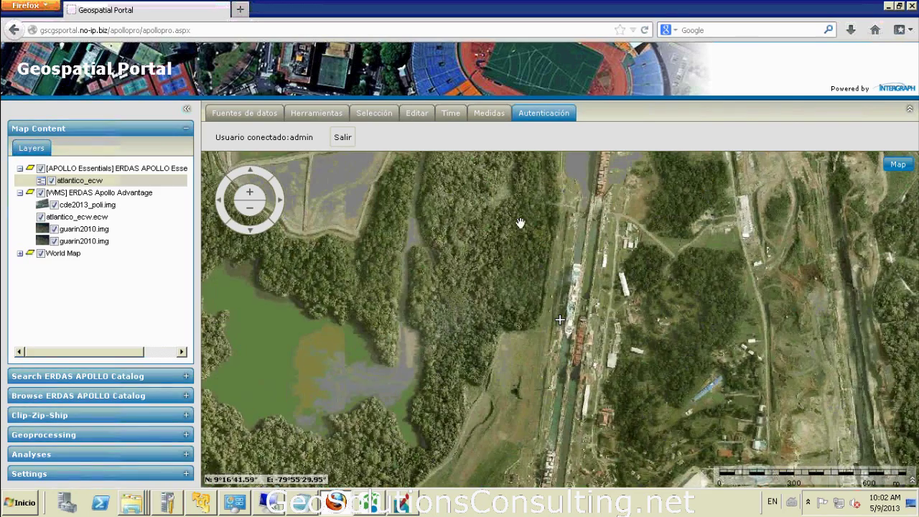
drag(520, 223, 686, 390)
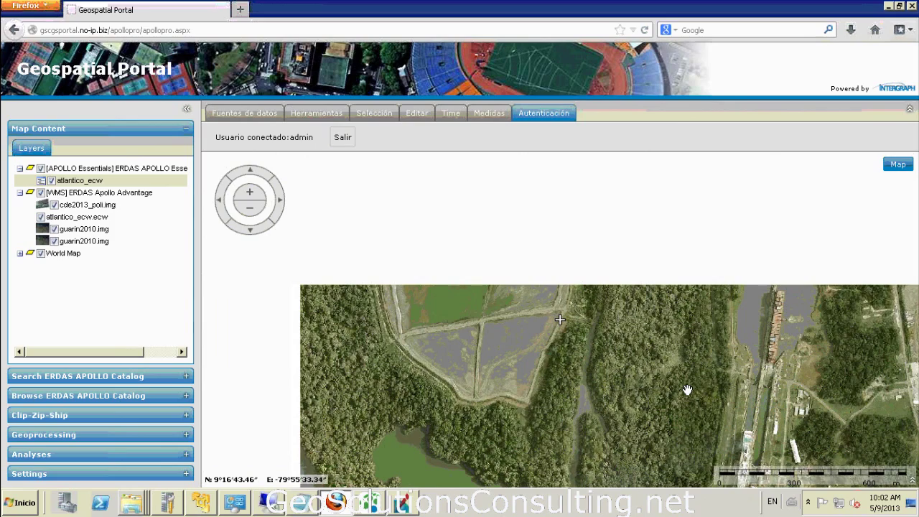
drag(687, 389, 209, 321)
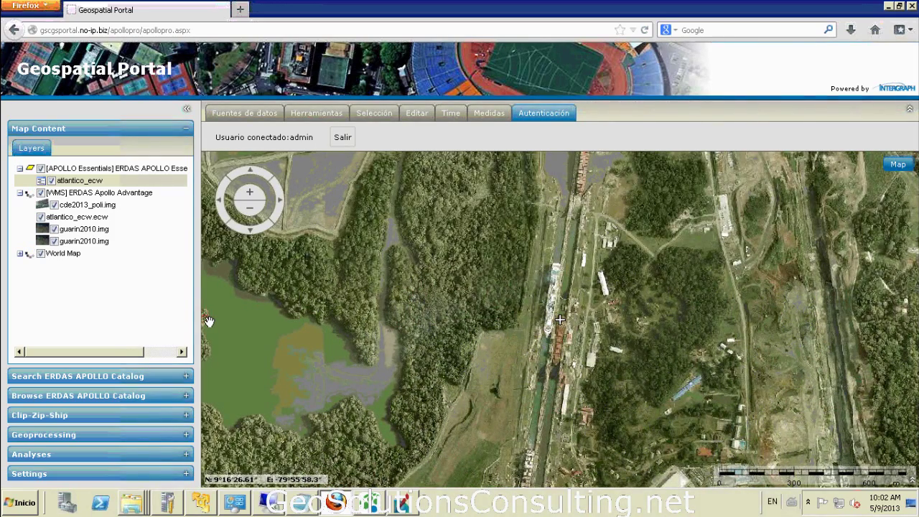
click(107, 415)
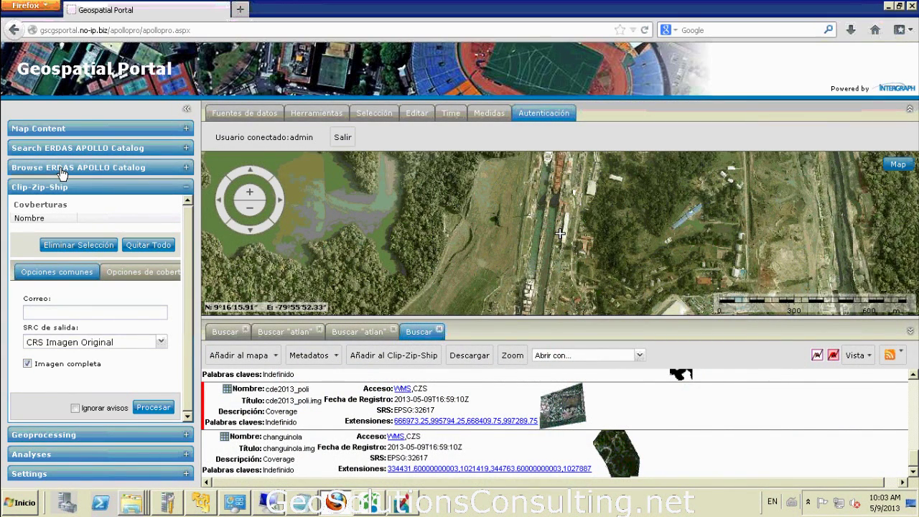
Search the ERDAS APOLLO catalog for 'atlan' and select the atlantico_ecw result.
click(93, 147)
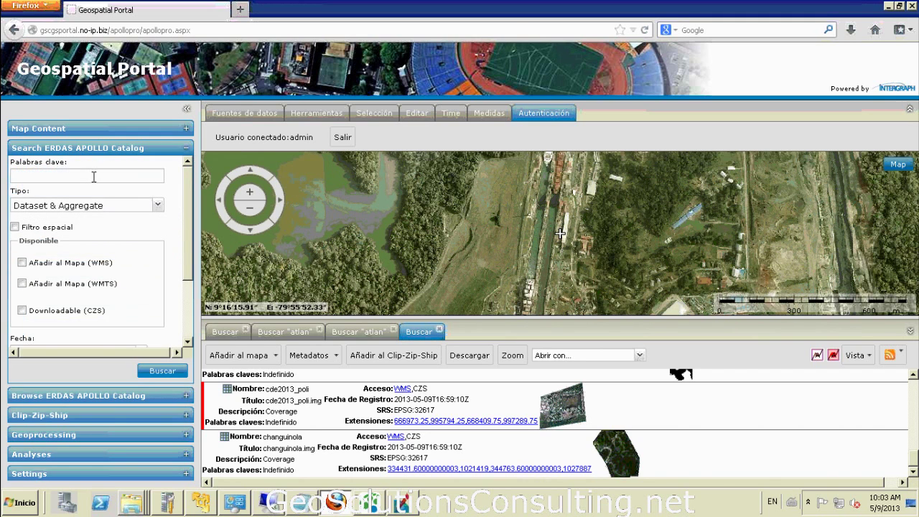
click(93, 175)
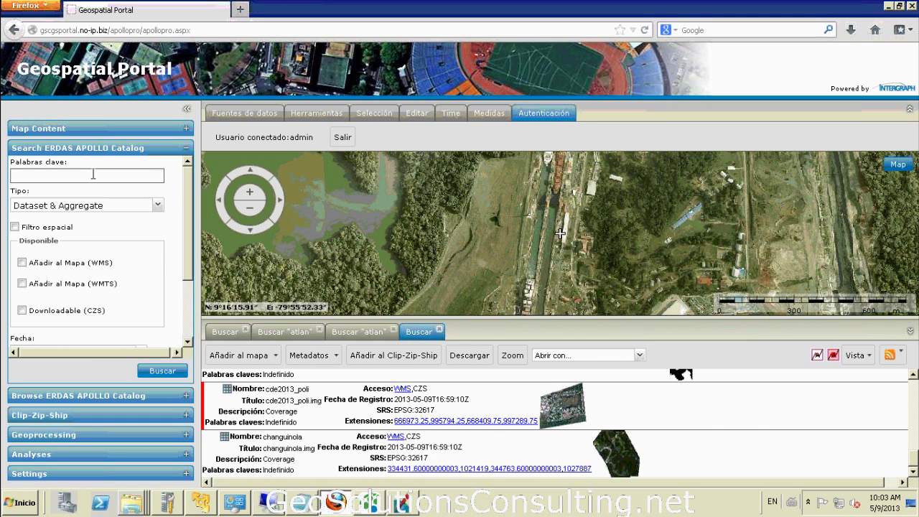
text(atlan)
click(162, 370)
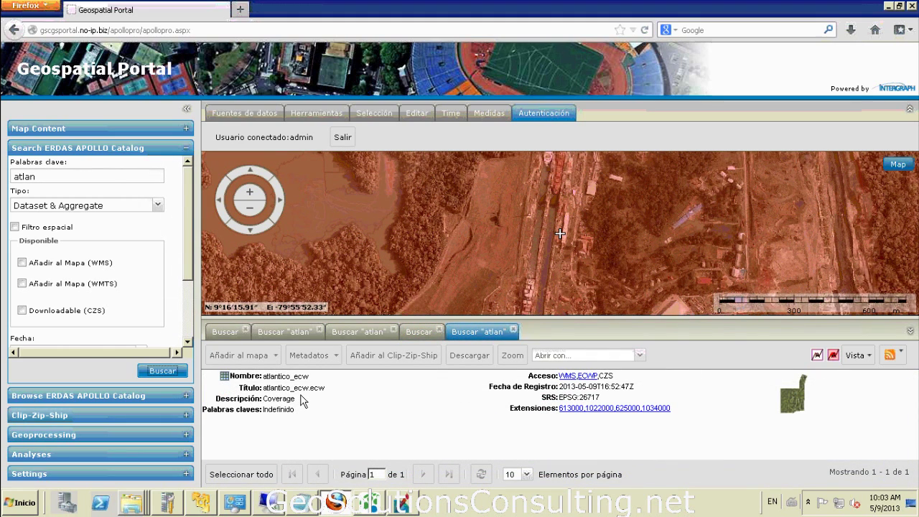
click(301, 400)
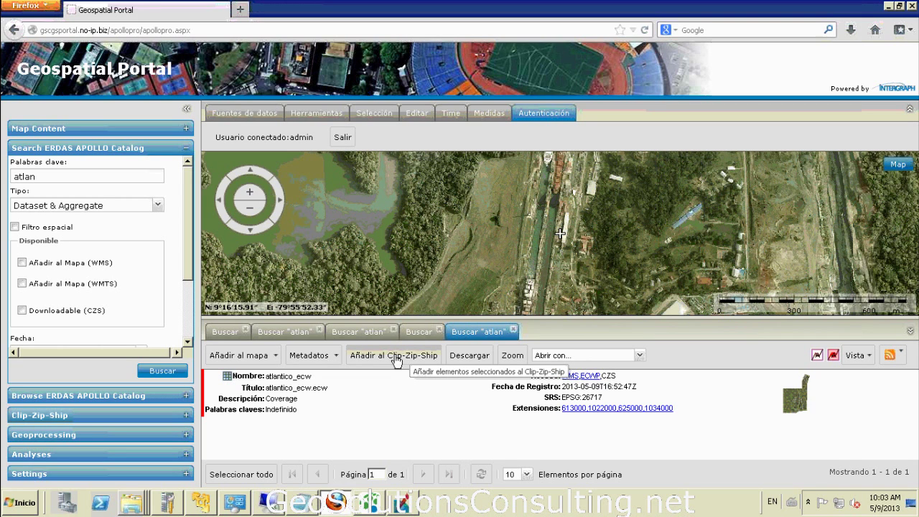
Add atlantico_ecw to Clip-Zip-Ship, enter the contact e-mail address, and uncheck Imagen completa.
click(396, 360)
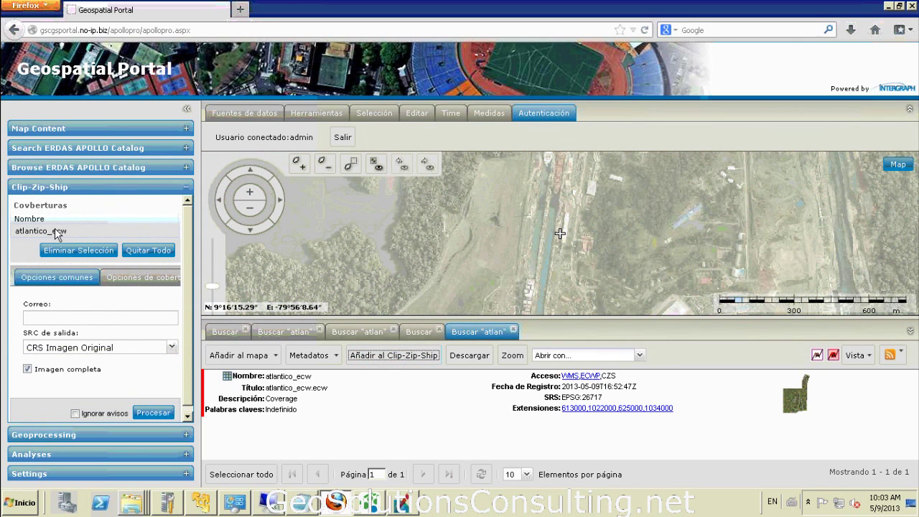
mouse_move(56, 234)
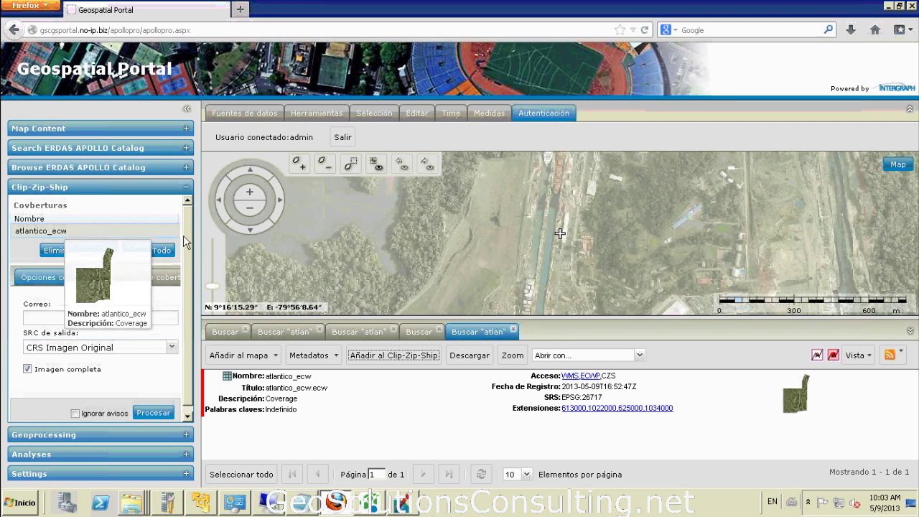
click(157, 306)
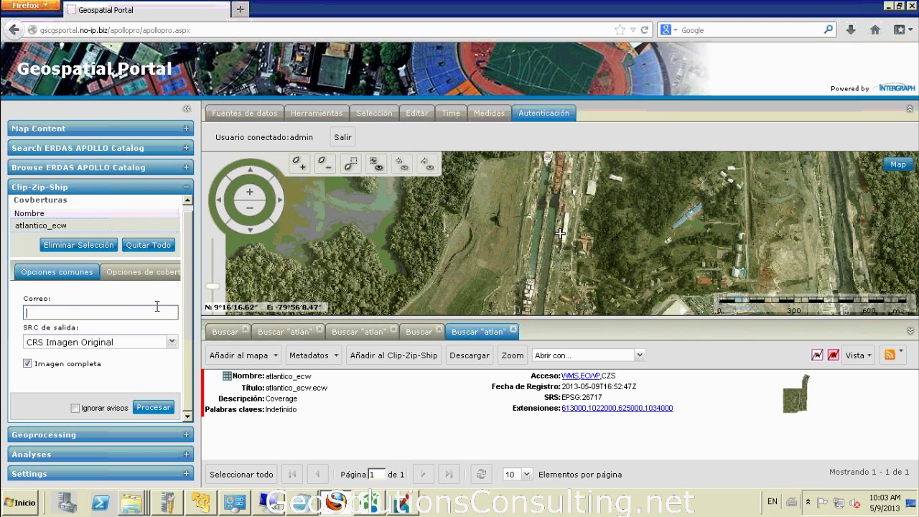
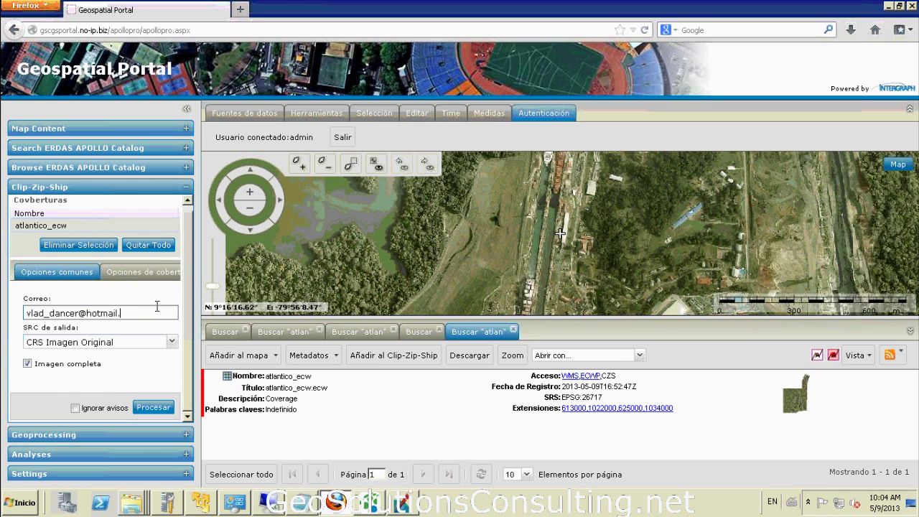
click(28, 365)
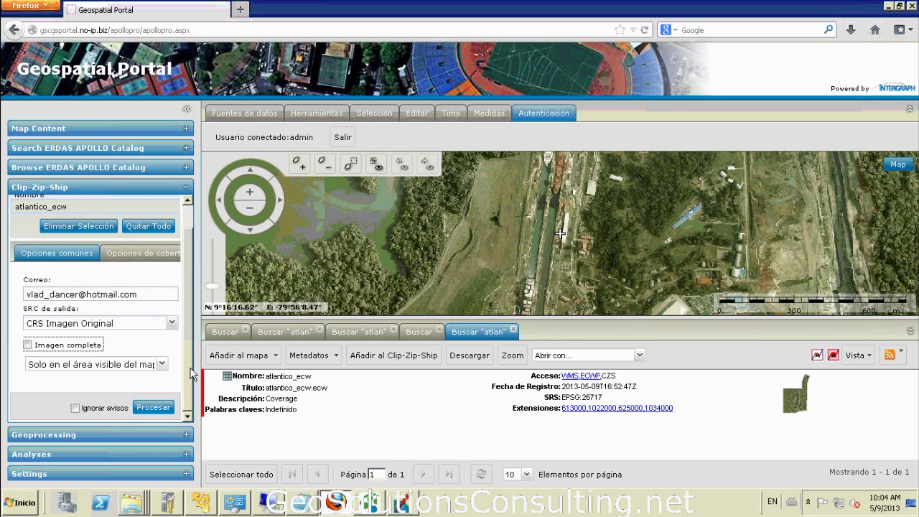
Set the clip area to Dibujar en el mapa and draw a rectangle over the canal locks.
click(161, 364)
click(93, 386)
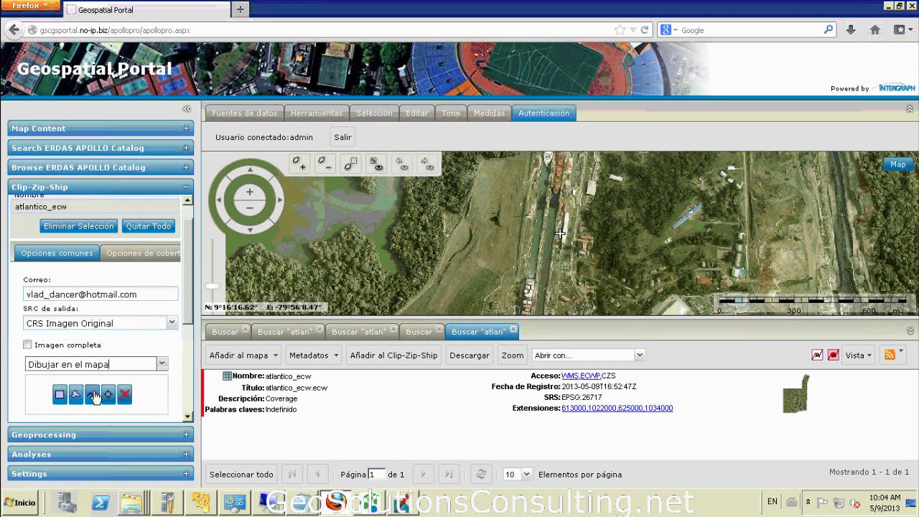
click(93, 395)
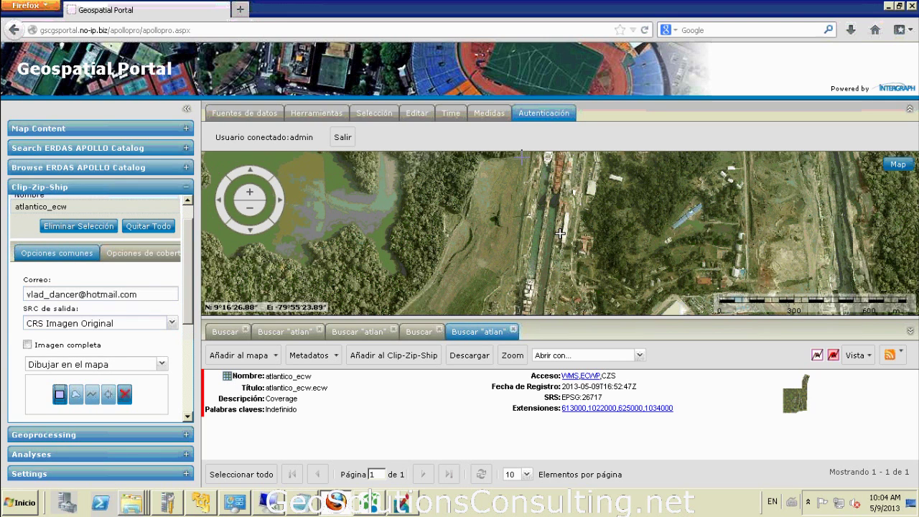
drag(522, 156, 671, 226)
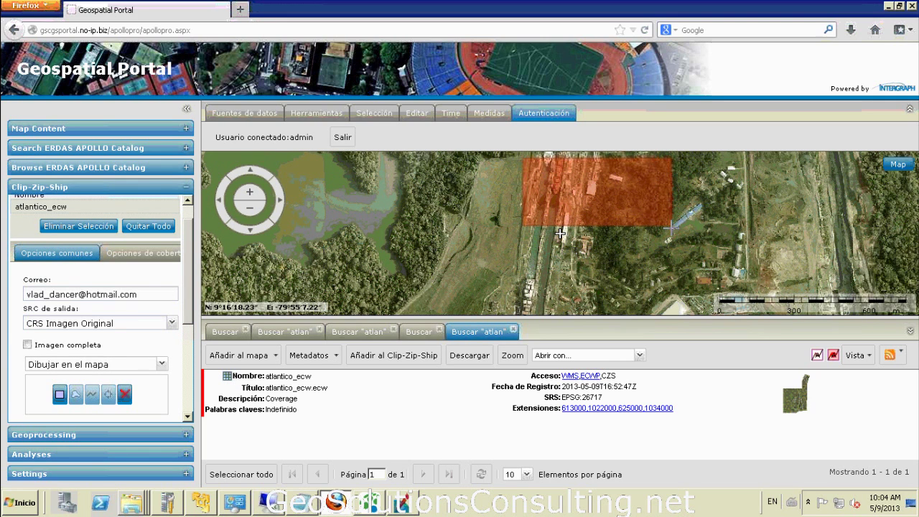
drag(669, 226, 611, 231)
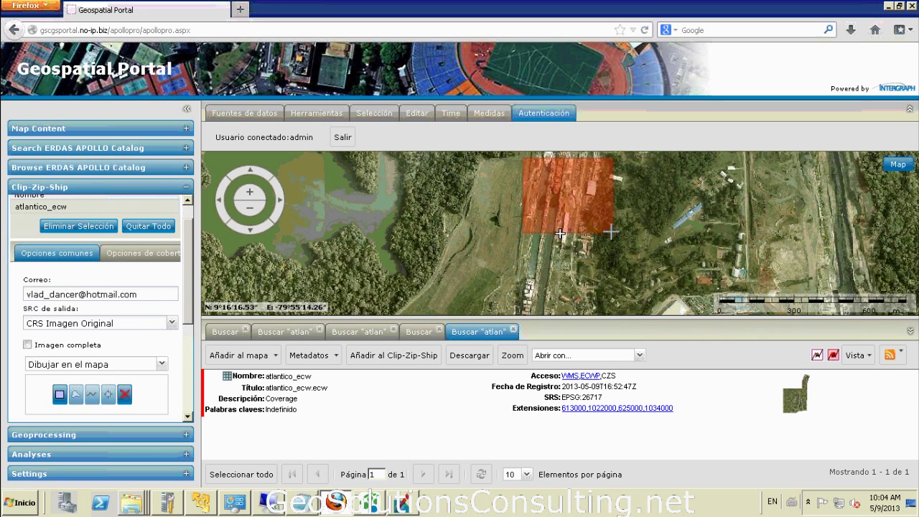
drag(611, 232, 609, 231)
scroll(192, 336, down, 3)
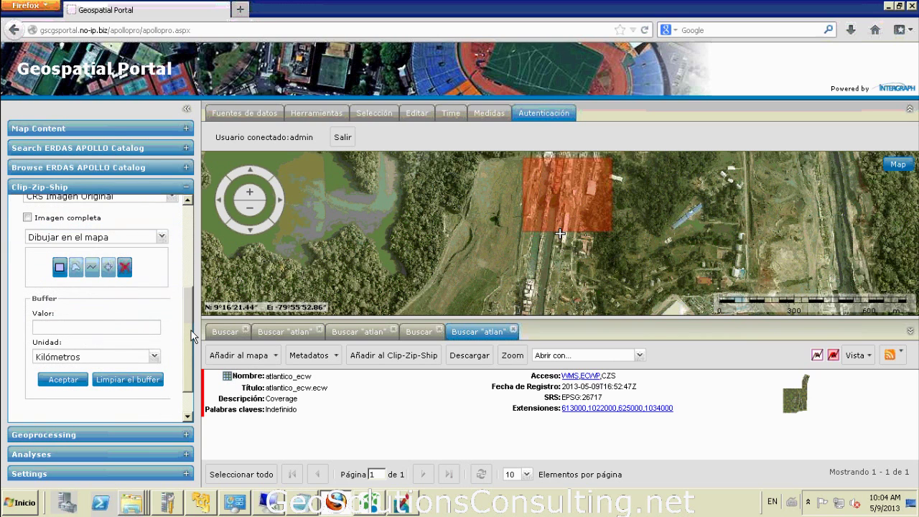
scroll(194, 352, down, 1)
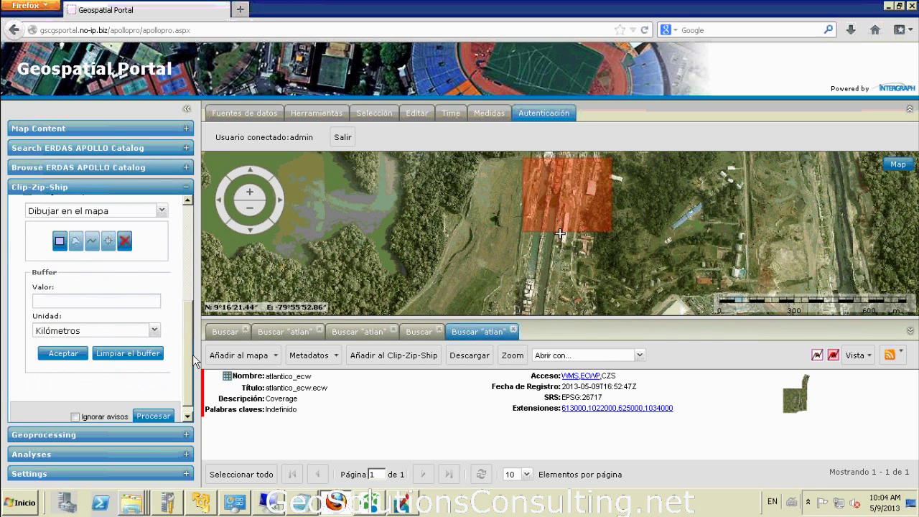
scroll(194, 359, down, 1)
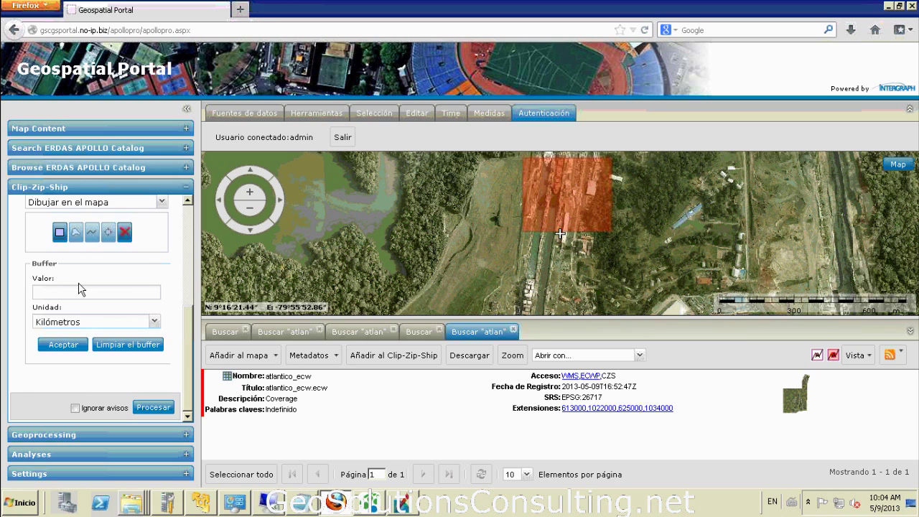
scroll(79, 287, up, 5)
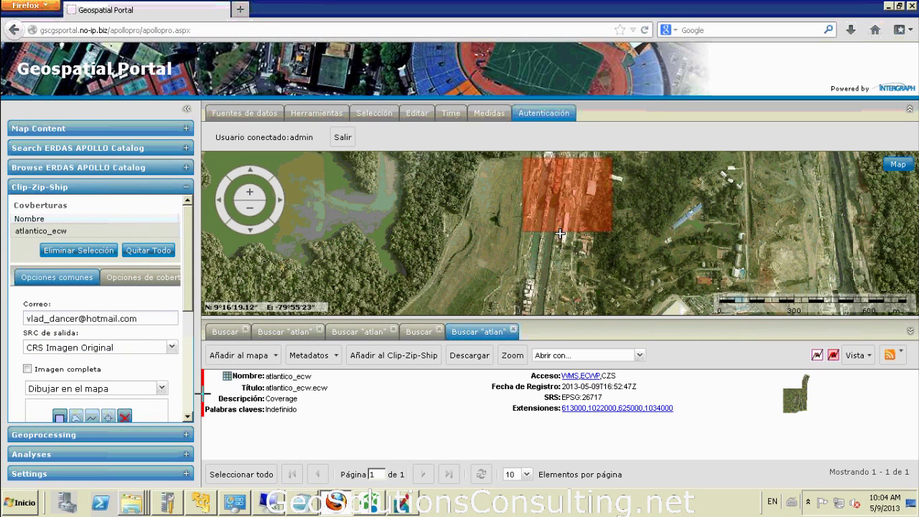
click(143, 277)
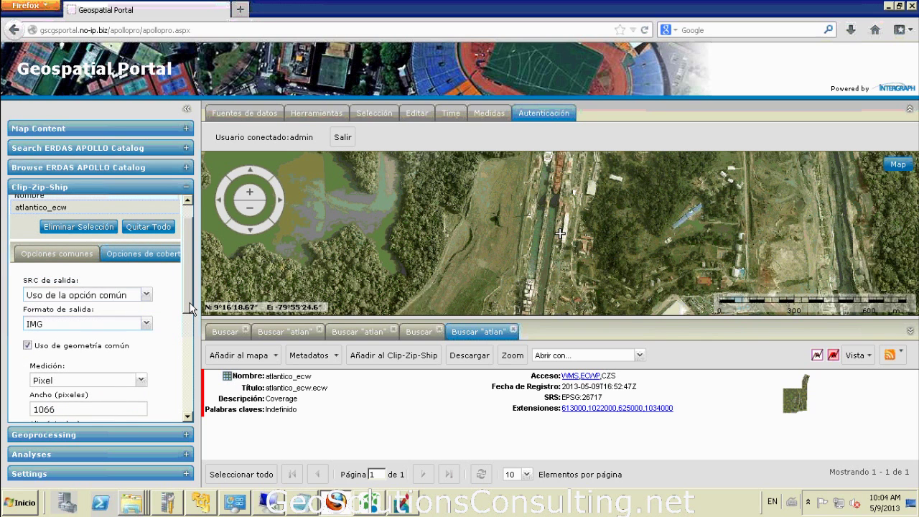
scroll(191, 307, down, 1)
click(126, 277)
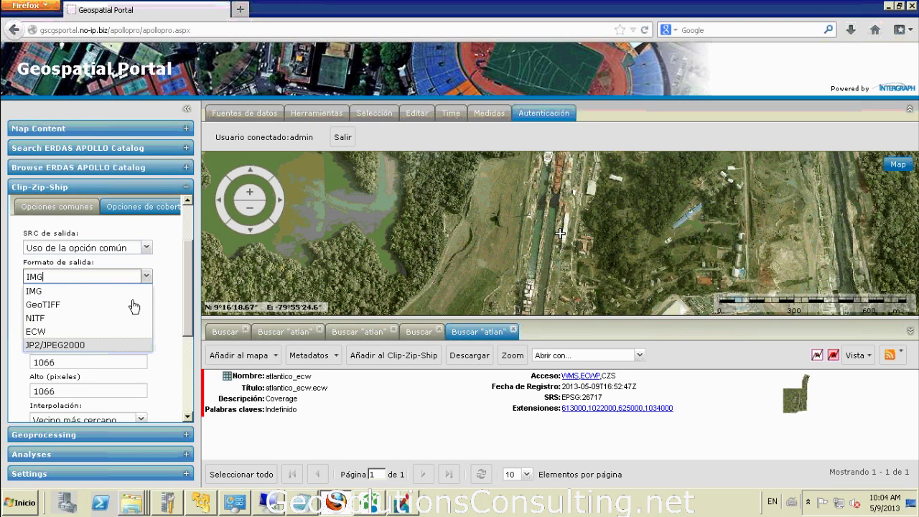
click(192, 278)
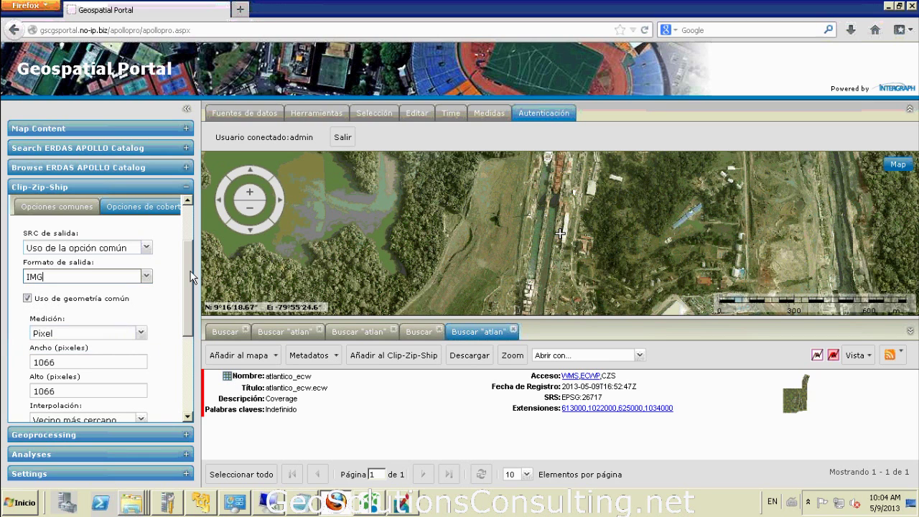
drag(192, 278, 198, 260)
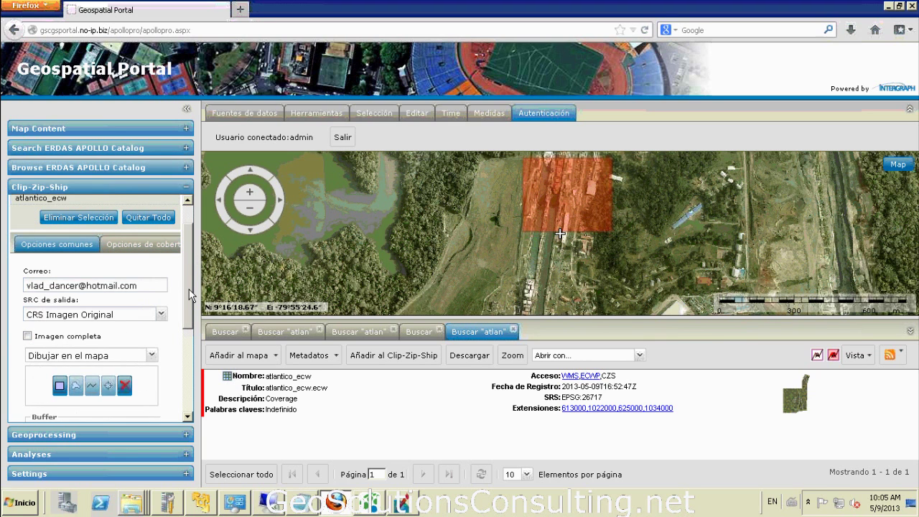
drag(188, 289, 170, 407)
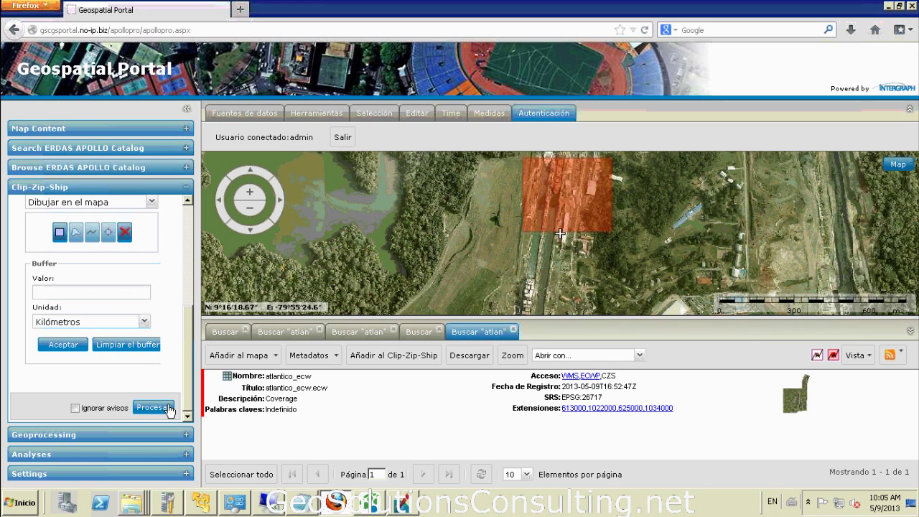
Send the atlantico_ecw Clip-Zip-Ship request with Procesar, then restore down the Firefox window.
click(168, 409)
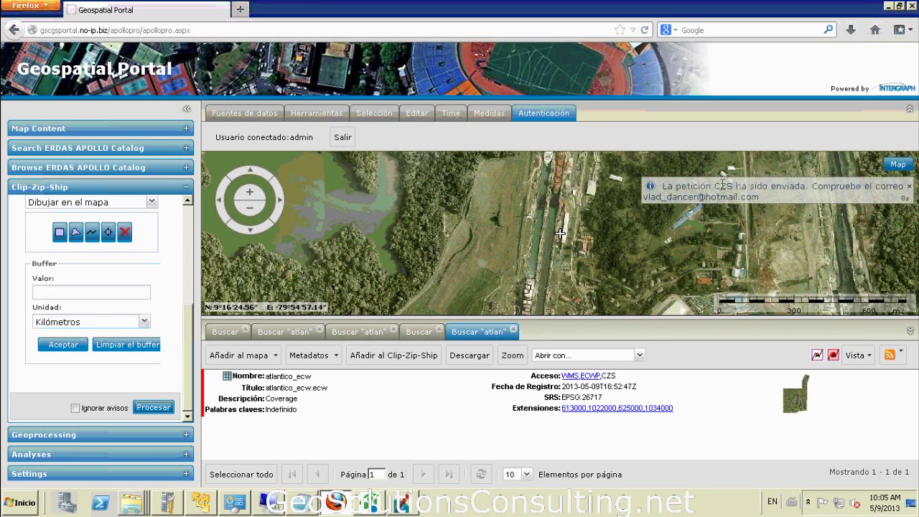
mouse_move(636, 9)
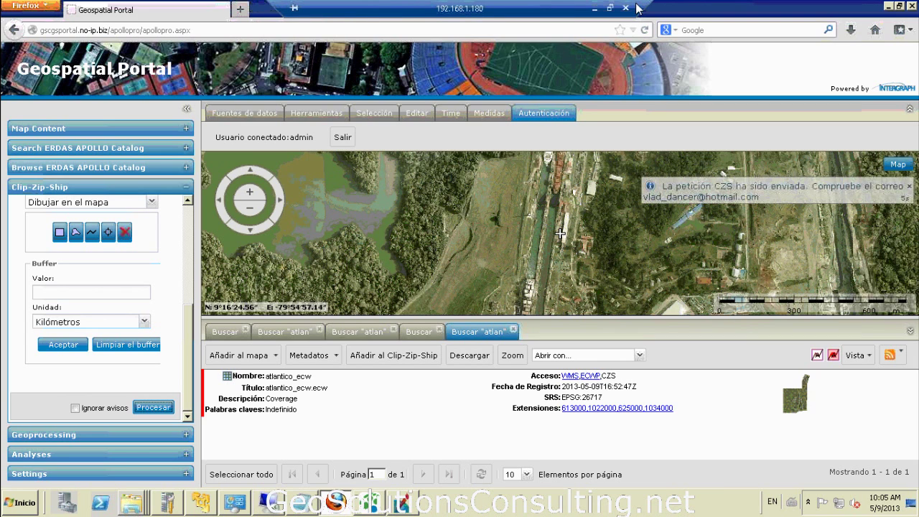
click(899, 6)
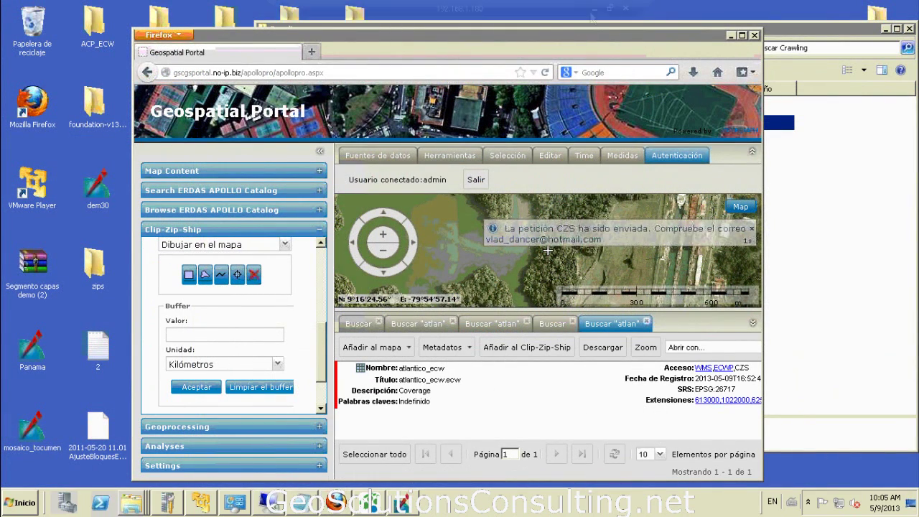
Open the 'provision-952610 is Complete' email and save provision-952610.zip from its link.
mouse_move(590, 16)
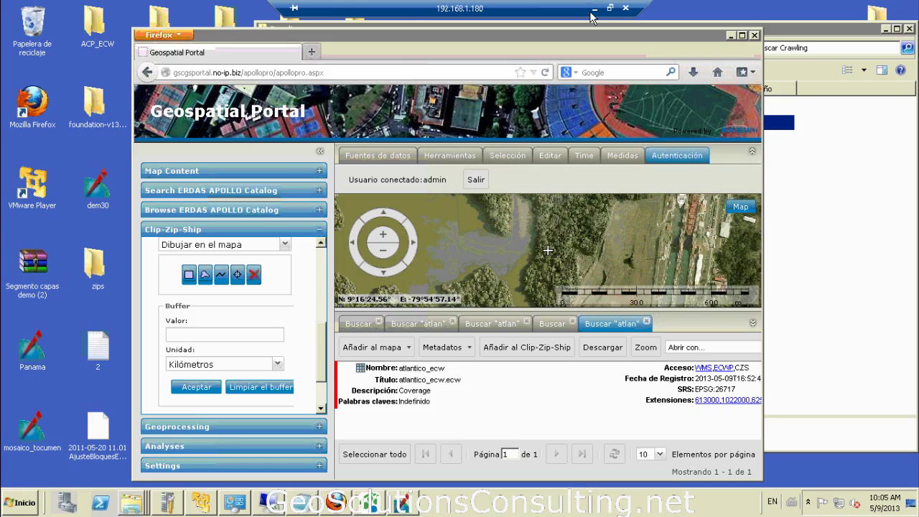
click(594, 9)
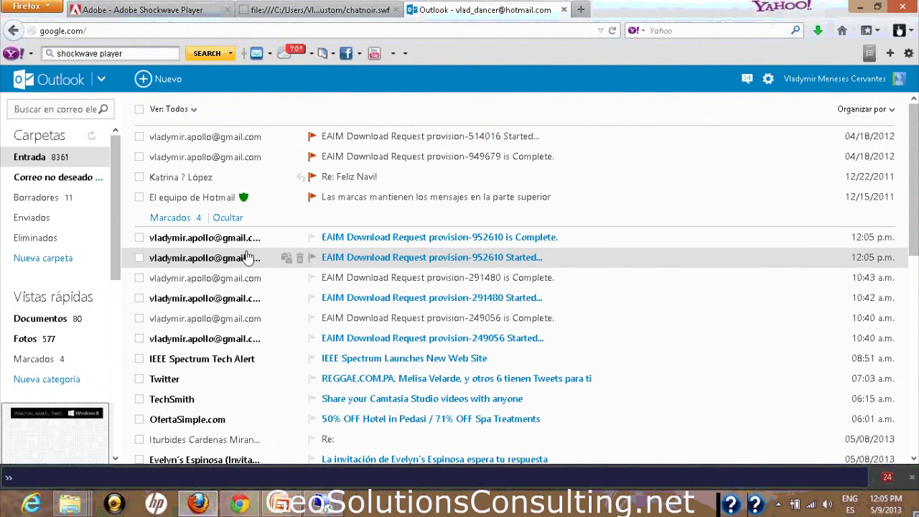
click(337, 238)
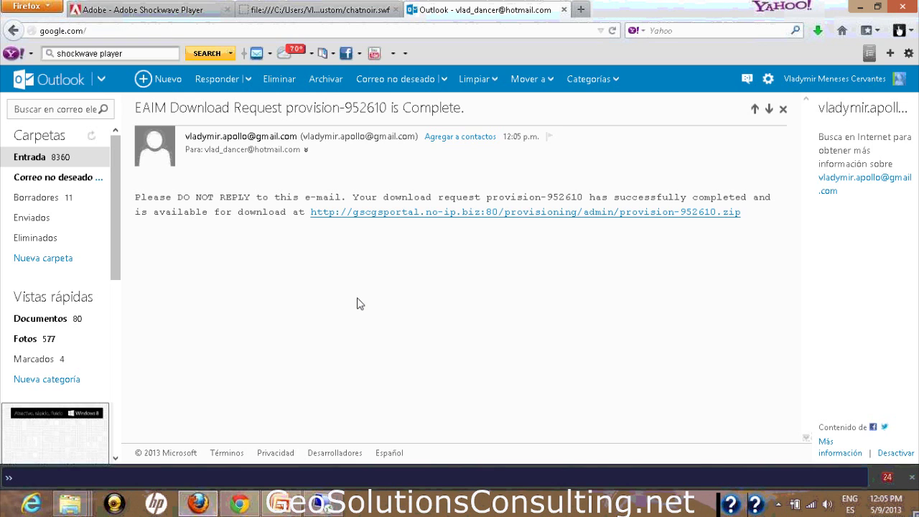
click(509, 211)
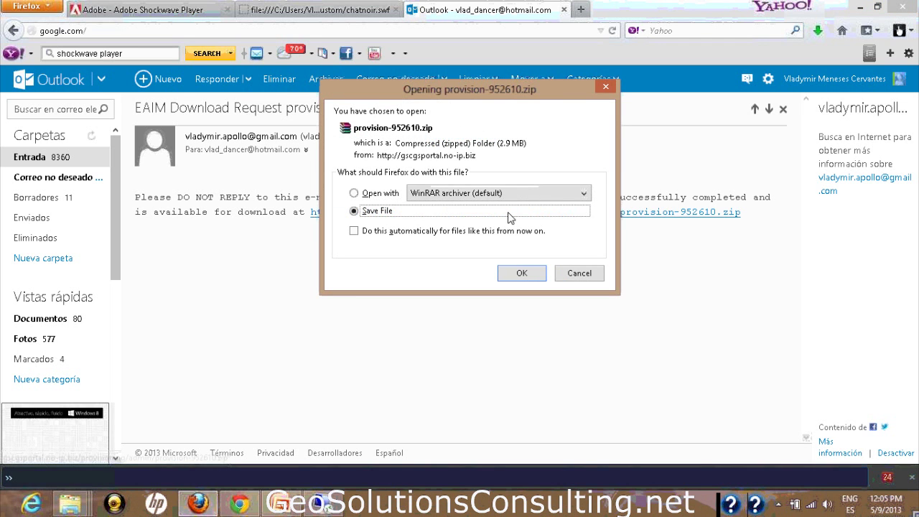
key(Return)
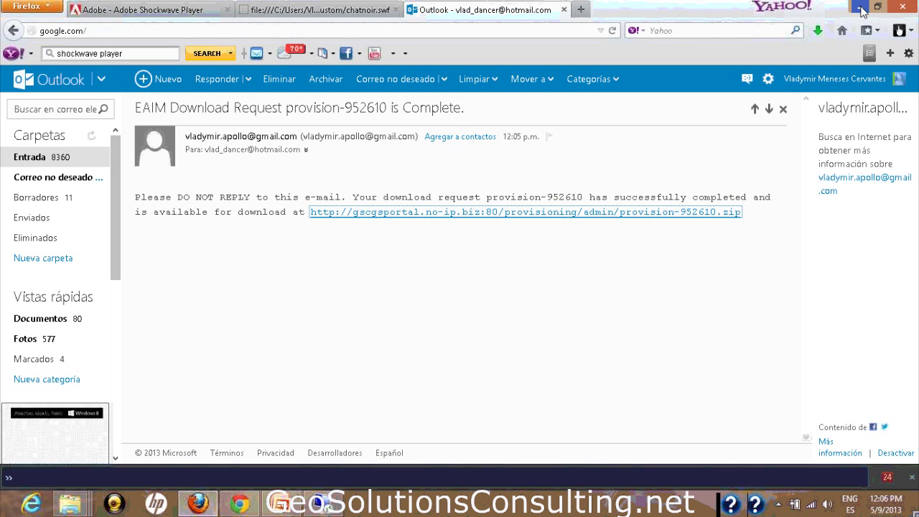
click(861, 9)
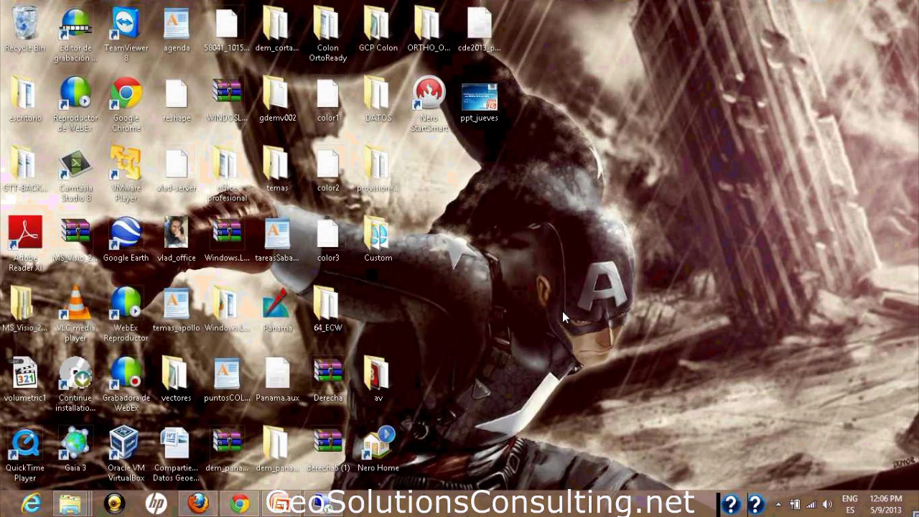
Show the downloaded provision-952610 zip in its folder from the Firefox Downloads library.
click(198, 503)
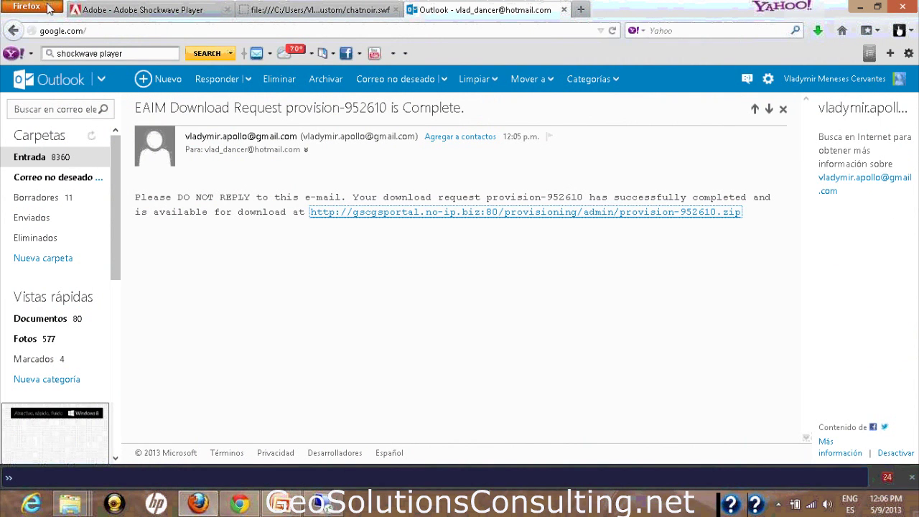
key(ctrl+shift+y)
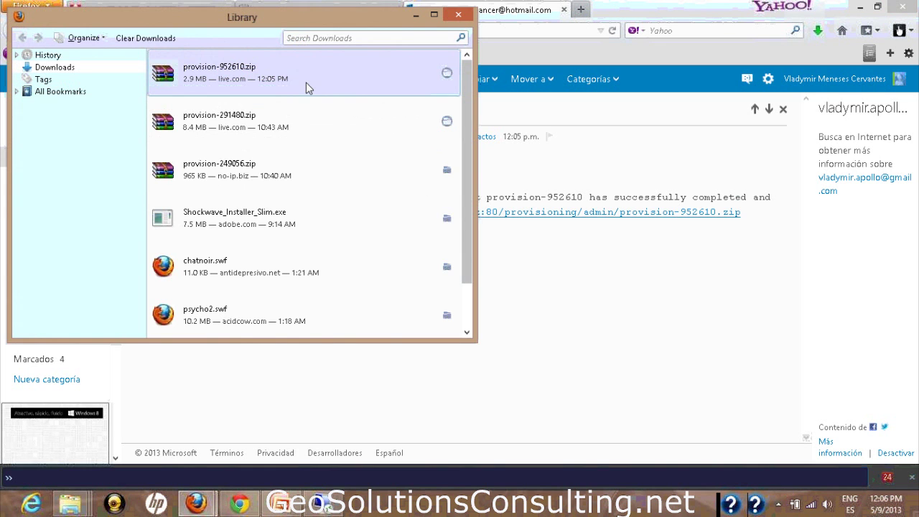
right_click(305, 82)
key(f)
right_click(553, 180)
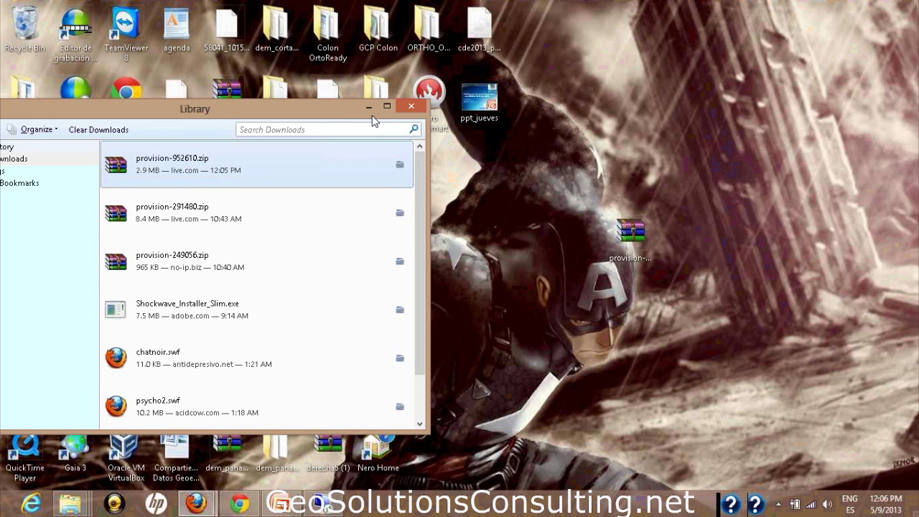
click(368, 106)
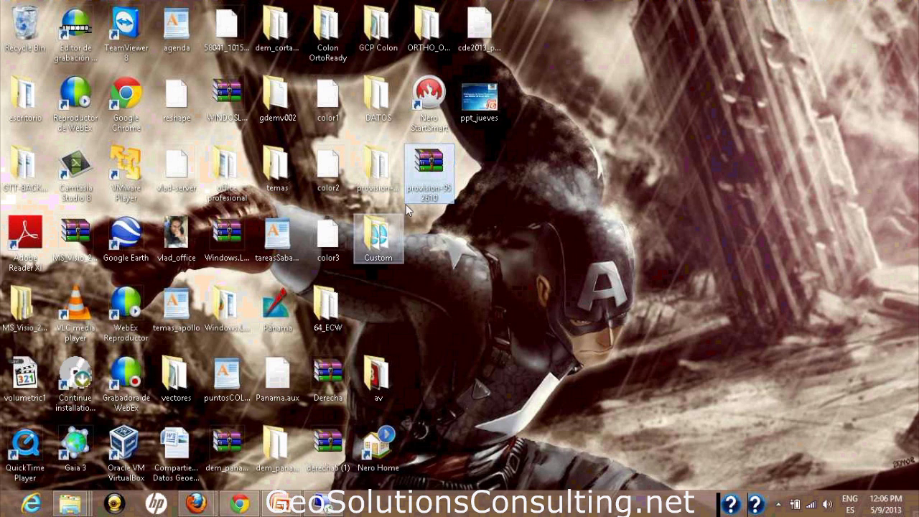
Extract the zip onto the desktop to get atlantico_ecw_0, then open the Start screen.
right_click(440, 163)
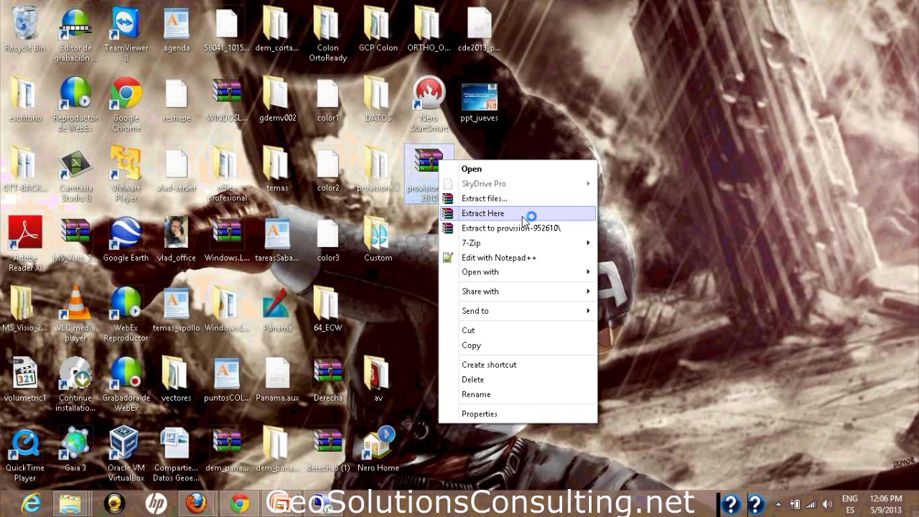
click(524, 215)
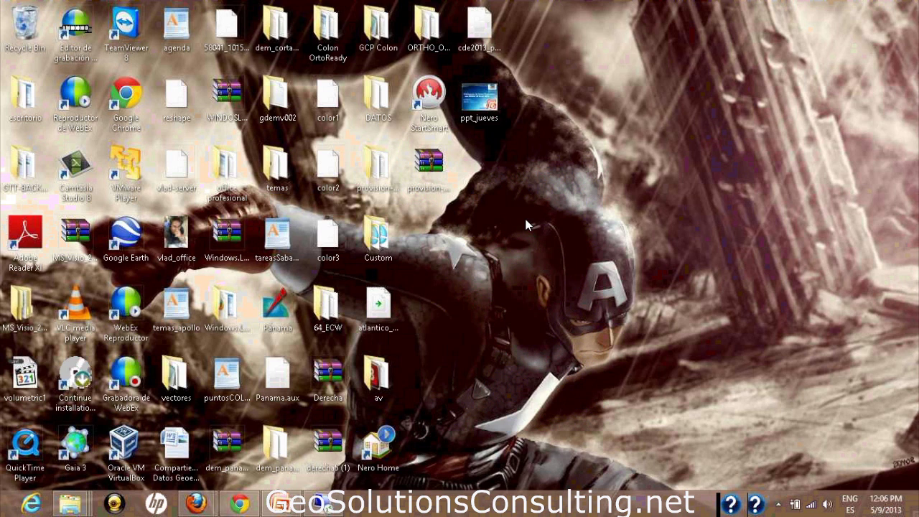
click(379, 307)
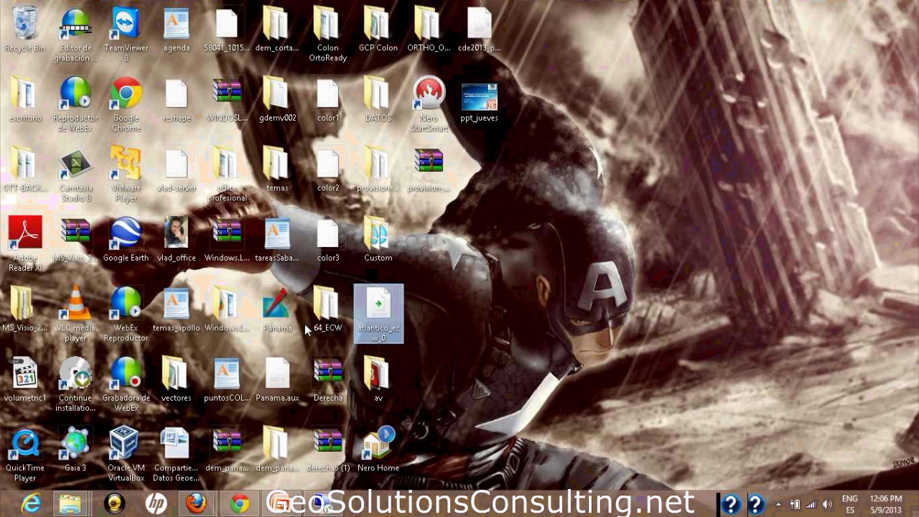
mouse_move(321, 502)
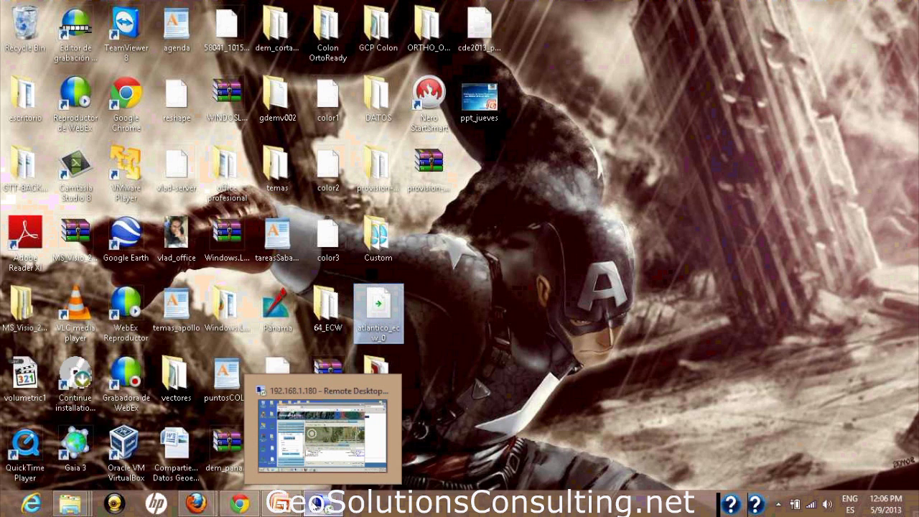
click(321, 502)
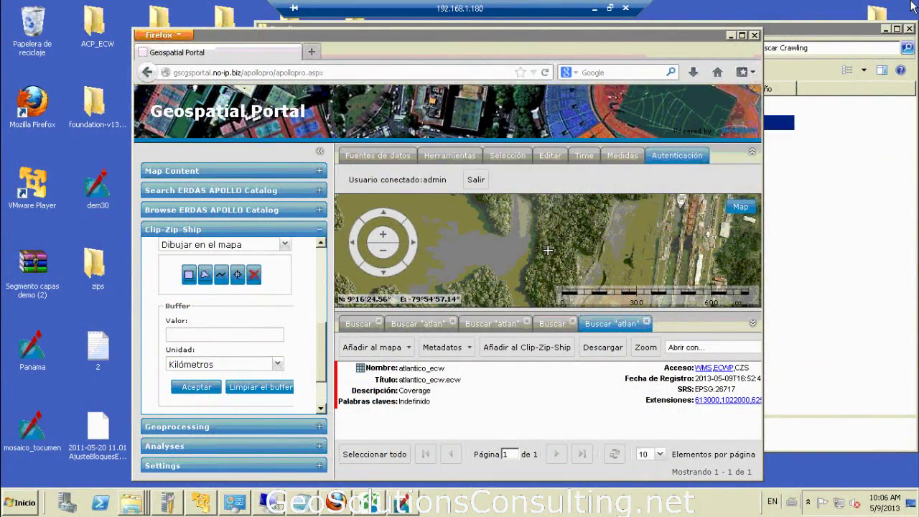
click(594, 9)
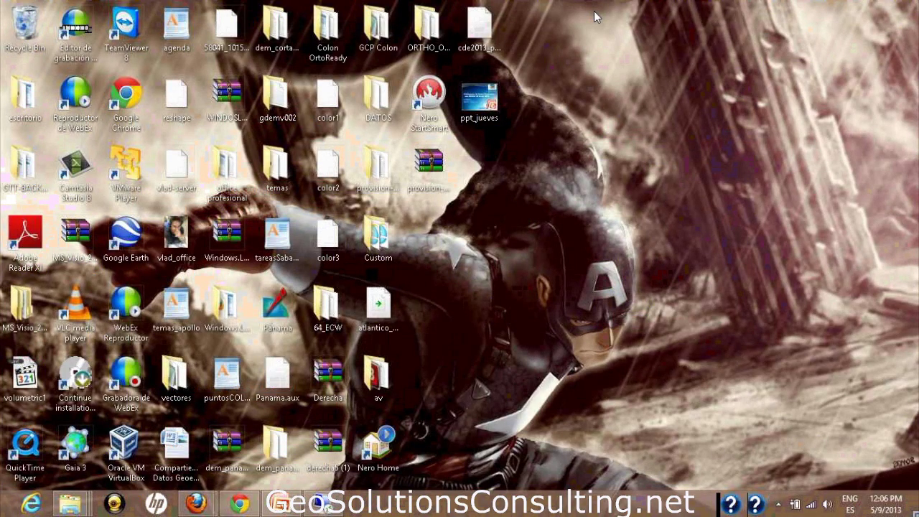
key(super)
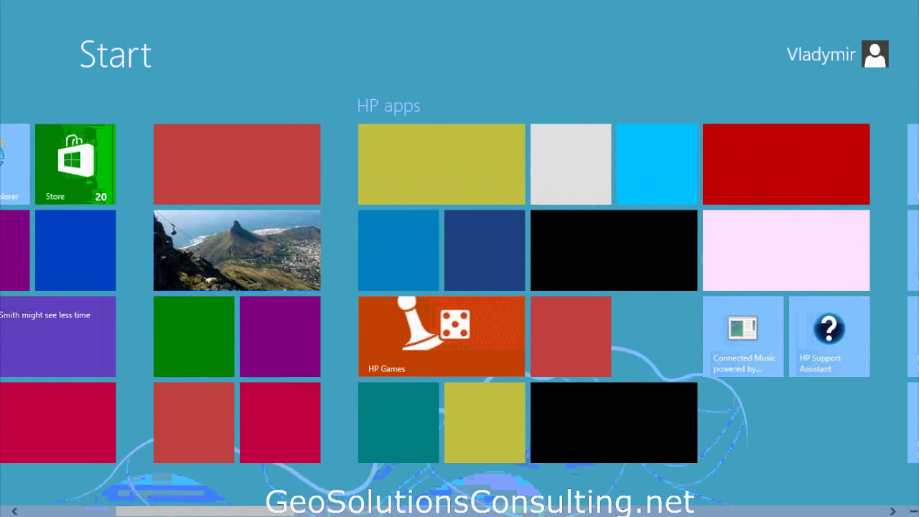
Launch ERDAS IMAGINE 2013, view atlantico_ecw_0.img in 2D View #1, then close ERDAS.
scroll(655, 151, down, 5)
click(654, 150)
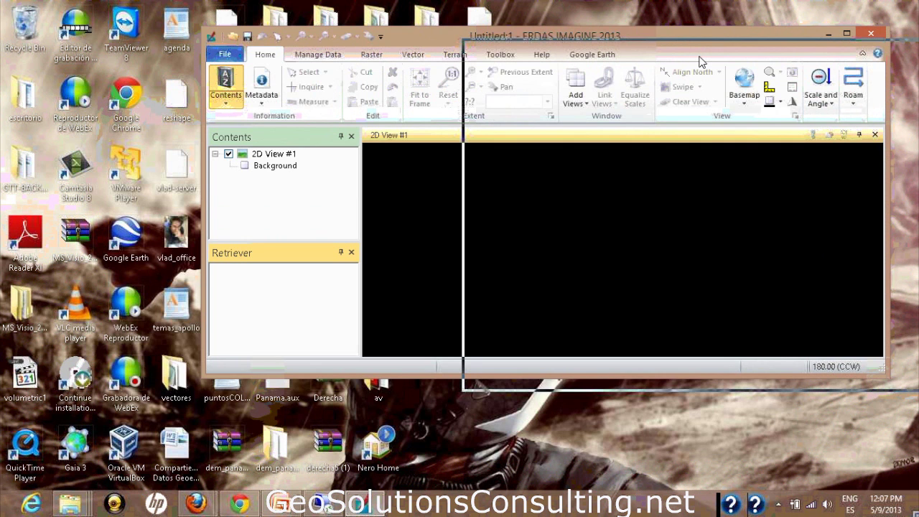
drag(701, 61, 702, 63)
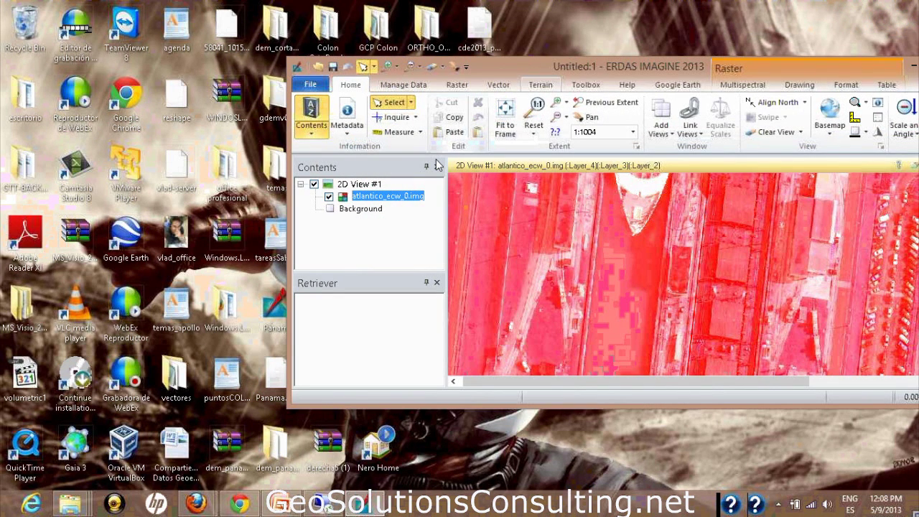
scroll(708, 205, down, 3)
right_click(708, 205)
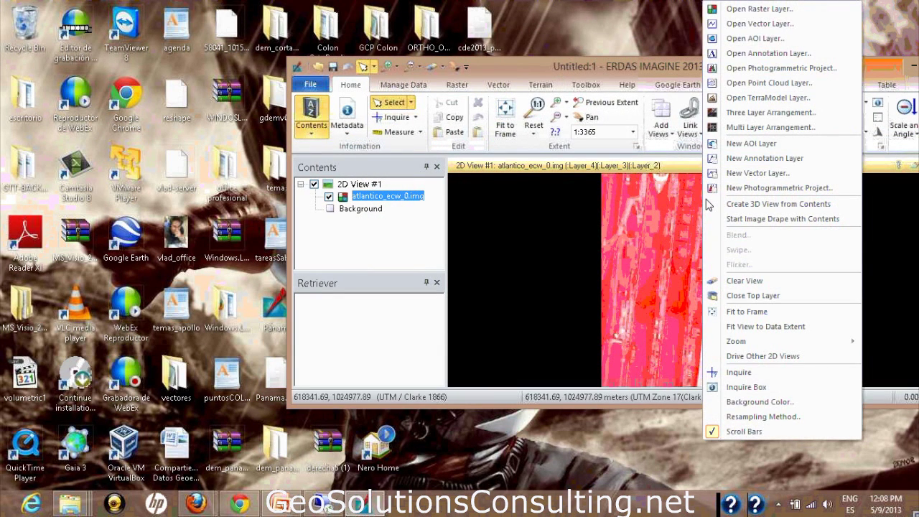
click(616, 222)
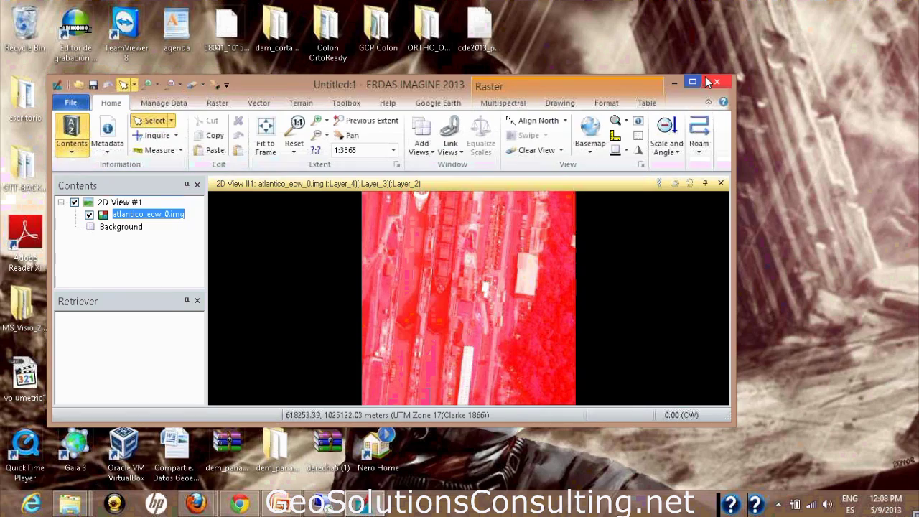
click(707, 82)
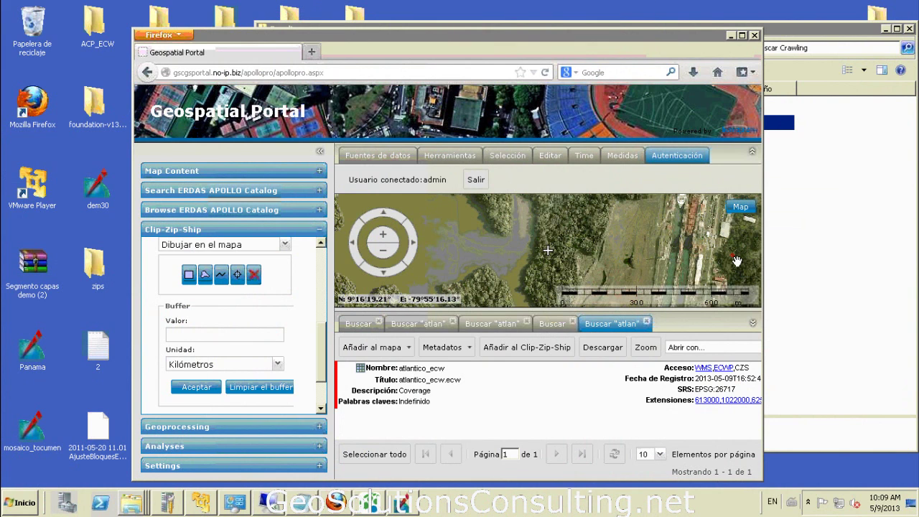
Start a Services > Rasters creation wizard with Raster data and File, advancing to file selection.
click(730, 35)
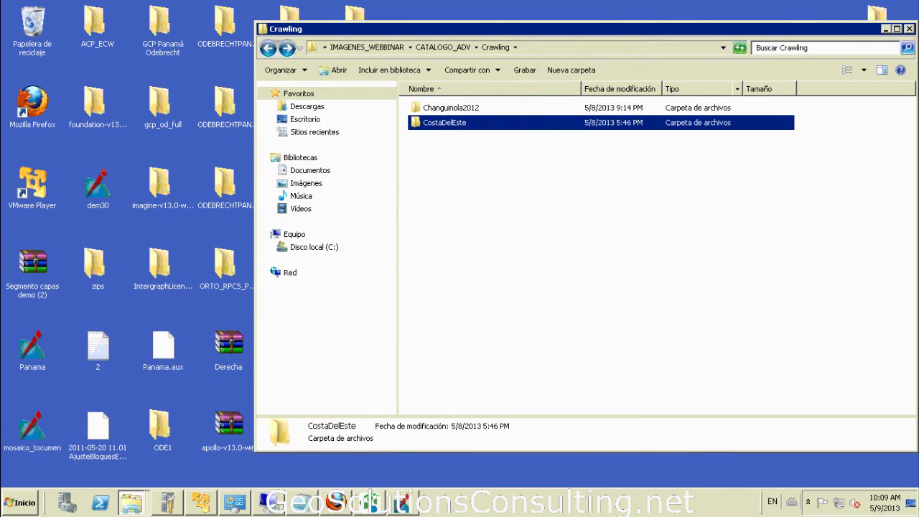
key(alt+Tab)
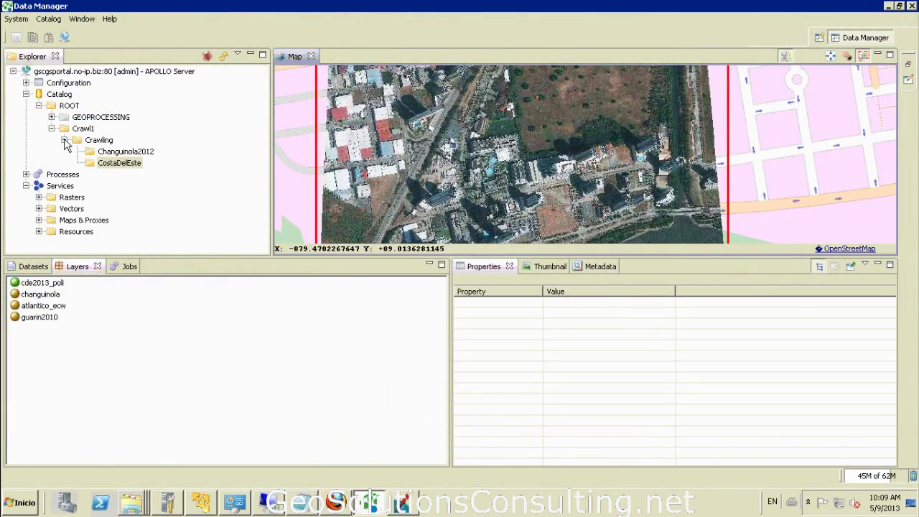
double_click(83, 128)
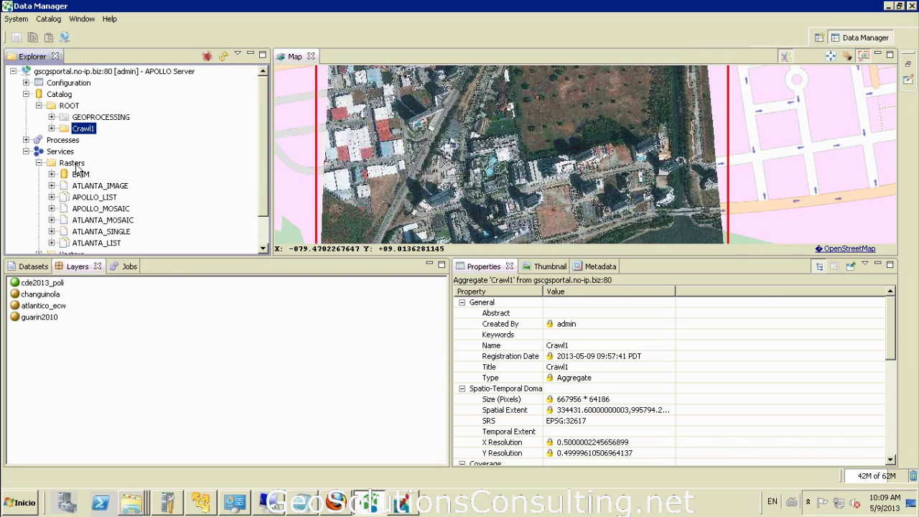
double_click(75, 164)
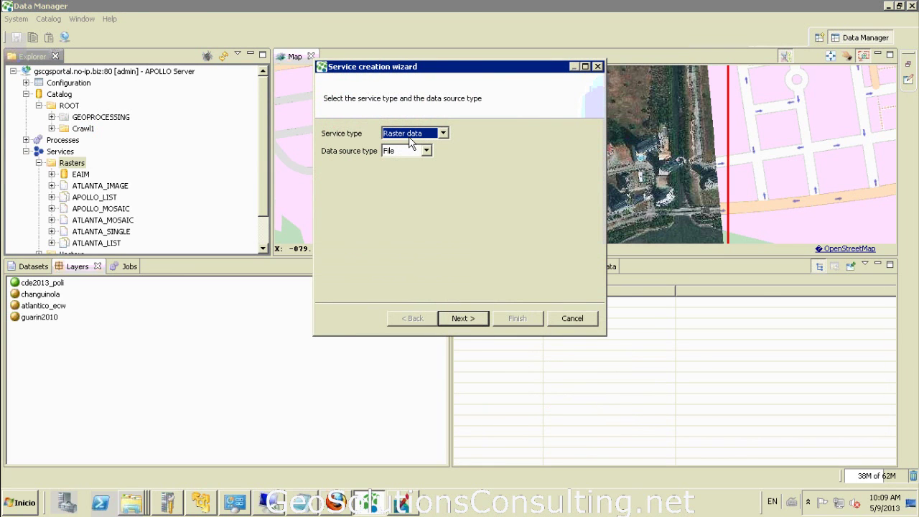
click(410, 140)
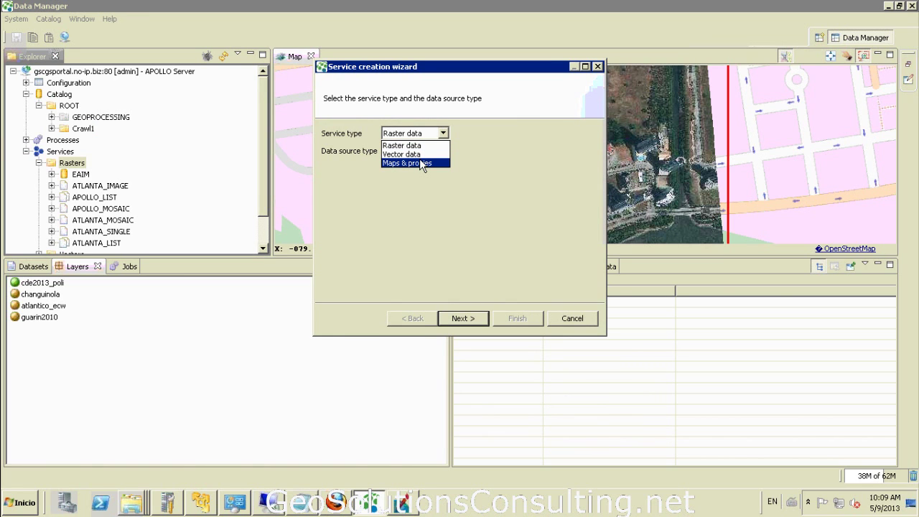
click(477, 315)
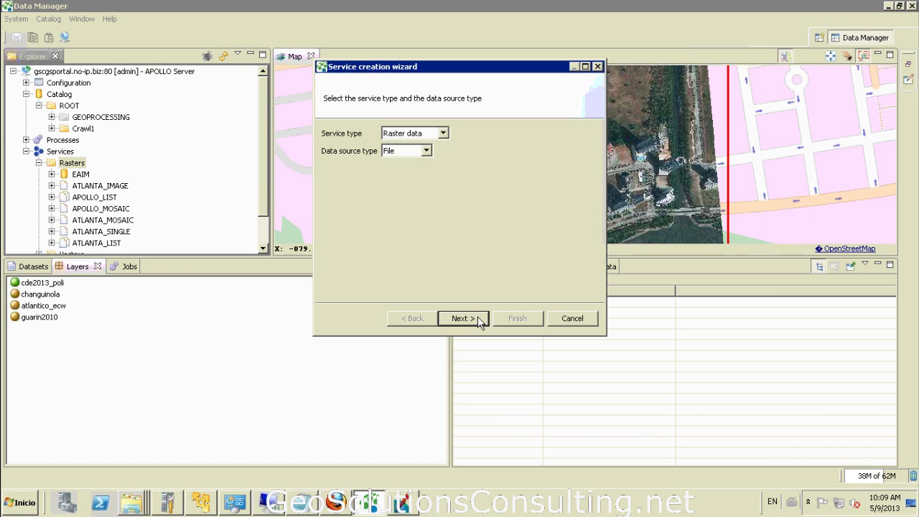
click(477, 318)
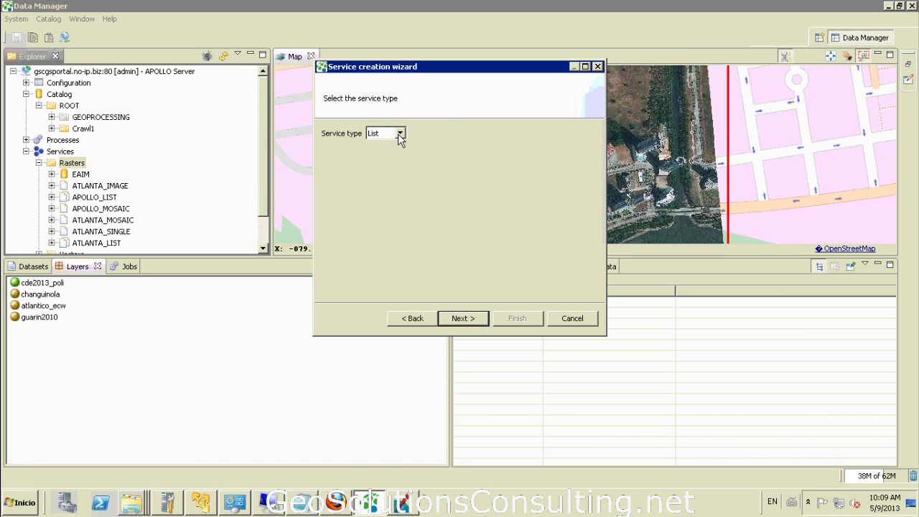
click(463, 318)
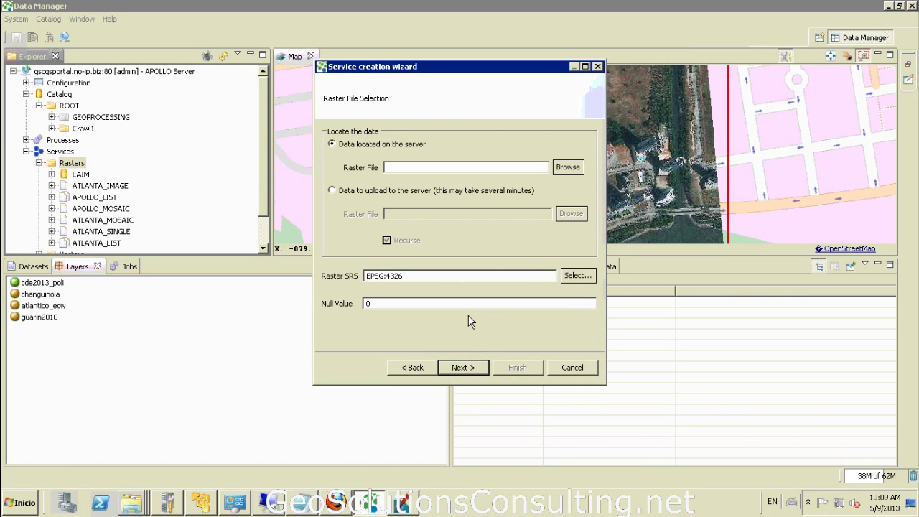
Browse to Desktop > IMAGENES_WEBBINAR > CATALOGO_ADV > Cinta_Costera and choose ortho_cintacost2011.ecw.
click(567, 167)
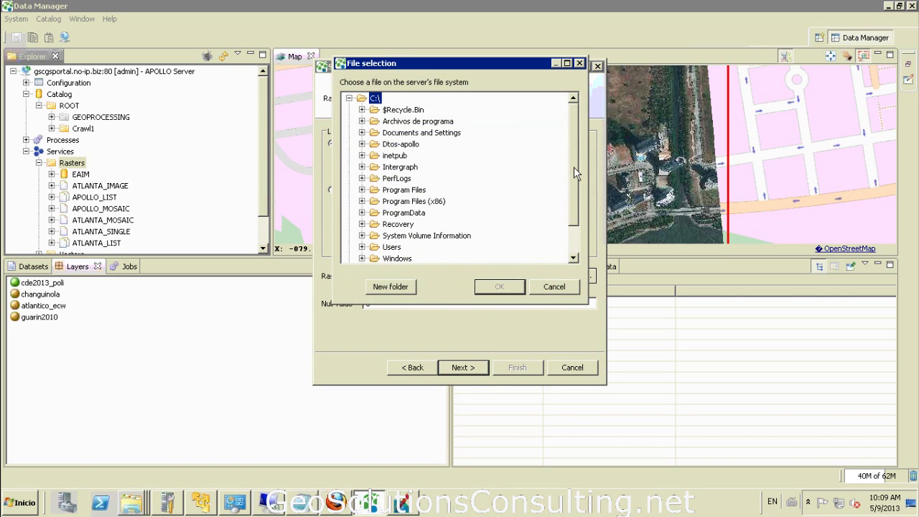
click(361, 247)
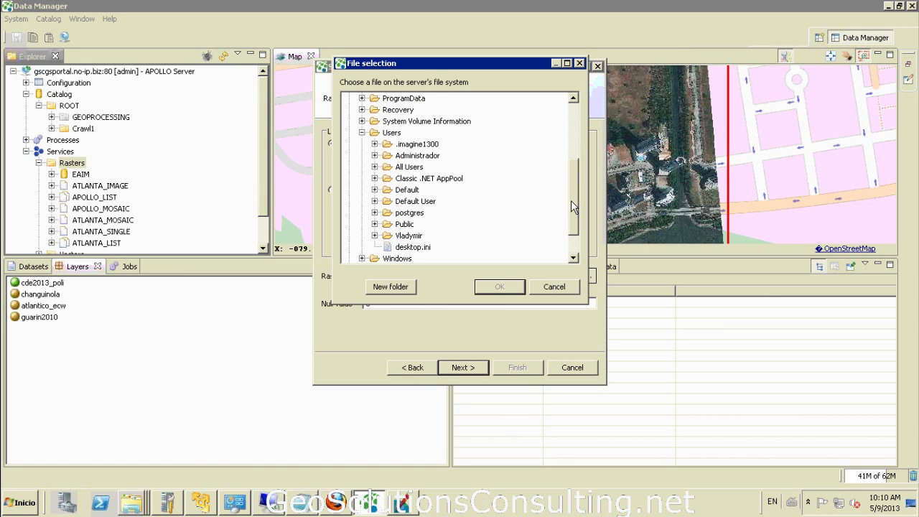
click(374, 155)
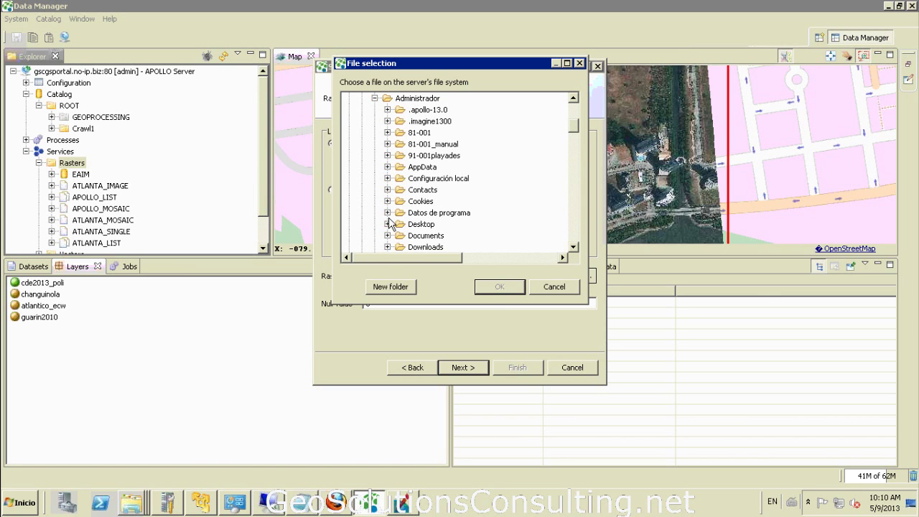
click(387, 224)
click(399, 167)
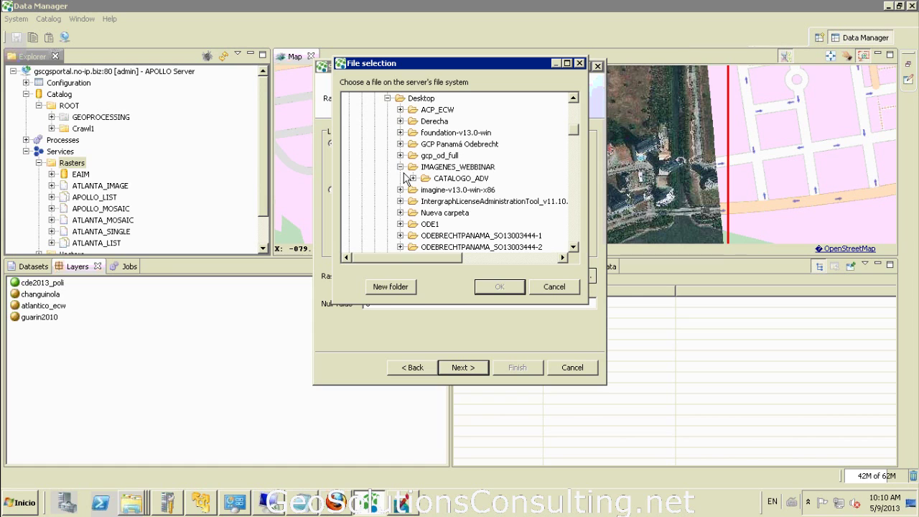
click(412, 178)
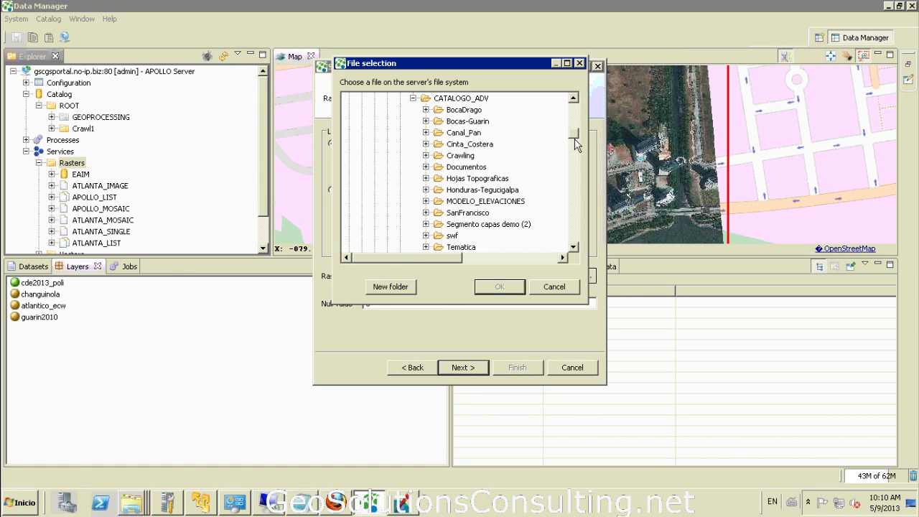
scroll(574, 143, down, 1)
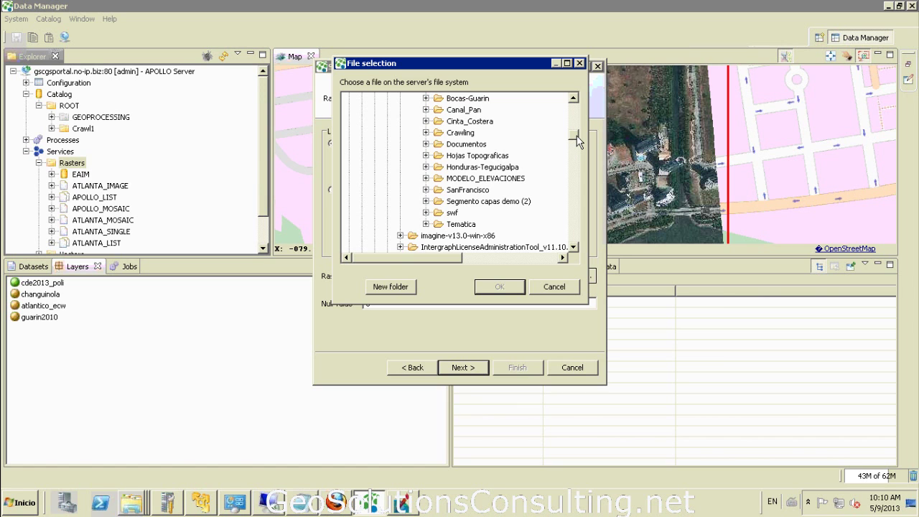
scroll(503, 136, up, 1)
click(425, 132)
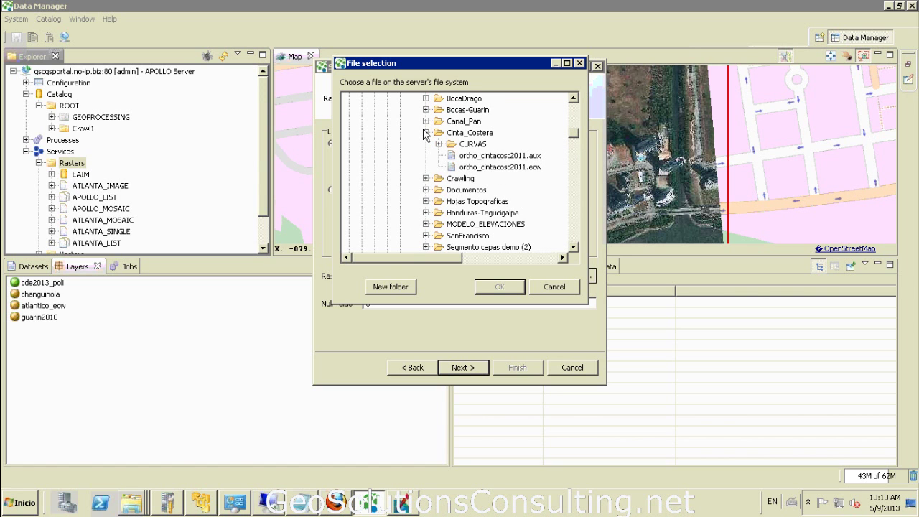
click(500, 166)
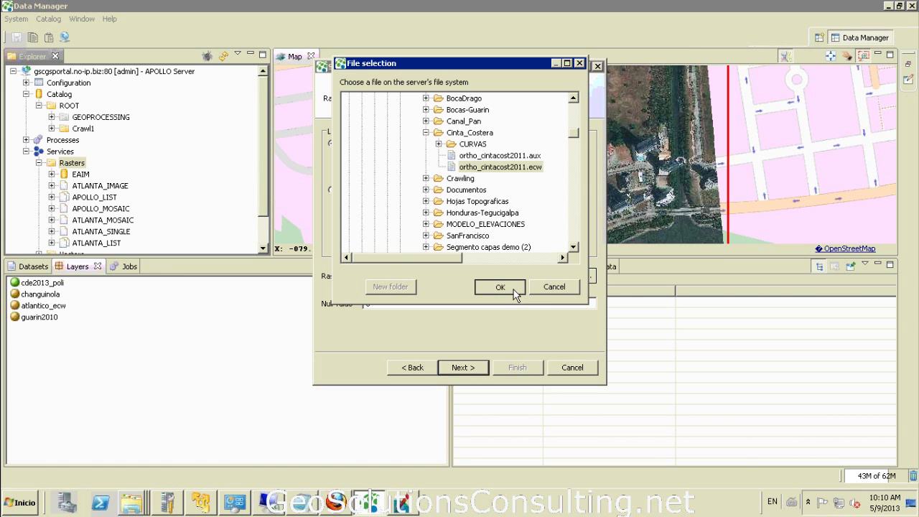
click(500, 286)
click(544, 275)
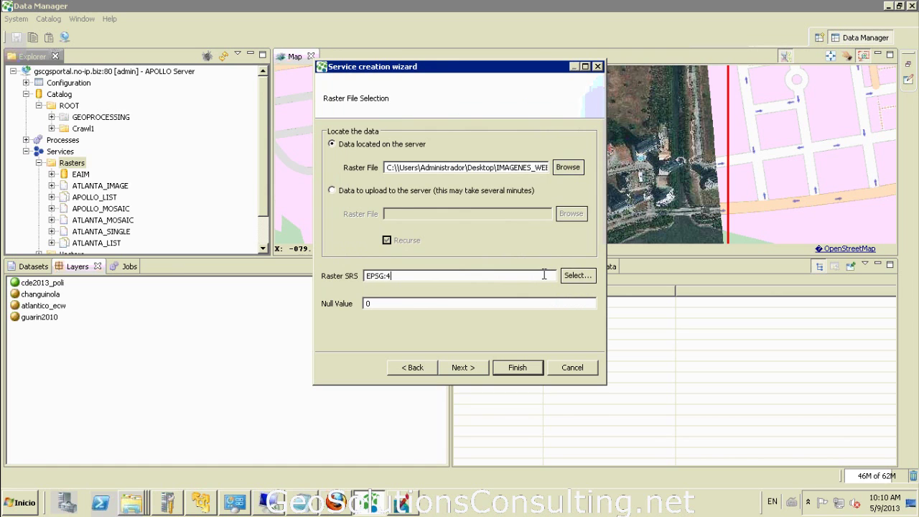
Accept the ORTHO_CINTACOST2011 service properties, keep catalog registration enabled, and finish the wizard.
click(479, 370)
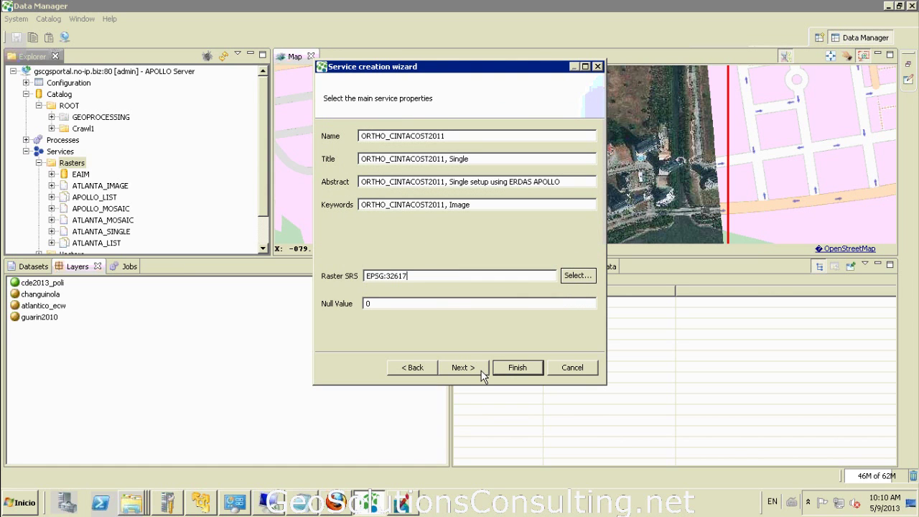
click(479, 370)
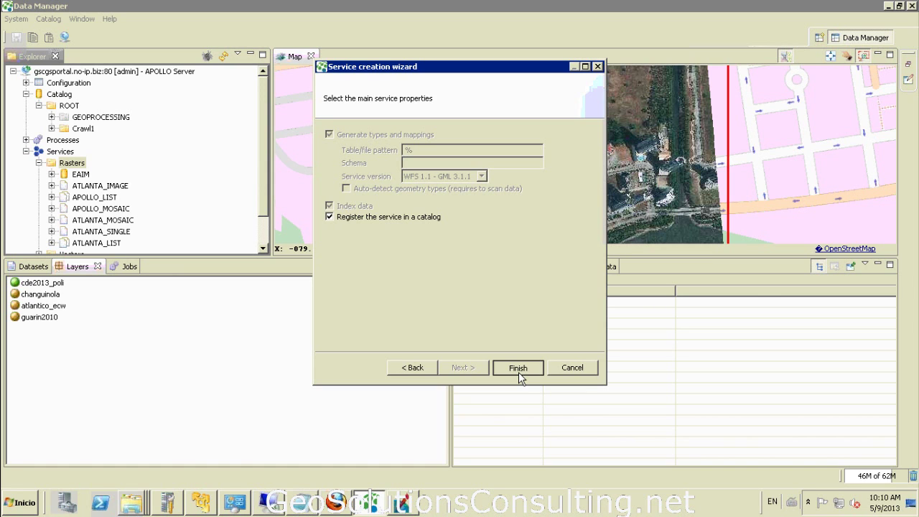
click(518, 368)
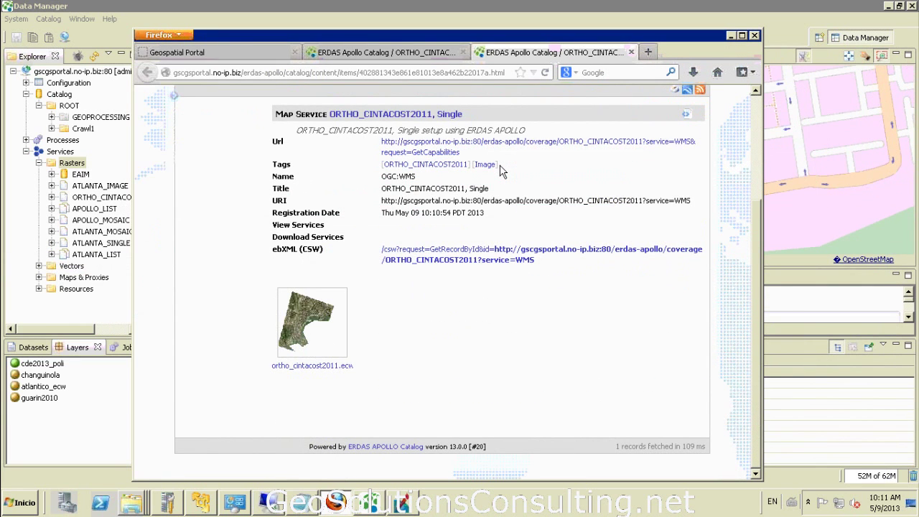
Inspect the ORTHO_CINTACOST2011 GetCapabilities URL link in the catalog, then minimize Firefox.
drag(379, 141, 470, 154)
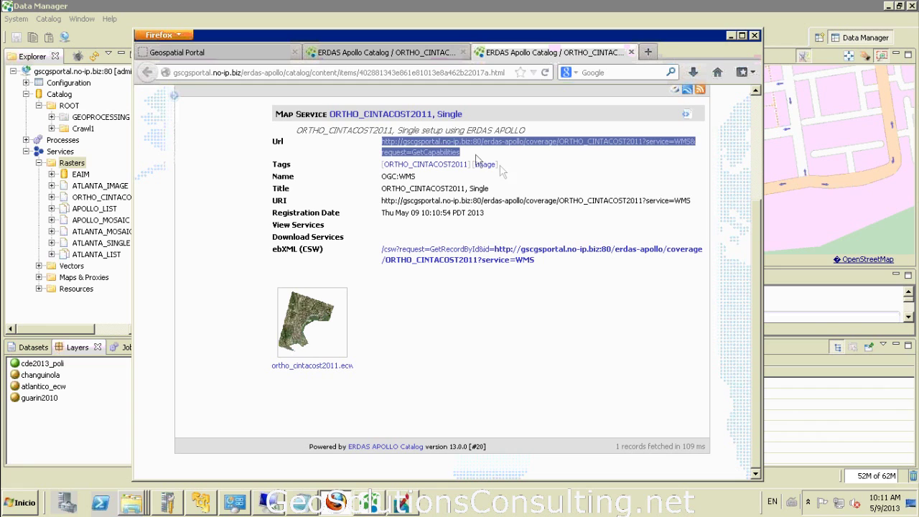
right_click(447, 152)
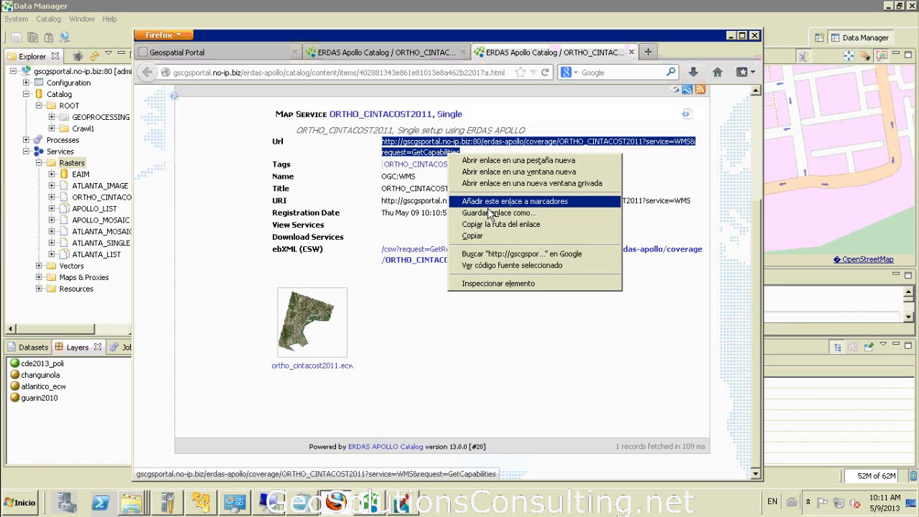
click(731, 36)
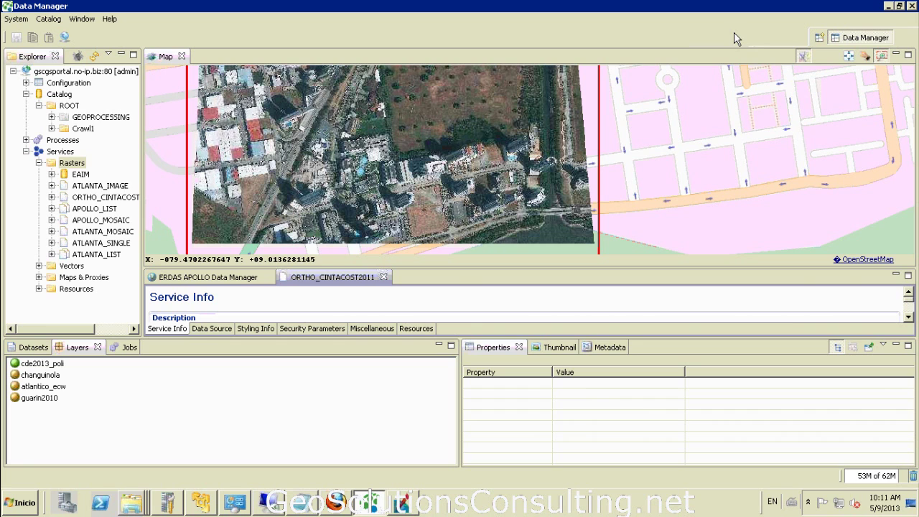
mouse_move(487, 6)
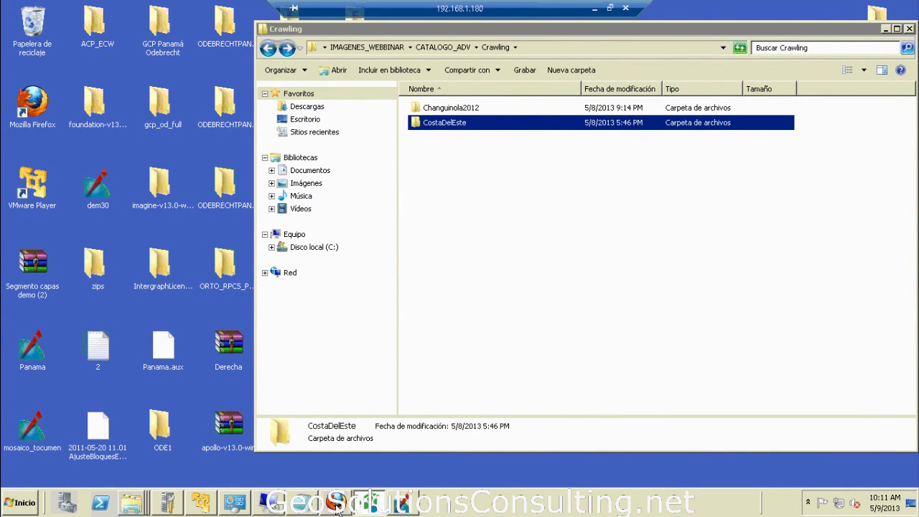
Maximize Geospatial Portal and run an ERDAS APOLLO Catalog search for coverage layers.
click(336, 501)
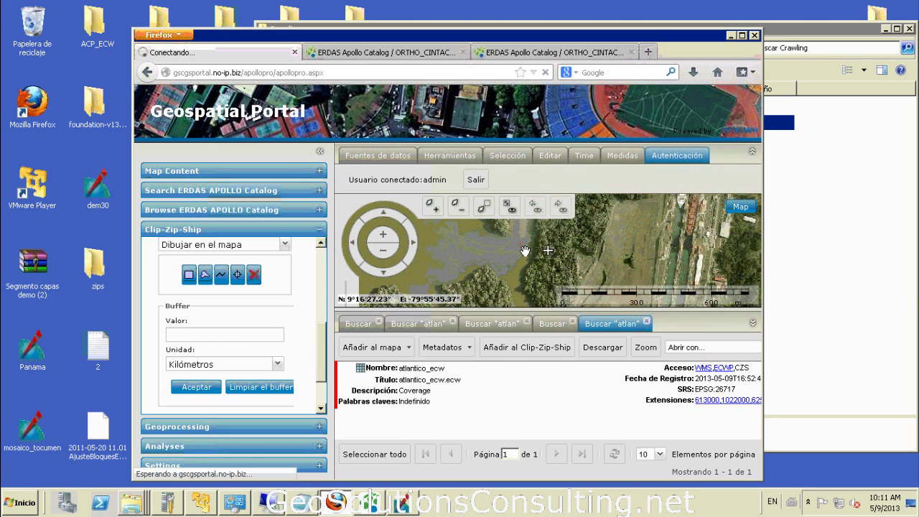
click(741, 35)
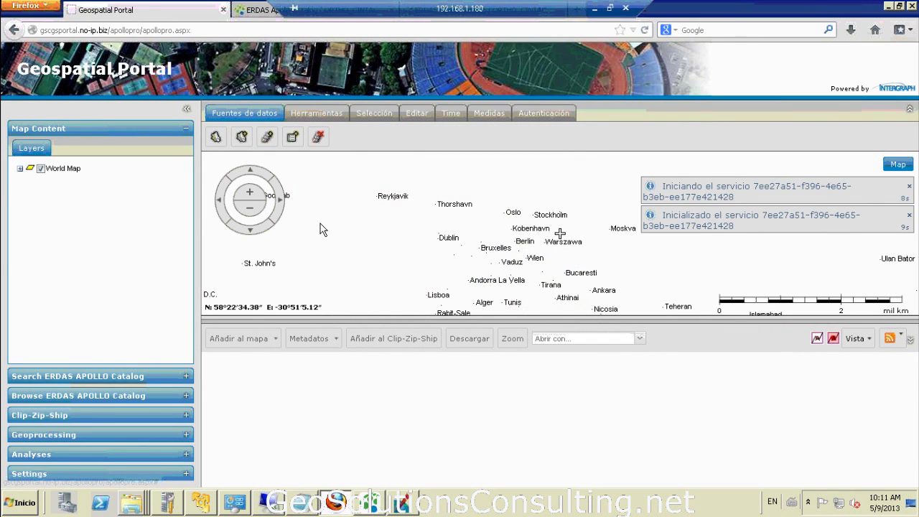
click(146, 370)
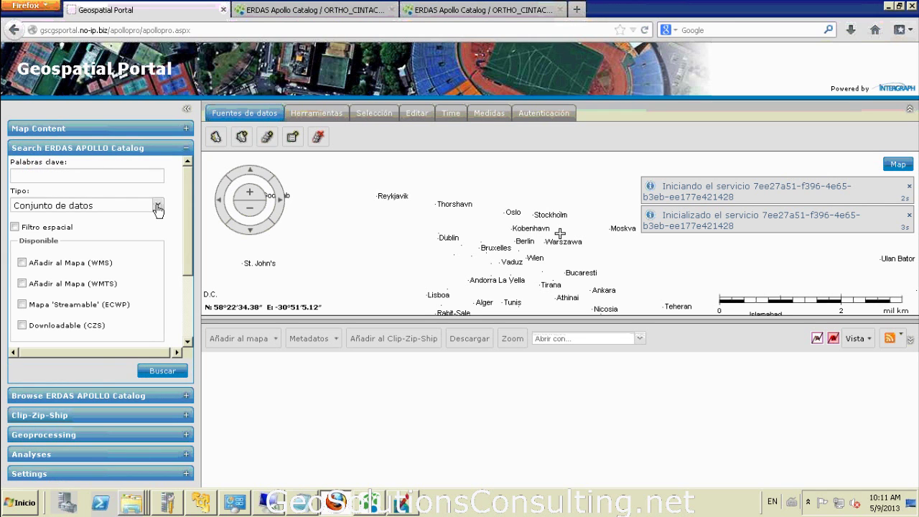
click(158, 207)
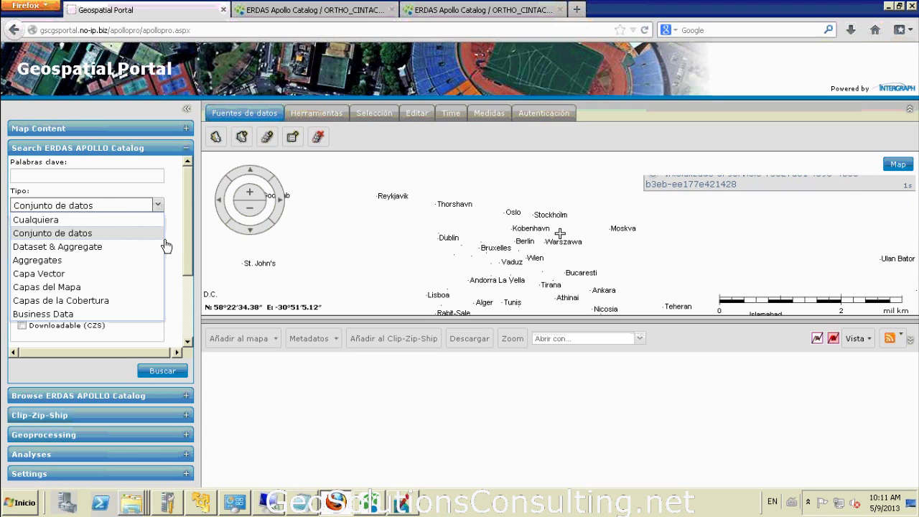
click(110, 300)
click(175, 376)
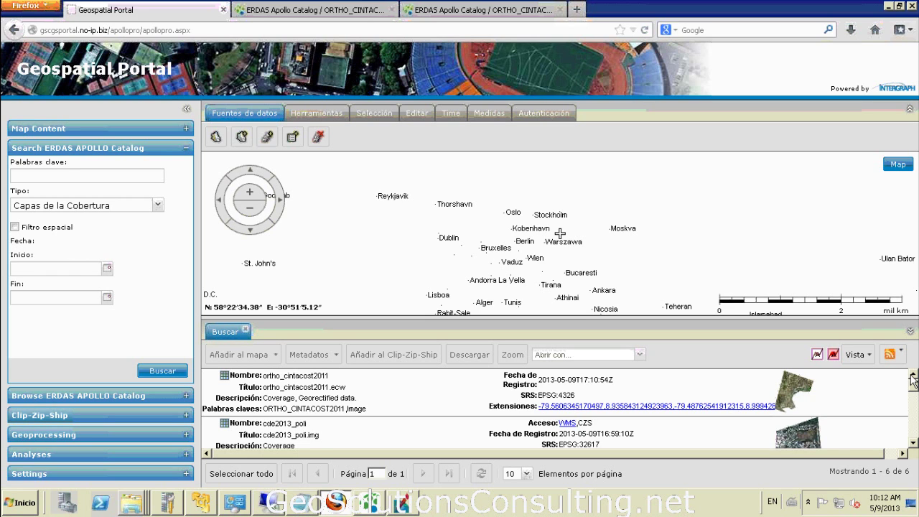
Search again with Tipo 'Capas del Mapa' and select the ortho_cintacost2011 result.
click(108, 205)
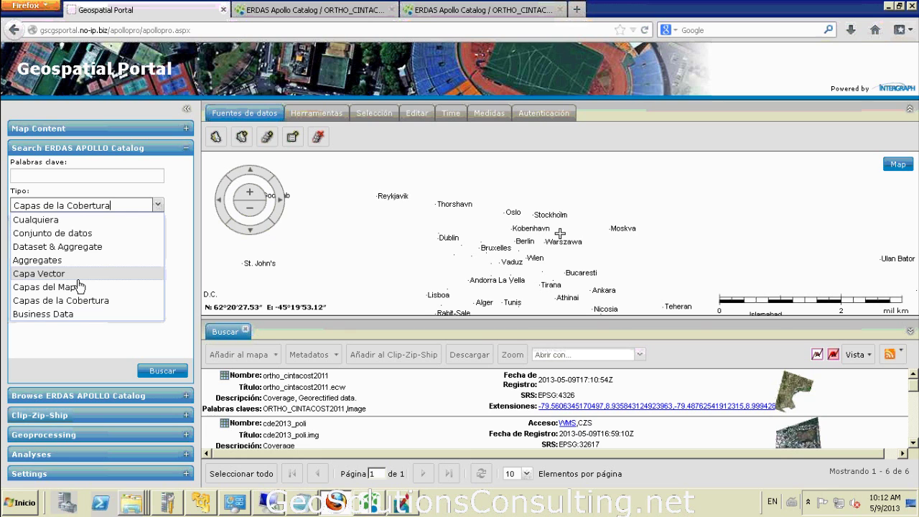
click(79, 286)
click(172, 371)
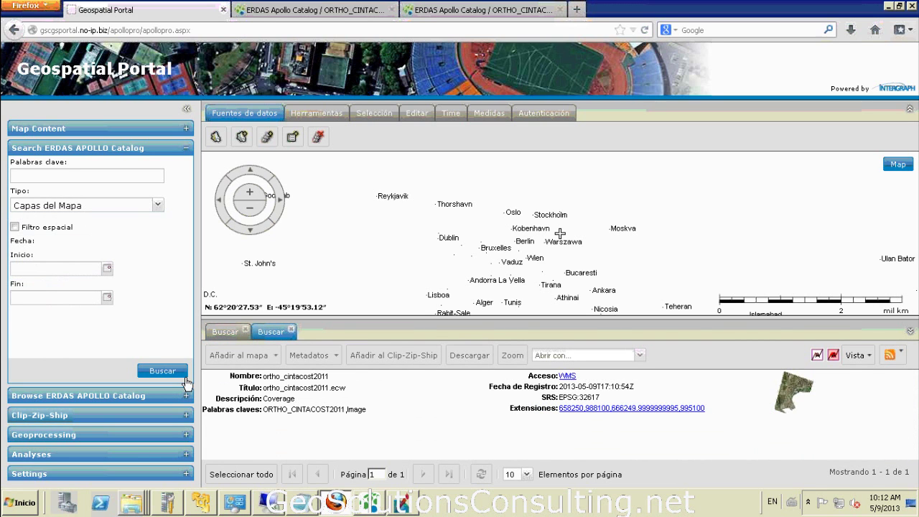
click(227, 398)
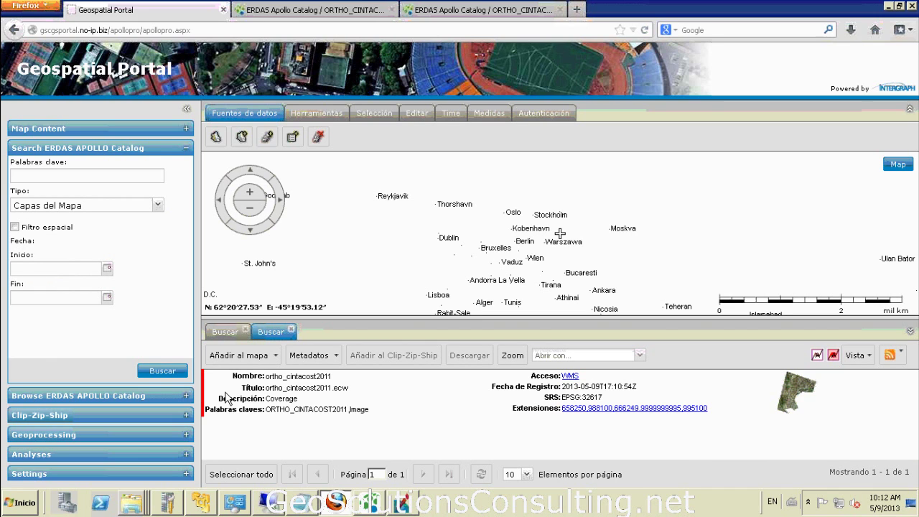
Add ortho_cintacost2011 to the map and select it in Map Content.
click(249, 357)
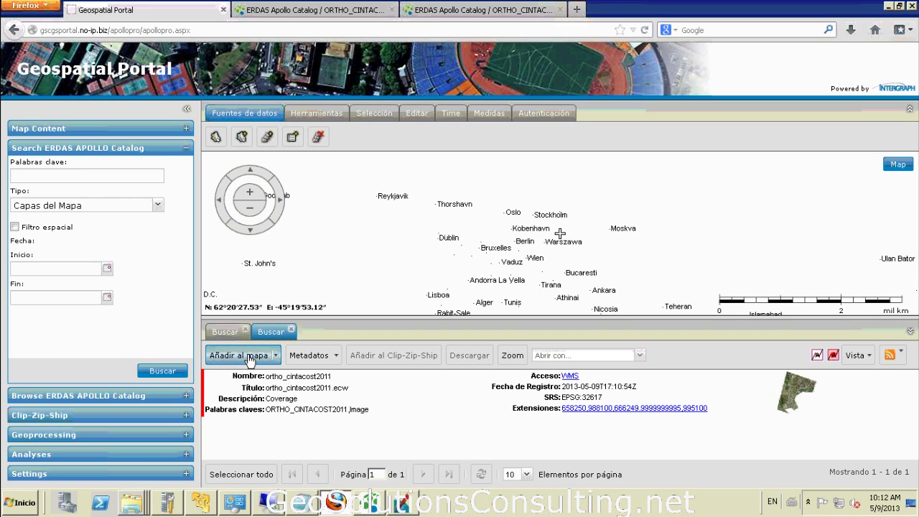
click(83, 128)
click(173, 171)
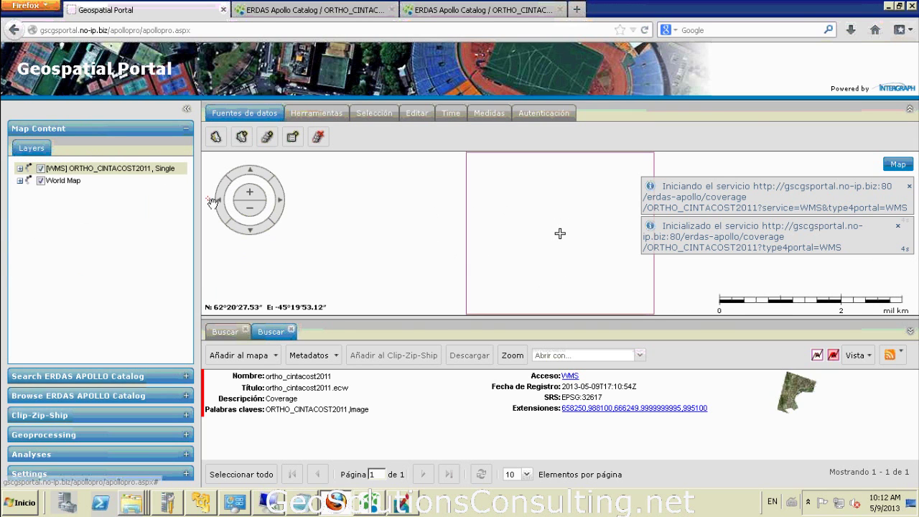
Collapse the results panel and zoom in on the coastal ortho image.
click(910, 332)
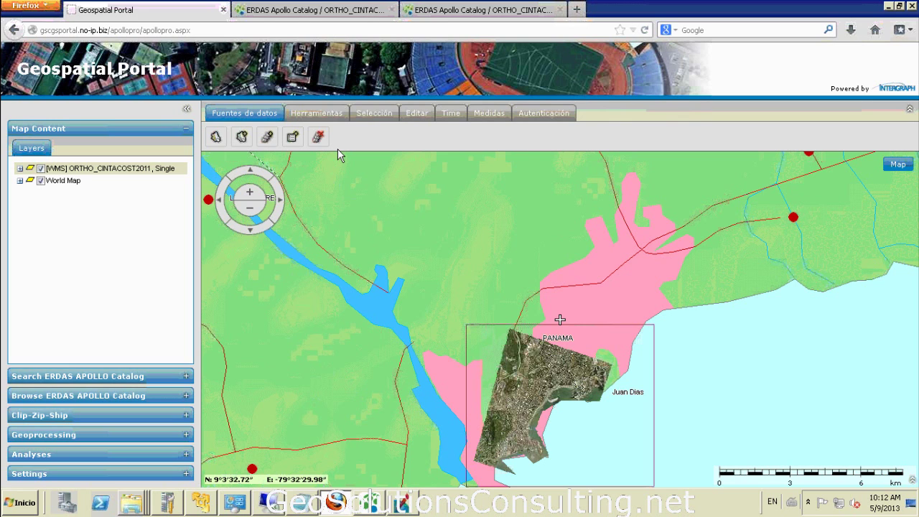
click(566, 402)
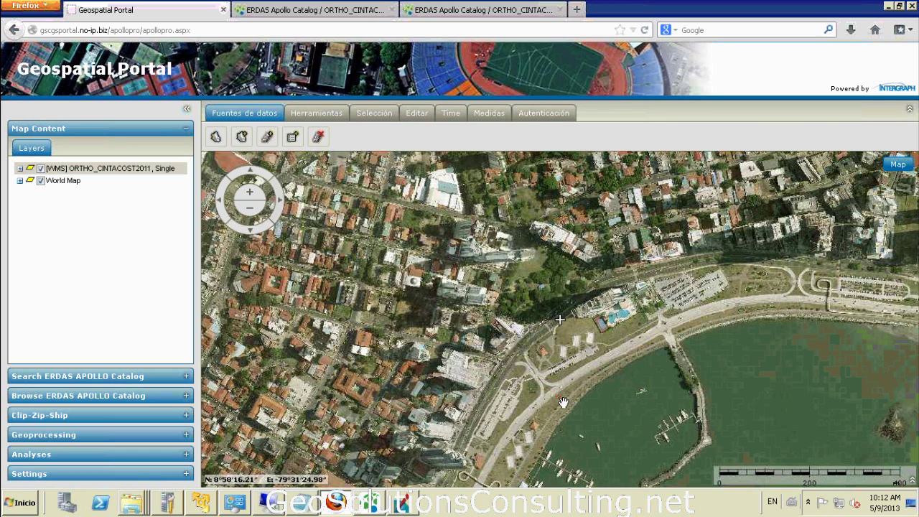
mouse_move(332, 164)
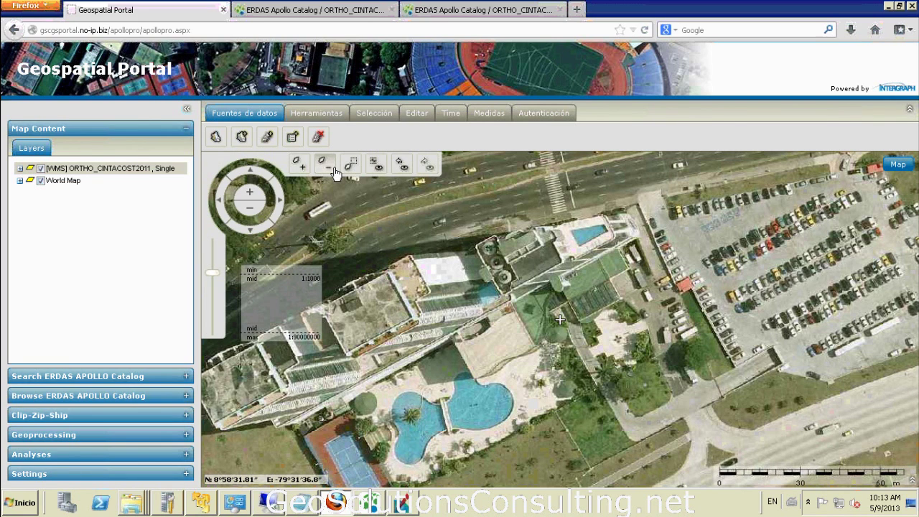
click(335, 171)
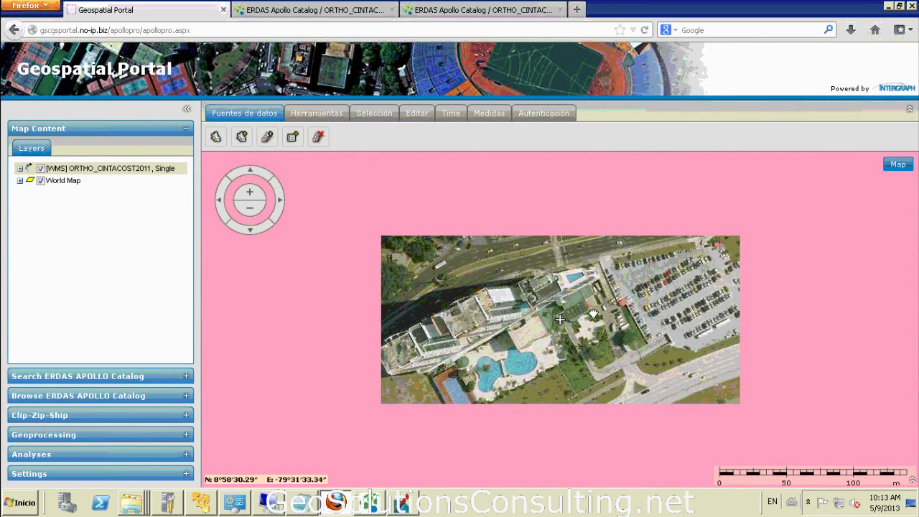
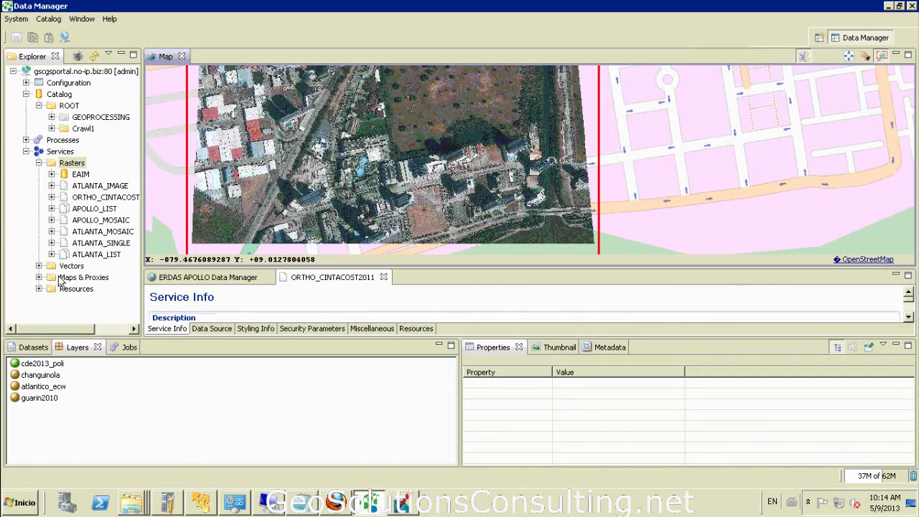
Start a new Shape Service under Vectors, keeping Vector data from File.
double_click(72, 266)
right_click(72, 266)
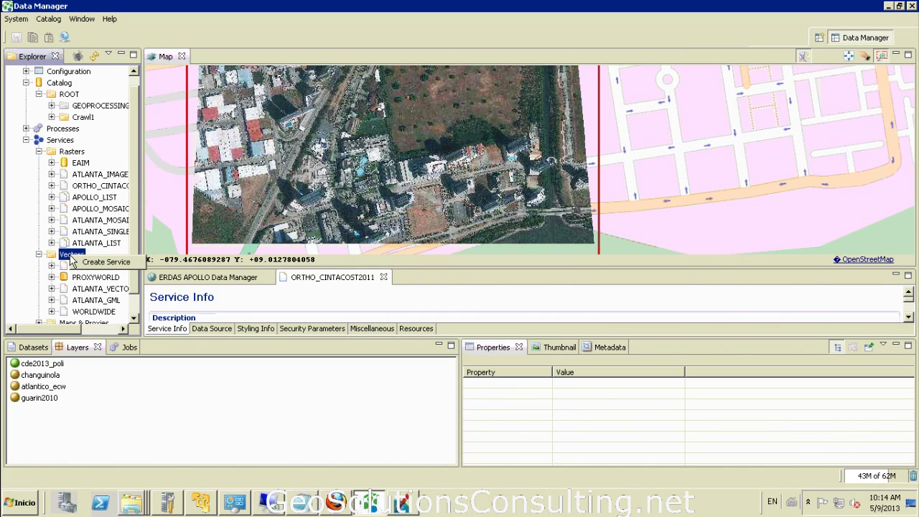
click(101, 261)
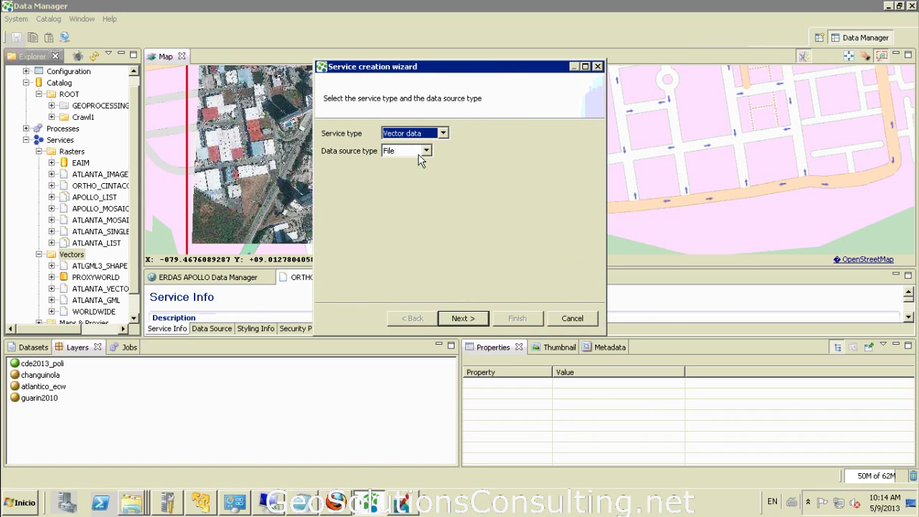
key(Tab)
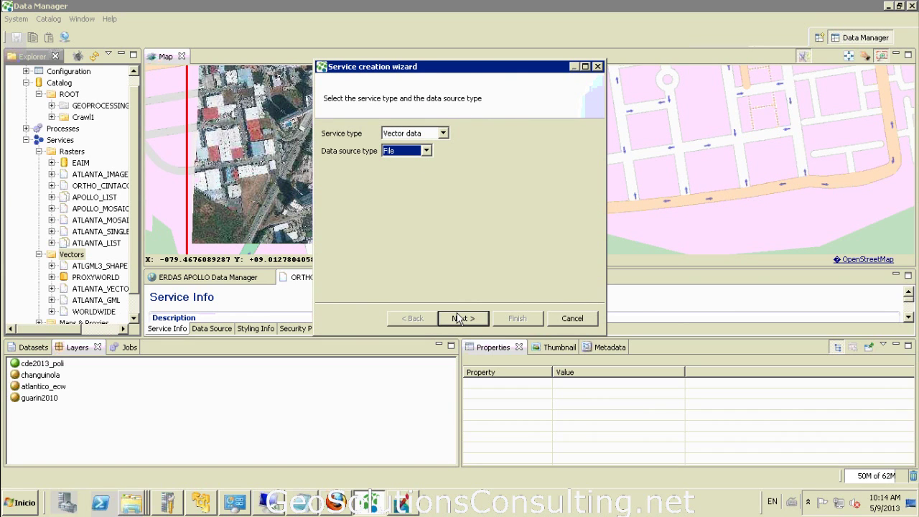
click(459, 318)
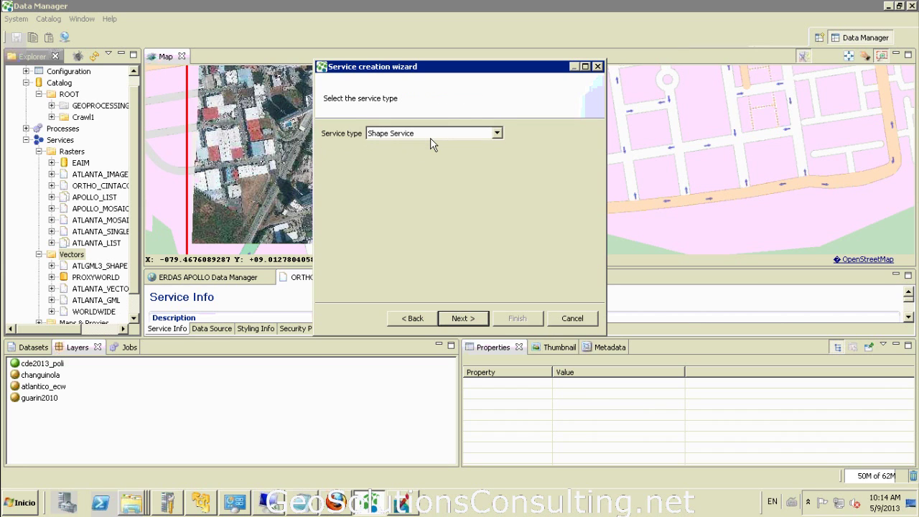
key(Return)
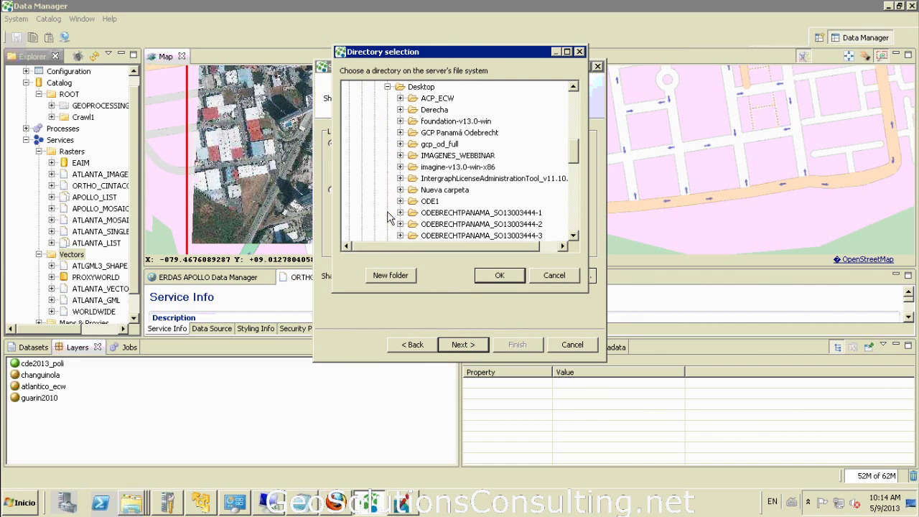
Browse IMAGENES_WEBBINAR > CATALOGO_ADV and pick the Cinta_Costera CURVAS folder as Shape Dir.
click(401, 156)
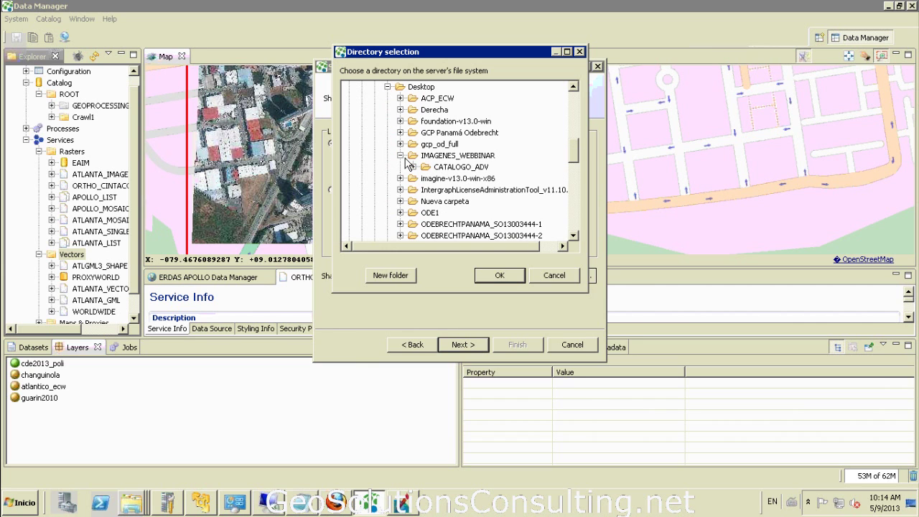
click(412, 167)
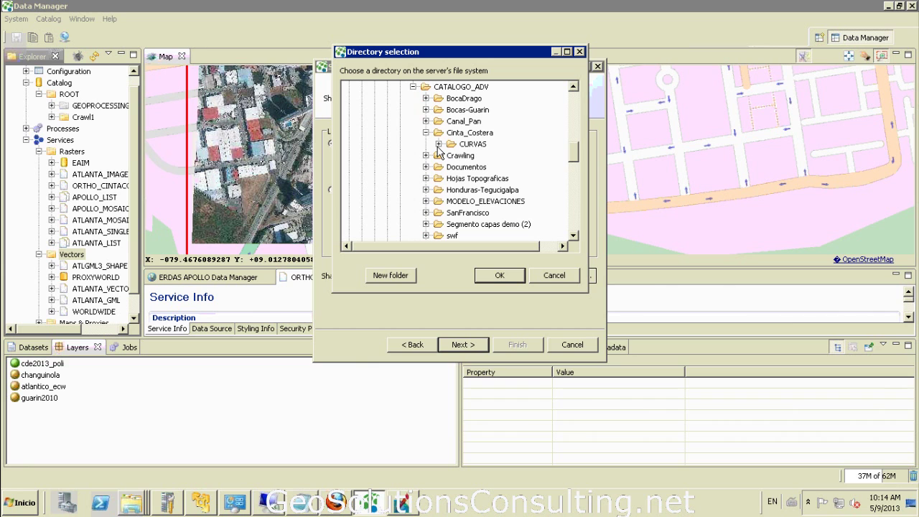
click(472, 144)
Confirm CURVAS as the shape directory and set the Shape File SRS to 32617.
click(500, 276)
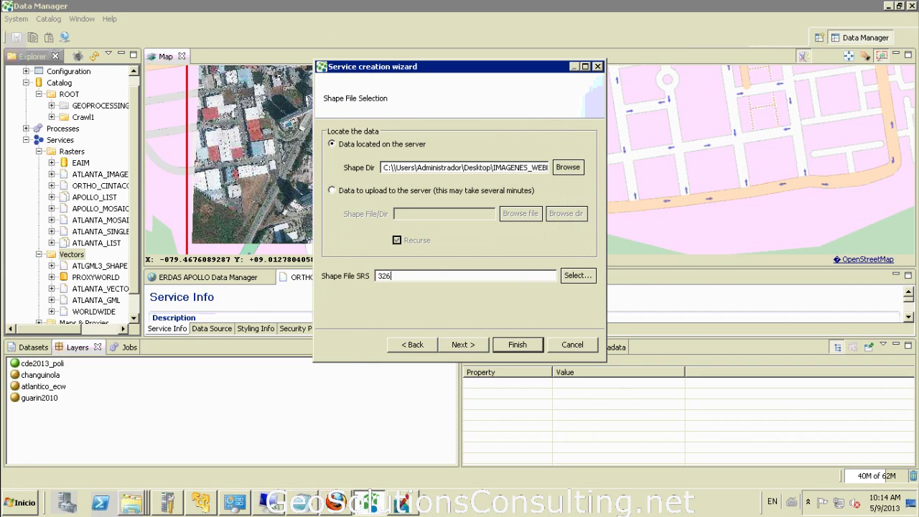
text(32617)
key(BackSpace)
key(BackSpace)
text(17)
click(462, 344)
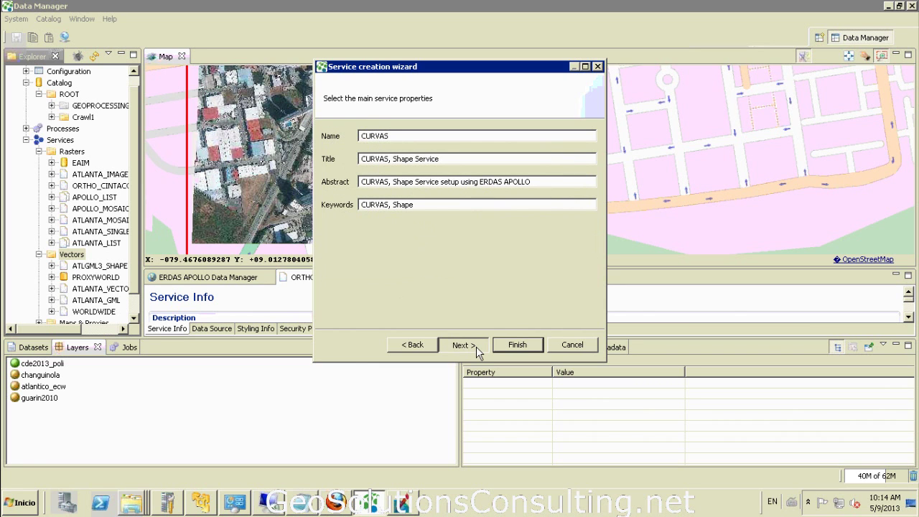
Finish the service, allow overwriting generatedTypes.xsd, and open it in the web browser.
click(478, 349)
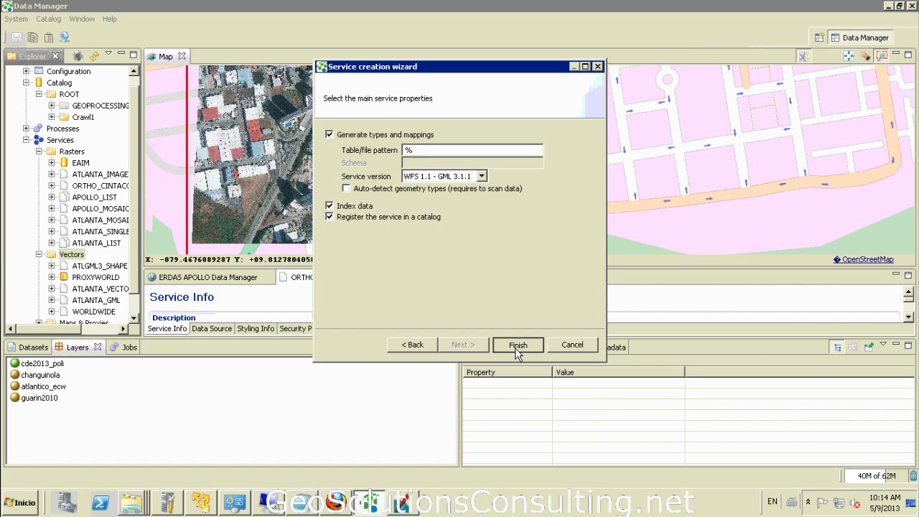
click(516, 347)
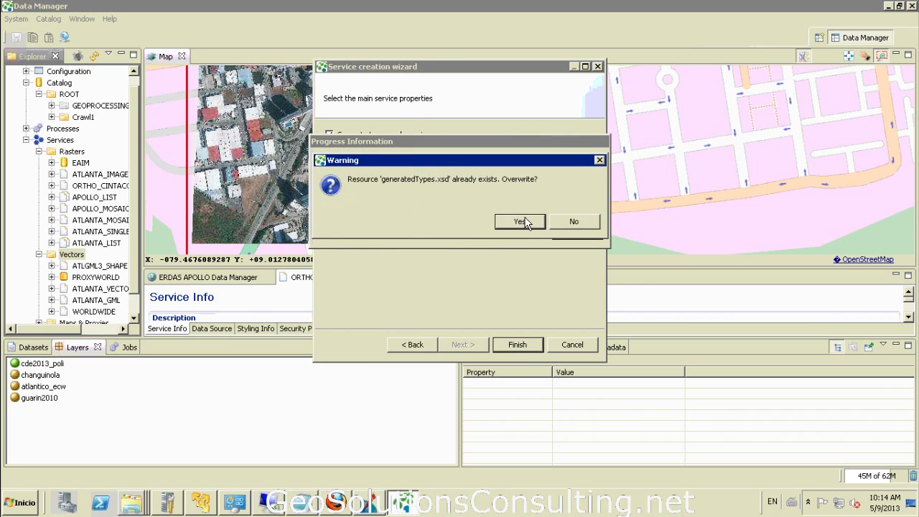
click(523, 221)
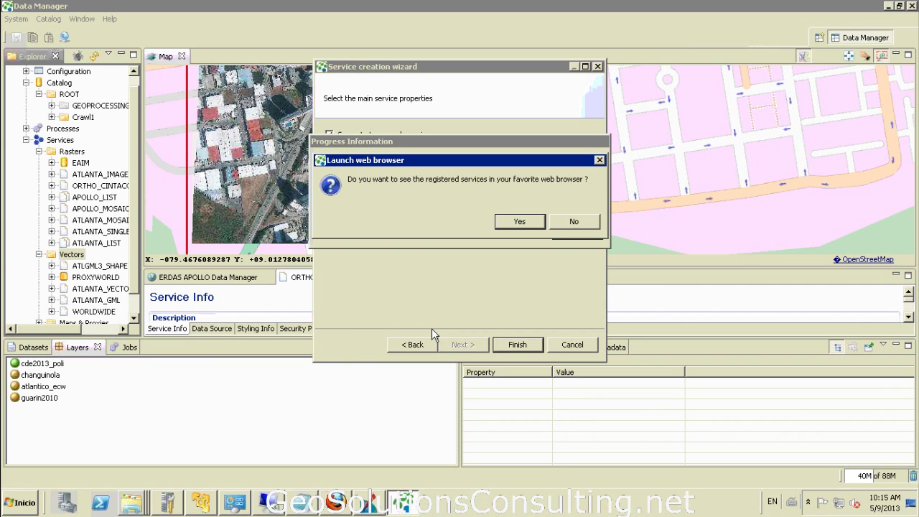
click(528, 224)
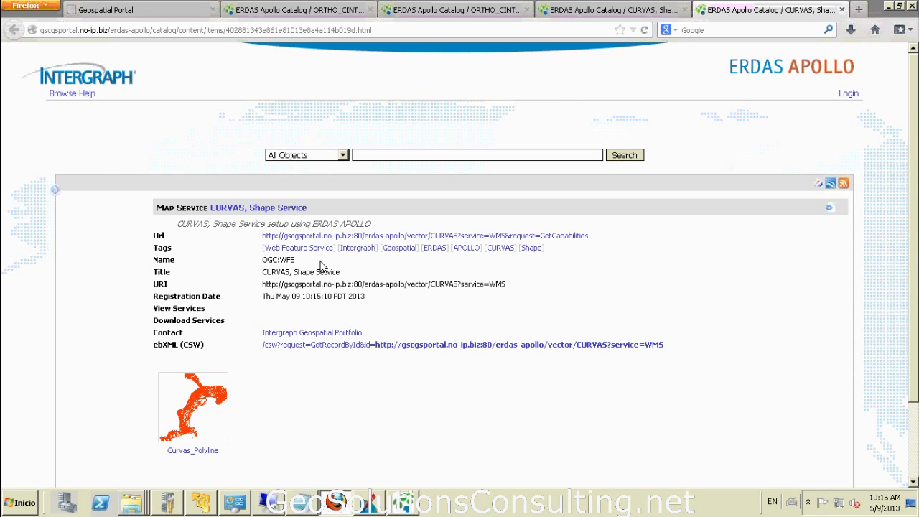
Select the CURVAS service's GetCapabilities Url and copy its link address.
drag(260, 235, 591, 244)
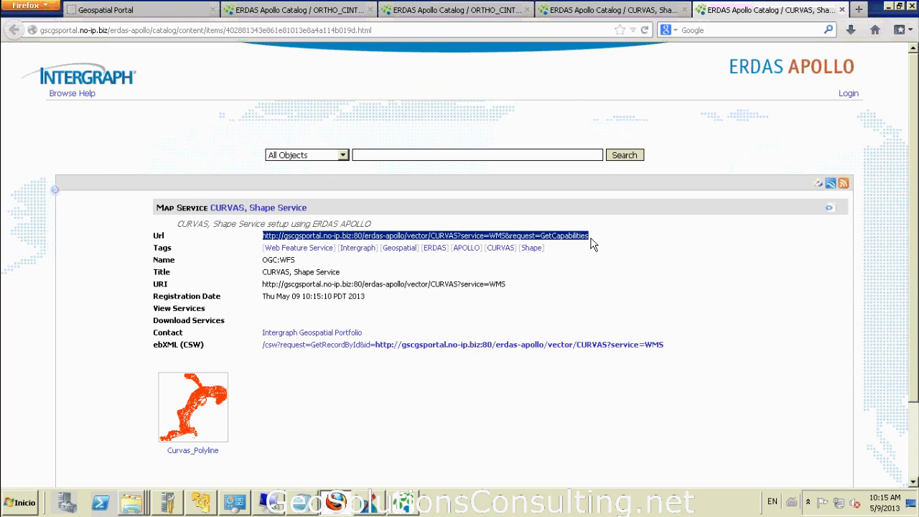
right_click(576, 237)
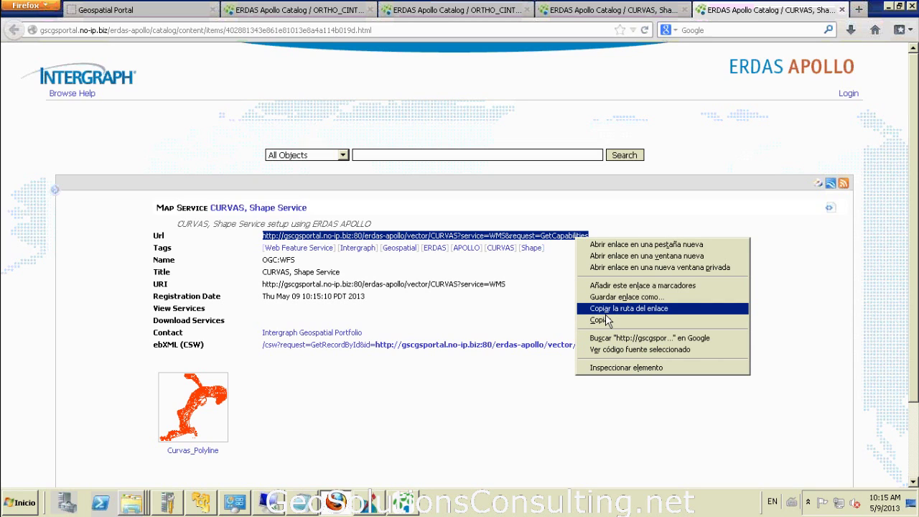
click(605, 314)
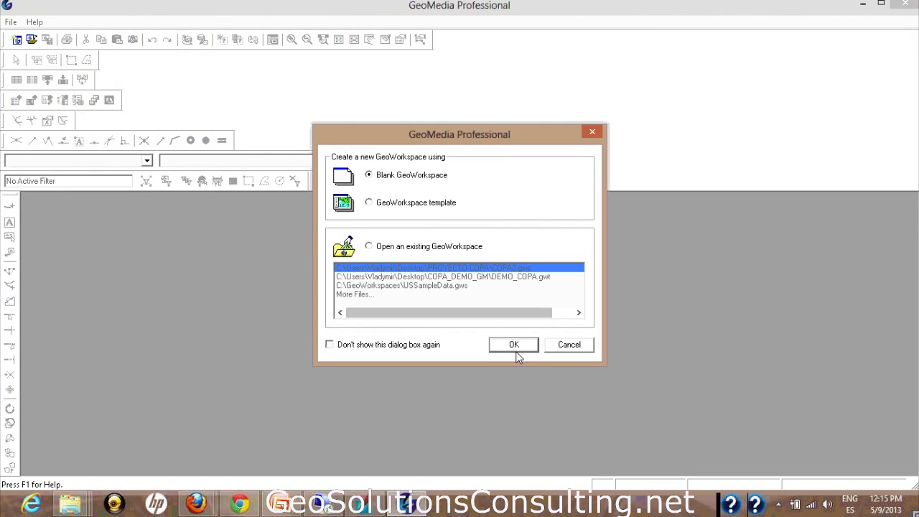
Start a blank GeoWorkspace and bring up the Warehouse Connections list.
click(521, 347)
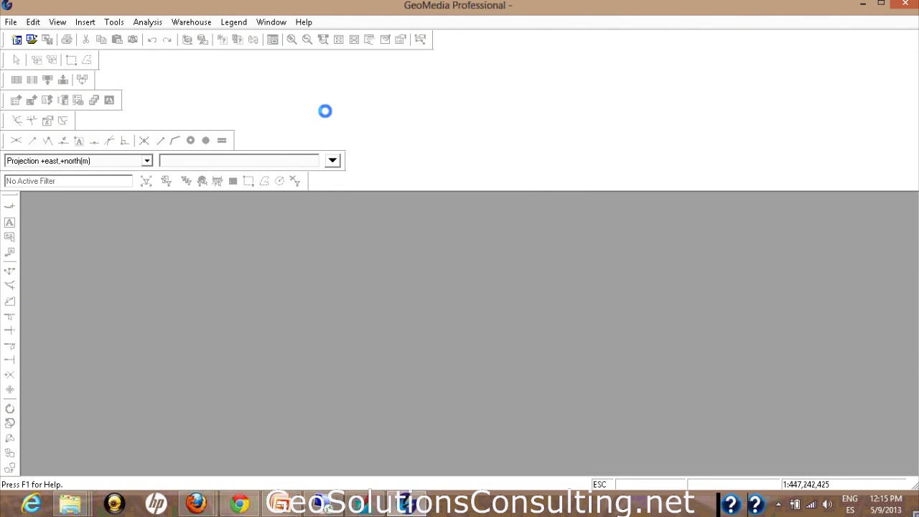
click(190, 21)
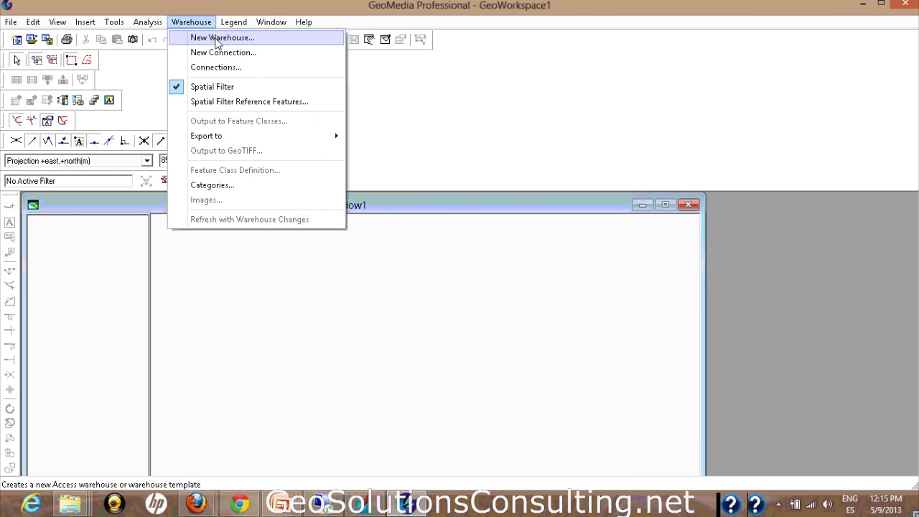
click(217, 39)
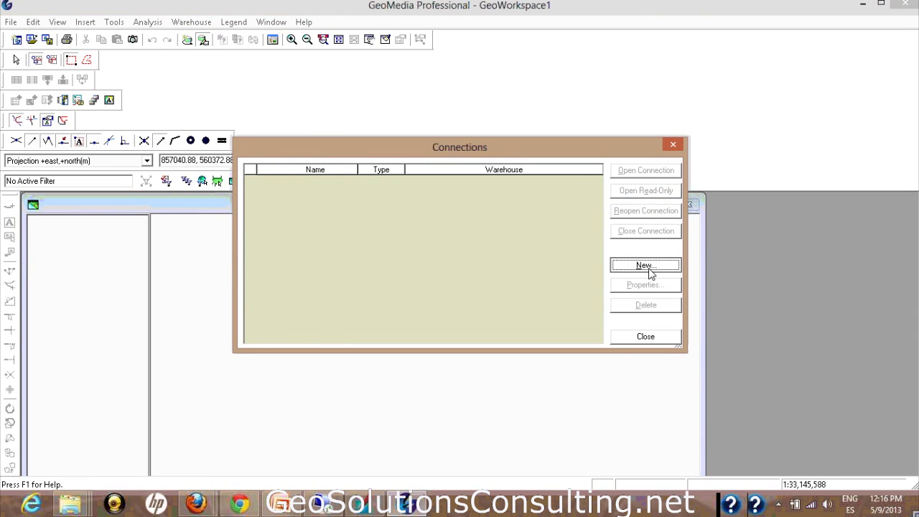
Define a new WMS connection named CintaCostera.
click(644, 266)
scroll(420, 310, down, 5)
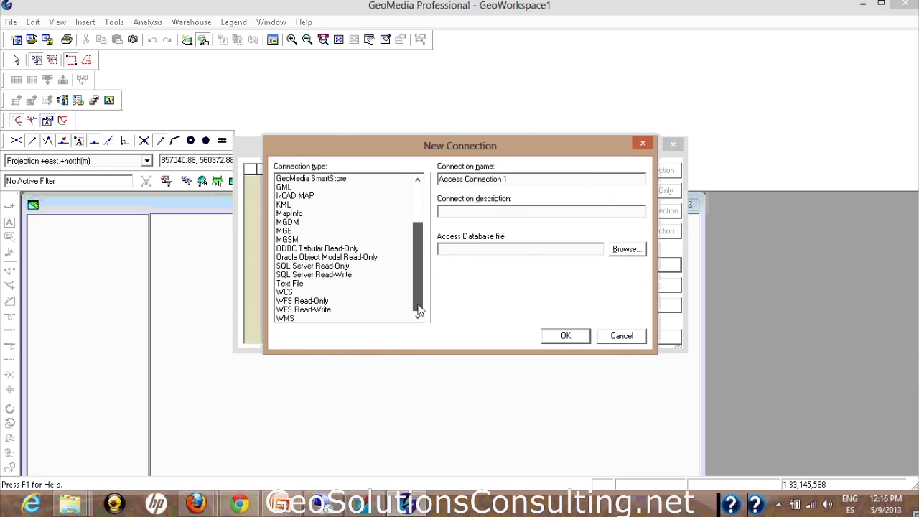
click(285, 318)
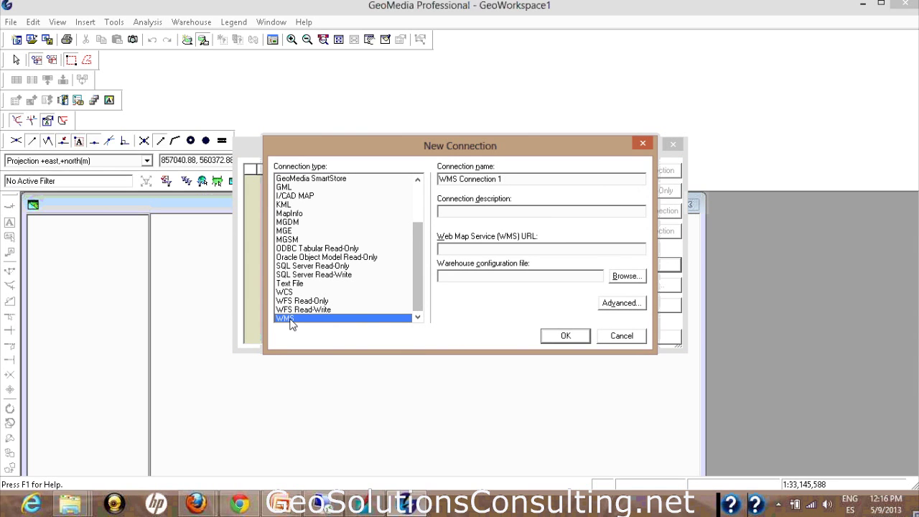
key(Tab)
key(BackSpace)
text(Ci)
key(BackSpace)
key(BackSpace)
text(Cinta Costera)
click(459, 179)
key(BackSpace)
Paste the copied GetCapabilities URL, create the connection, and close Connections.
click(544, 248)
key(ctrl+v)
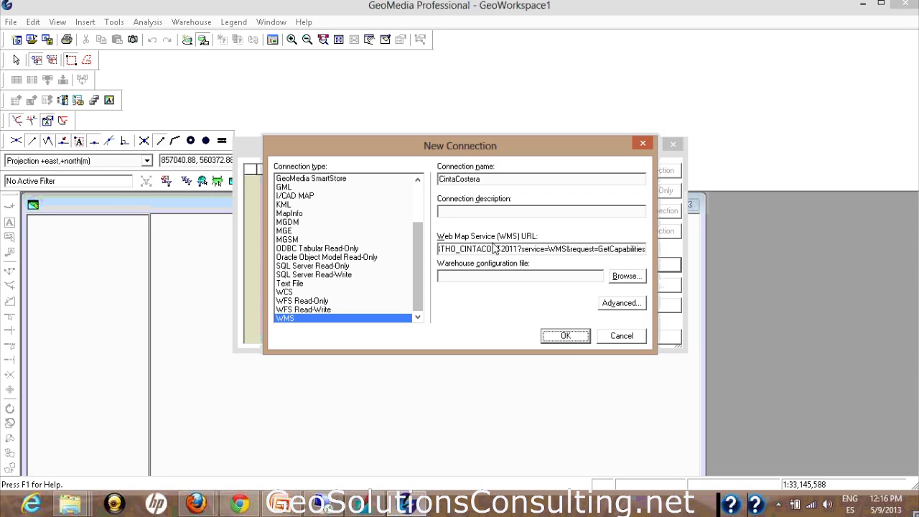
click(564, 334)
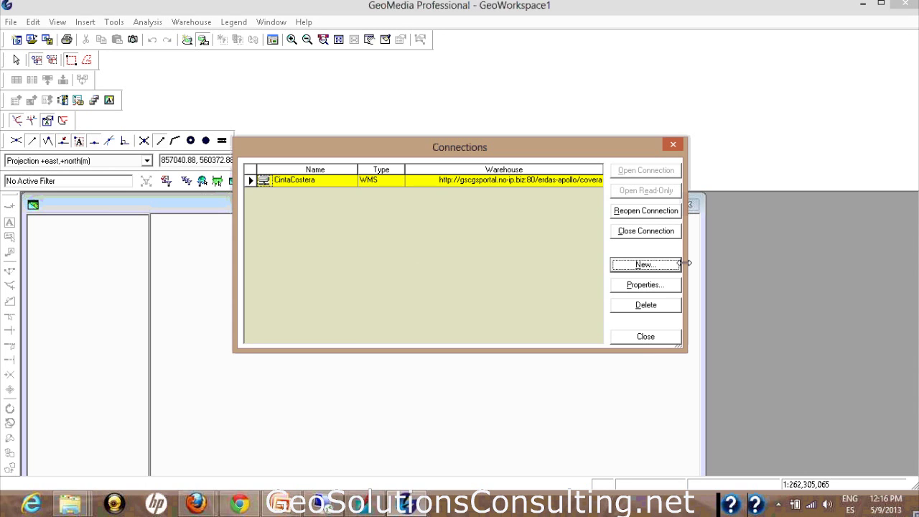
key(Escape)
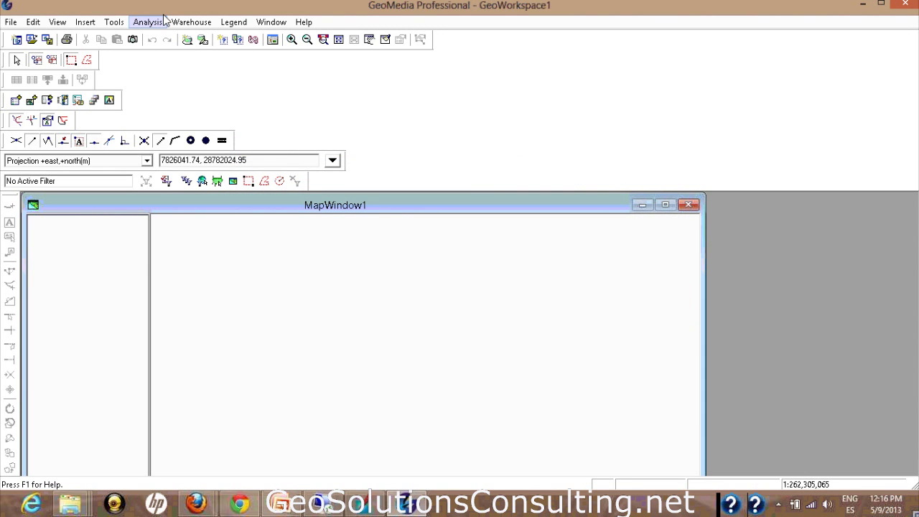
Add the ortho_cintacost2011_ecw layer to the map as a legend entry.
click(233, 21)
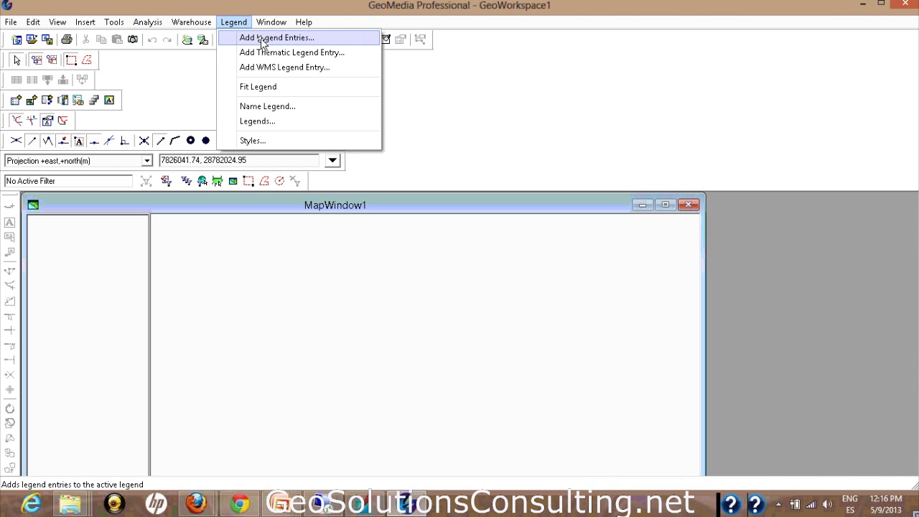
click(262, 40)
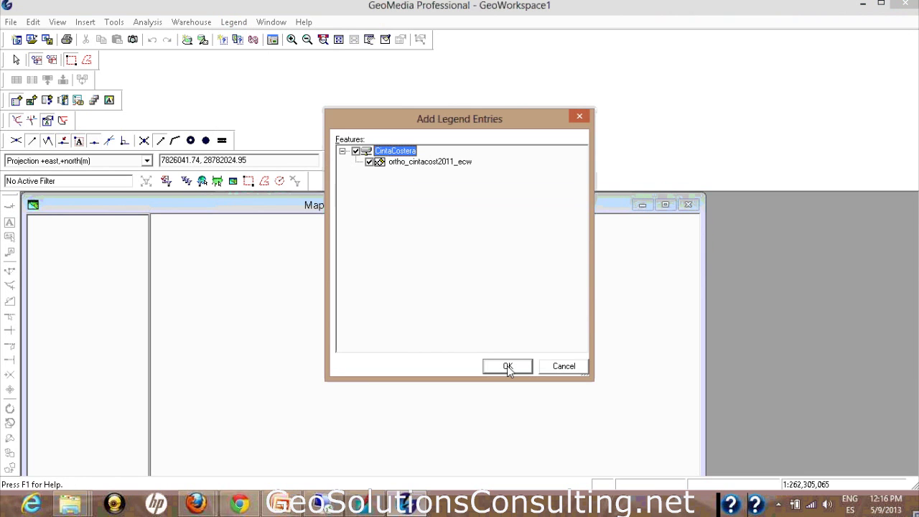
click(507, 366)
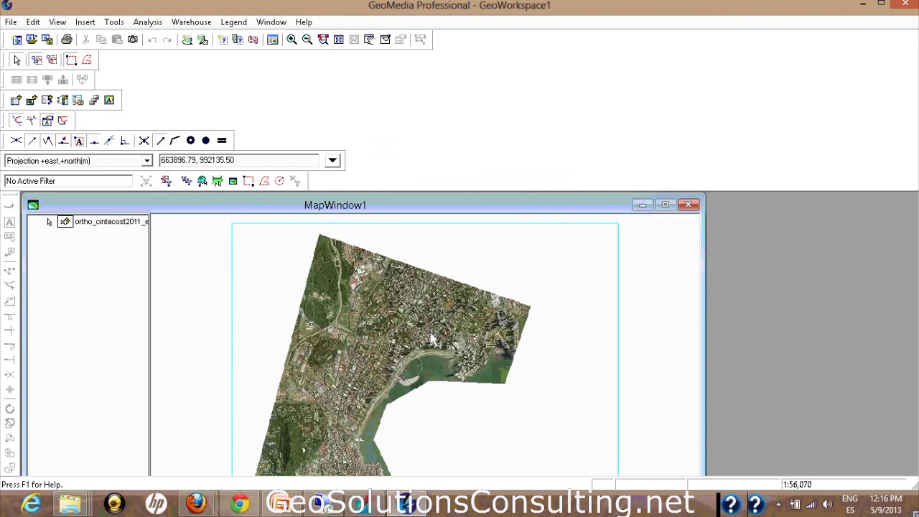
Zoom into the downtown city blocks of the orthophoto.
key(F5)
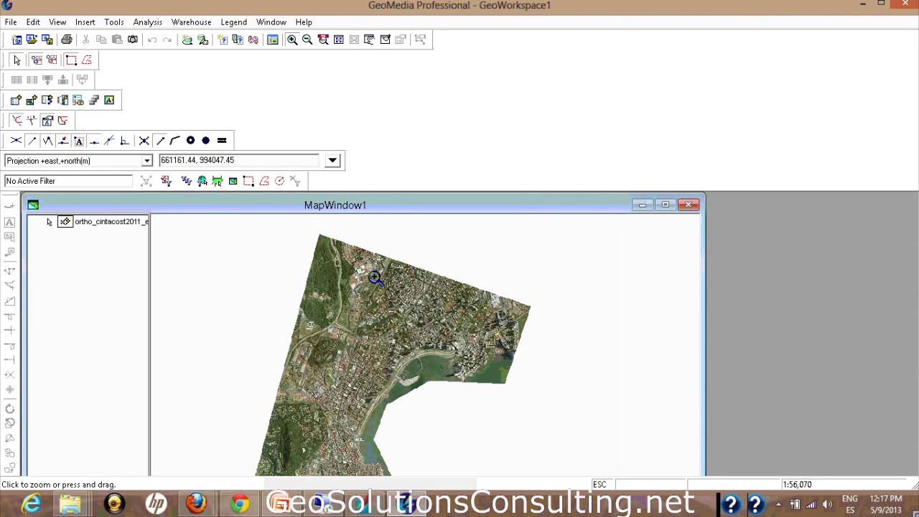
drag(375, 277, 435, 353)
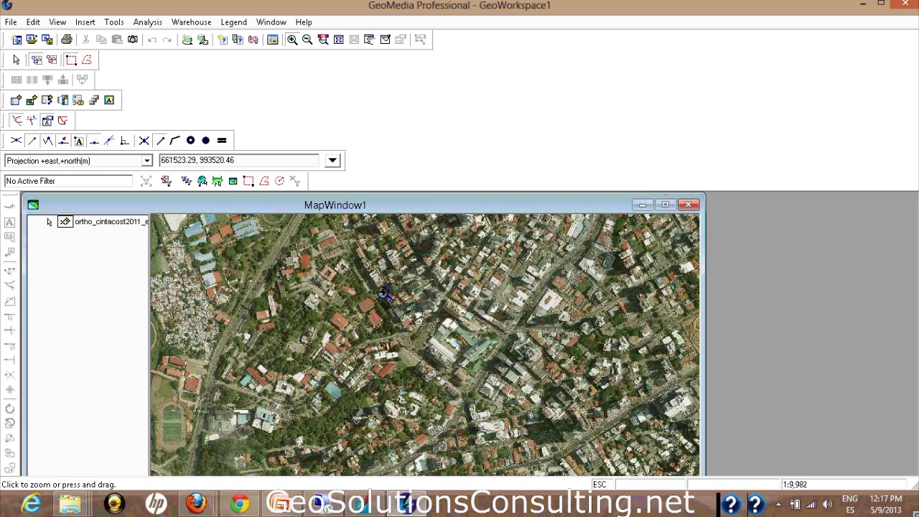
drag(384, 294, 496, 368)
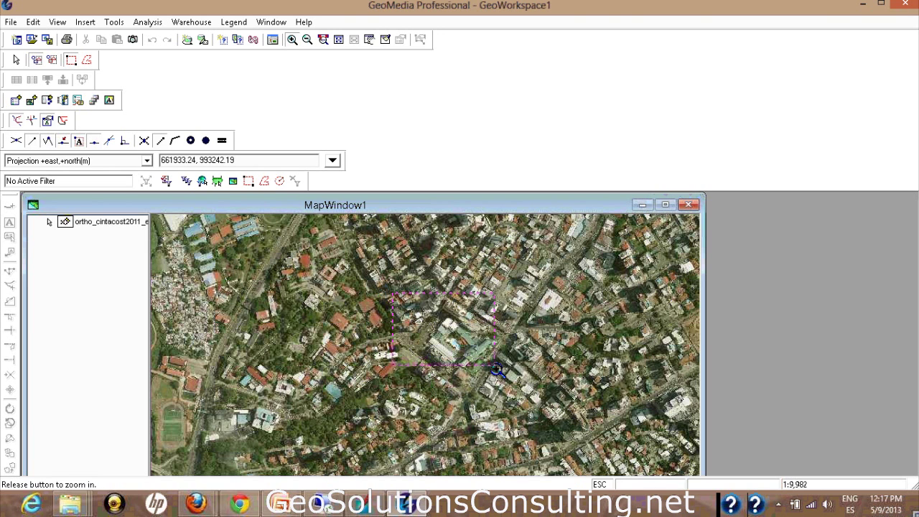
drag(496, 368, 496, 368)
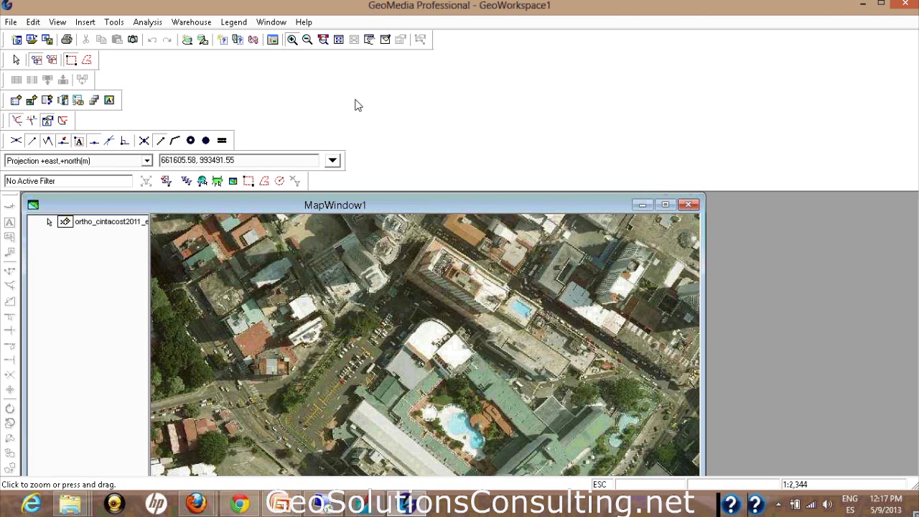
Pan the imagery around neighbouring downtown blocks, then minimize GeoMedia.
click(368, 40)
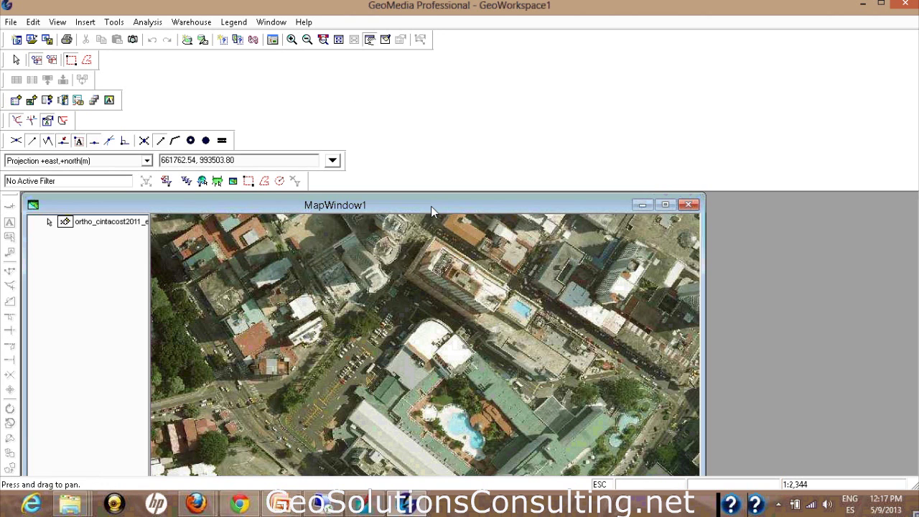
drag(431, 215, 587, 291)
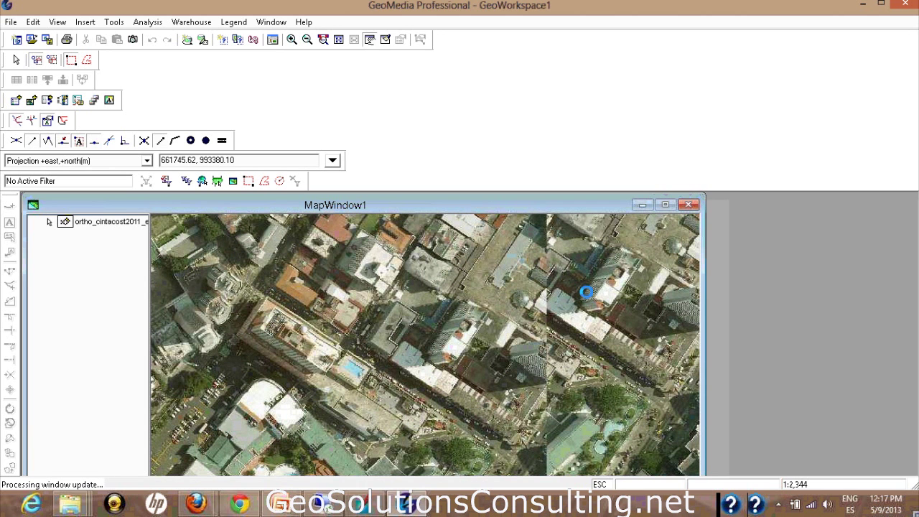
drag(586, 291, 516, 324)
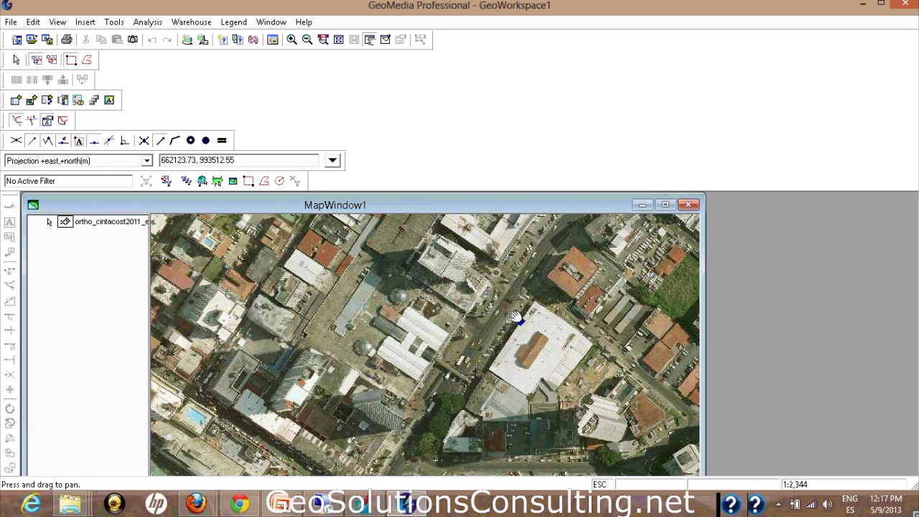
click(861, 5)
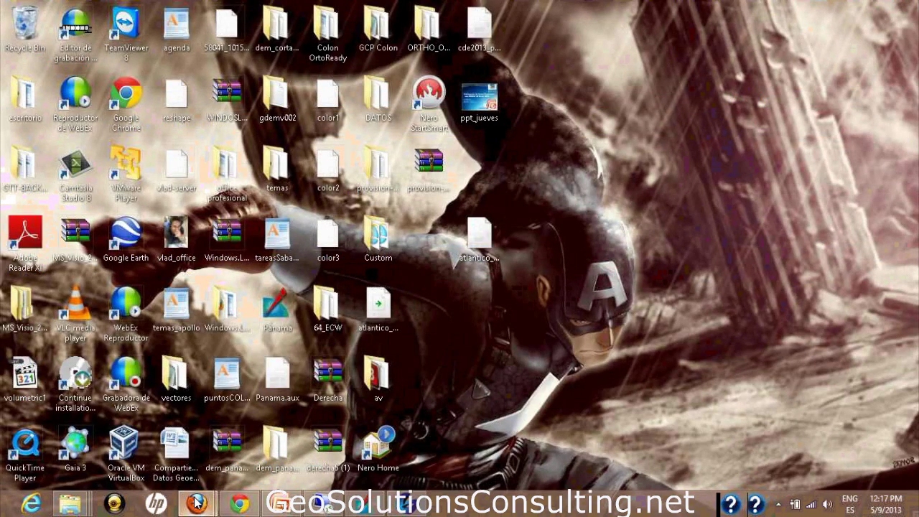
Fit the map to the ORTHO_CINTACOST2011 layer and set catalog search type to Capa Vector.
mouse_move(195, 502)
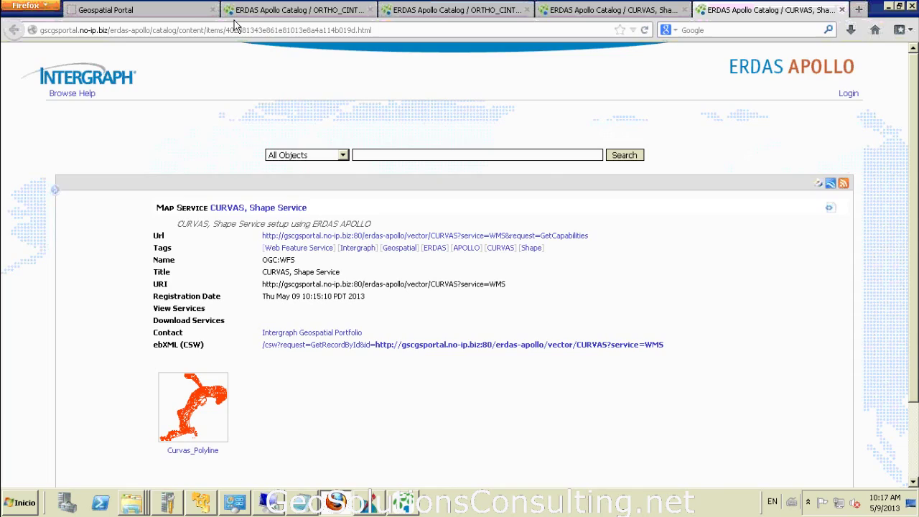
key(ctrl+1)
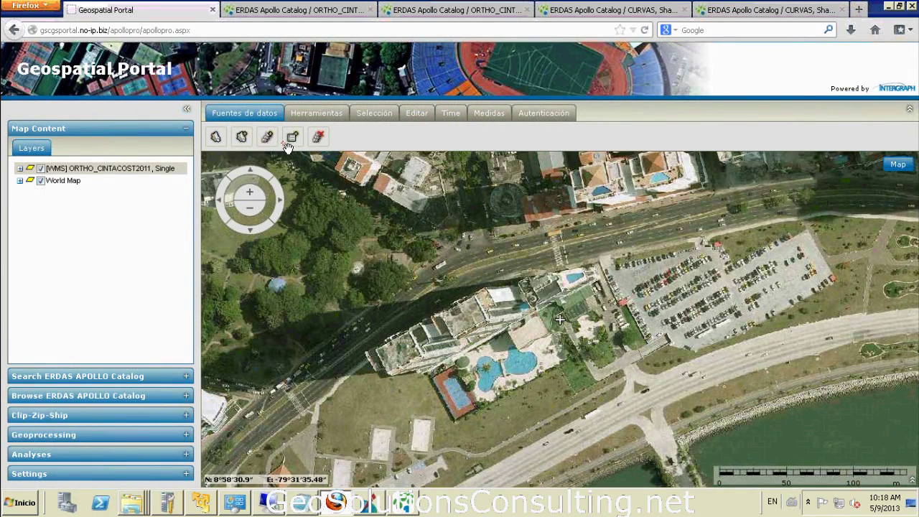
right_click(175, 181)
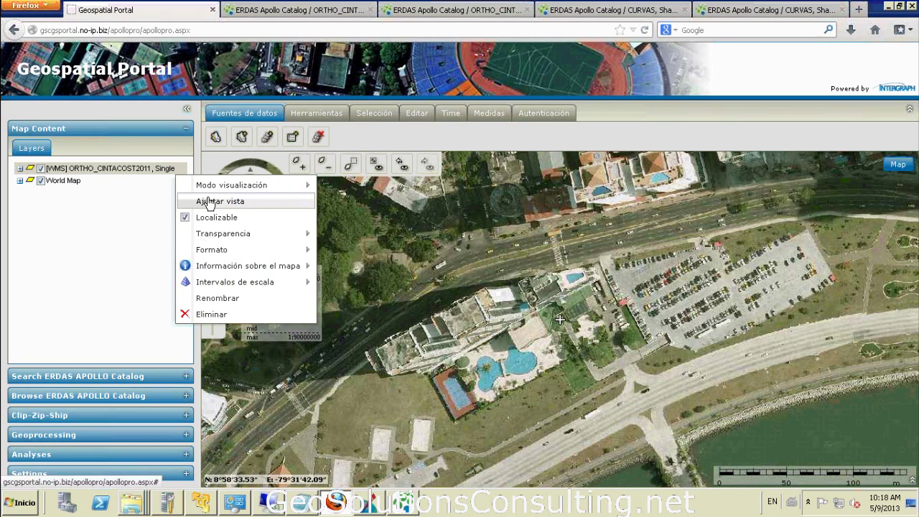
click(215, 201)
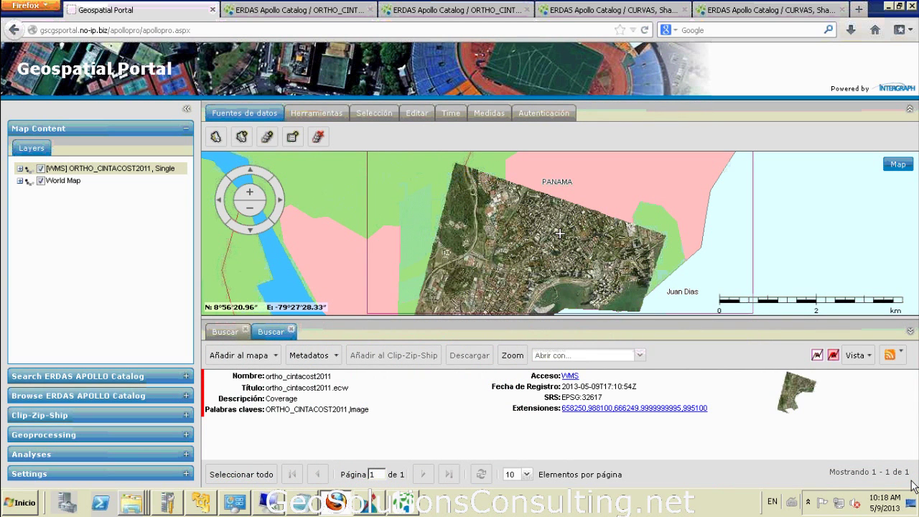
click(78, 376)
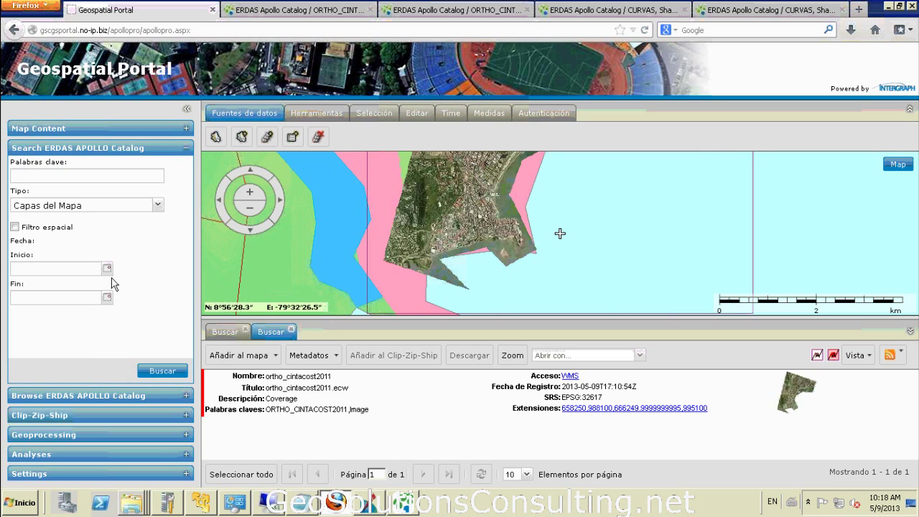
text(Capa Vector)
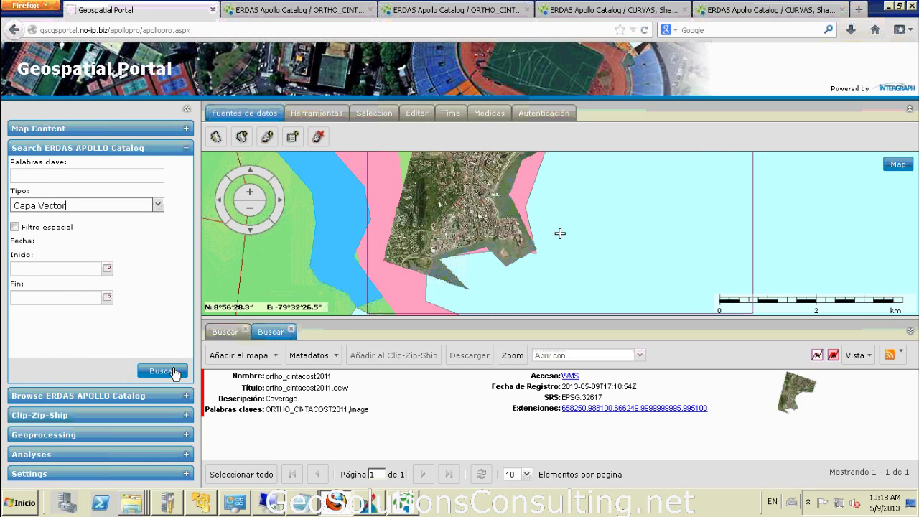
Search the catalog for vector layers and add Curvas_Polyline to the map.
click(165, 371)
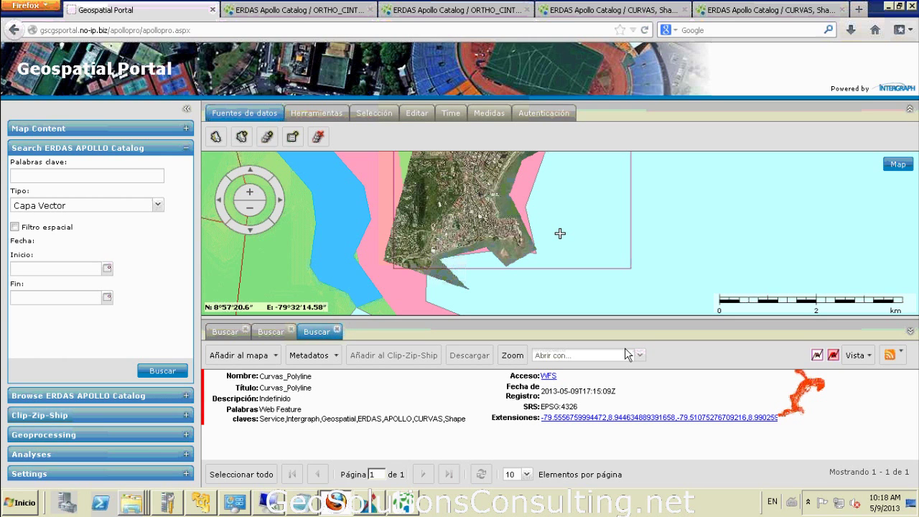
click(248, 355)
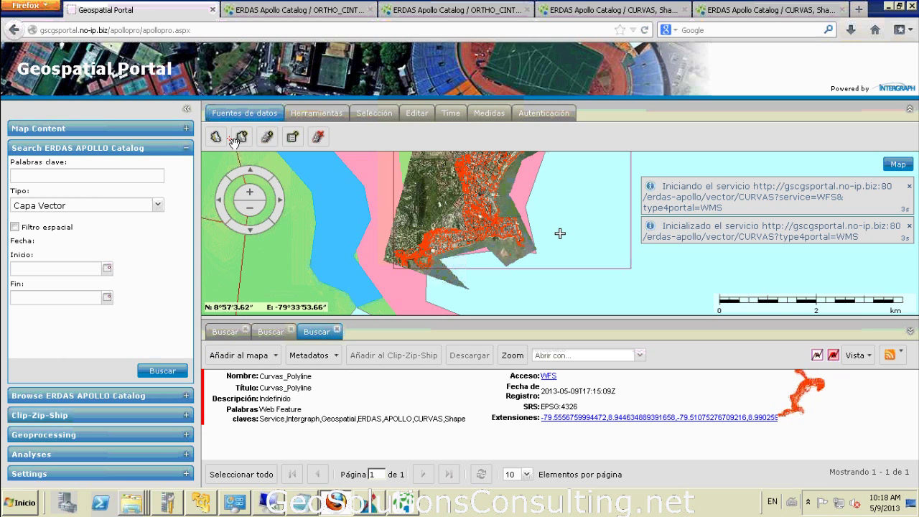
Zoom in on the city and pan so the contours overlay streets and buildings.
mouse_move(444, 188)
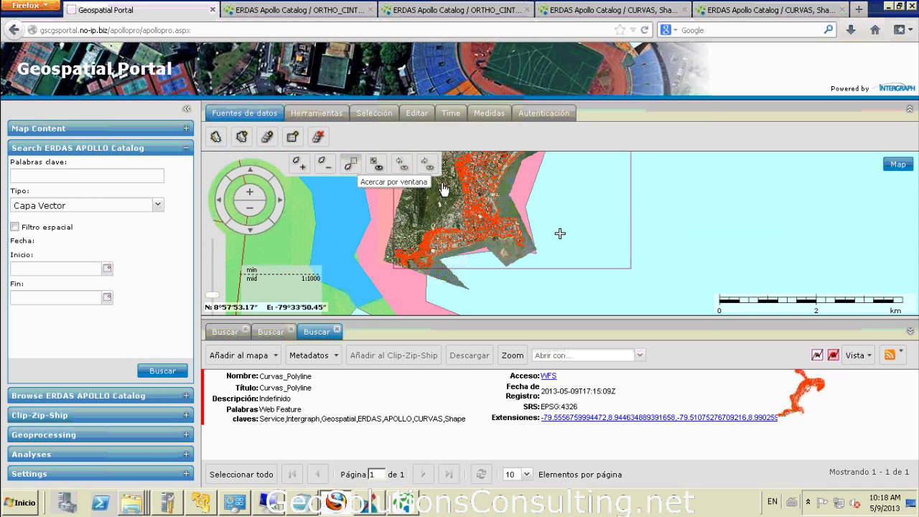
scroll(444, 188, up, 3)
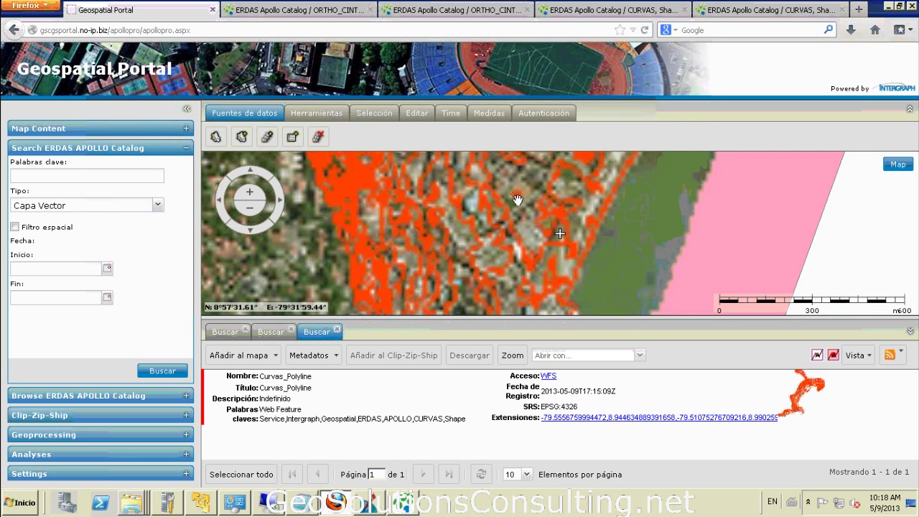
drag(516, 199, 521, 409)
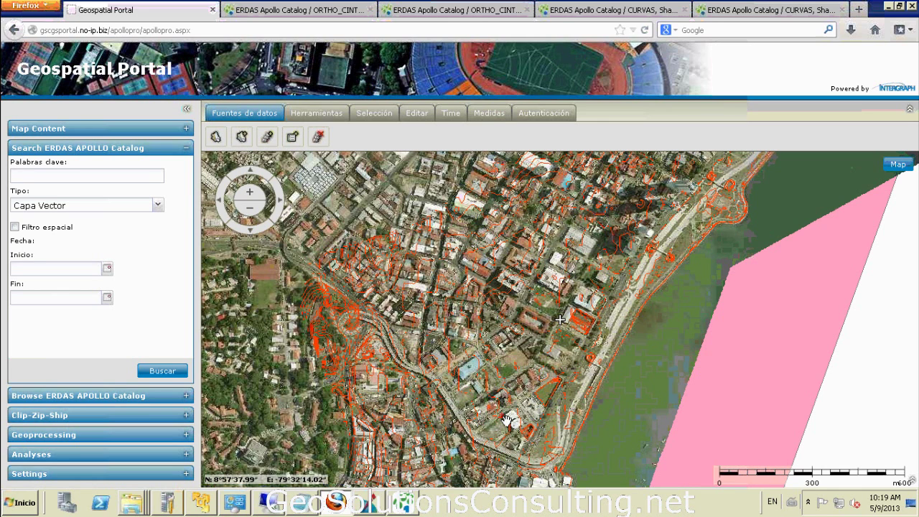
Remove the CURVAS layer from Map Content and reopen the catalog search's Tipo list.
click(111, 131)
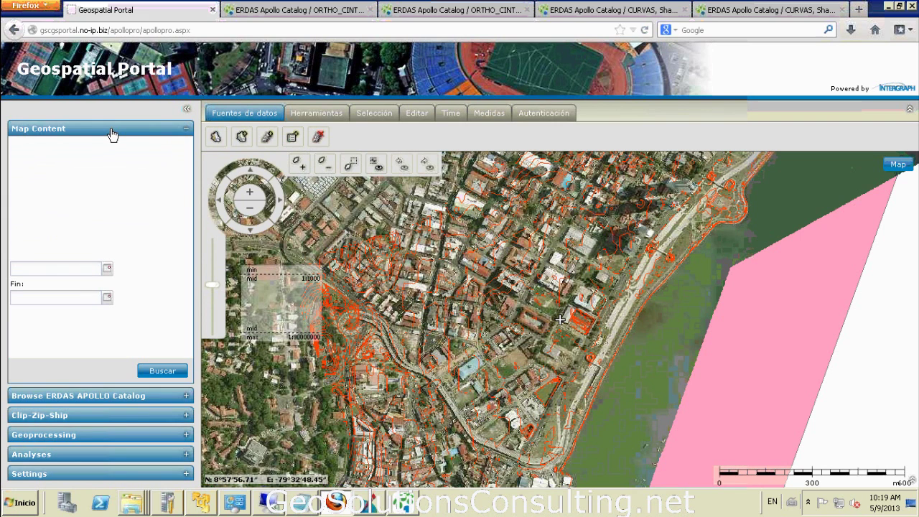
right_click(176, 175)
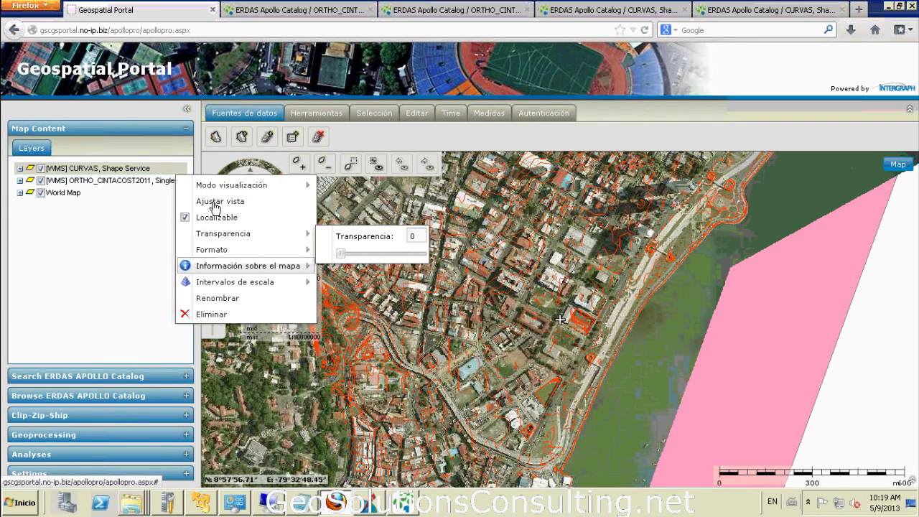
click(211, 314)
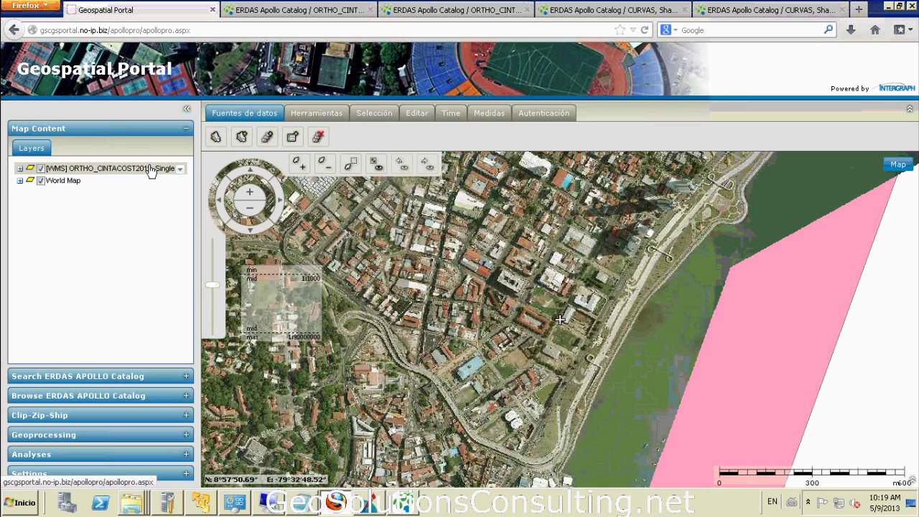
click(142, 376)
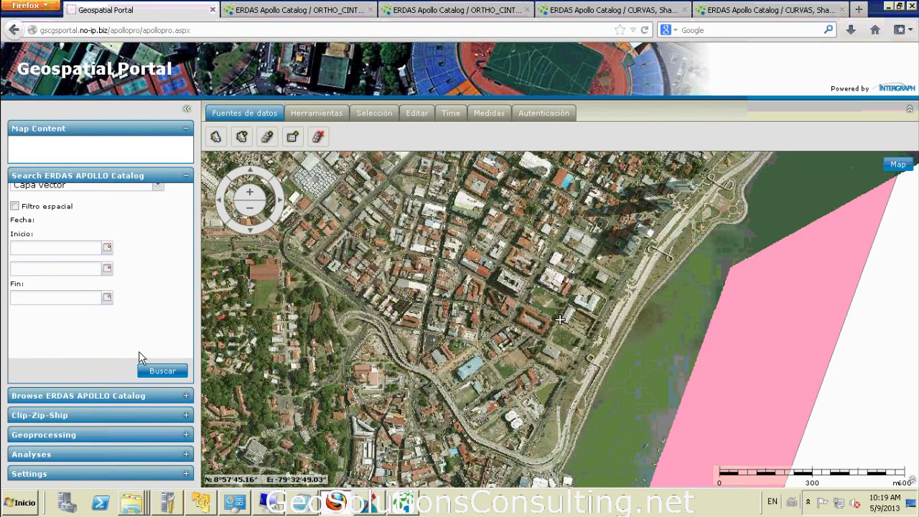
click(158, 207)
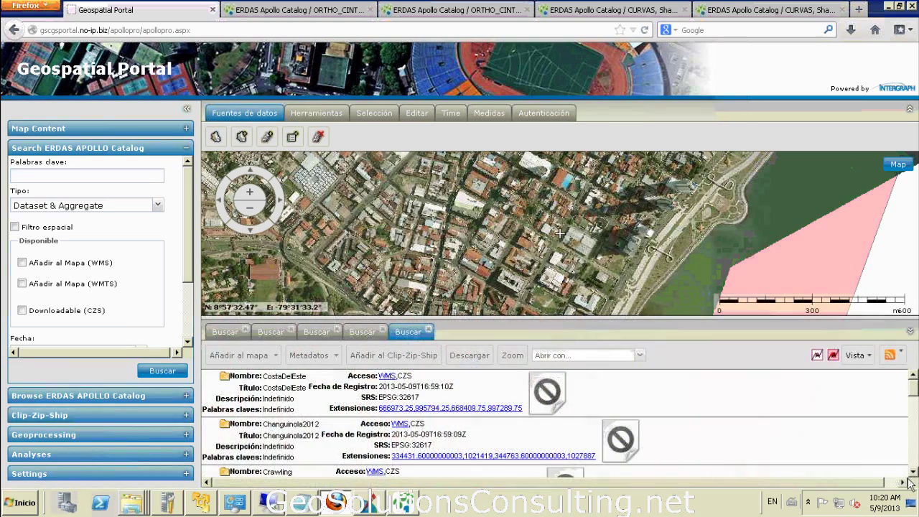
Scroll the Dataset & Aggregate results, then show the Spatial_Enhacement and Modelos_Elevaciones geoprocessing folders.
scroll(908, 474, down, 5)
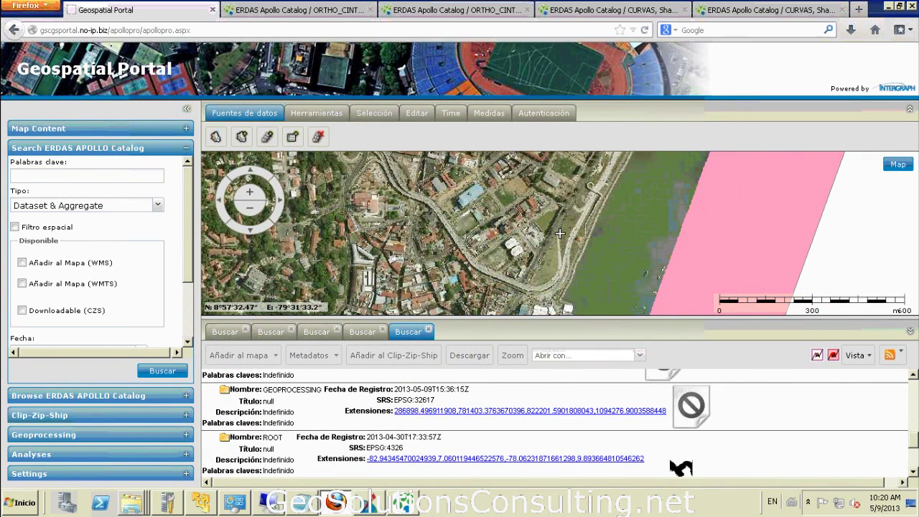
scroll(555, 423, down, 1)
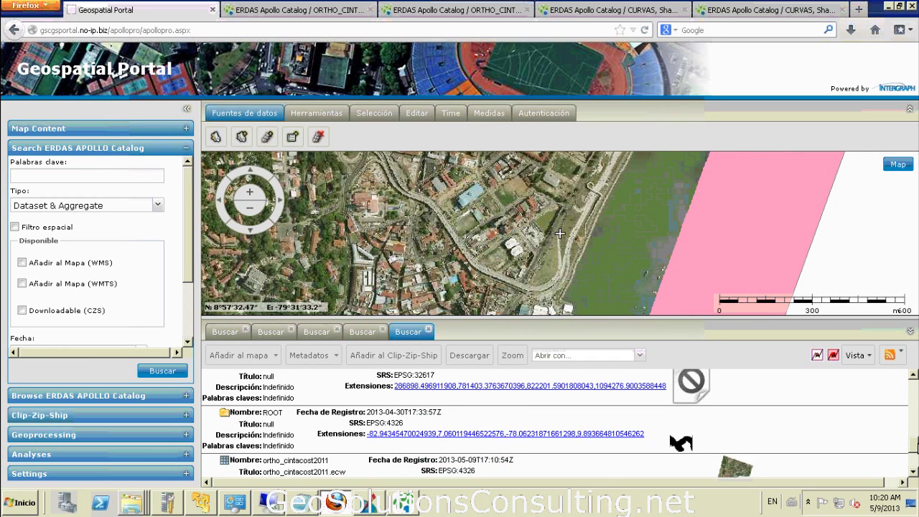
drag(912, 445, 914, 449)
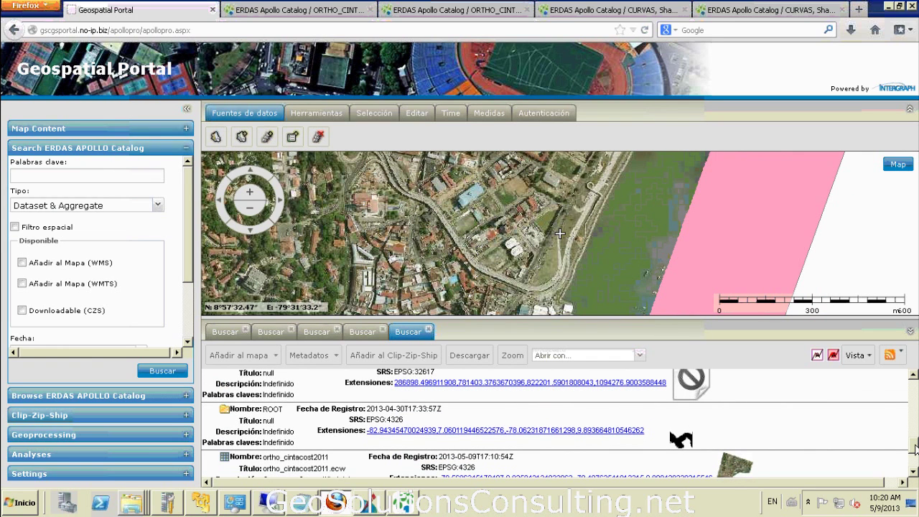
drag(914, 448, 914, 450)
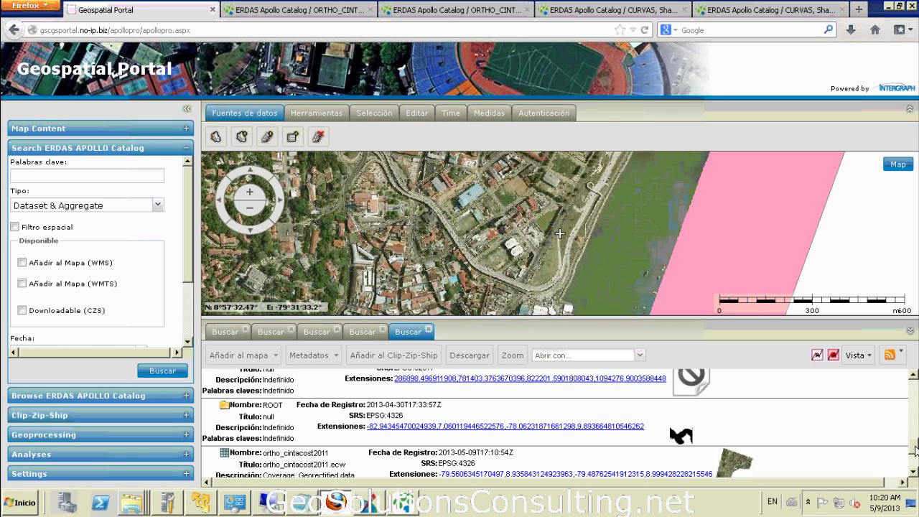
scroll(915, 449, down, 2)
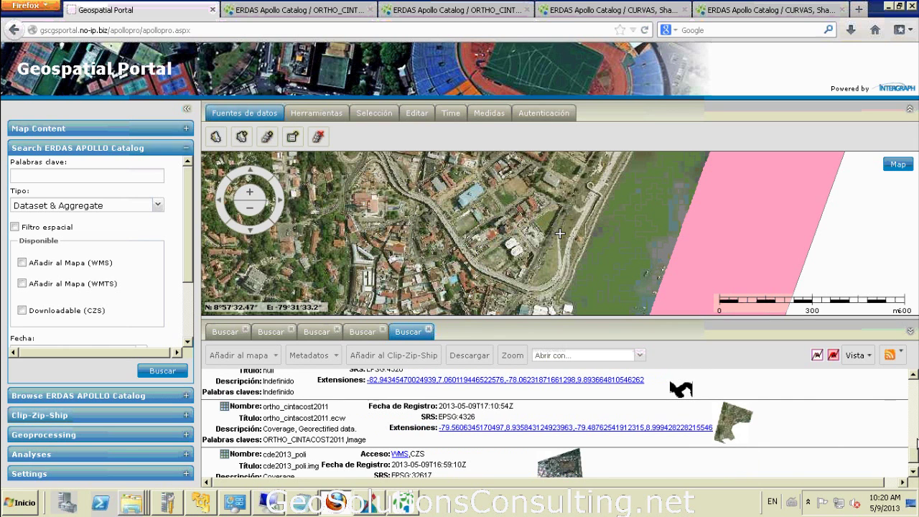
scroll(915, 441, up, 2)
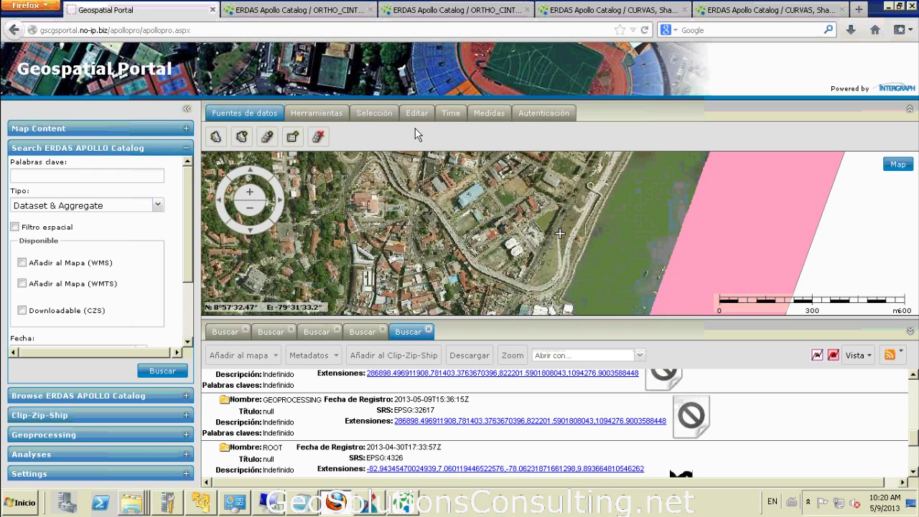
click(122, 434)
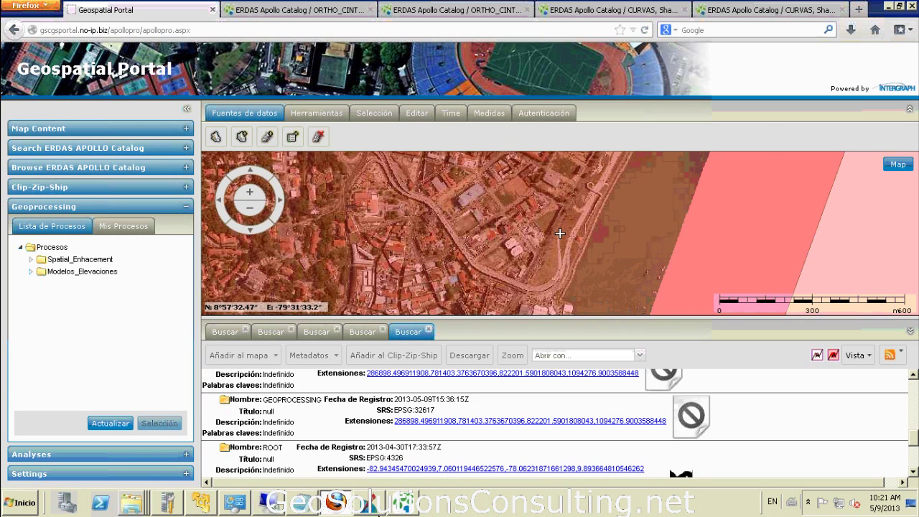
In ERDAS IMAGINE, launch Model Maker from the Toolbox and dismiss its crash report.
key(alt+Tab)
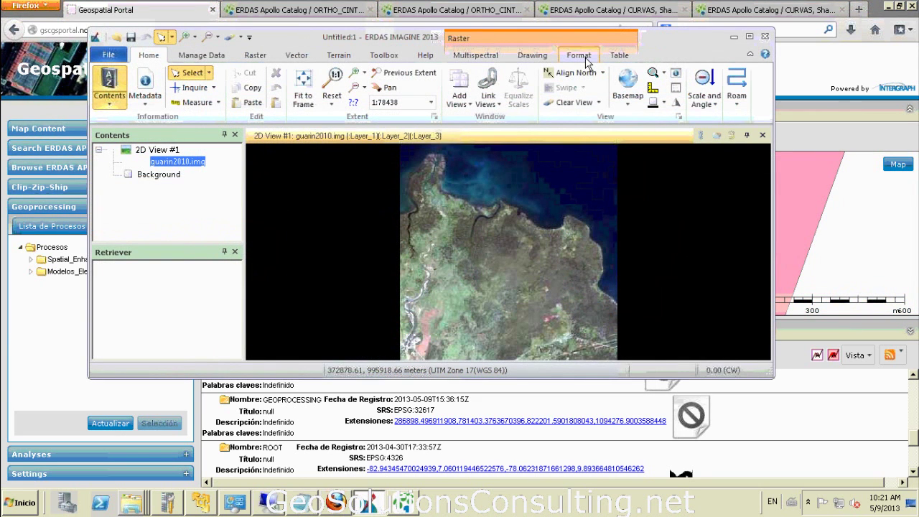
scroll(586, 61, down, 10)
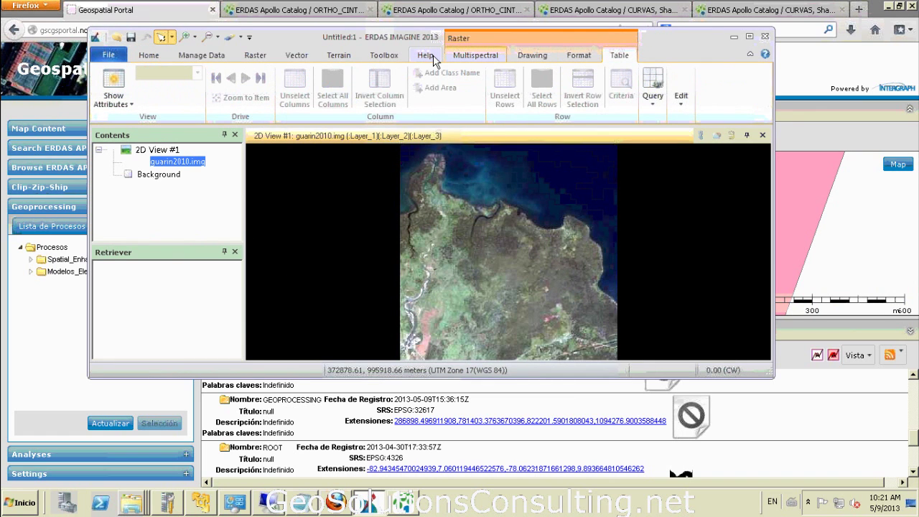
click(432, 56)
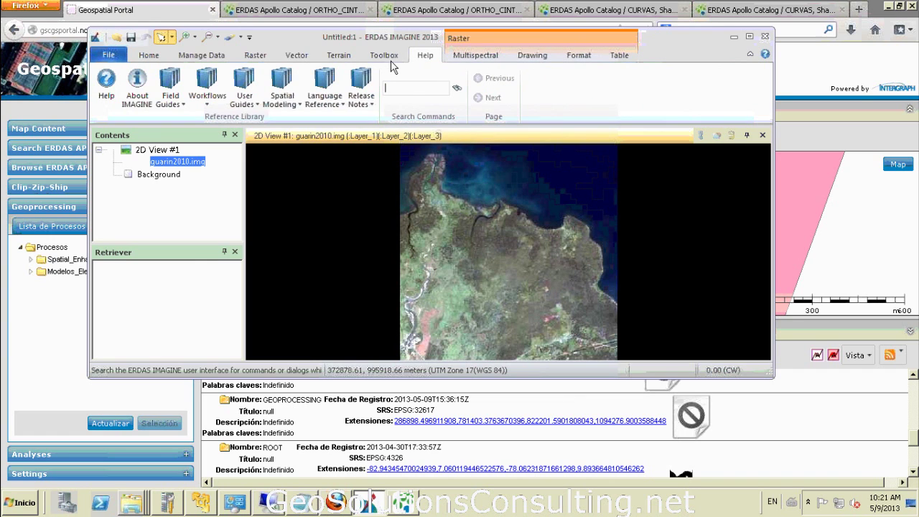
click(385, 56)
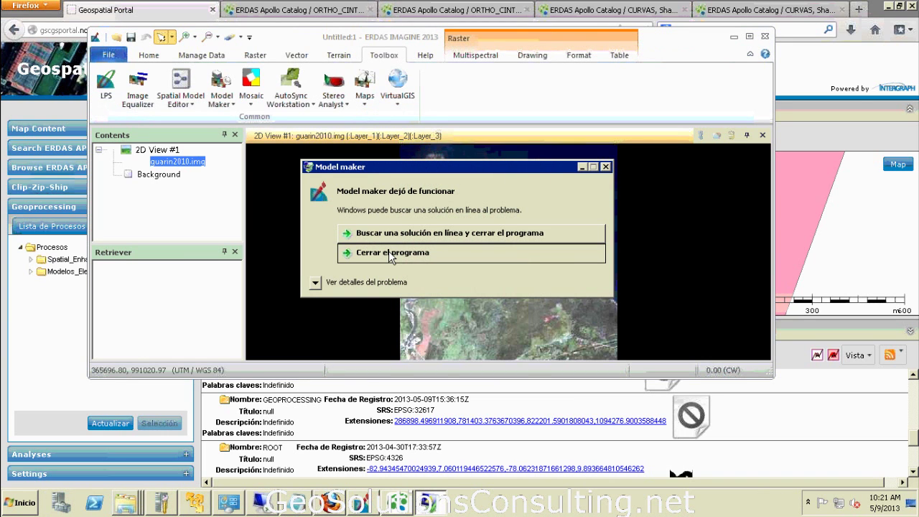
click(391, 255)
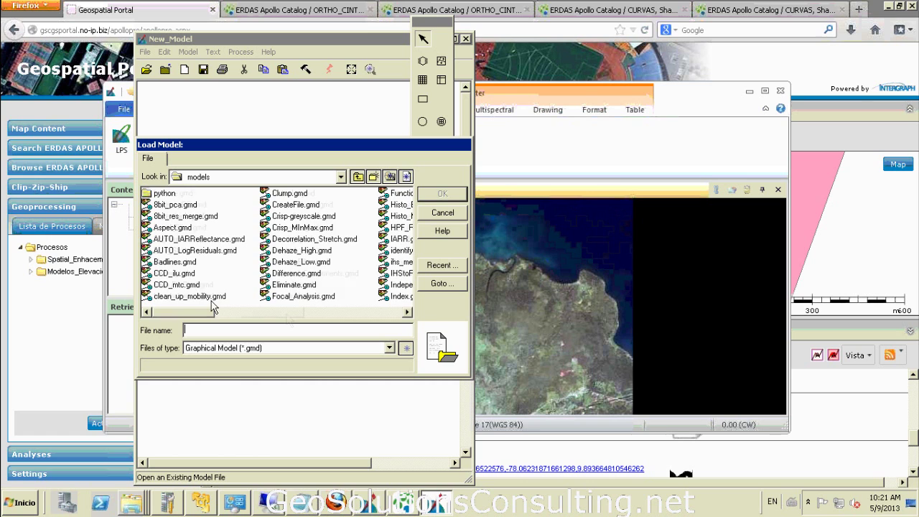
Load the painted_relief.gmd model into Model Maker, then move and minimize its window.
drag(213, 310, 287, 319)
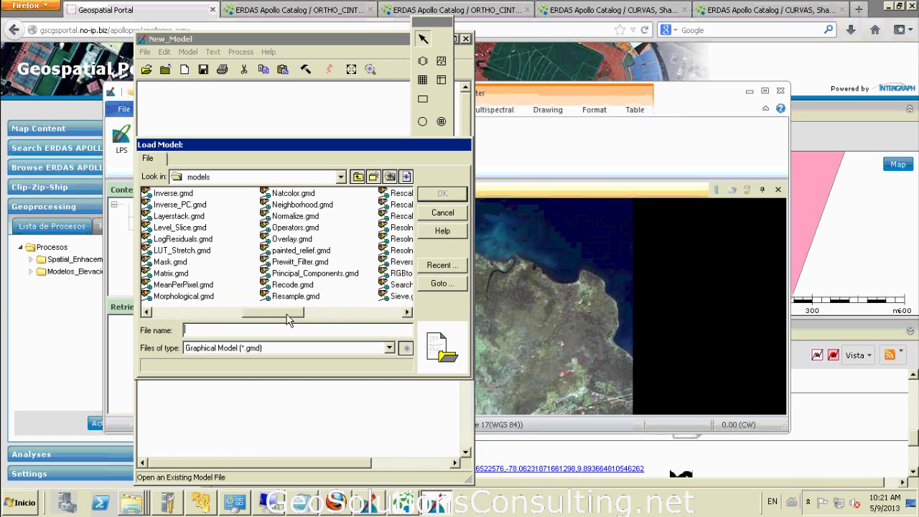
drag(286, 319, 291, 320)
click(301, 250)
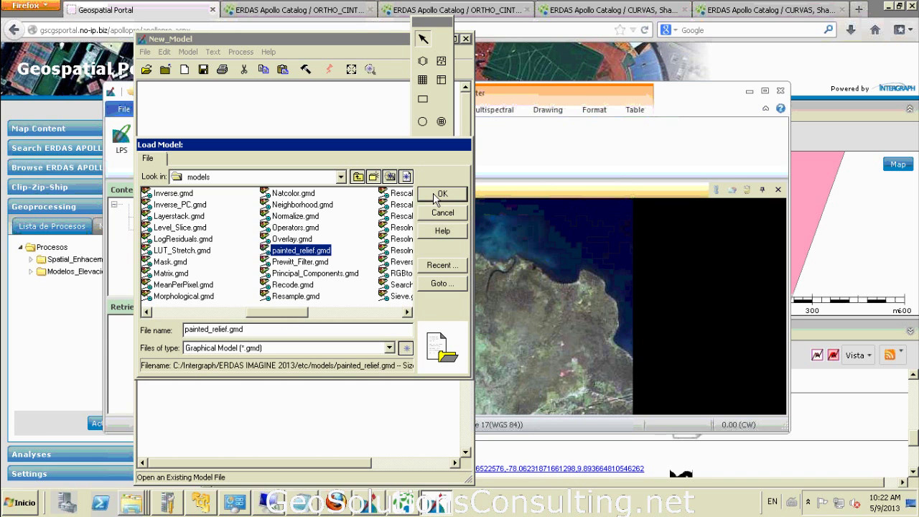
click(439, 194)
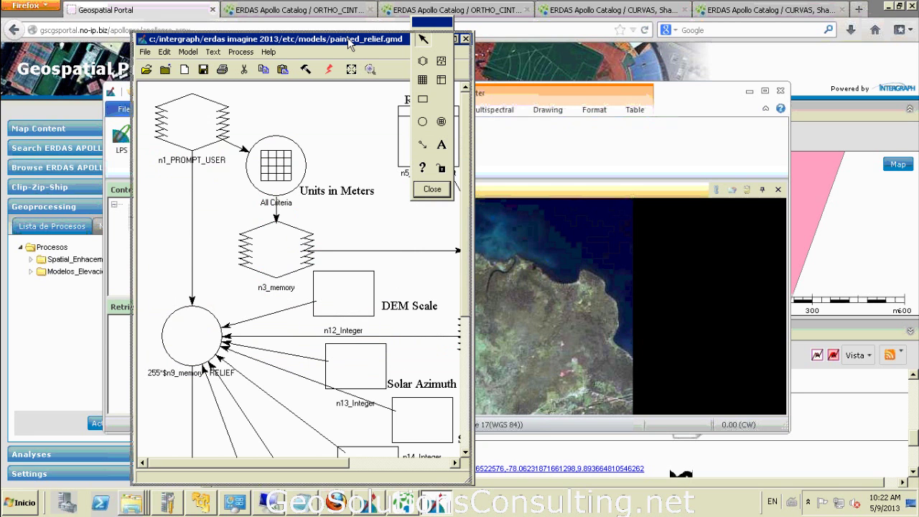
drag(349, 43, 323, 50)
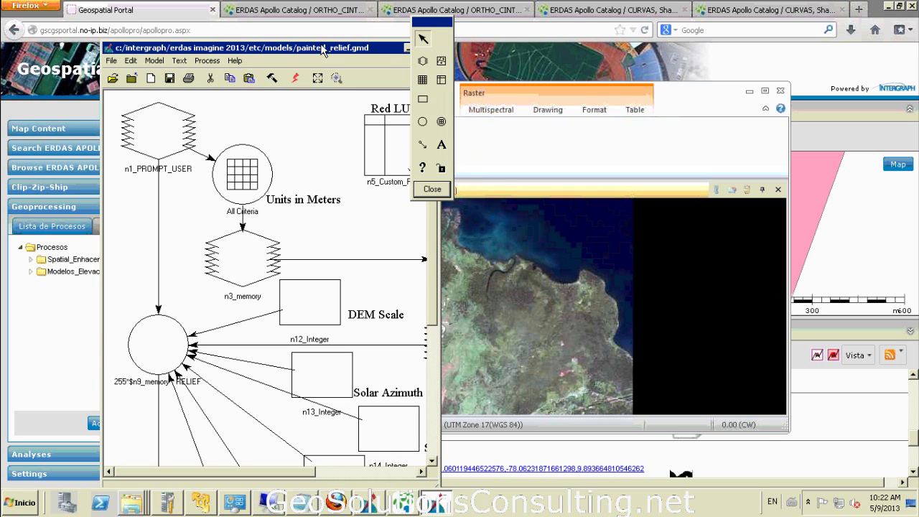
click(270, 500)
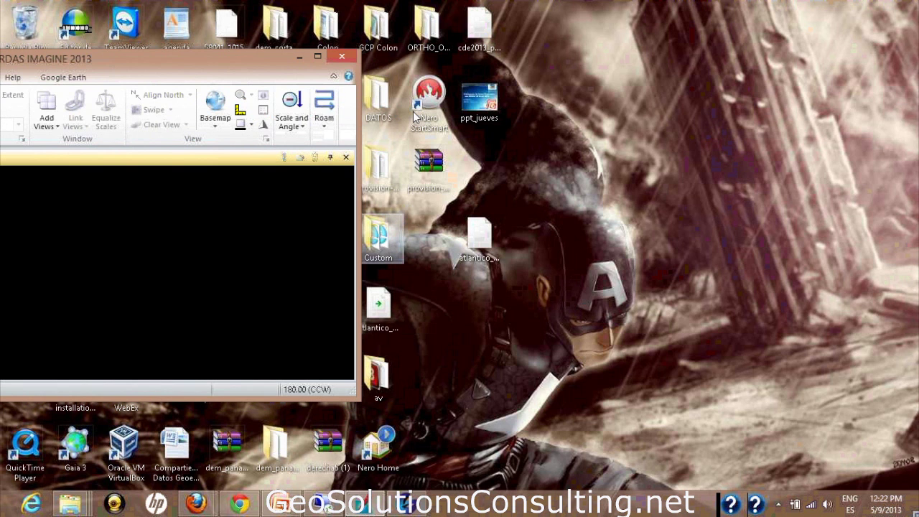
Open the DEM30MTSPANAMA folder in File Explorer to review its DEM tiles, then put it away.
key(super+e)
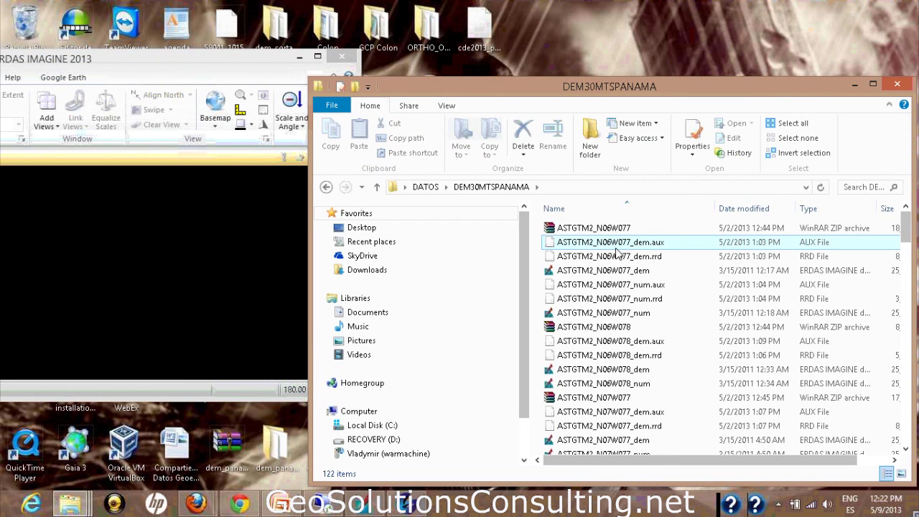
click(857, 85)
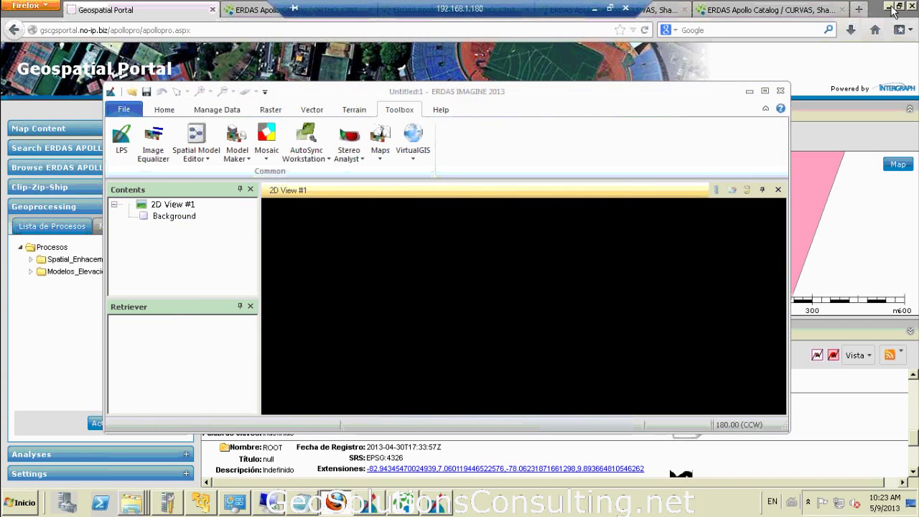
Minimize Firefox, go up from Crawling to CATALOGO_ADV, and open the MODELO_ELEVACIONES folder.
click(889, 7)
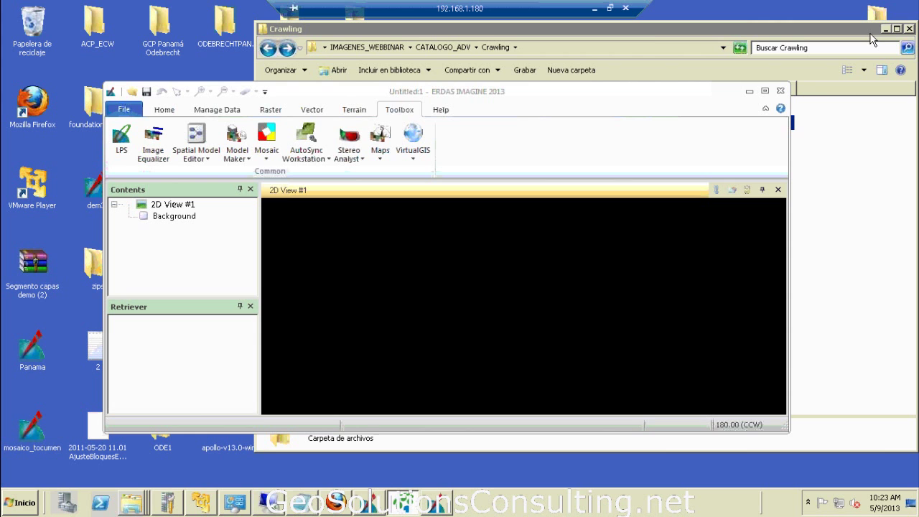
click(872, 40)
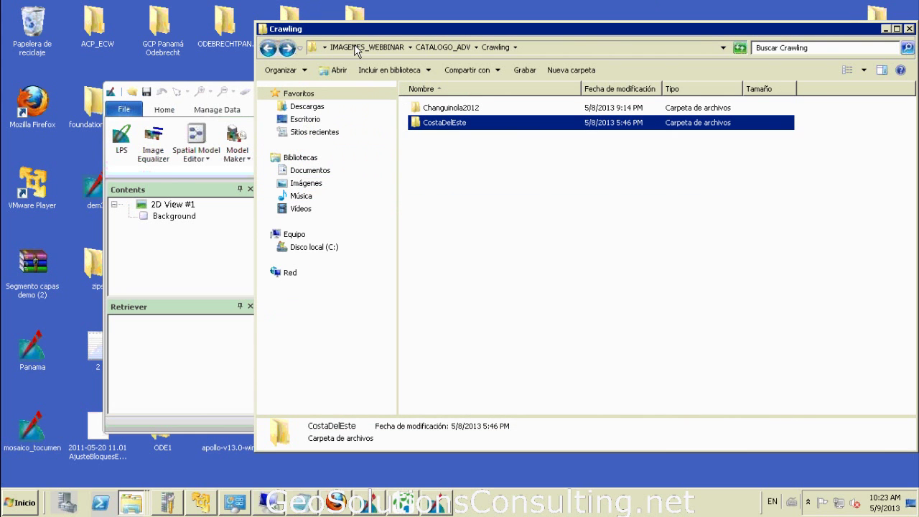
click(443, 47)
click(462, 226)
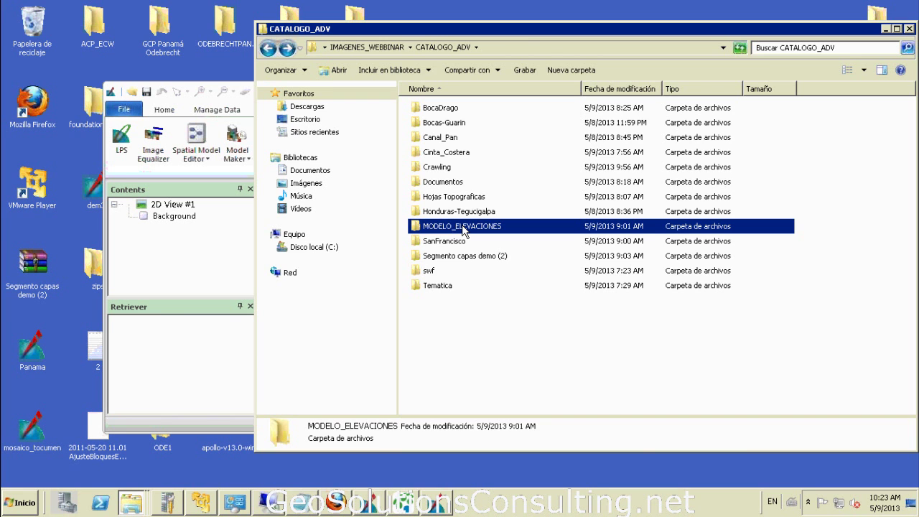
double_click(464, 228)
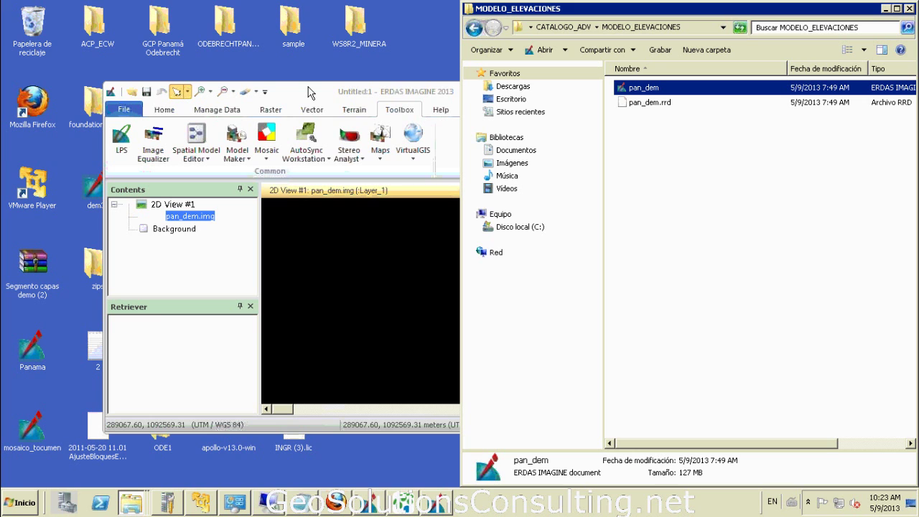
Fit the whole pan_dem DEM in the 2D View, then box-zoom onto the bright mountain ridge.
click(310, 92)
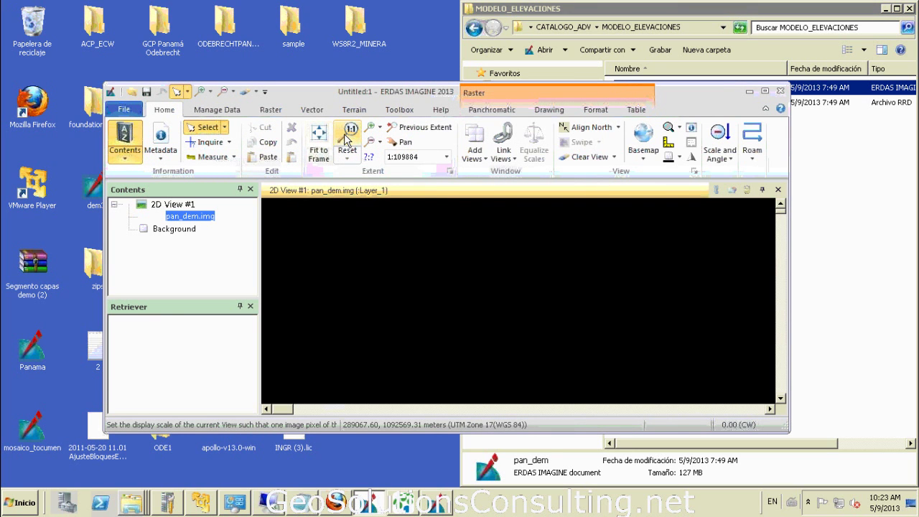
click(347, 138)
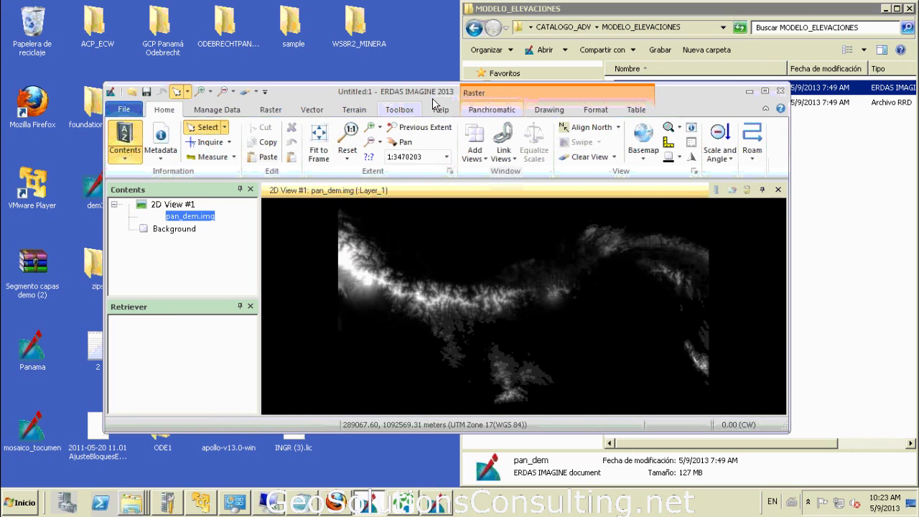
drag(432, 101, 387, 76)
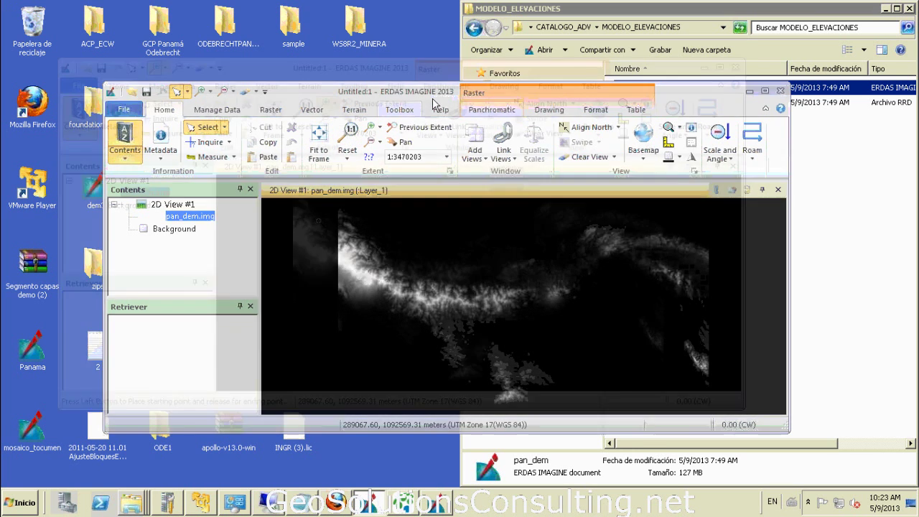
click(325, 103)
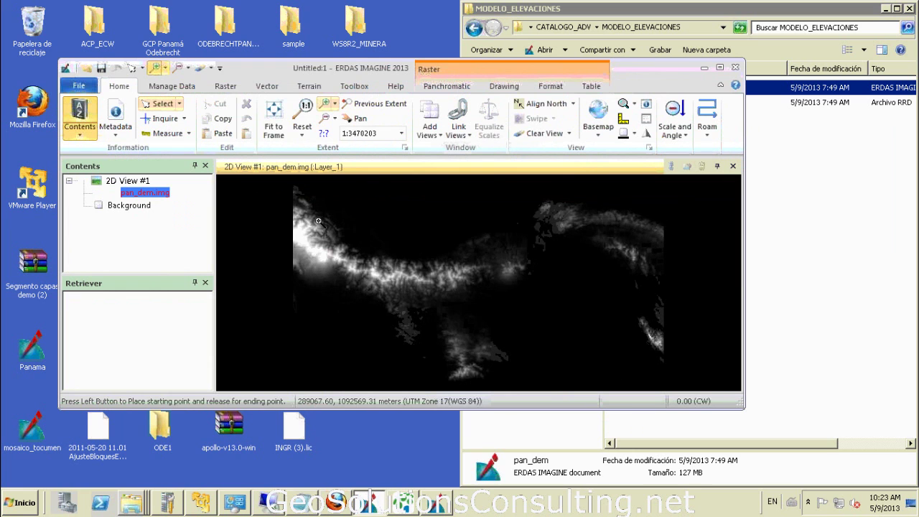
drag(318, 220, 434, 303)
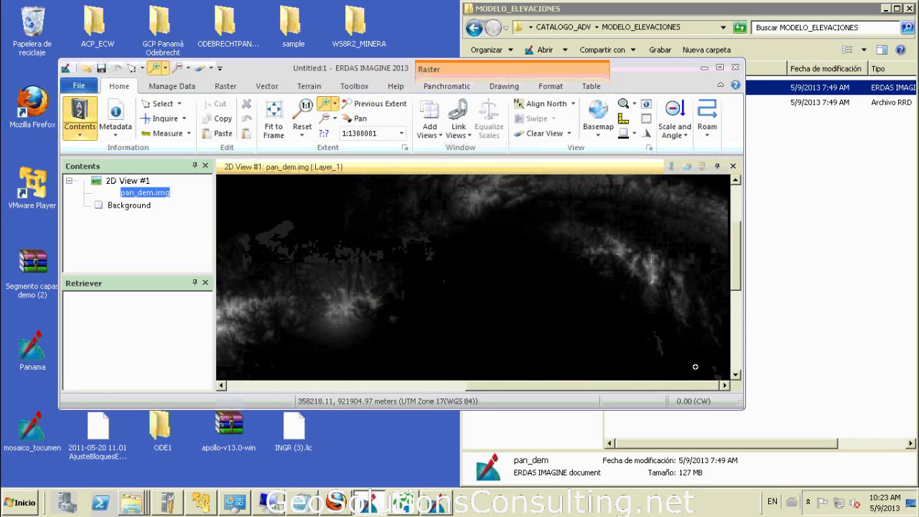
drag(736, 265, 737, 251)
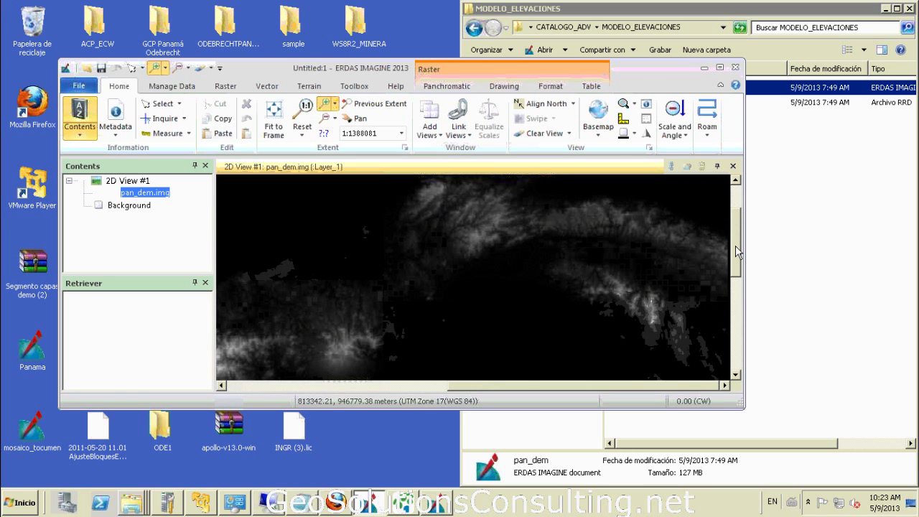
scroll(736, 251, down, 3)
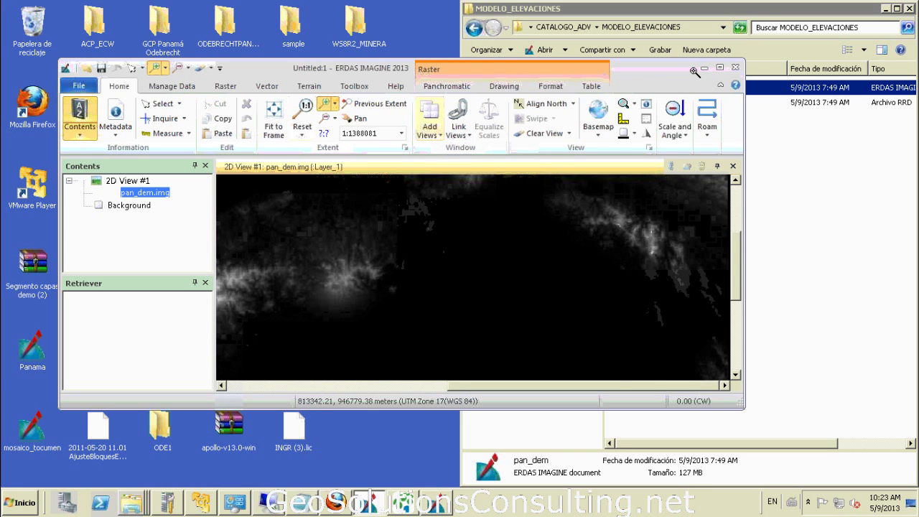
click(438, 505)
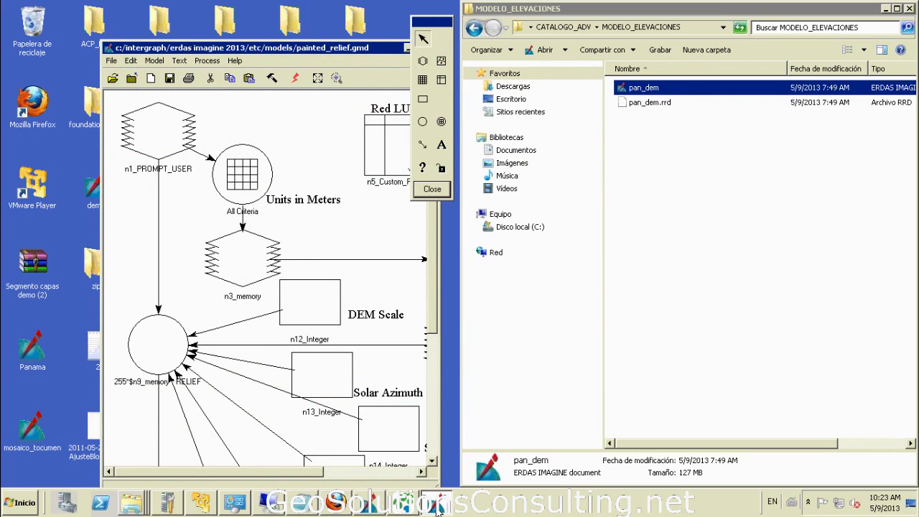
Minimize the painted_relief model window and restore Firefox showing Geospatial Portal.
click(438, 504)
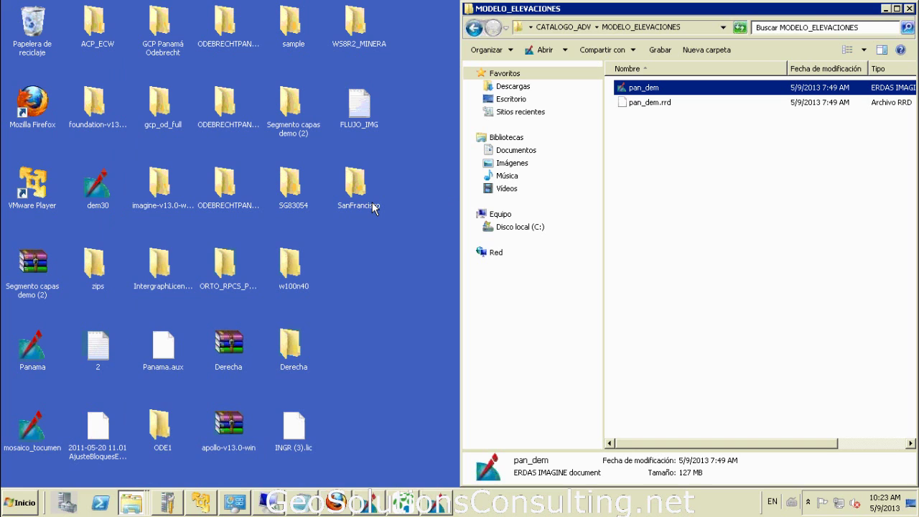
click(336, 502)
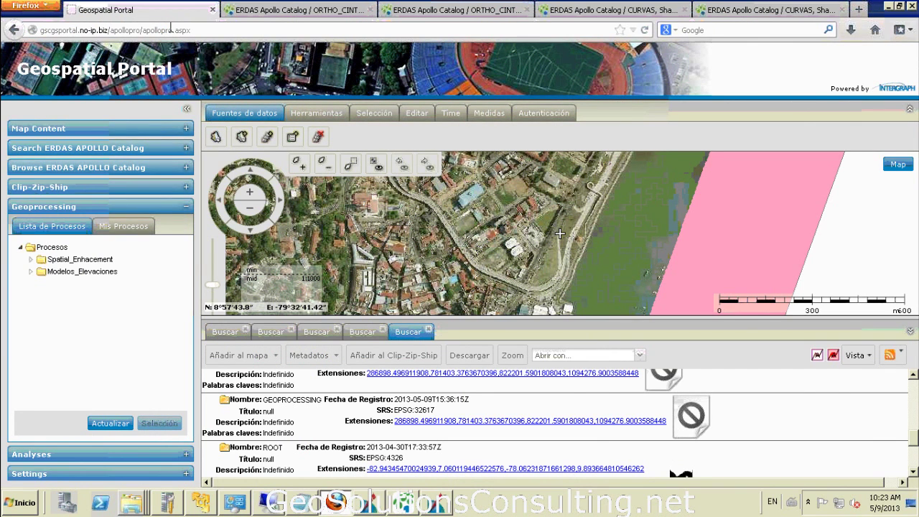
Expand Modelos_Elevaciones, select PintadoRelieve, and open its input form via Selección.
click(32, 271)
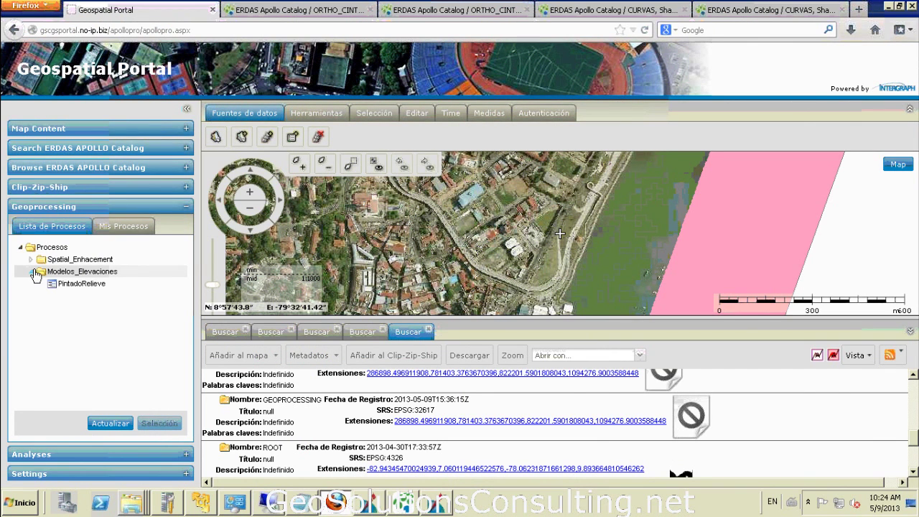
click(76, 283)
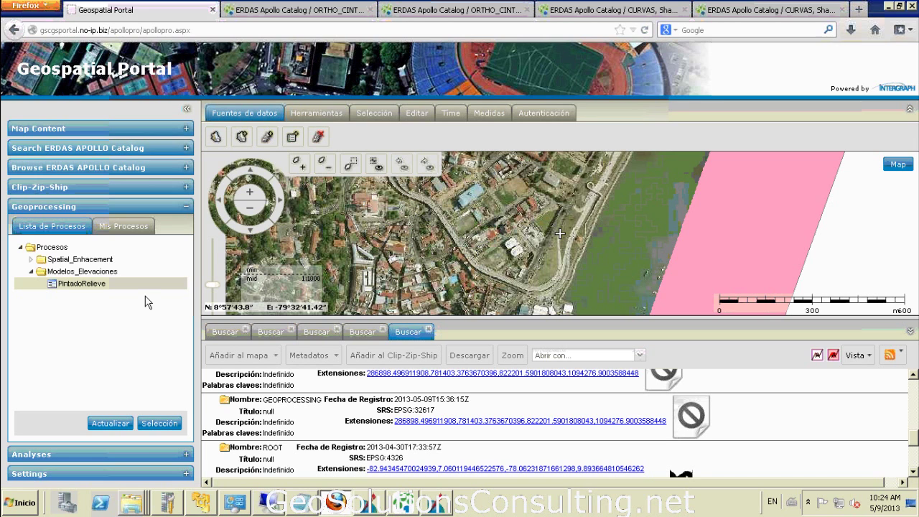
click(155, 422)
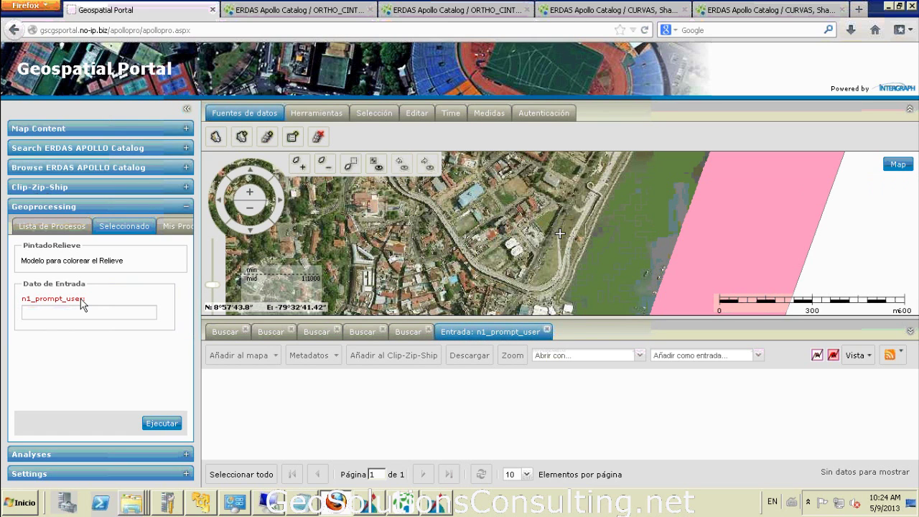
Search the APOLLO catalog for datasets and aggregates, select ROOT, and offer it as a process input.
click(136, 147)
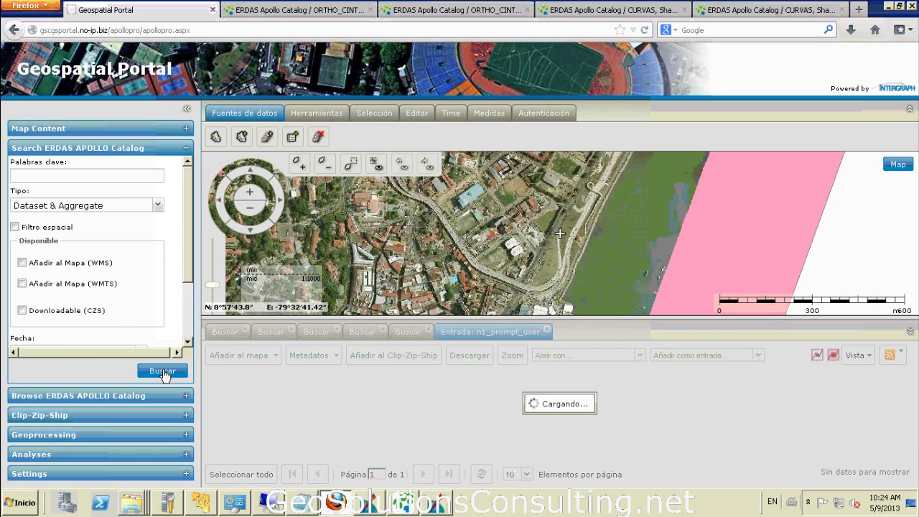
click(162, 371)
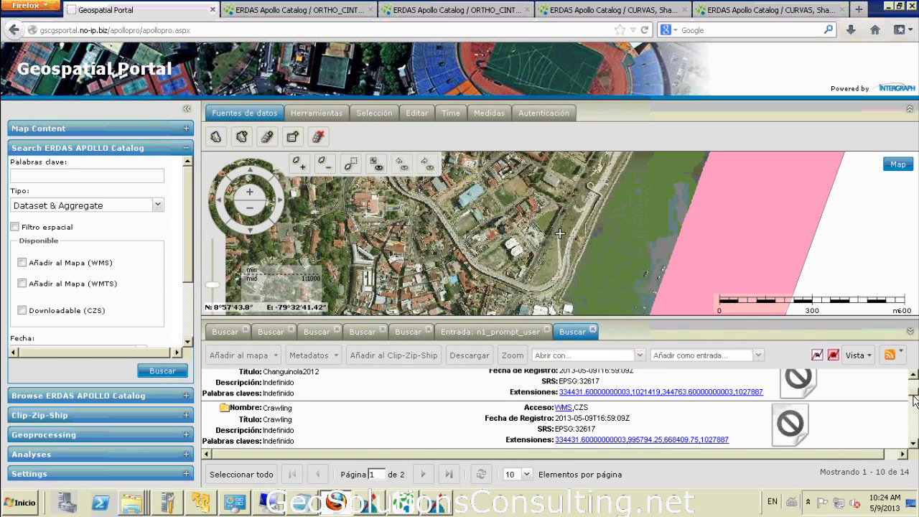
drag(914, 400, 897, 428)
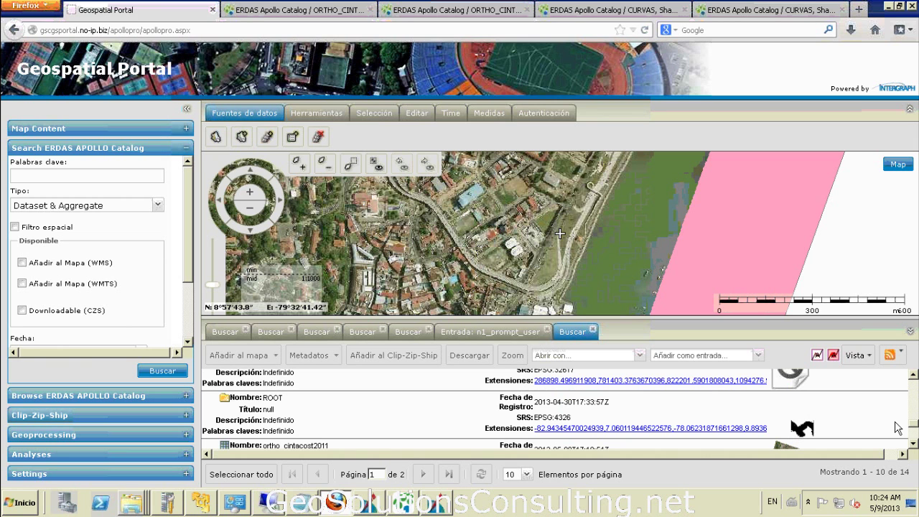
click(897, 427)
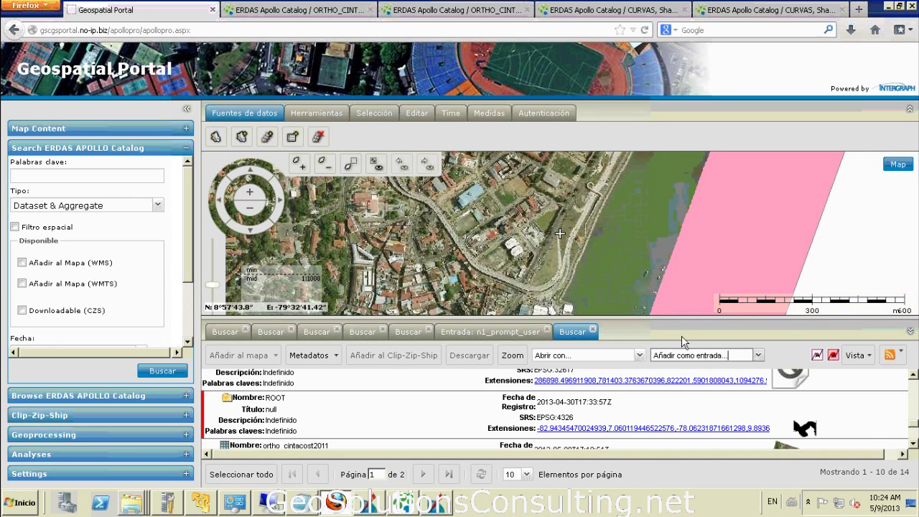
click(700, 355)
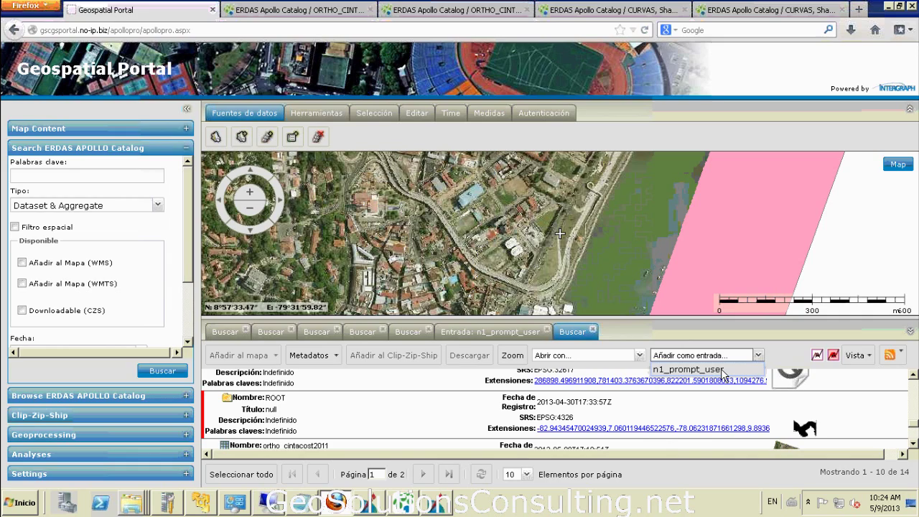
click(414, 505)
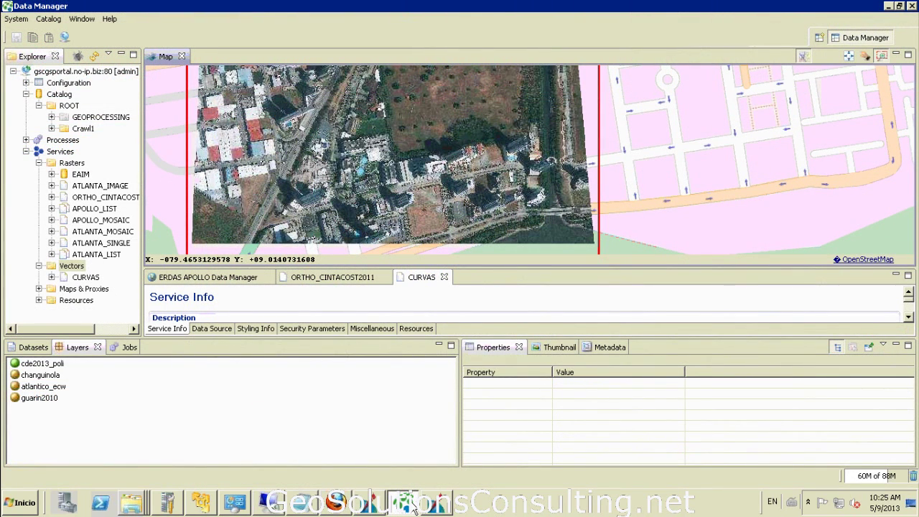
Add pan_dem.img from CATALOGO_ADV > MODELO_ELEVACIONES to the ROOT aggregate with Add Images.
click(38, 163)
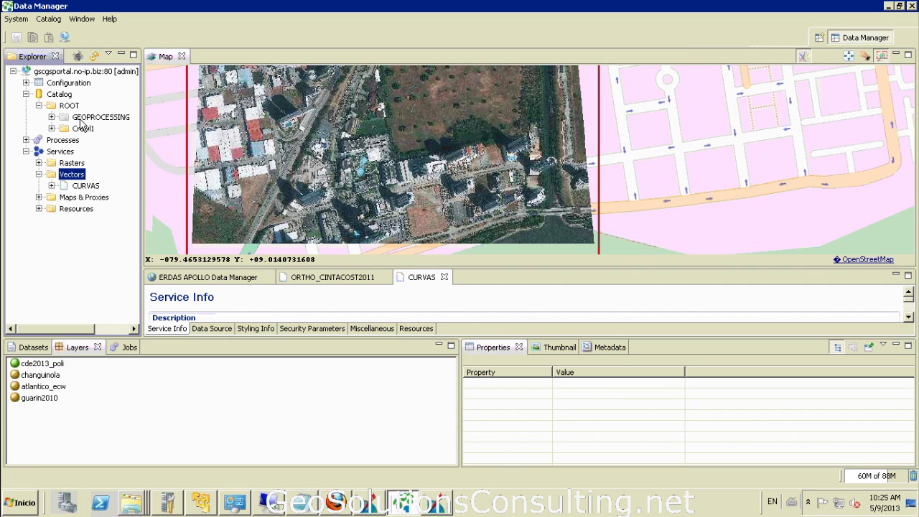
right_click(70, 106)
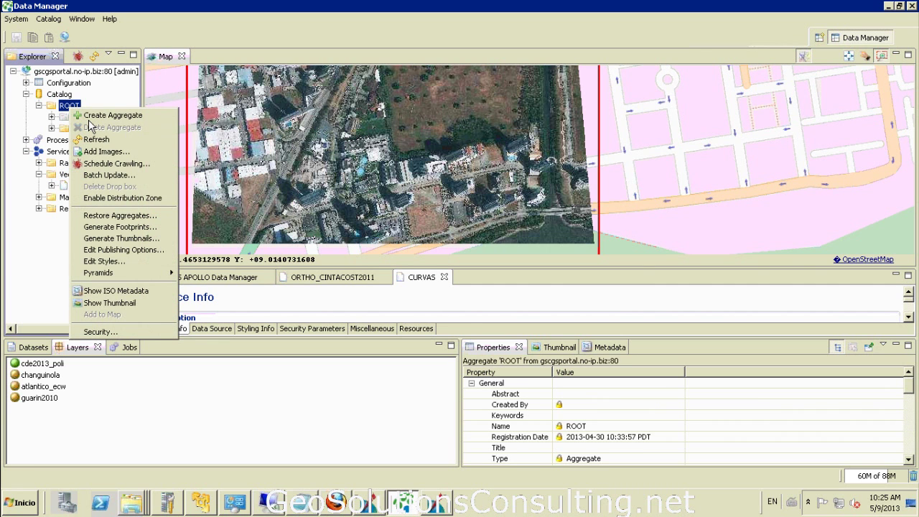
click(105, 151)
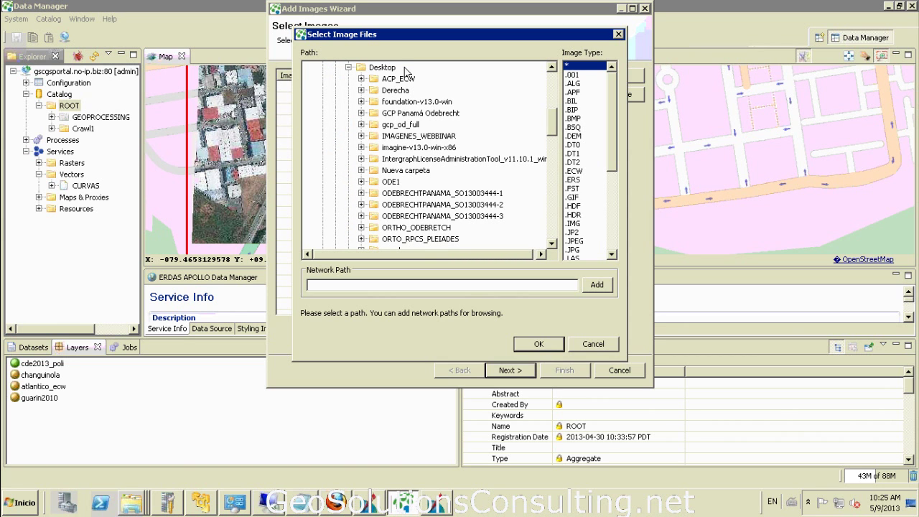
click(360, 135)
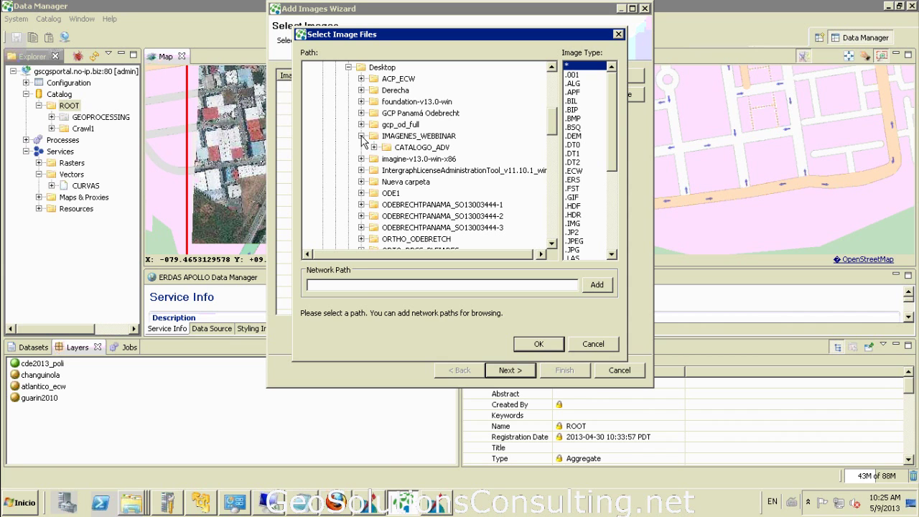
click(373, 147)
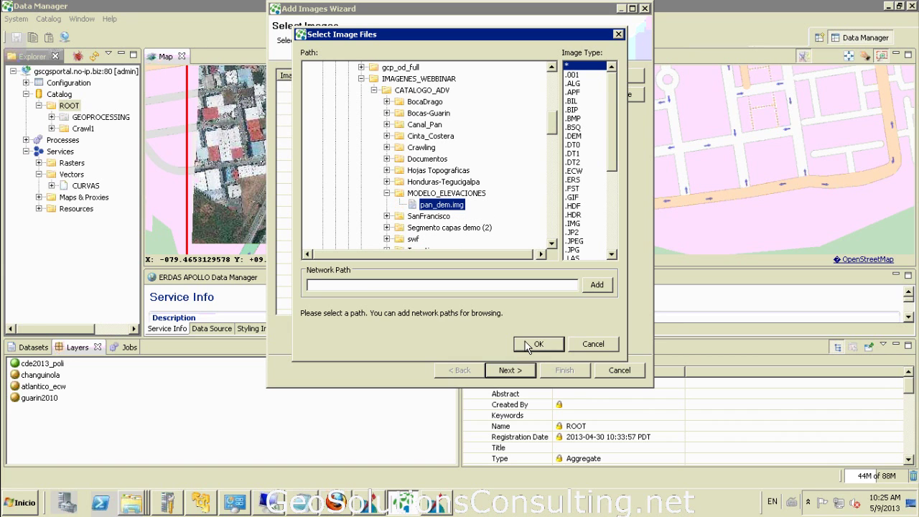
click(534, 344)
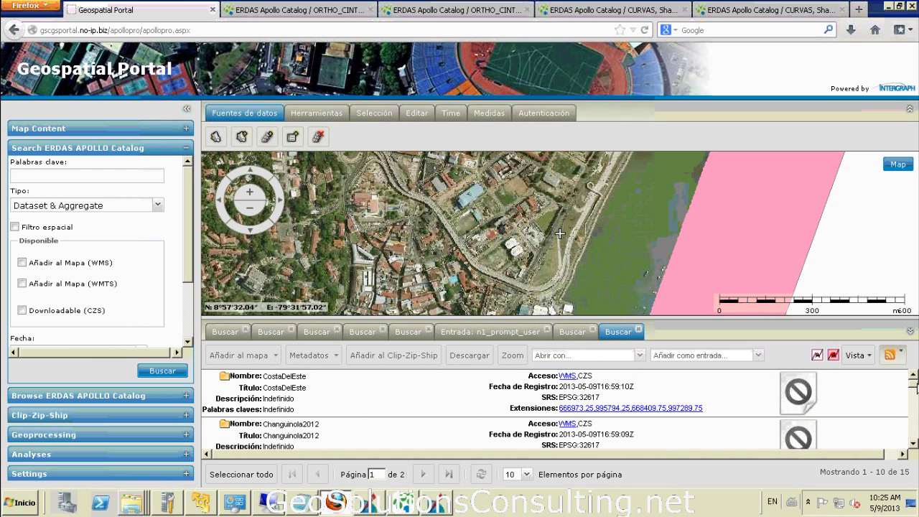
Select the pan_dem result as the n1_prompt_user input and run PintadoRelieve with Ejecutar.
drag(913, 386, 915, 433)
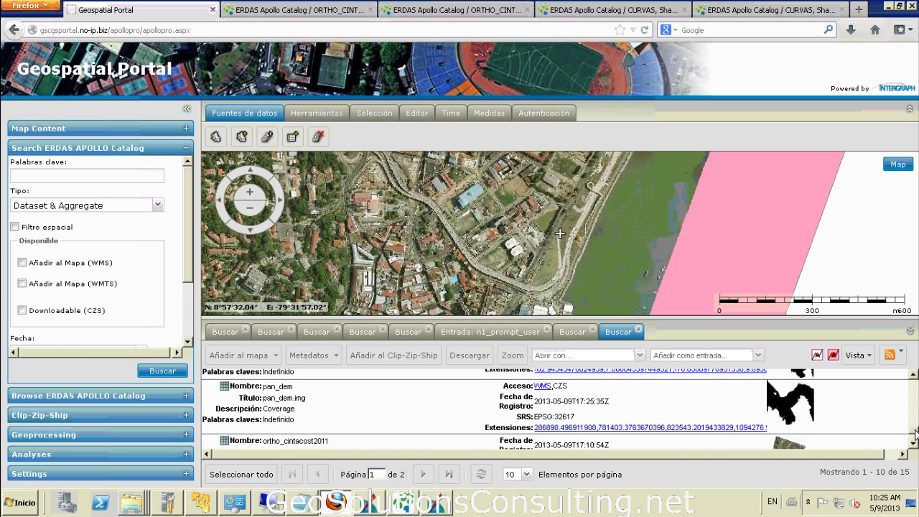
click(717, 405)
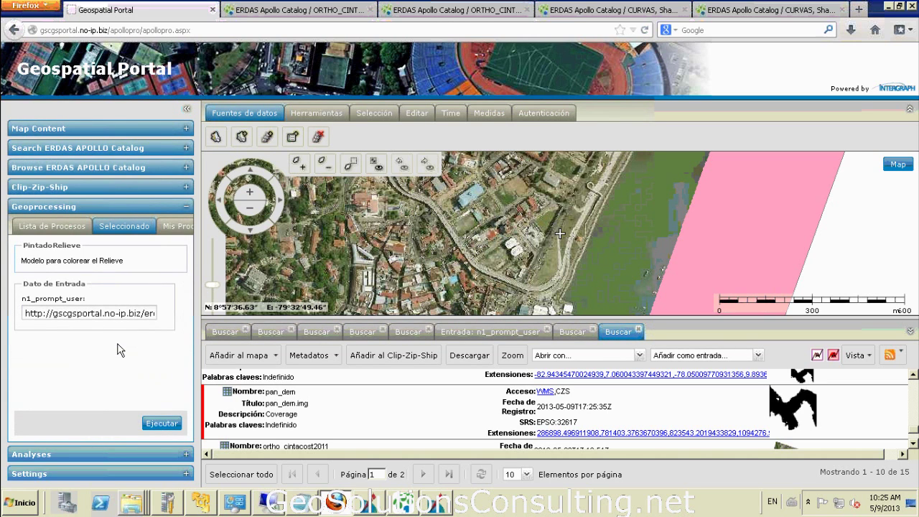
click(165, 424)
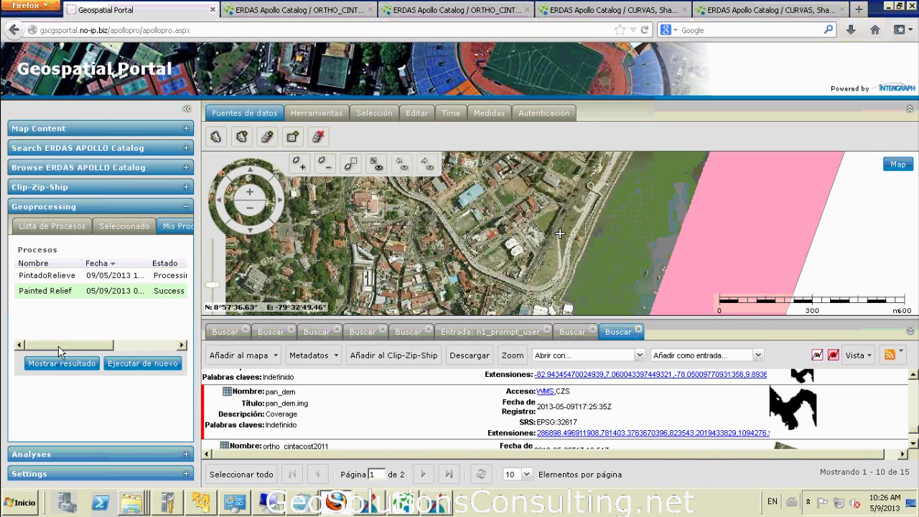
Scroll the Procesos list to check Progreso, then search the catalog with Tipo Cualquiera (97 results).
drag(60, 352, 165, 352)
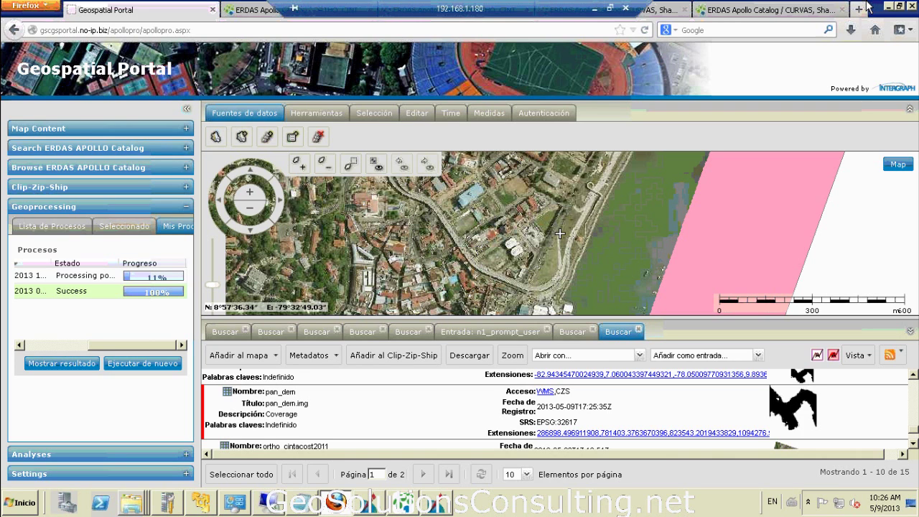
click(144, 148)
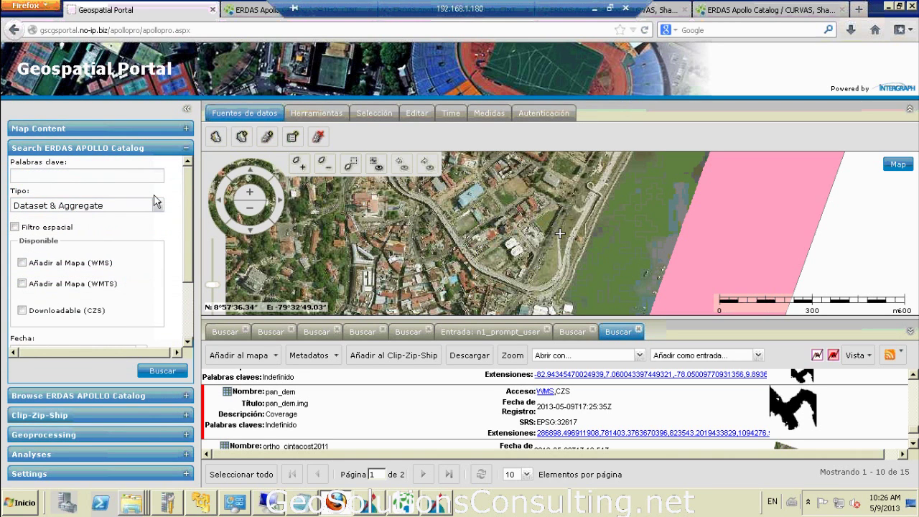
click(156, 203)
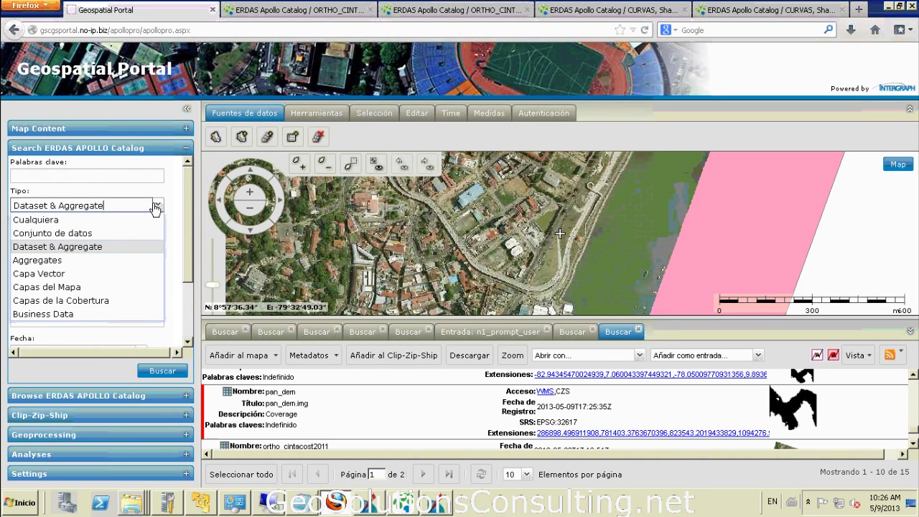
click(156, 219)
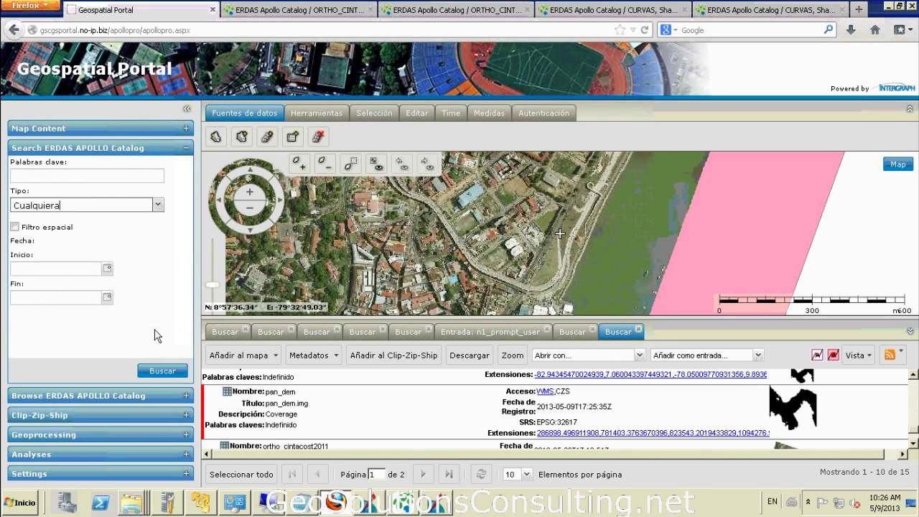
click(162, 371)
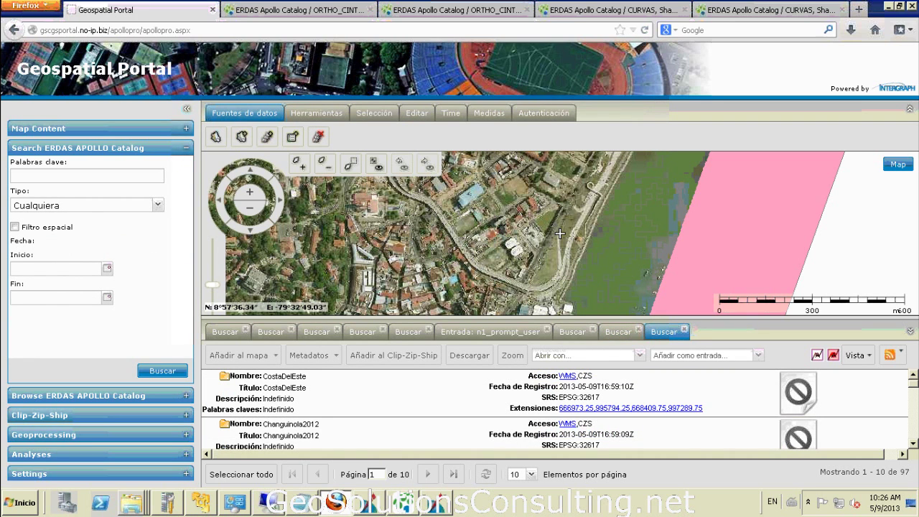
key(alt+Down)
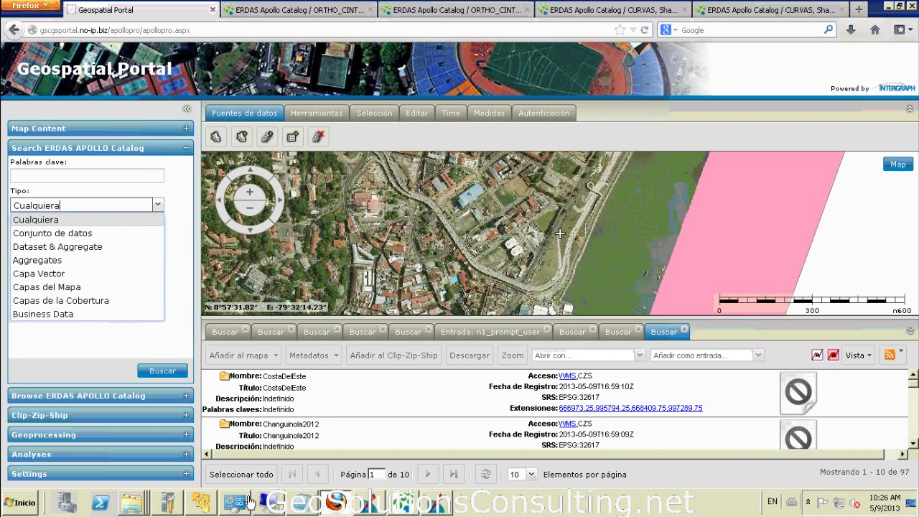
Open GEOPROCESSING > admin > admin_3_Band and add its TRQSDP10C_BEA dataset to the map.
click(248, 500)
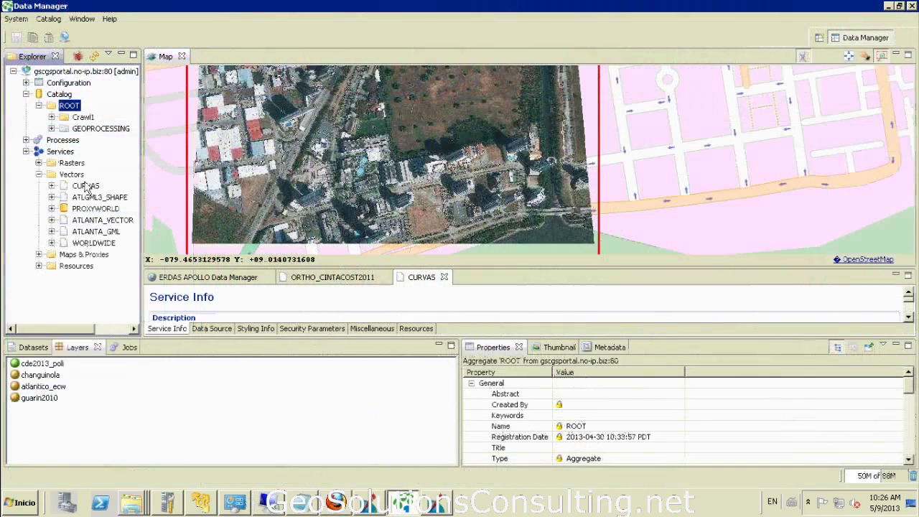
click(51, 129)
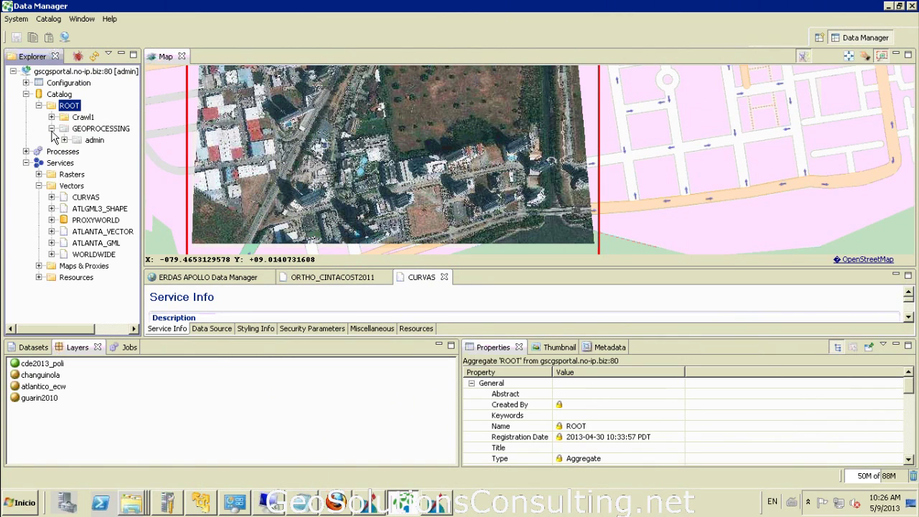
click(65, 140)
click(75, 151)
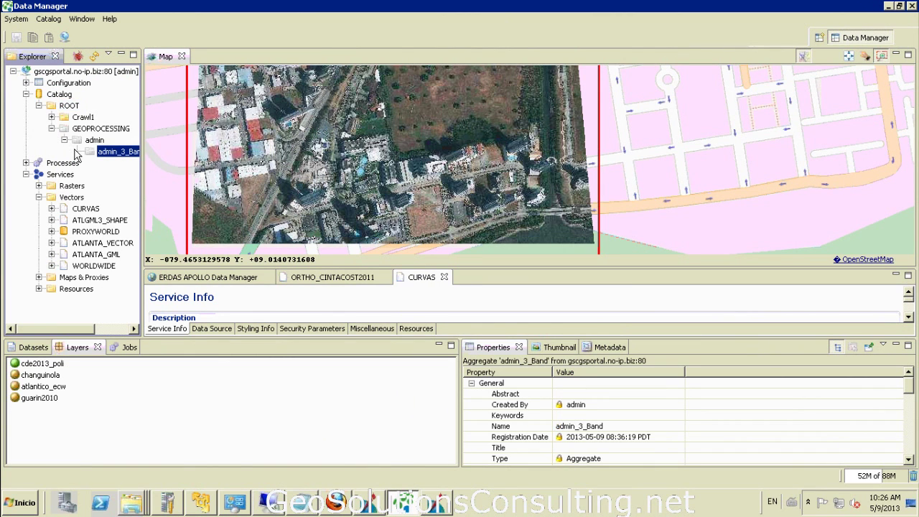
double_click(76, 153)
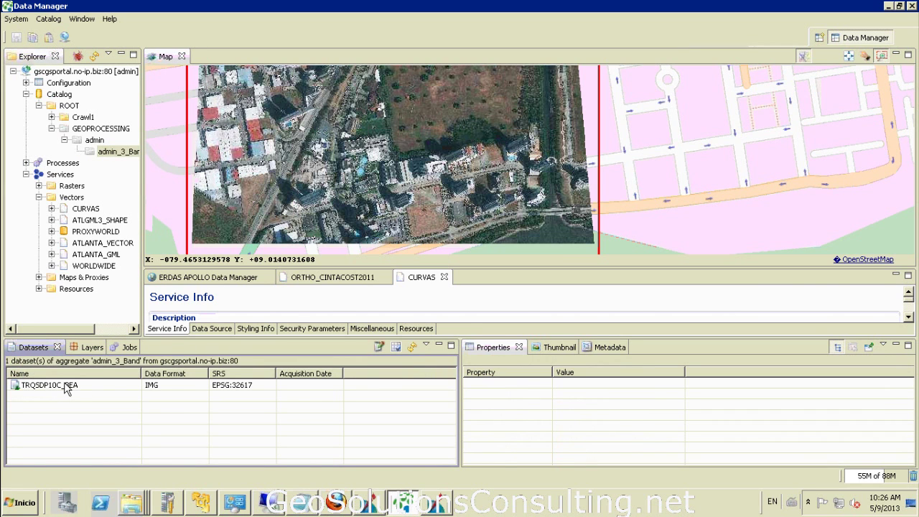
right_click(67, 388)
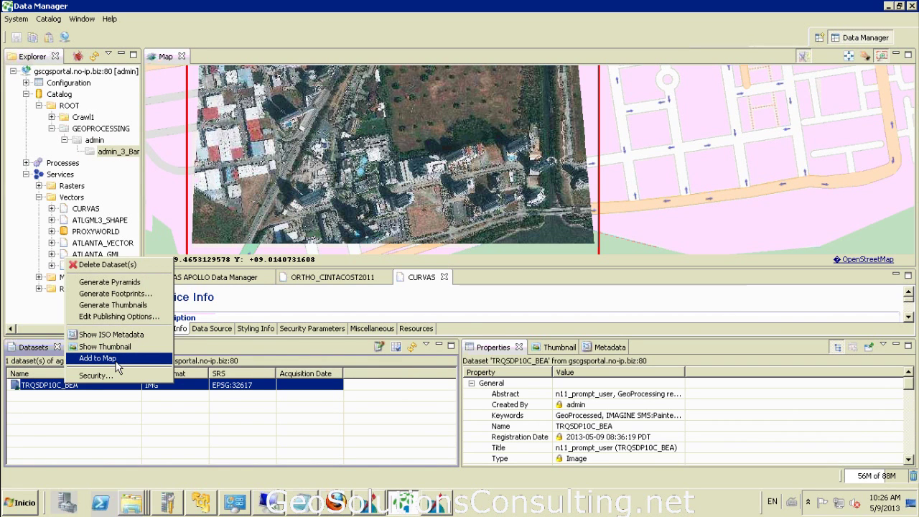
click(97, 358)
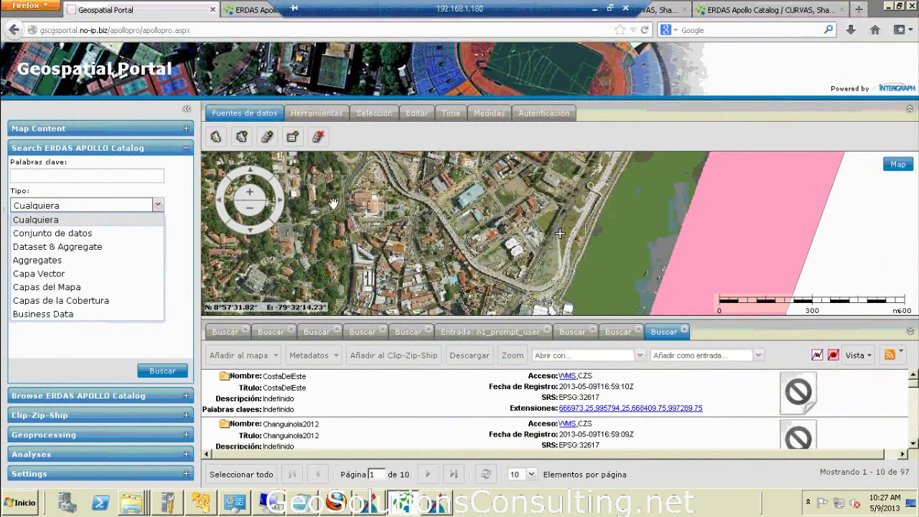
Search the catalog for 'TRQ' and add the TRQSDP10C_BEA result to the map.
click(151, 176)
text(T)
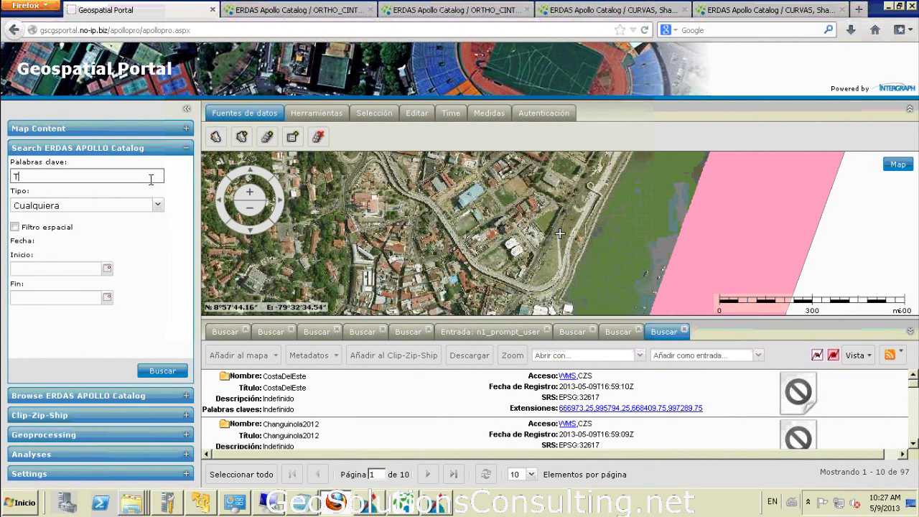
text(RQ)
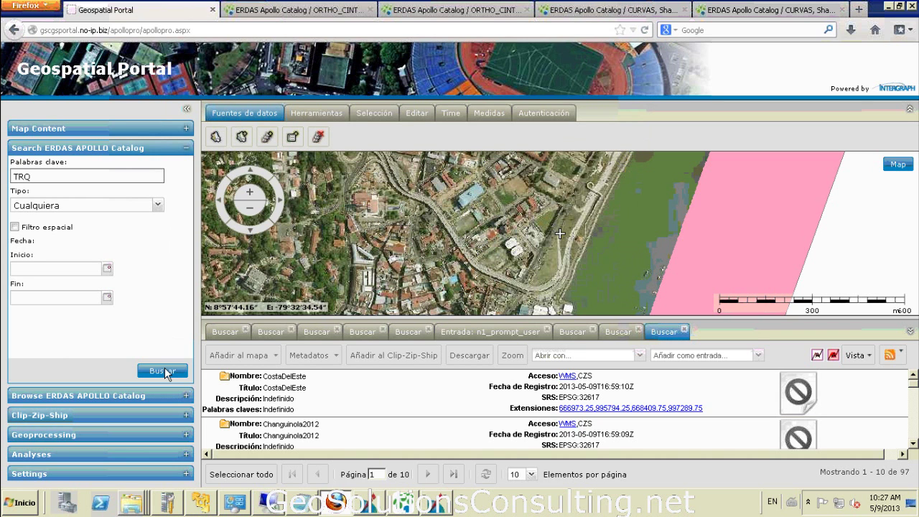
click(163, 371)
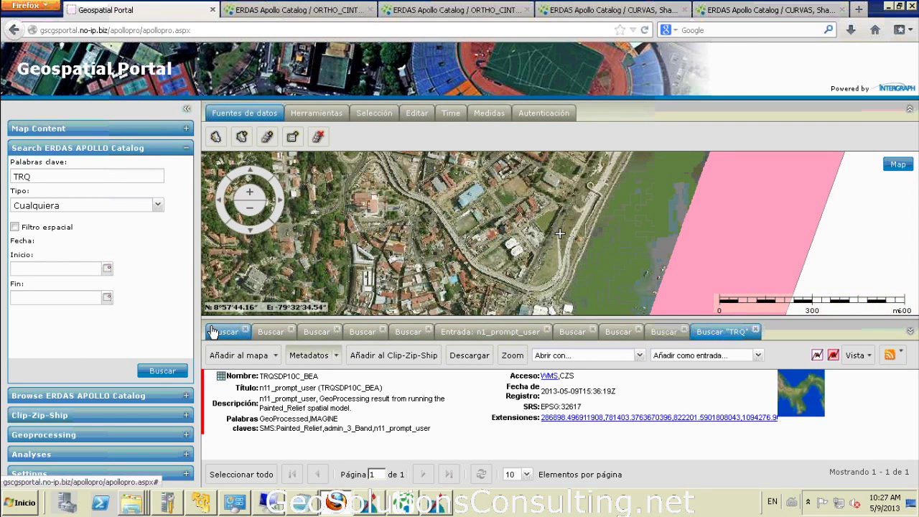
click(226, 357)
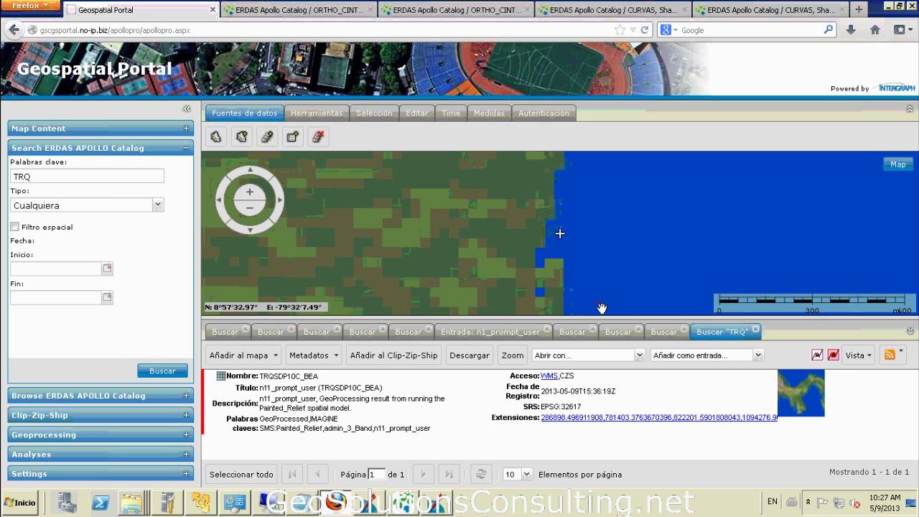
Fit the map to the ERDAS Apollo Advantage layer's extent with Ajustar vista.
mouse_move(322, 173)
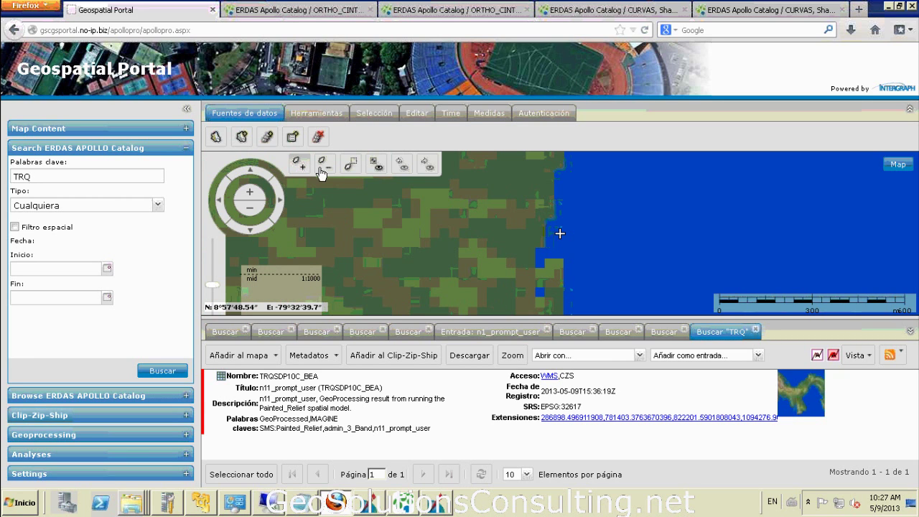
click(180, 128)
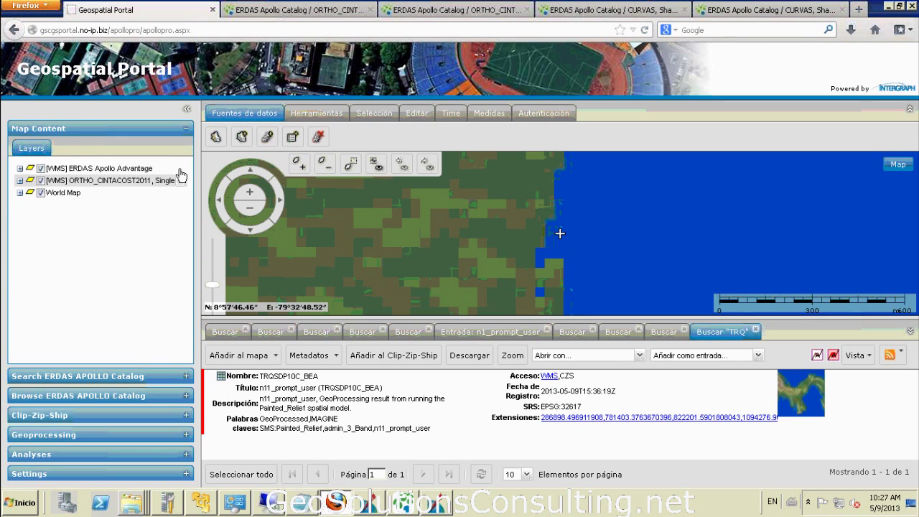
right_click(181, 174)
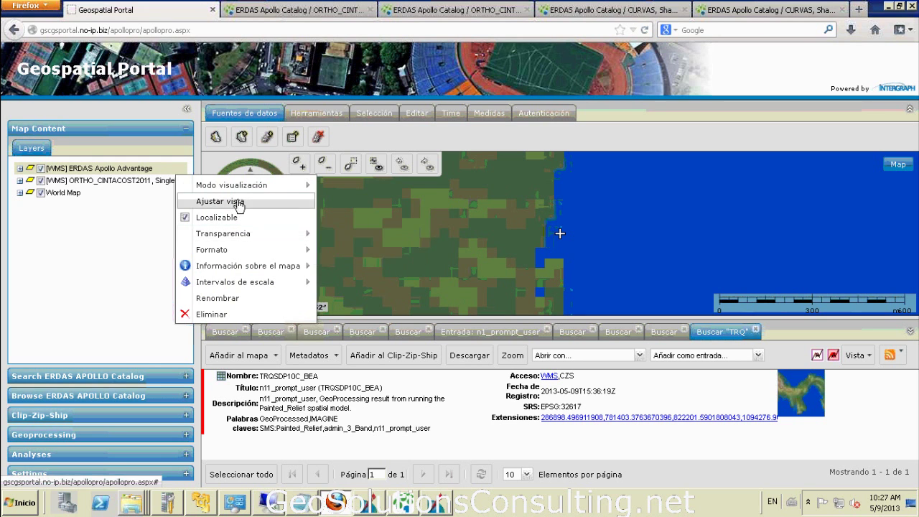
click(234, 205)
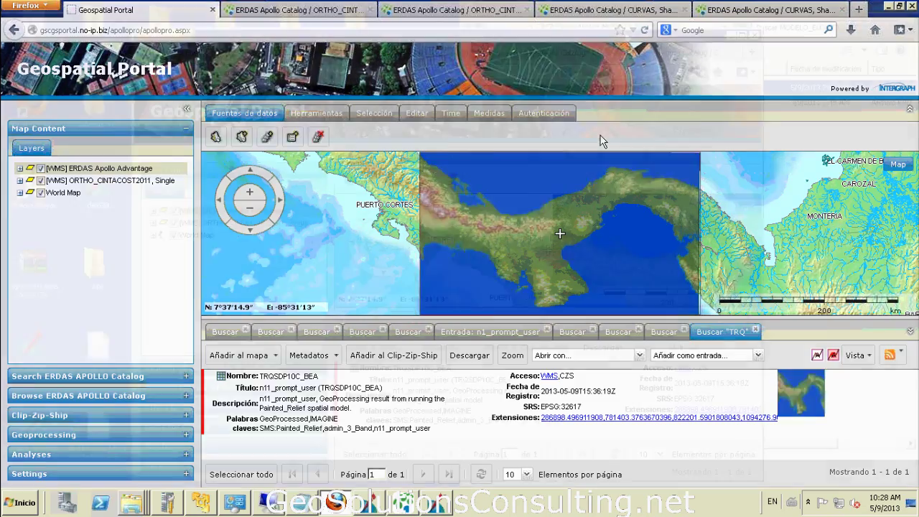
Restore and move the Firefox window aside, then bring ERDAS APOLLO Data Manager to the front.
drag(617, 6, 625, 37)
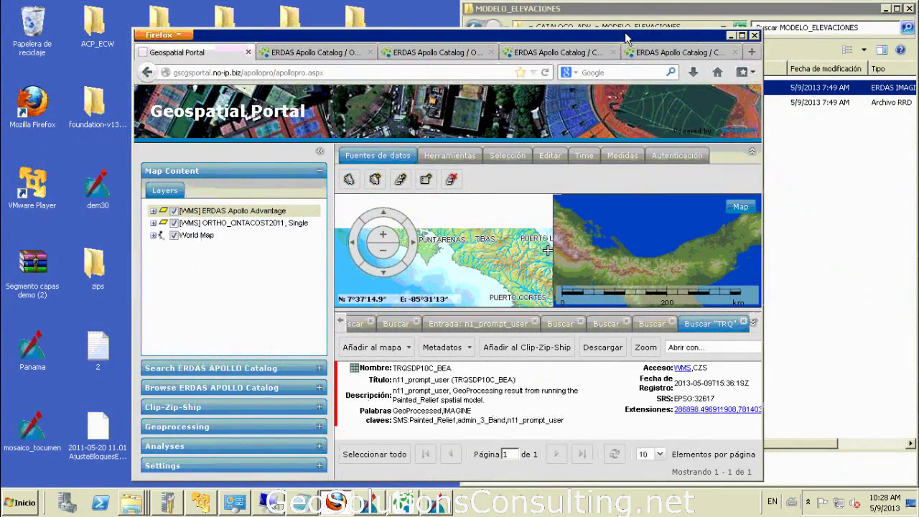
drag(625, 32, 475, 42)
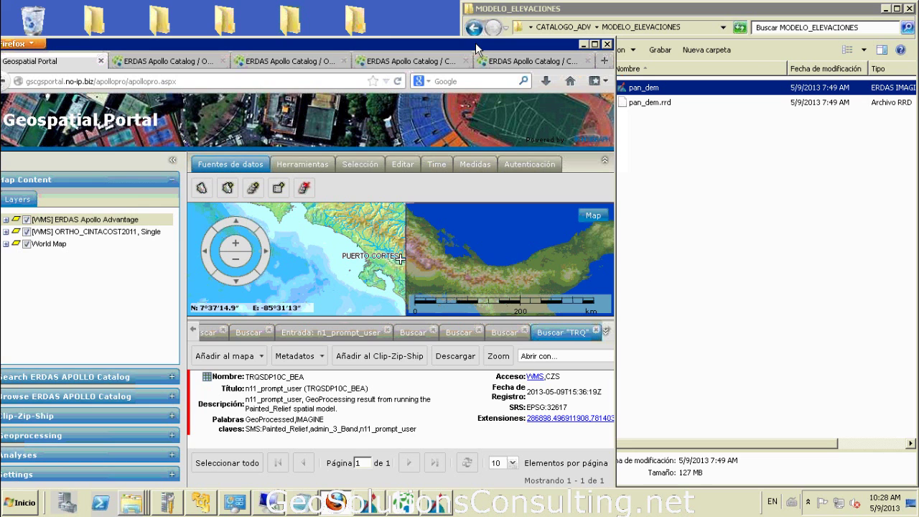
click(402, 502)
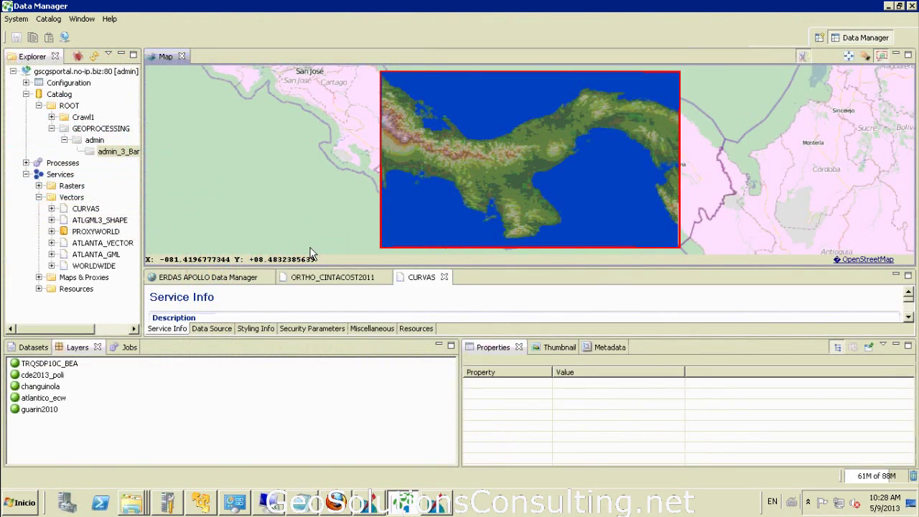
Select the ROOT catalog aggregate and launch the Add Images Wizard, browsing C:\.
click(60, 127)
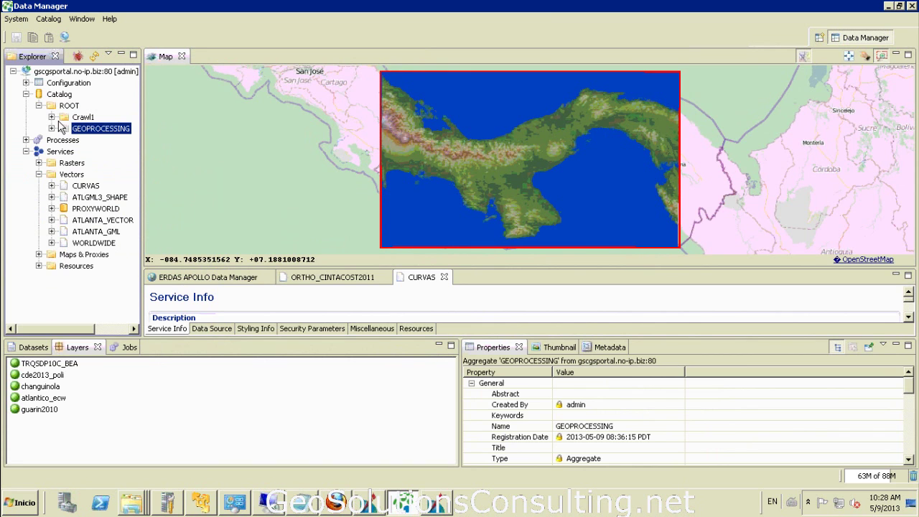
key(Left)
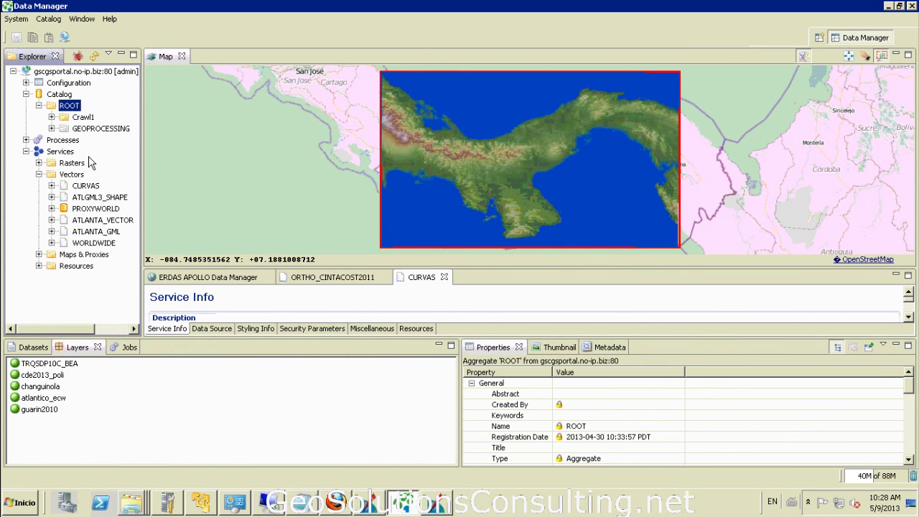
double_click(91, 164)
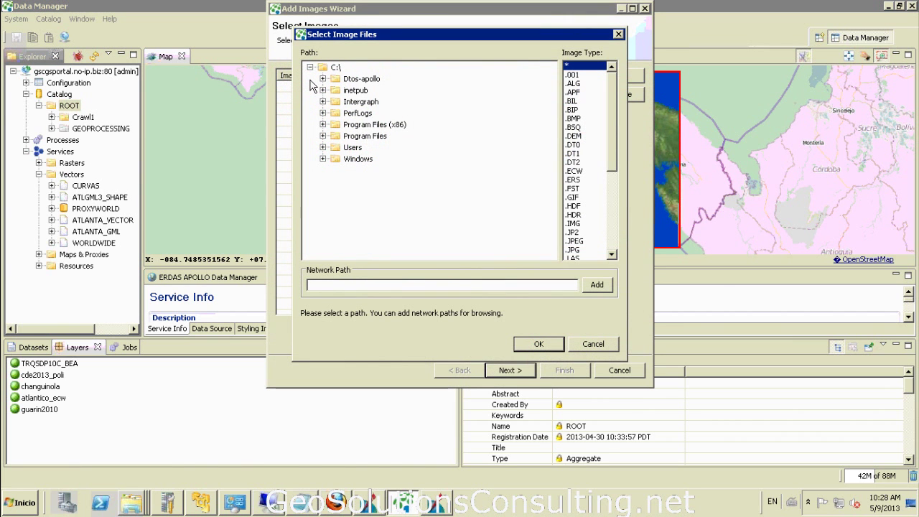
Pick pointcloud_boca_drago-rgb.las from Desktop\IMAGENES_WEBBINAR\CATALOGO_ADV\BocaDrago\Point_Cloud and finish the wizard.
click(322, 147)
click(335, 158)
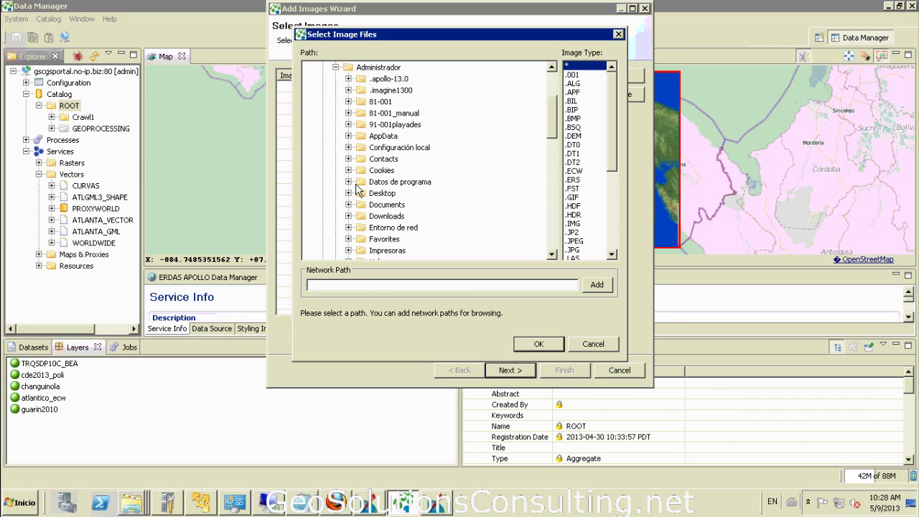
drag(553, 112, 553, 117)
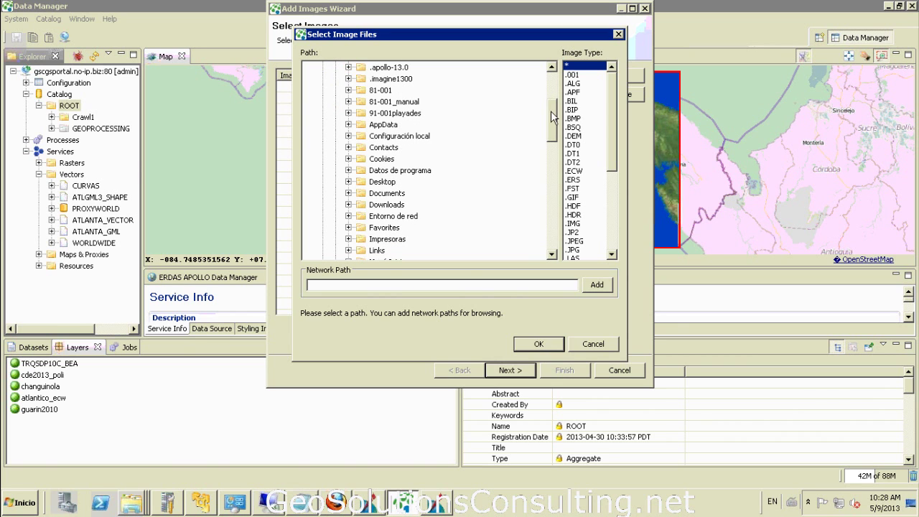
click(348, 182)
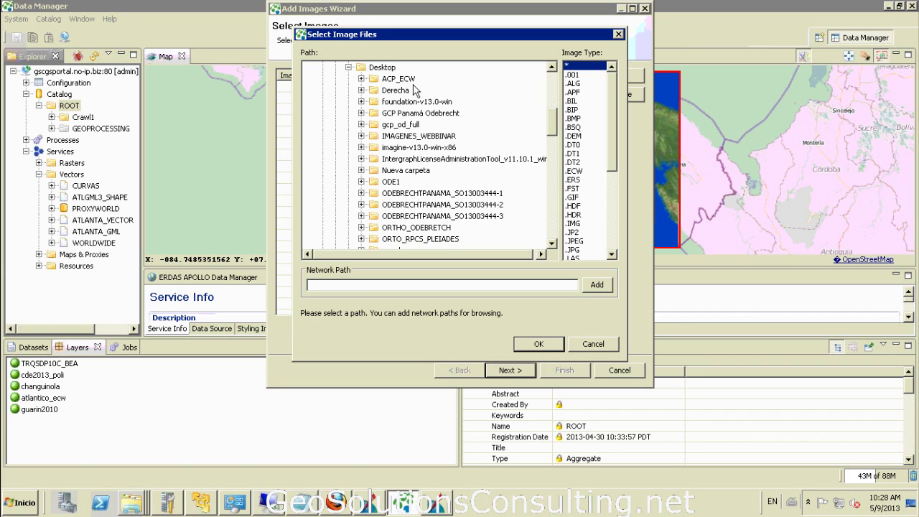
click(361, 135)
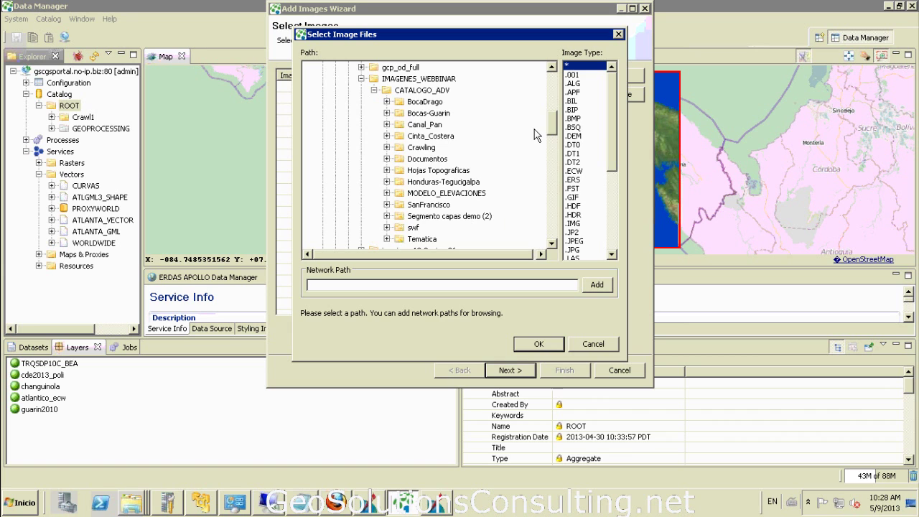
click(387, 101)
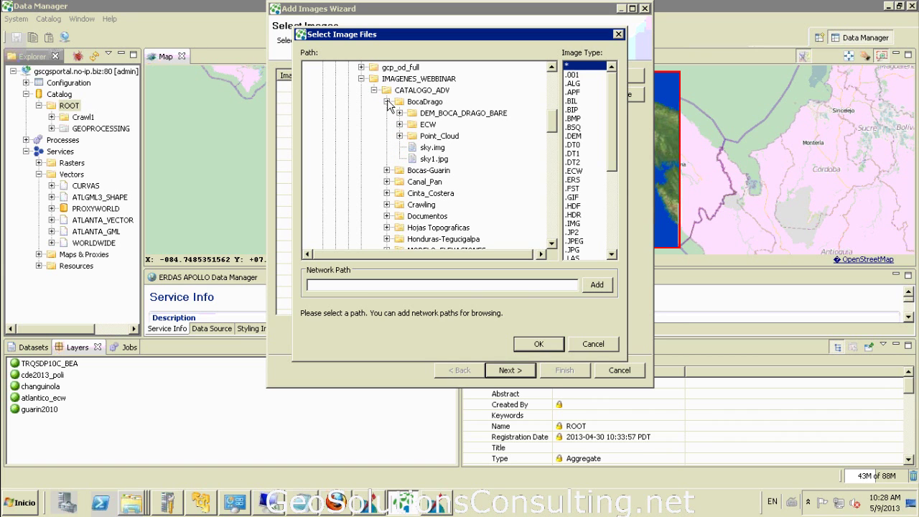
click(399, 136)
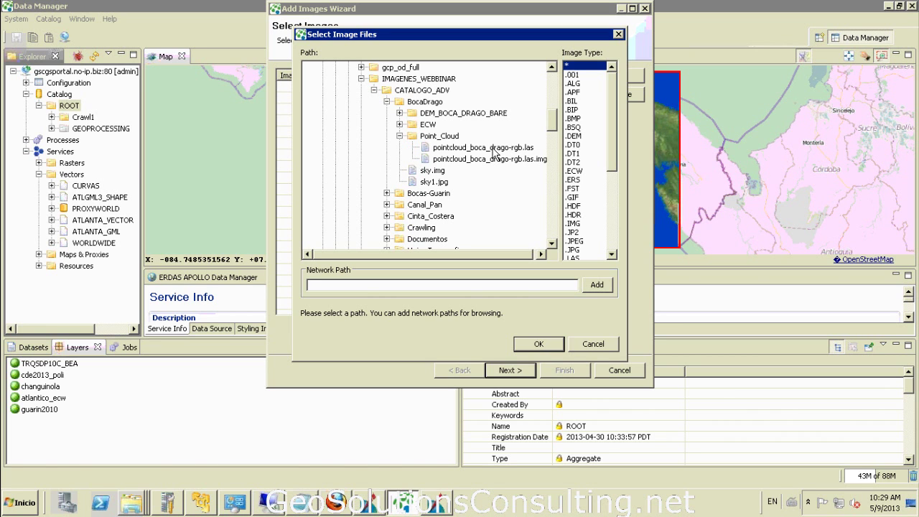
double_click(494, 152)
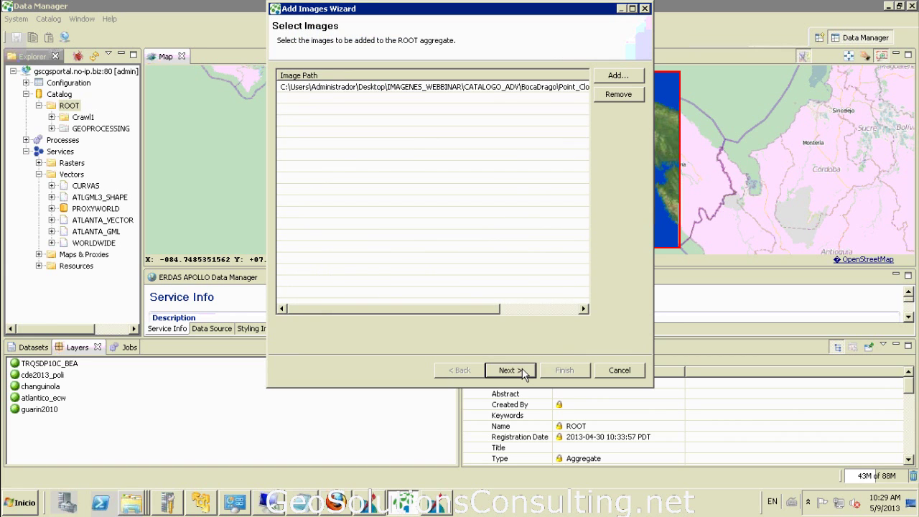
click(508, 370)
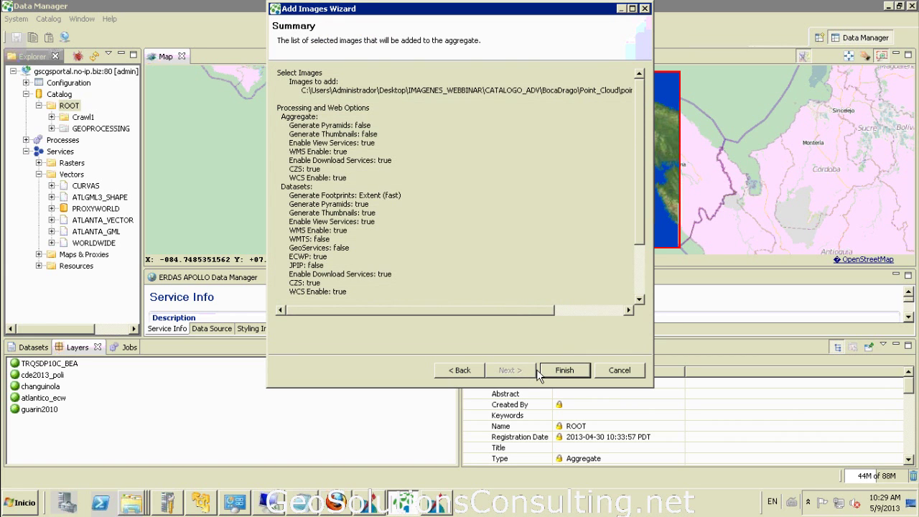
click(540, 372)
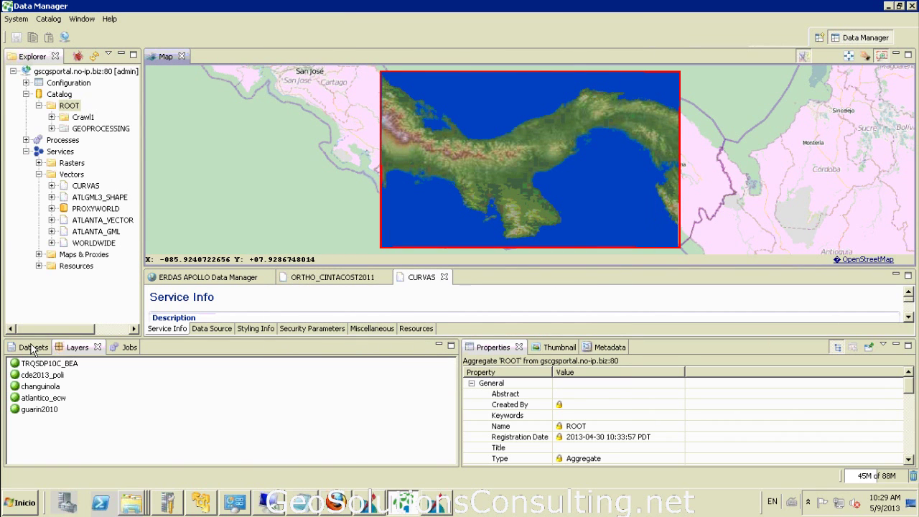
Add pointcloud_boca_drago-rgb from the ROOT Datasets list to the map and zoom to its extent.
click(32, 347)
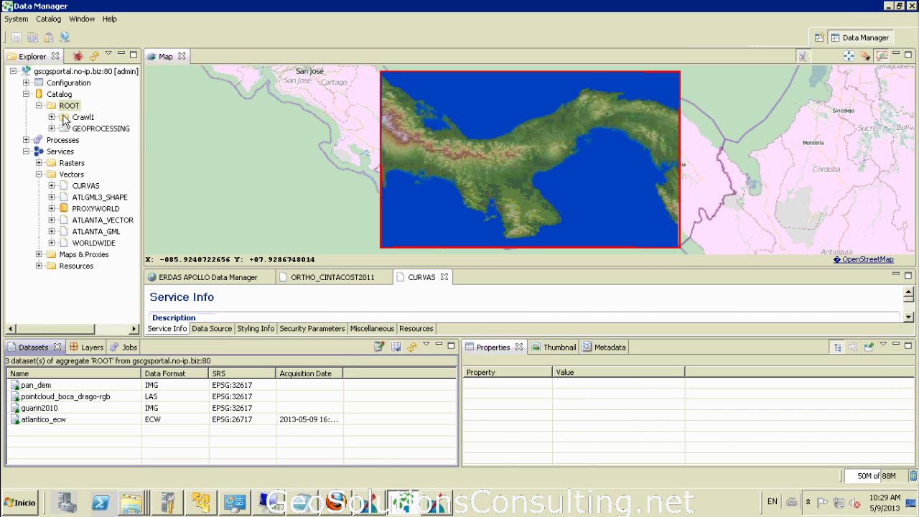
right_click(62, 397)
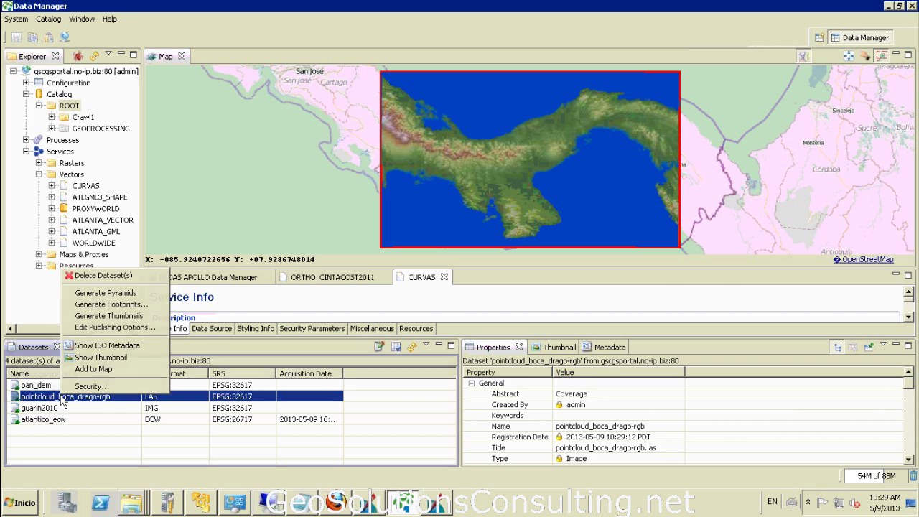
click(101, 370)
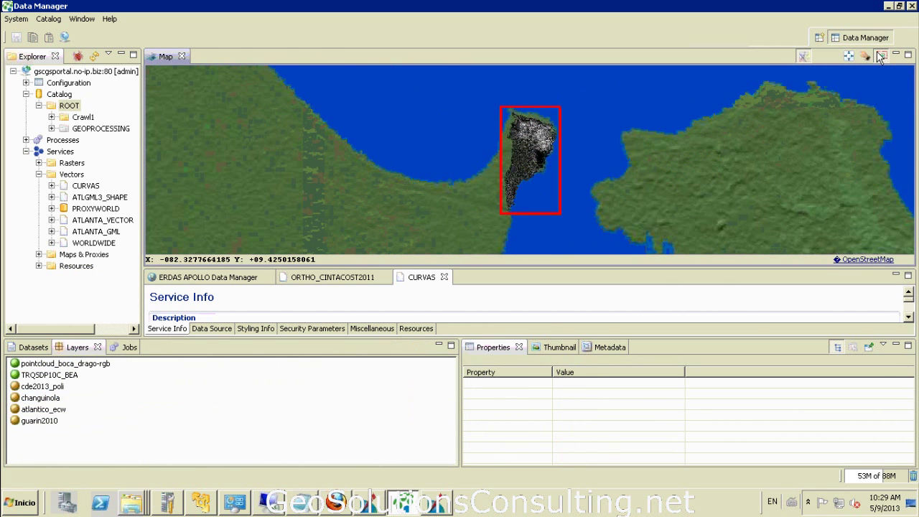
click(880, 56)
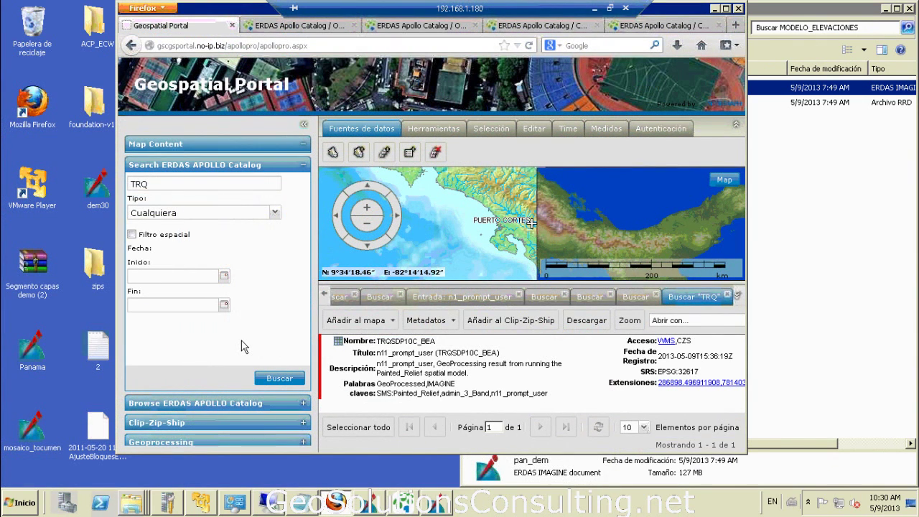
Run a keyword search ('BRAGO') and add the pointcloud_boca_drago-rgb result to the map.
click(187, 193)
text(B)
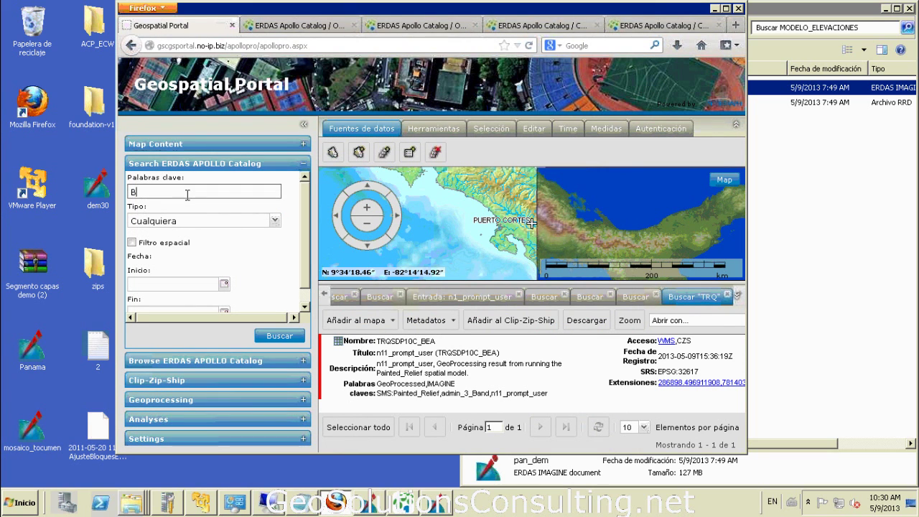
text(RAGO)
key(Return)
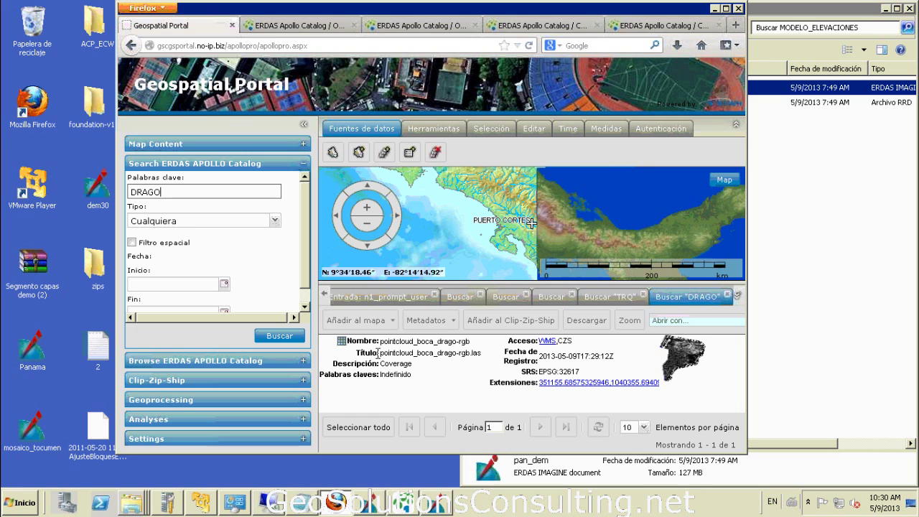
click(528, 345)
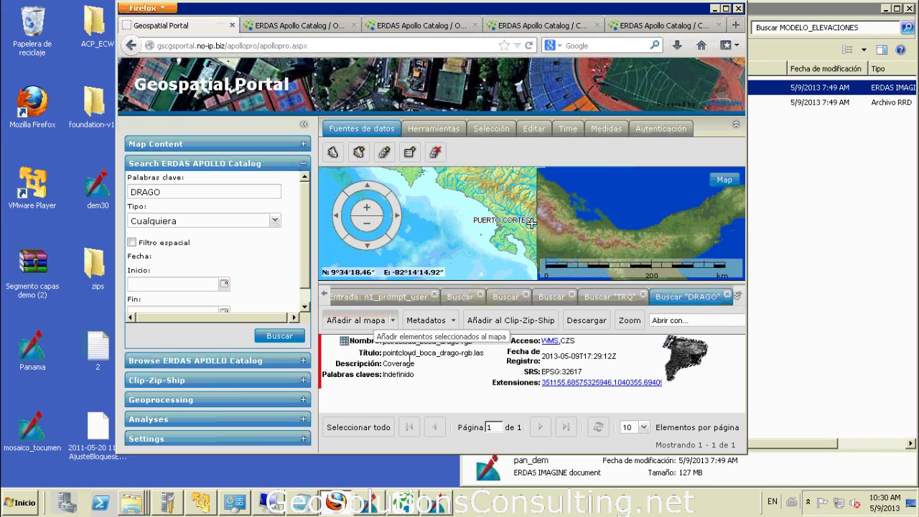
click(366, 320)
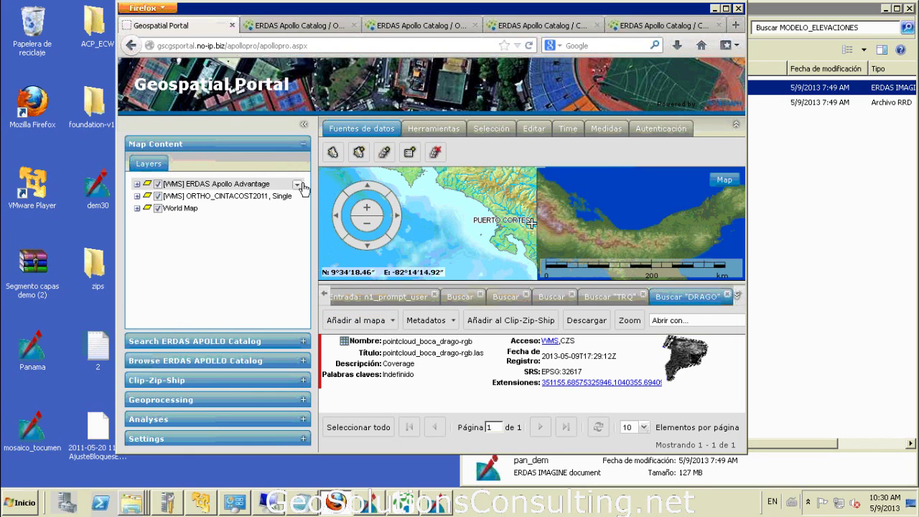
Zoom to the layer's full extent and add the pointcloud_boca_drago-rgb sublayer to Clip-Zip-Ship.
click(297, 185)
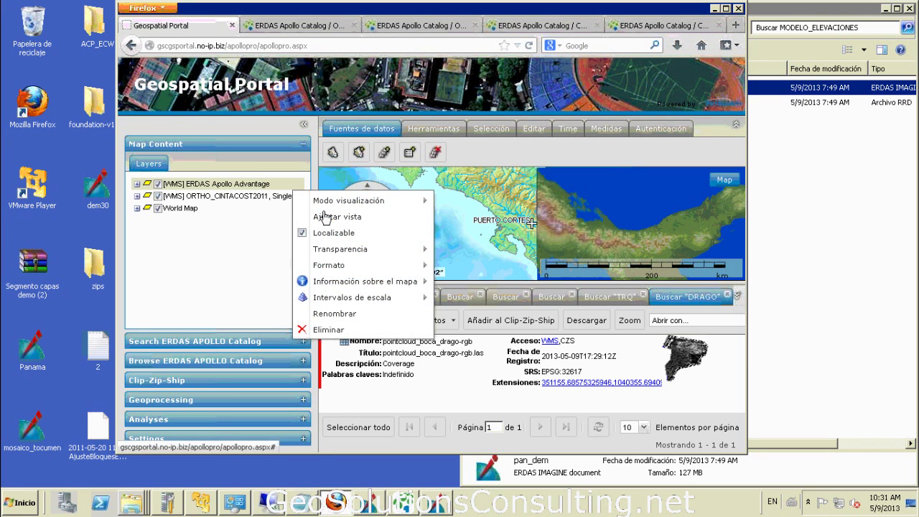
click(325, 216)
click(137, 184)
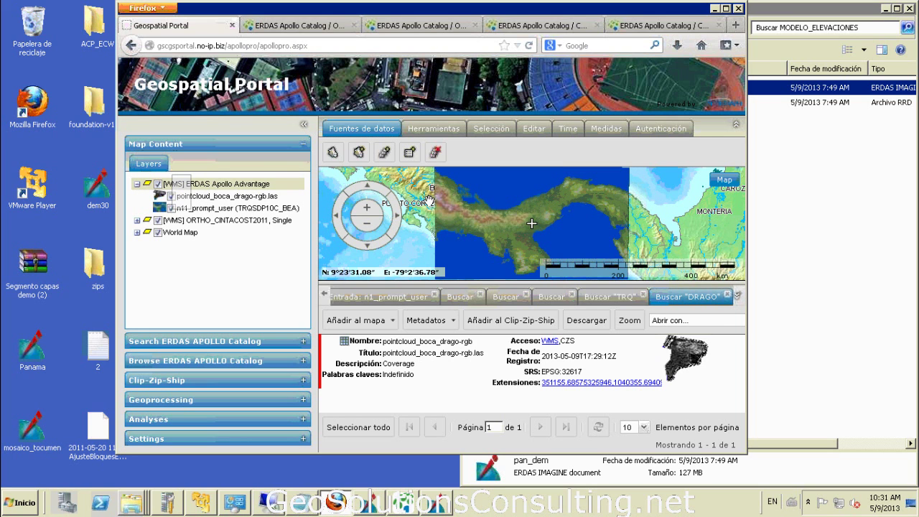
click(237, 195)
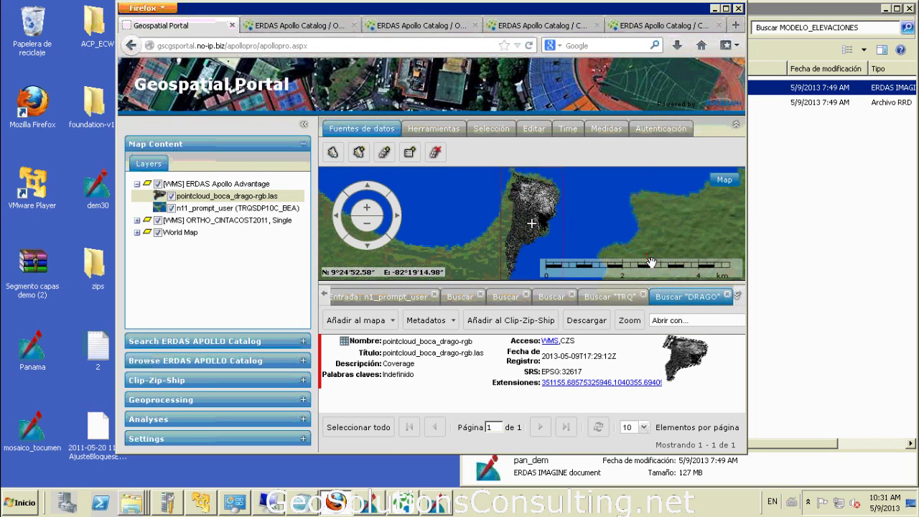
click(526, 321)
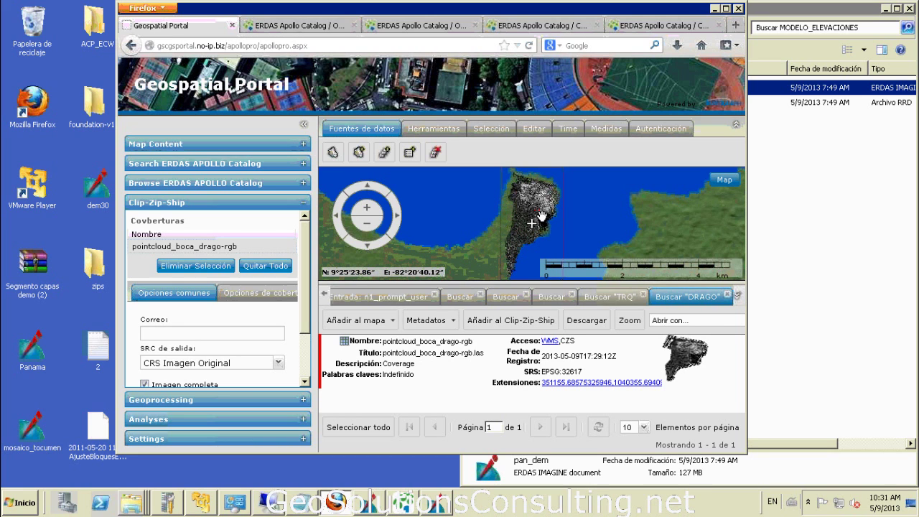
Uncheck Imagen completa and draw the clip area on the map over the point cloud.
scroll(307, 302, down, 1)
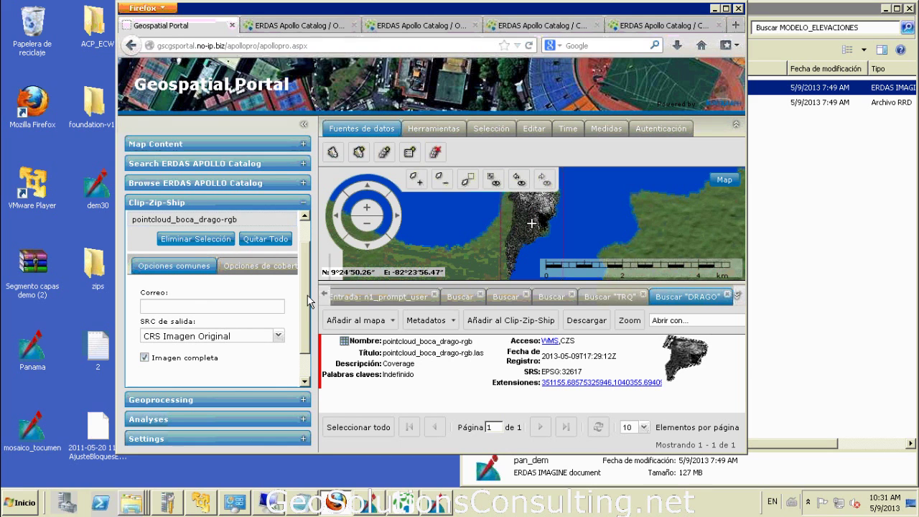
scroll(307, 297, down, 1)
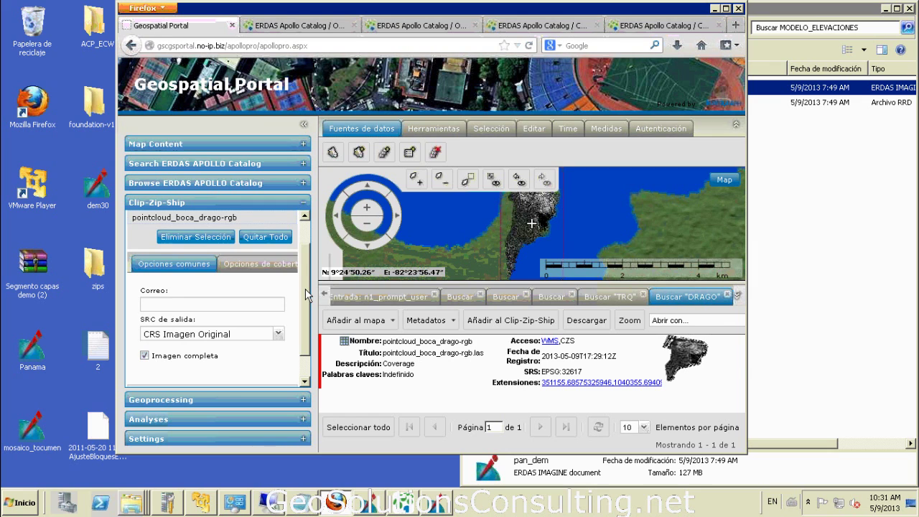
scroll(281, 317, down, 2)
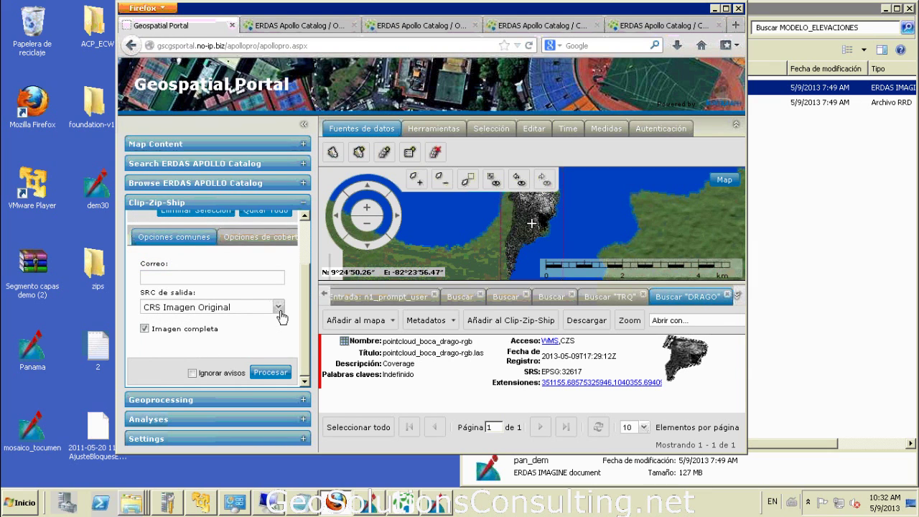
click(144, 329)
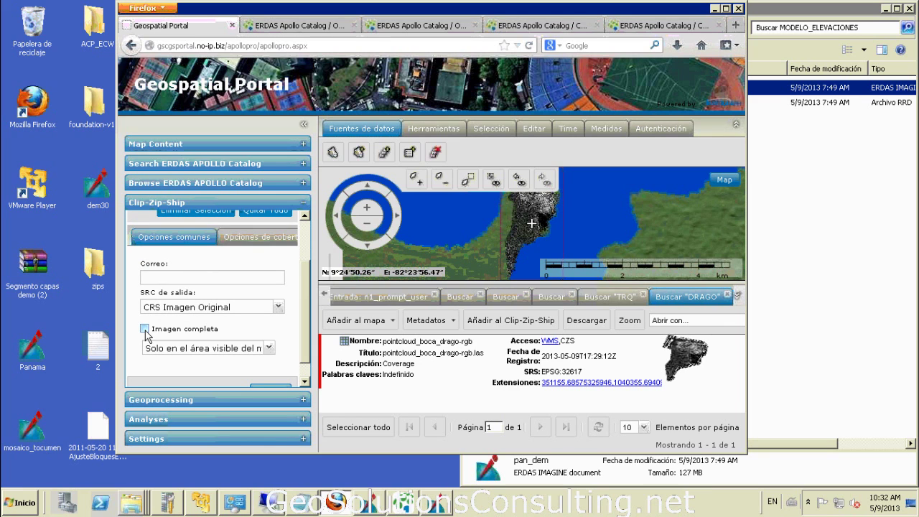
click(172, 348)
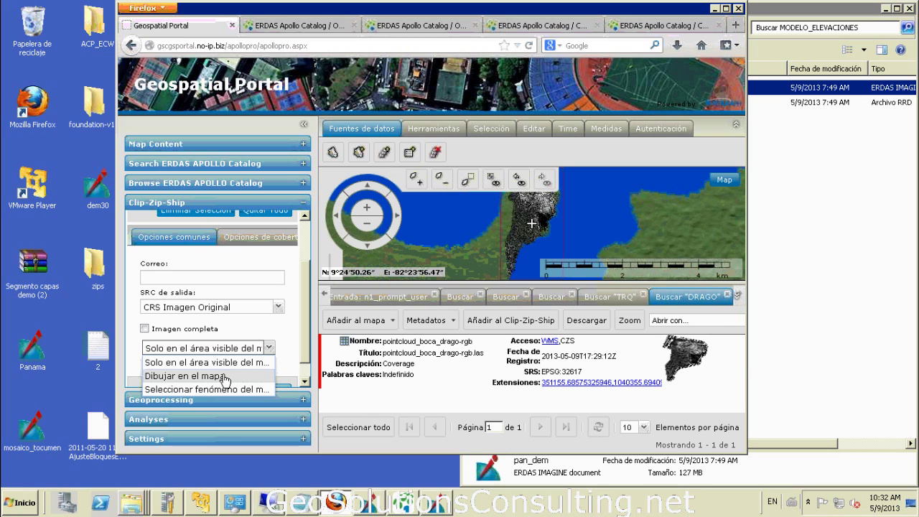
click(224, 376)
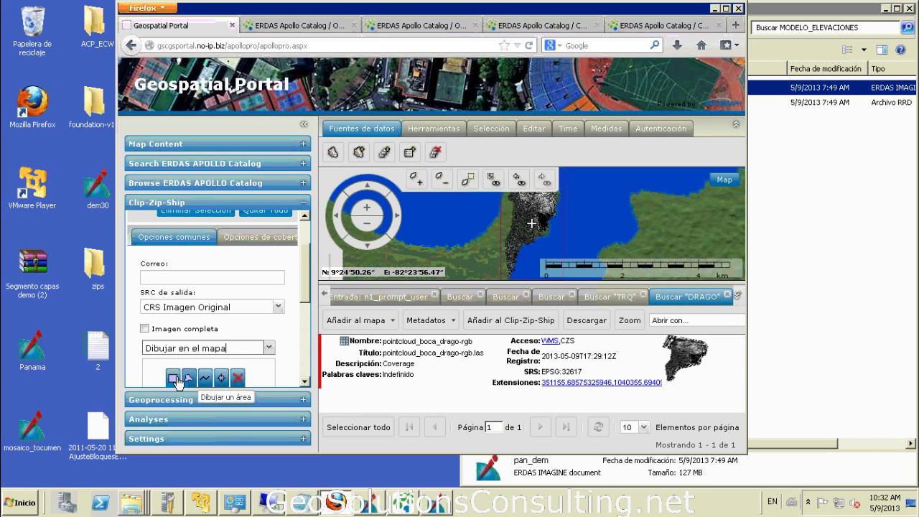
click(173, 378)
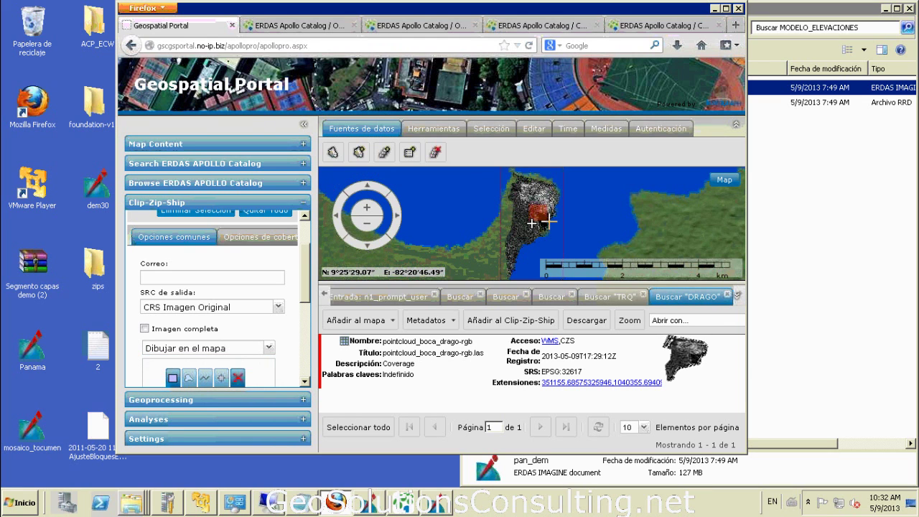
click(547, 222)
Enter the delivery e-mail address in Correo and show the Opciones de cobertura settings.
click(273, 278)
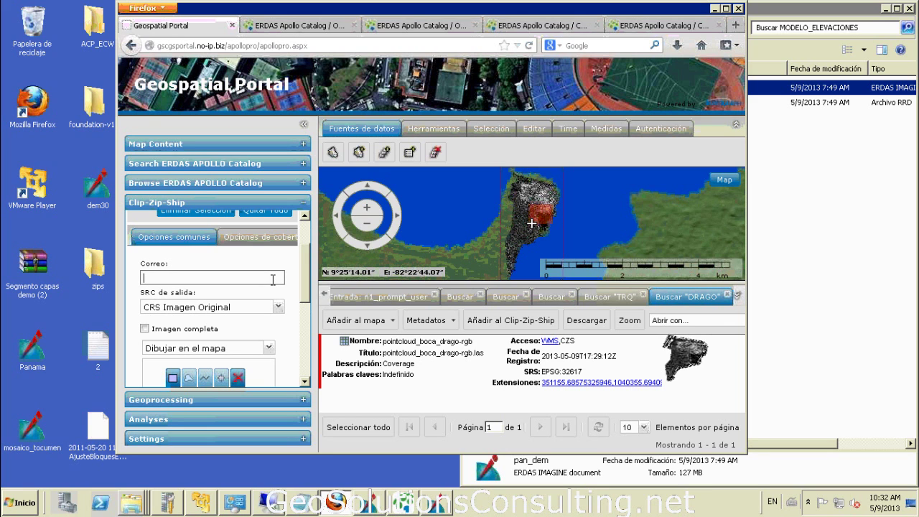
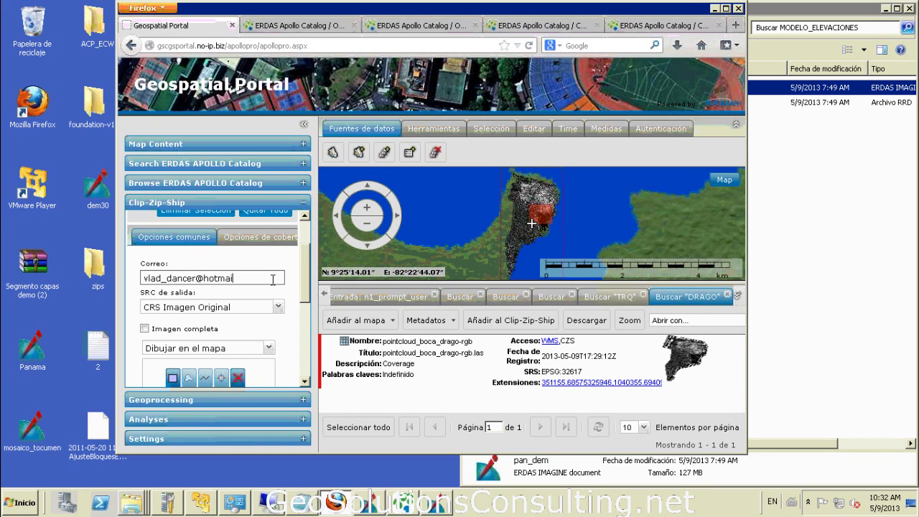
scroll(308, 329, down, 2)
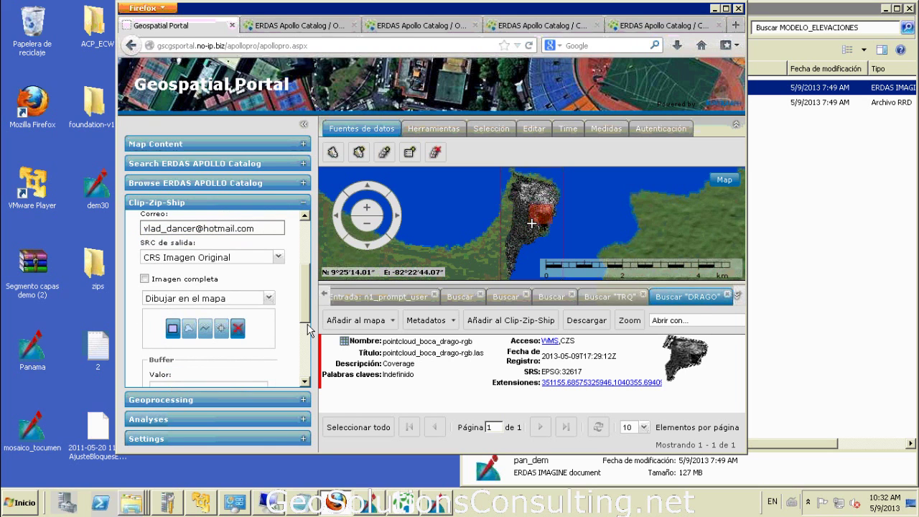
click(258, 293)
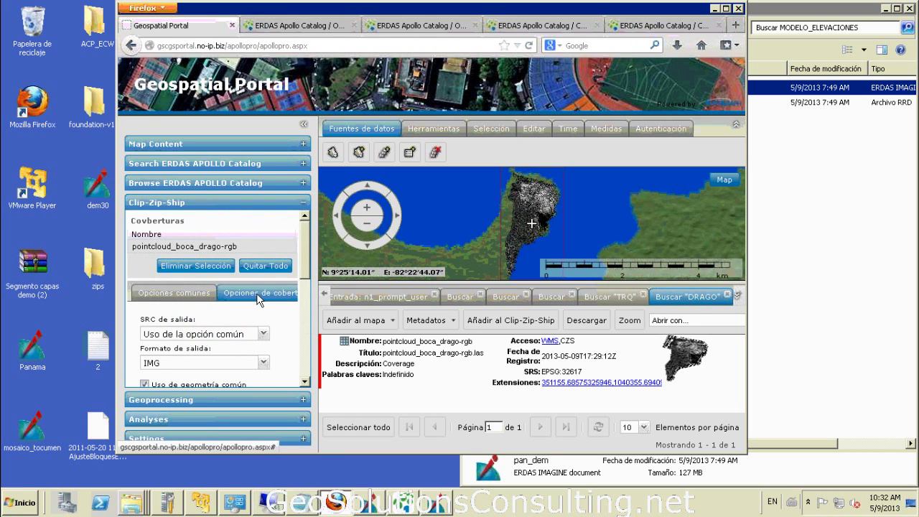
Set the output format to LAS, include all classification classes, and submit the order.
scroll(258, 298, down, 1)
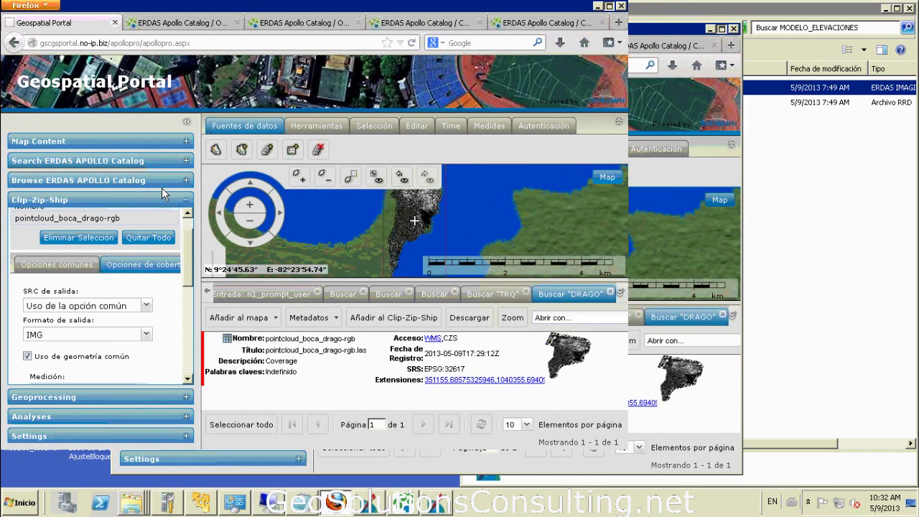
click(93, 322)
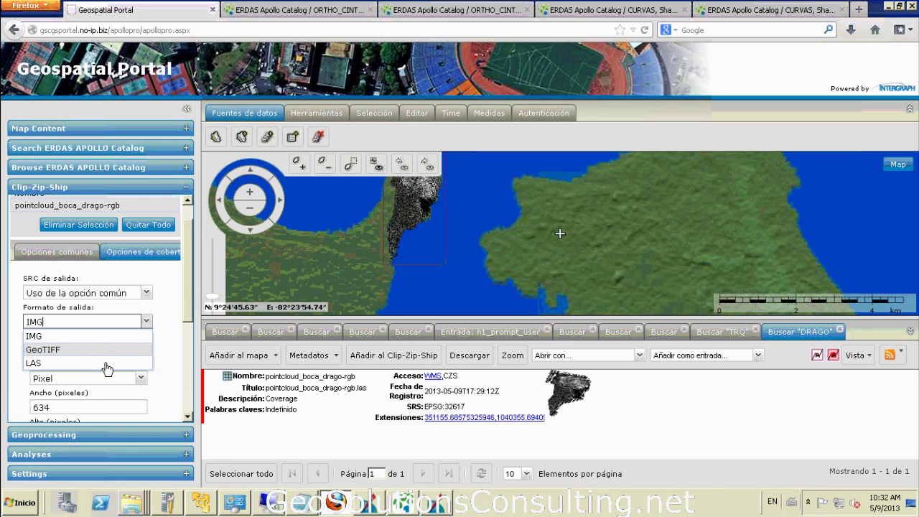
click(107, 363)
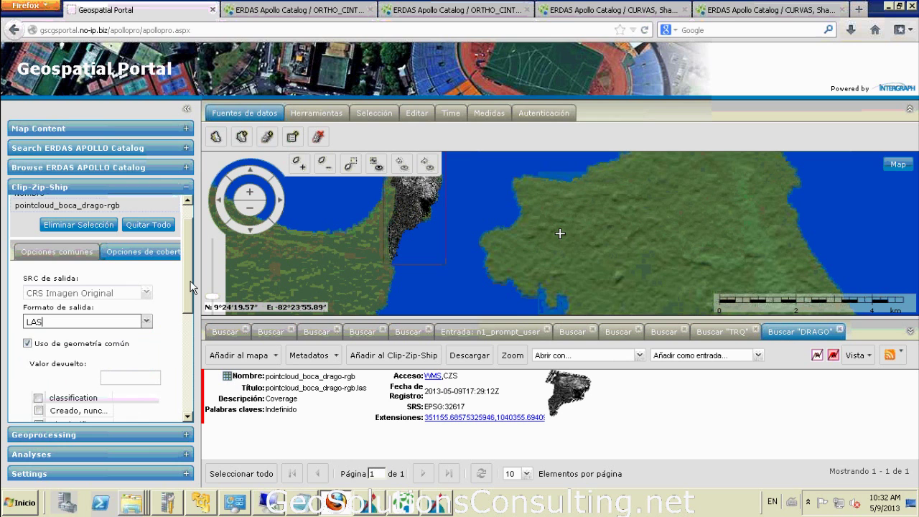
drag(188, 287, 188, 352)
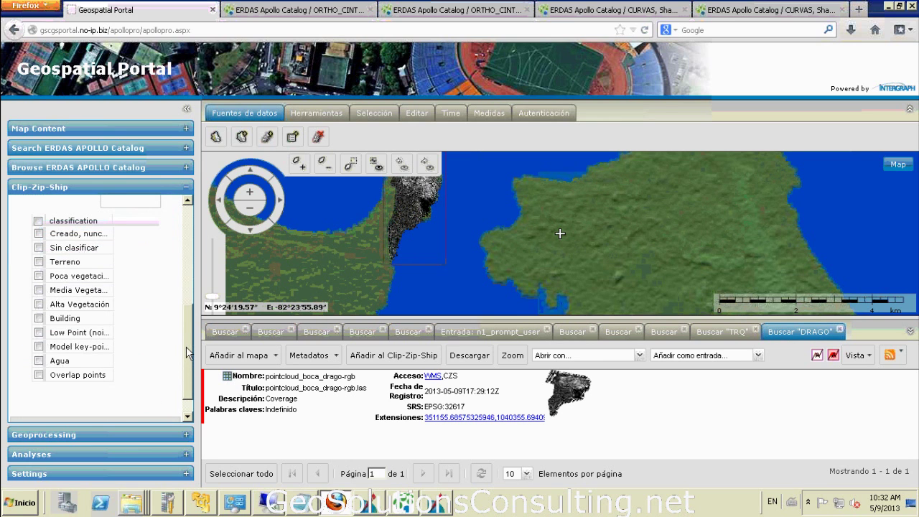
scroll(46, 243, up, 1)
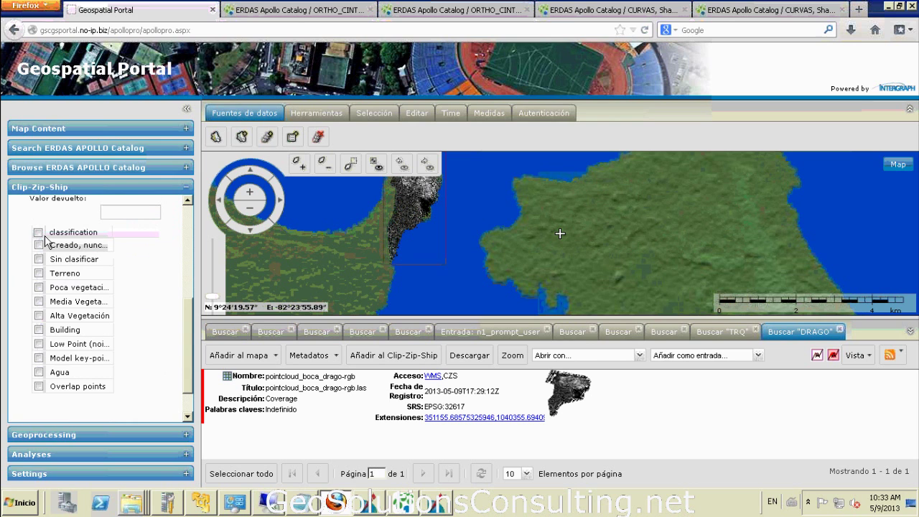
click(46, 234)
scroll(190, 402, down, 3)
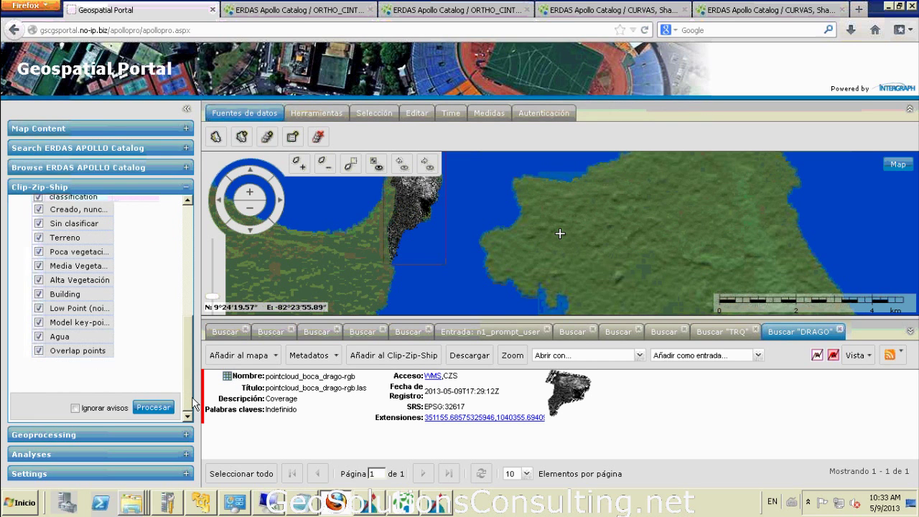
click(161, 408)
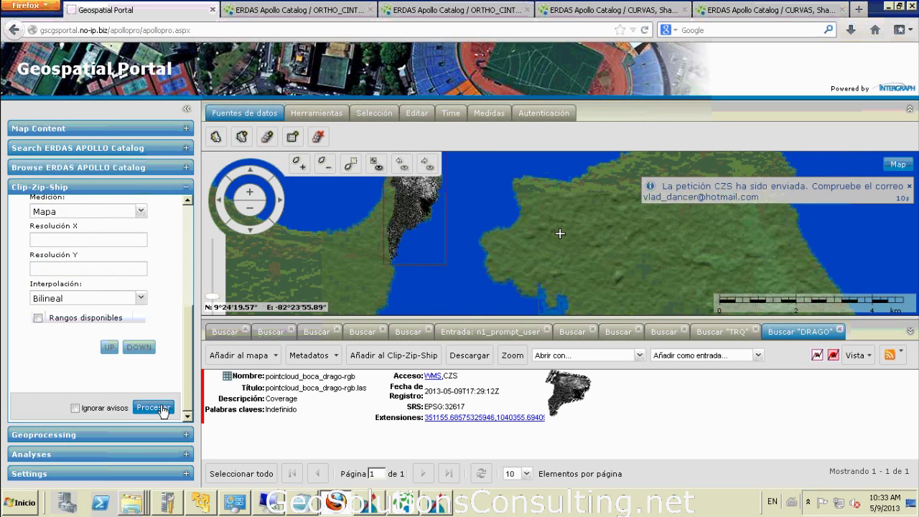
mouse_move(417, 6)
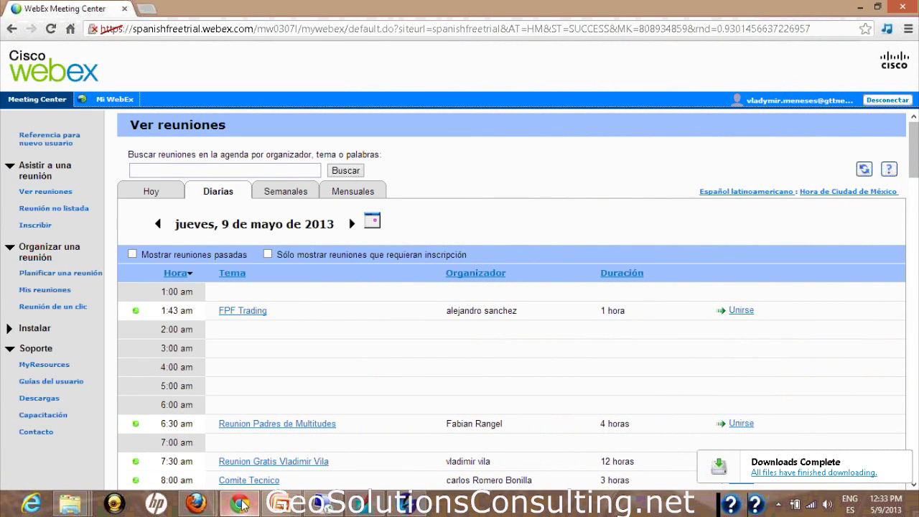
Open the browser's downloads library to reach the downloaded provision-226121.zip.
click(908, 29)
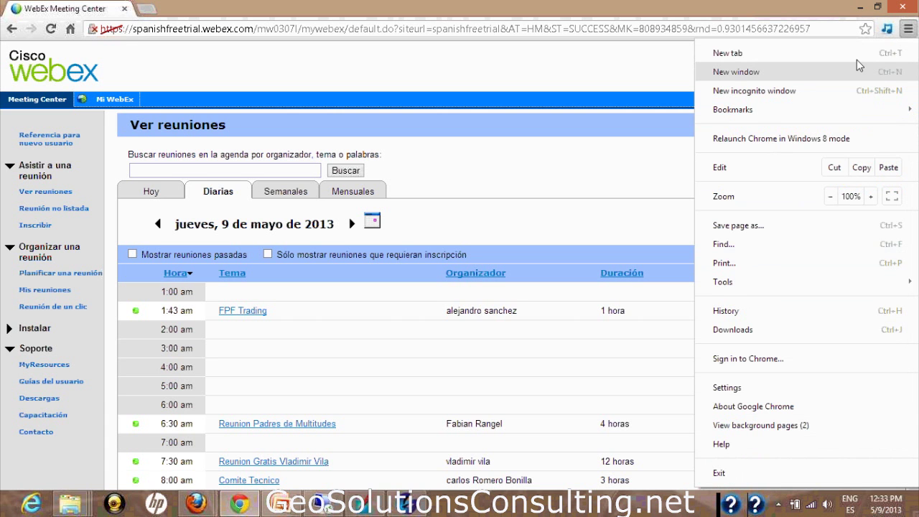
click(863, 12)
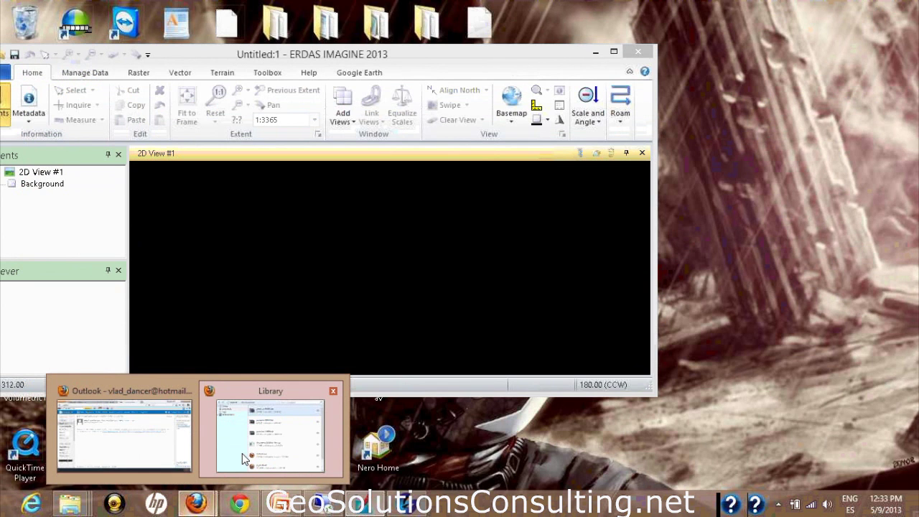
click(242, 453)
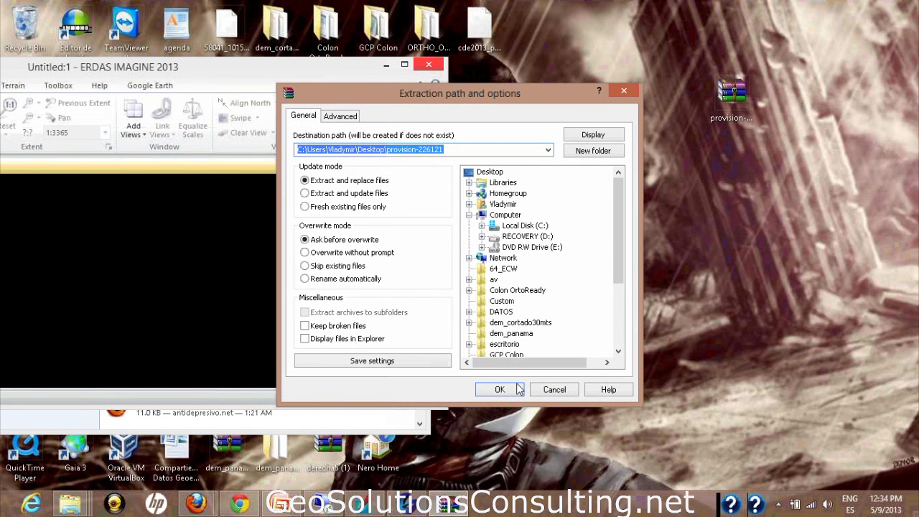
Extract the archive into provision-226121 and open LiDAR_Provisionsing in ERDAS IMAGINE.
click(518, 389)
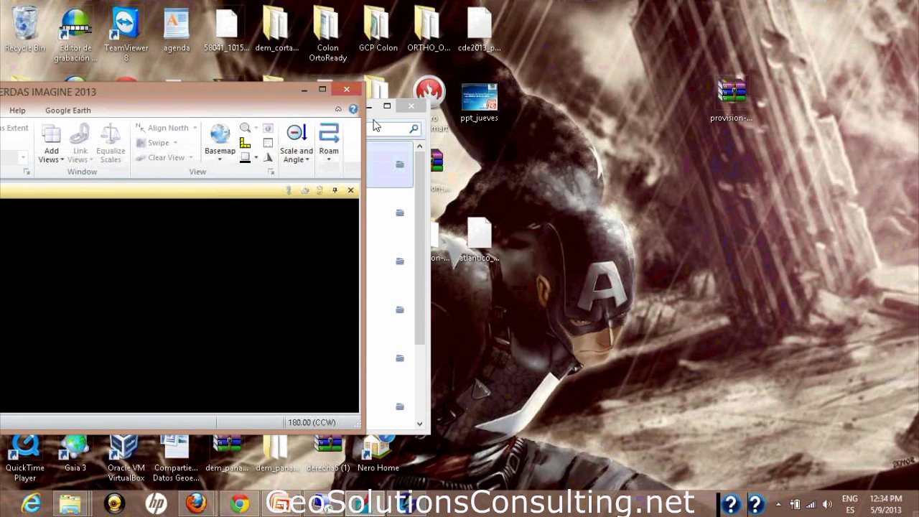
click(410, 106)
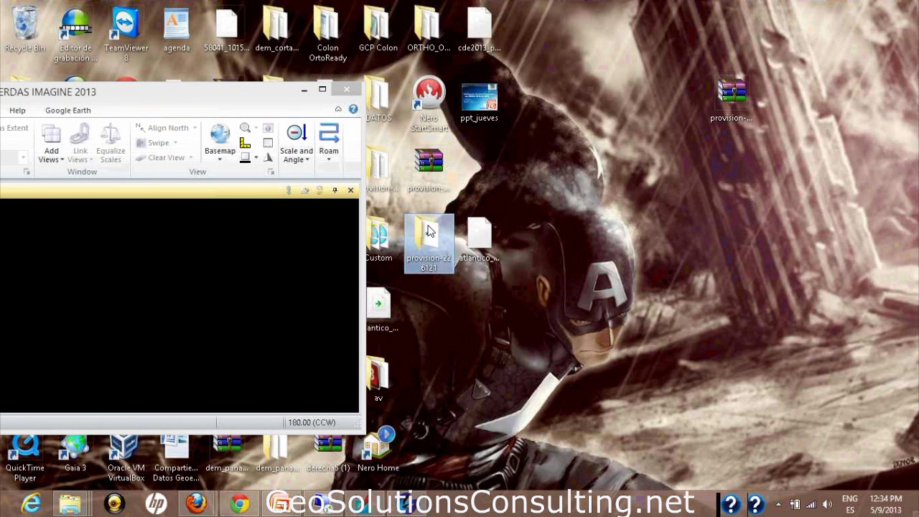
double_click(429, 230)
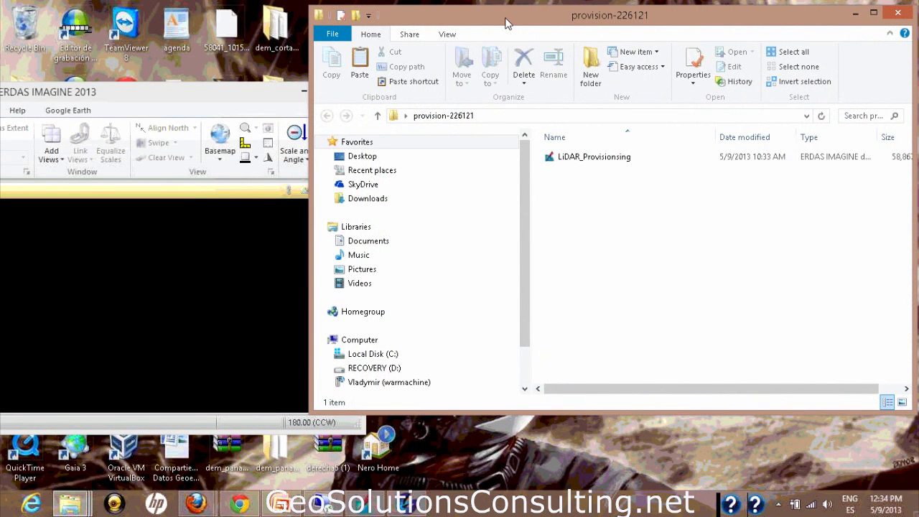
click(577, 158)
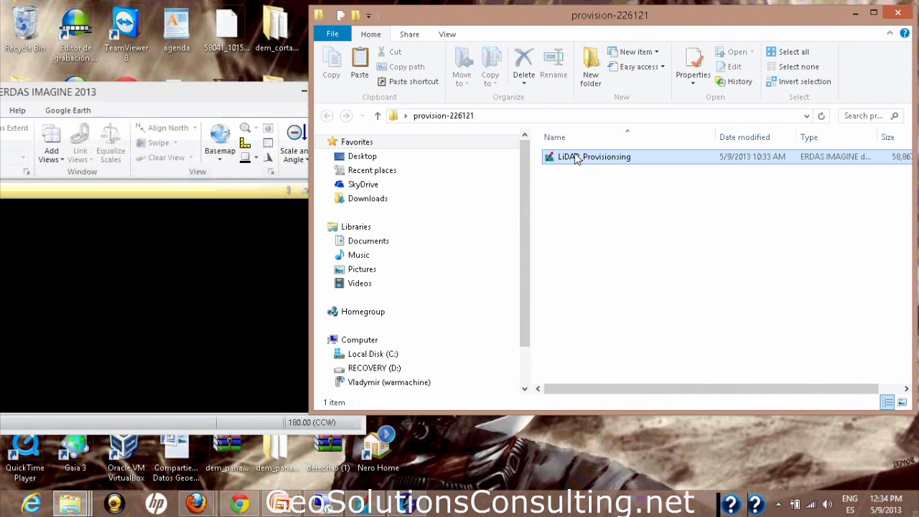
double_click(576, 158)
Accept building the LOD file, maximize ERDAS IMAGINE, and zoom out to fit the whole point cloud.
key(Return)
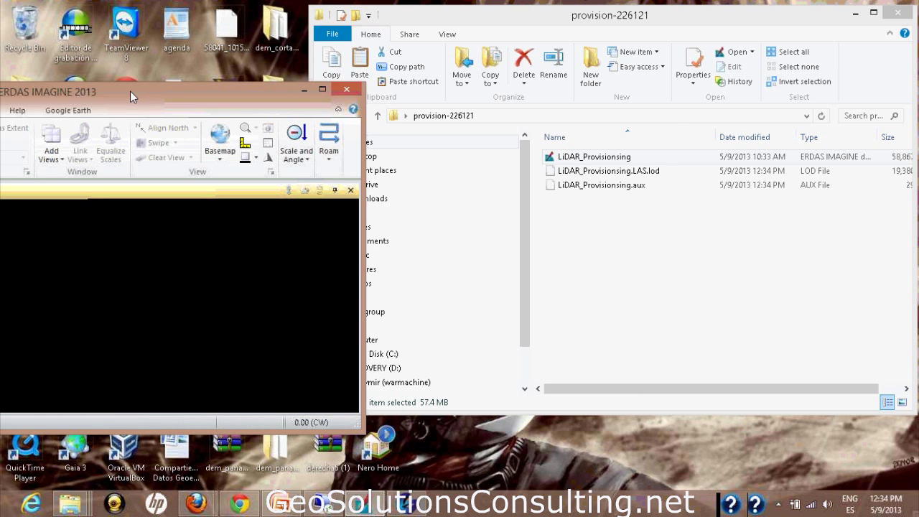
drag(130, 90, 500, 88)
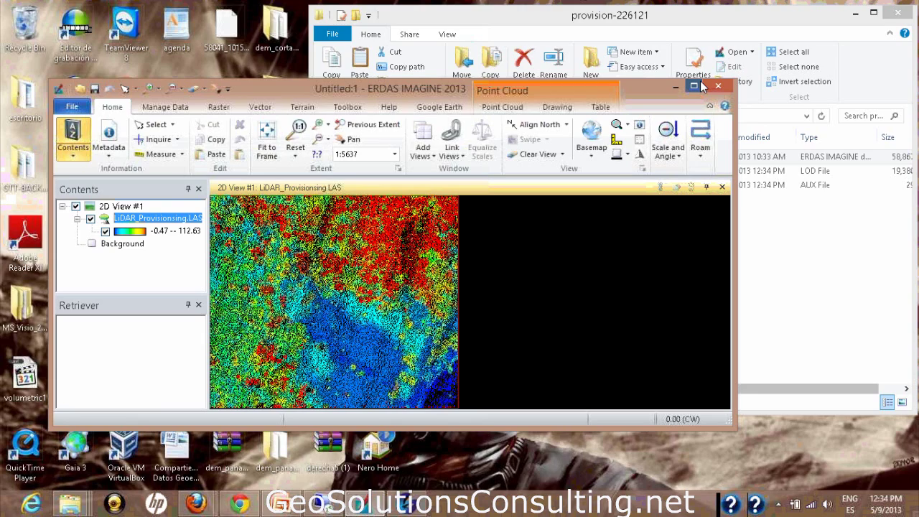
click(701, 85)
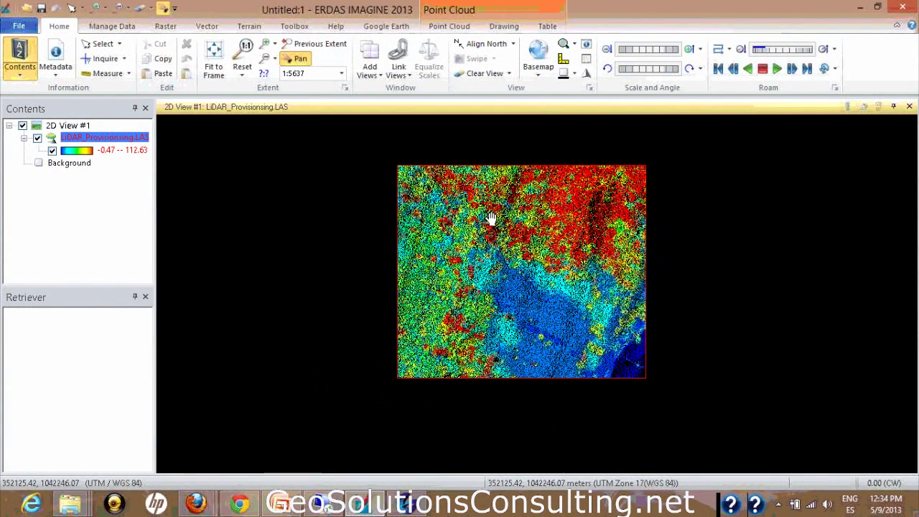
scroll(536, 285, up, 3)
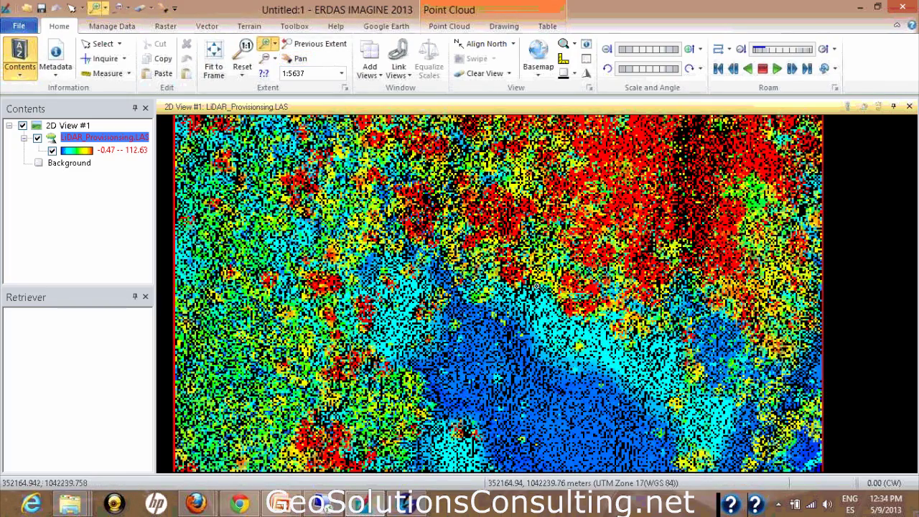
scroll(539, 280, down, 2)
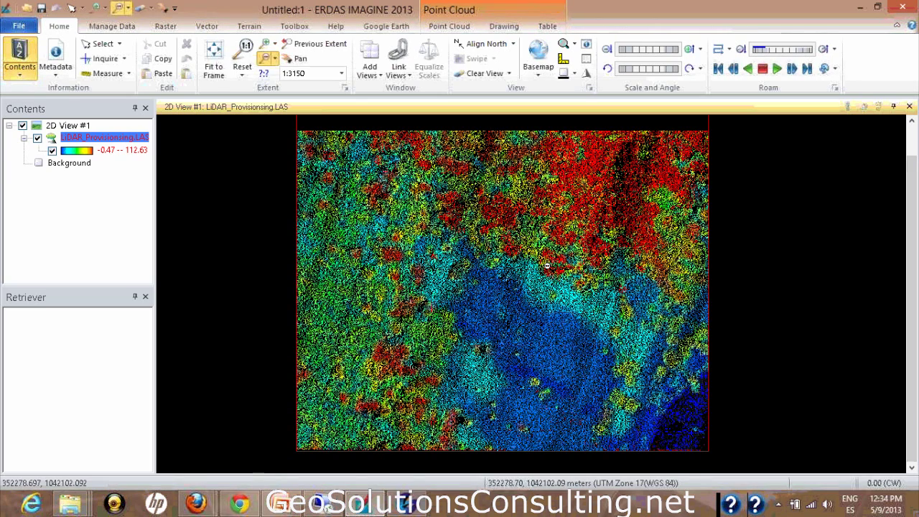
click(547, 266)
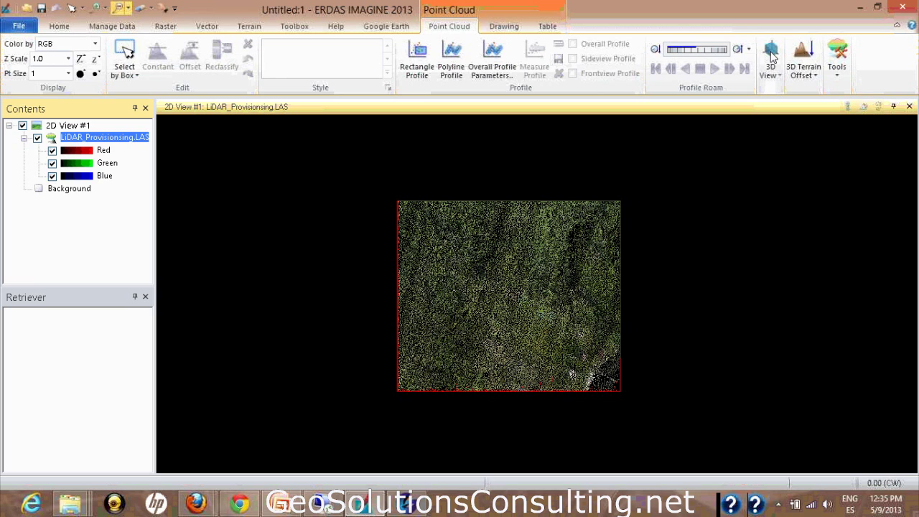
Show the point cloud in a 3D display and tilt it into an oblique view.
click(771, 57)
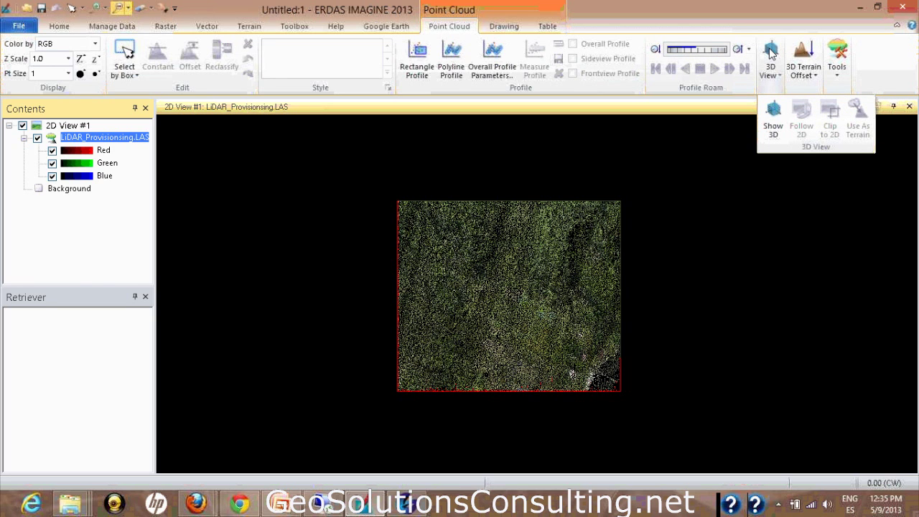
click(772, 121)
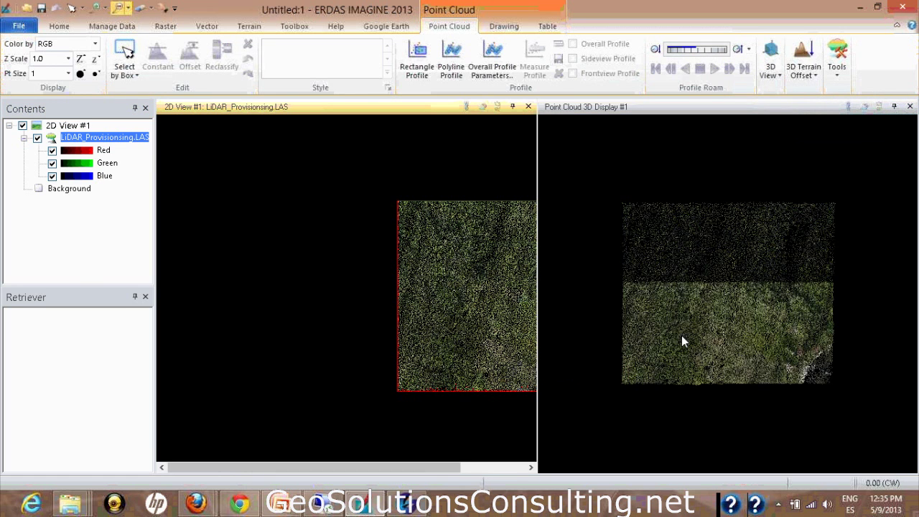
drag(681, 335, 720, 326)
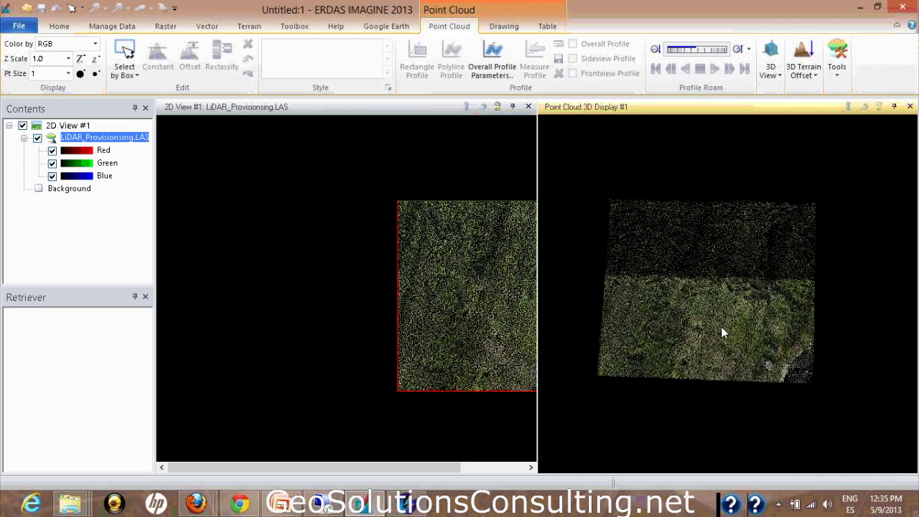
drag(721, 332, 621, 401)
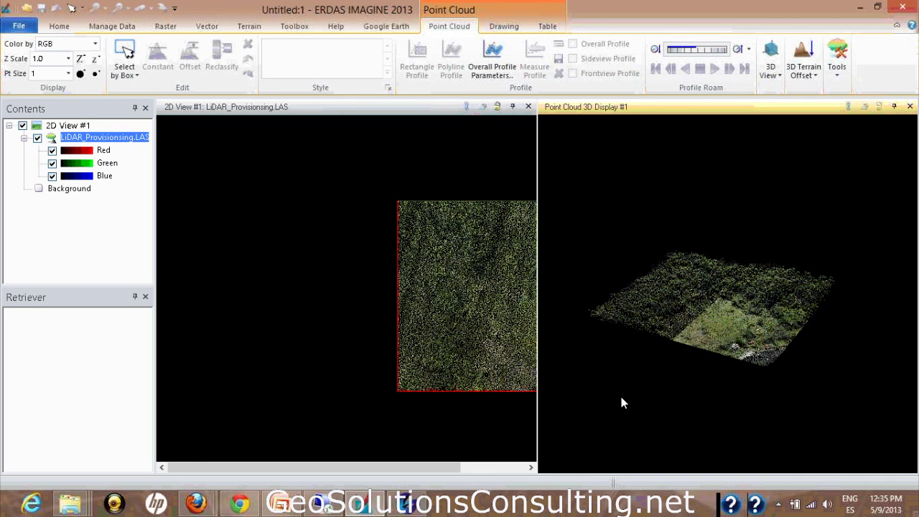
scroll(621, 402, up, 3)
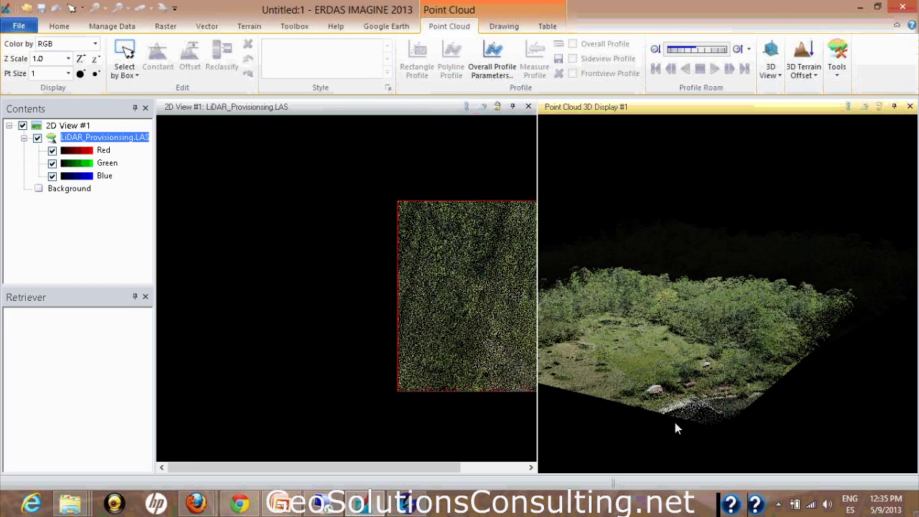
Orbit and zoom the 3D view to inspect the terrain from low, distant and overhead angles.
drag(675, 423, 732, 308)
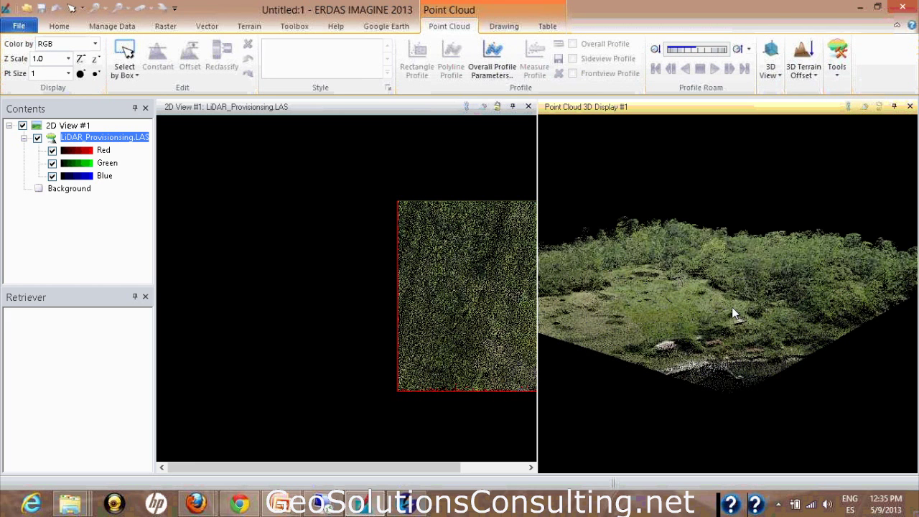
drag(731, 306, 584, 403)
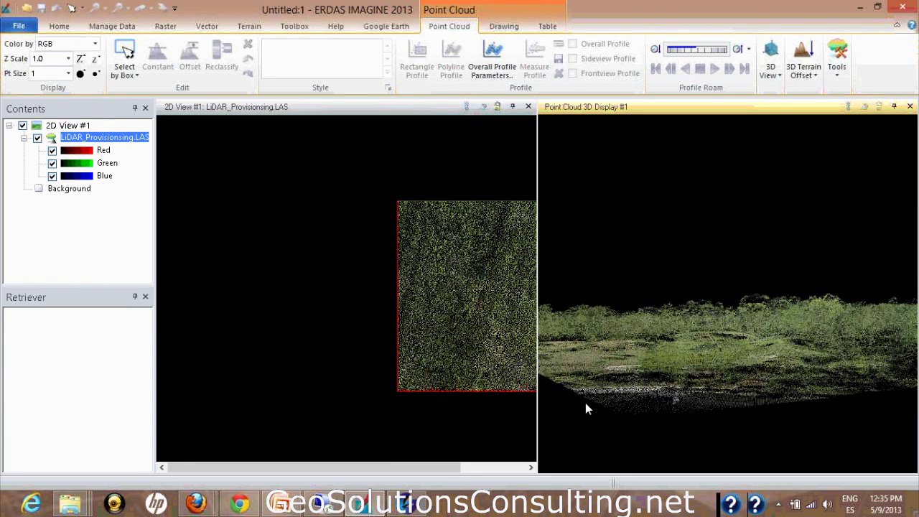
drag(584, 402, 705, 387)
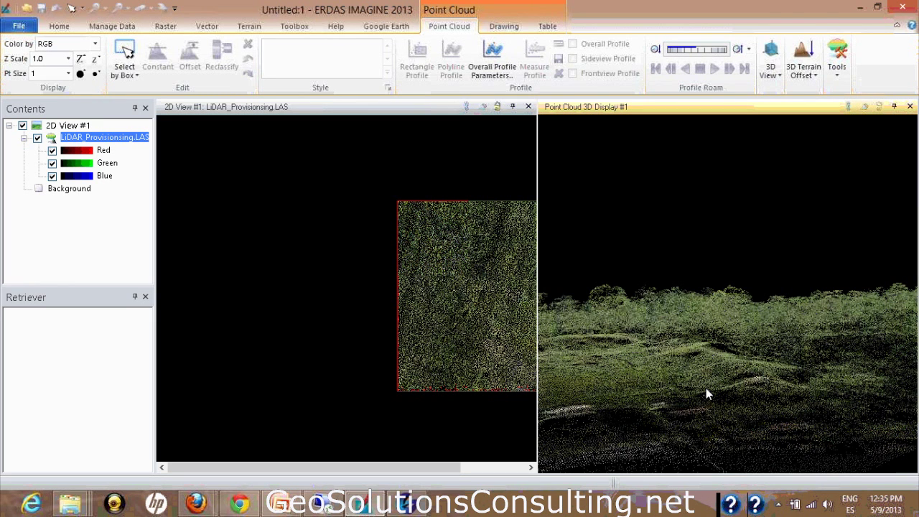
drag(705, 387, 854, 347)
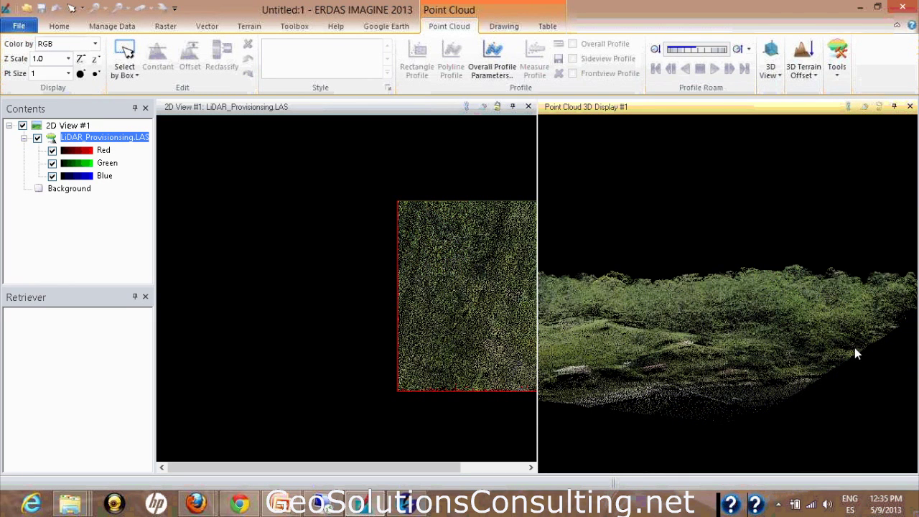
drag(854, 347, 718, 397)
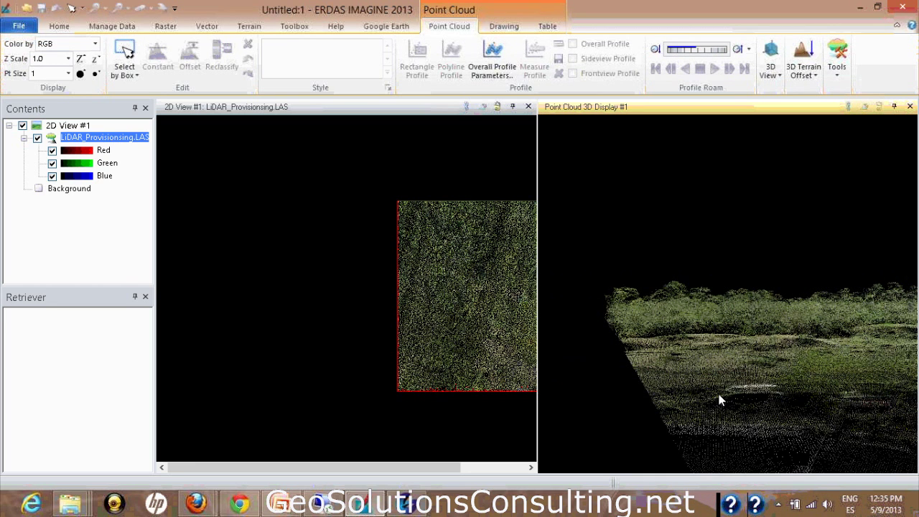
drag(719, 400, 683, 379)
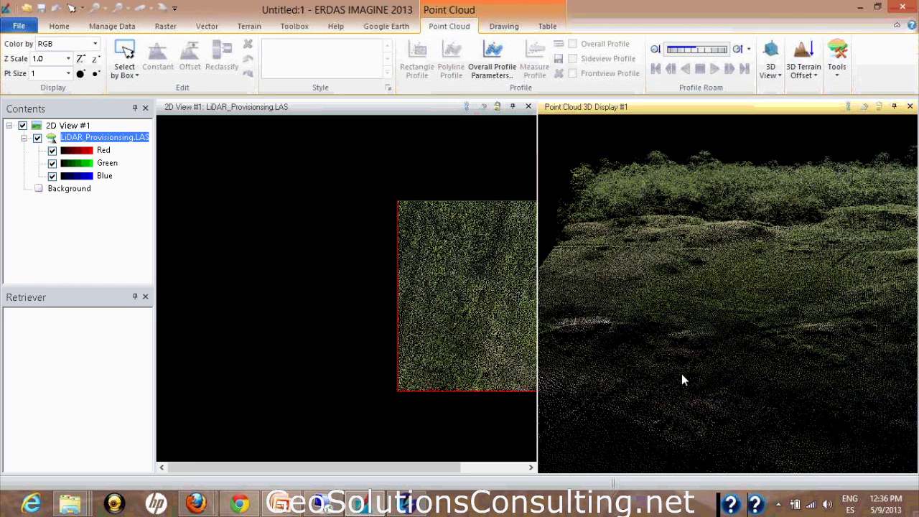
drag(681, 373, 747, 338)
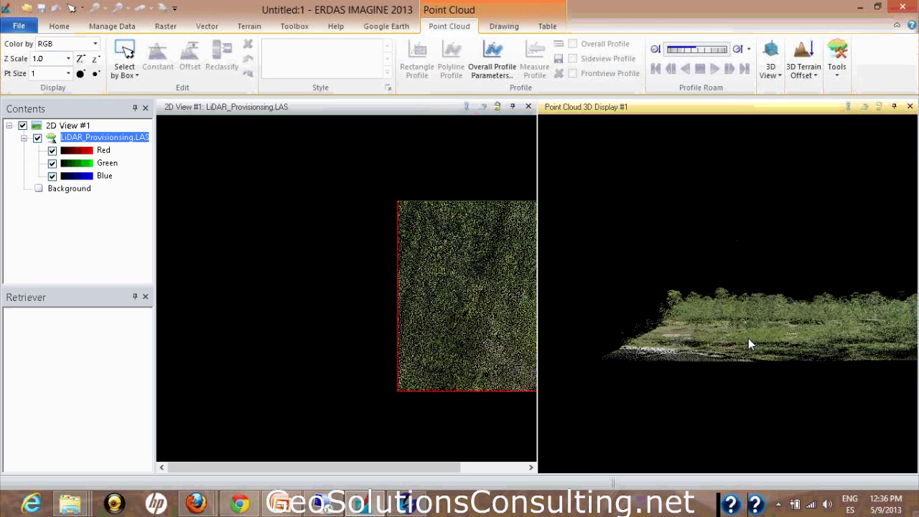
drag(747, 338, 723, 439)
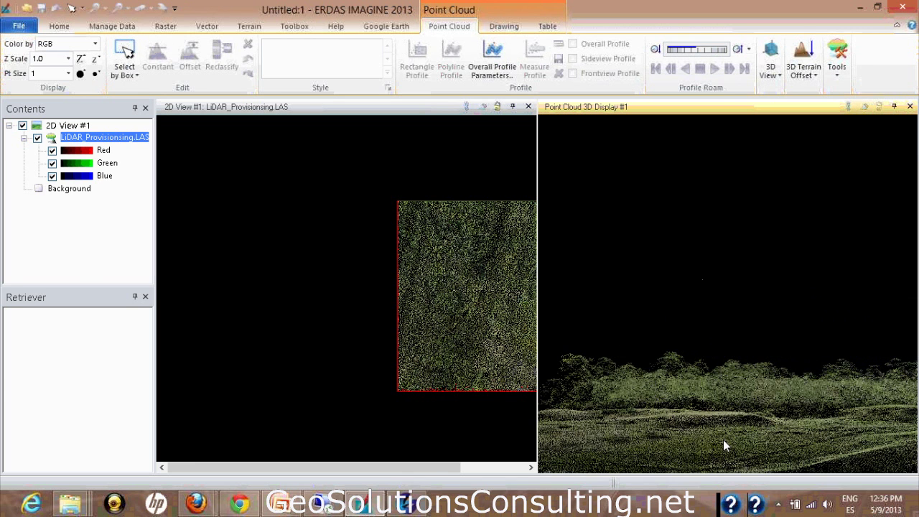
drag(723, 440, 758, 268)
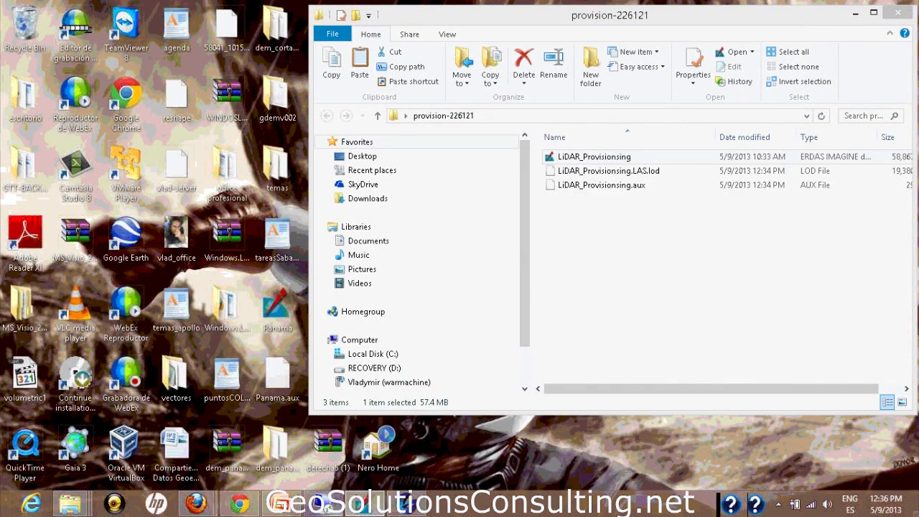
On the remote server, launch the ERDAS APOLLO Essentials 2013 Administration Console from the Start menu.
click(316, 505)
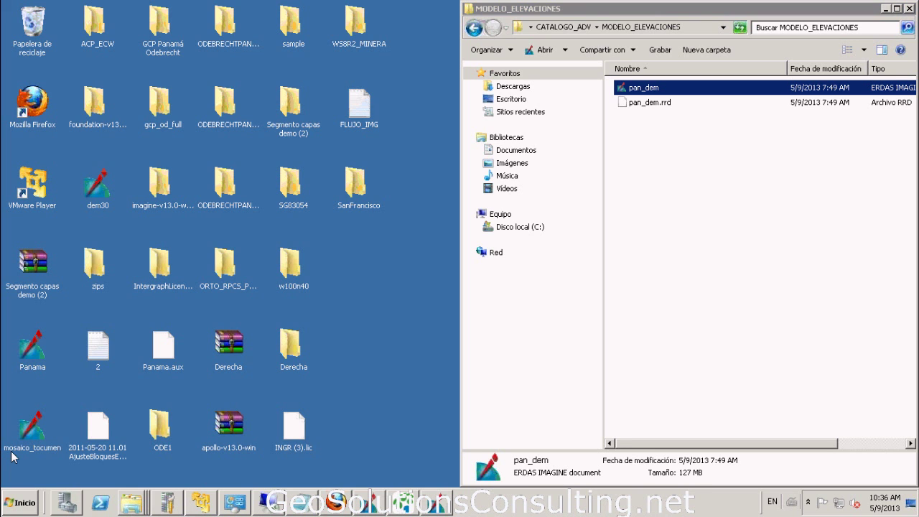
mouse_move(7, 510)
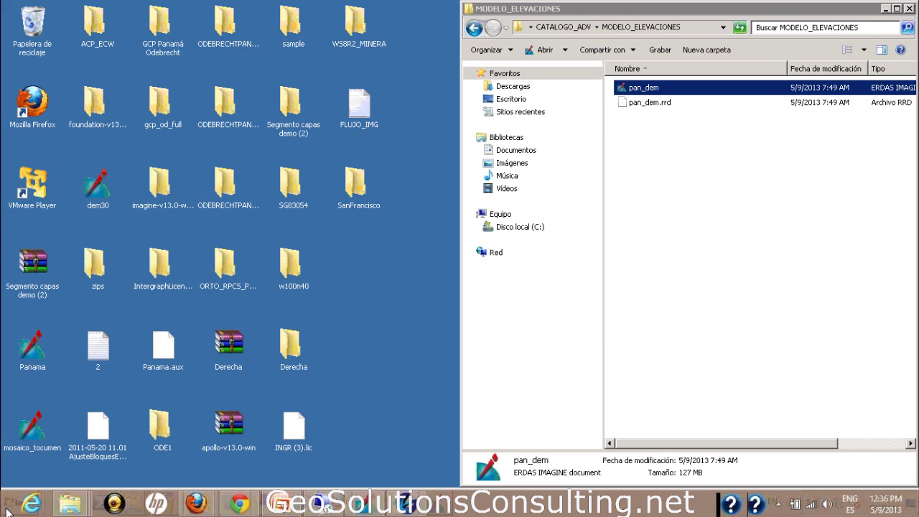
click(7, 511)
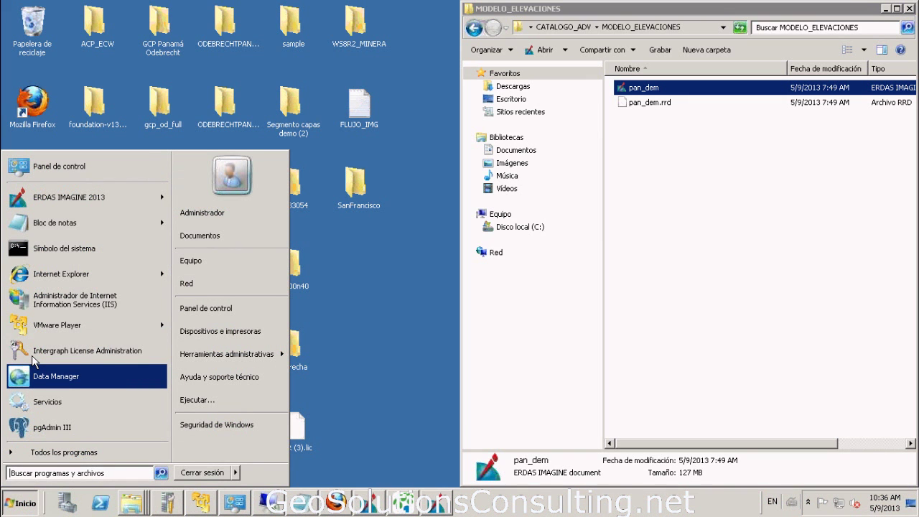
click(43, 452)
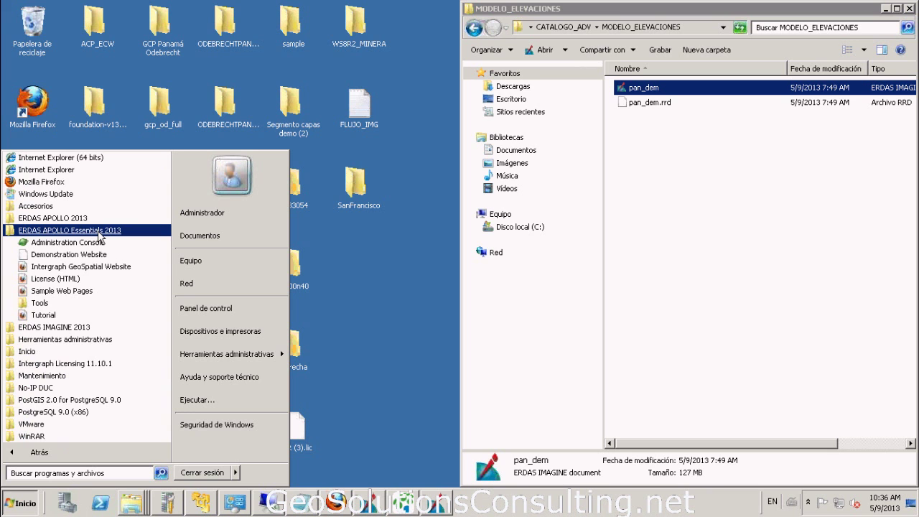
click(68, 242)
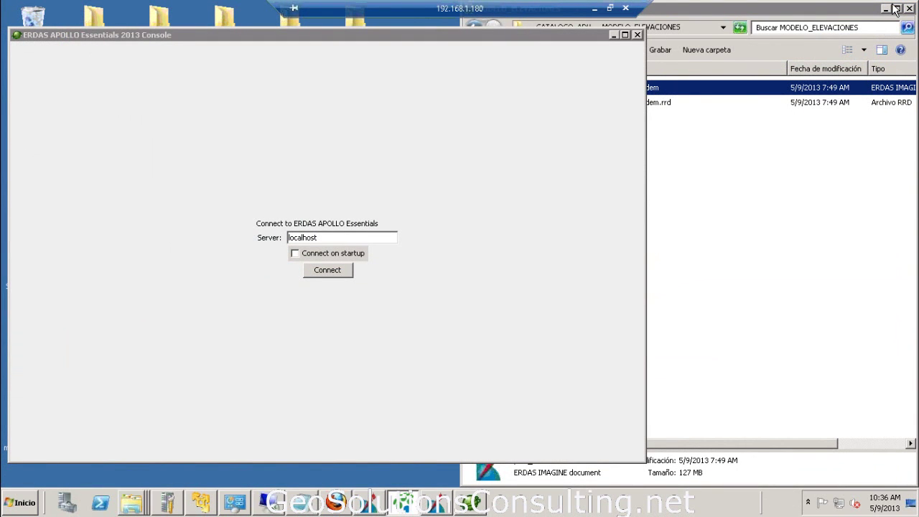
Connect to localhost and bring up the Add options for the (Default) node.
key(Return)
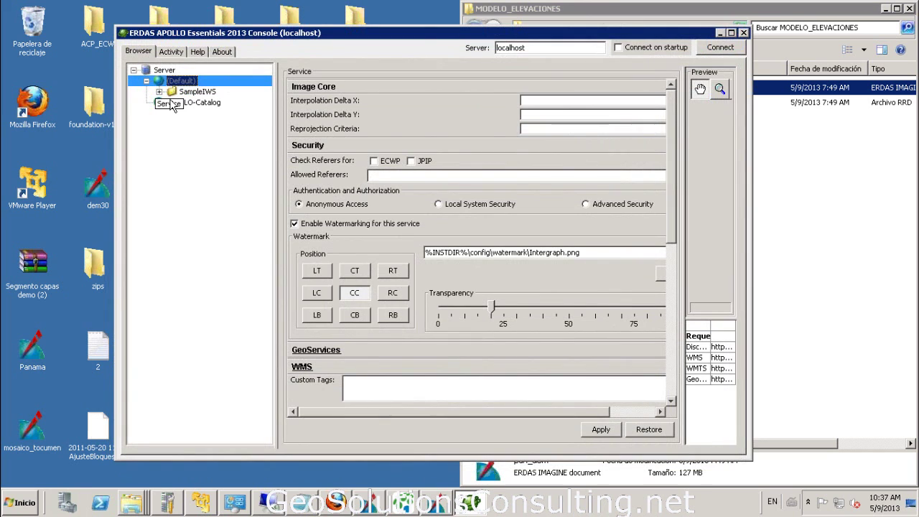
right_click(178, 81)
mouse_move(238, 91)
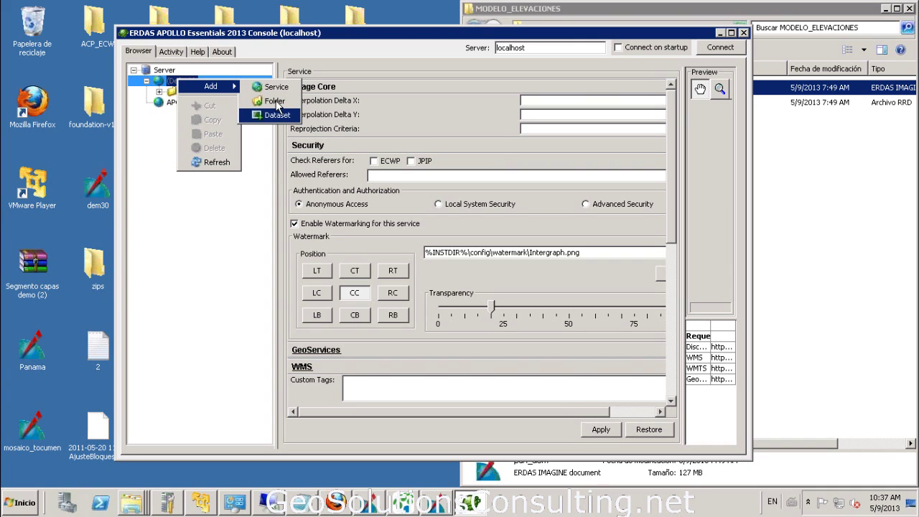
Add a 'sanfrancisco' folder under Default pointing to Desktop\IMAGENES_WEBBINAR\CATALOGO_ADV\SanFrancisco.
click(274, 101)
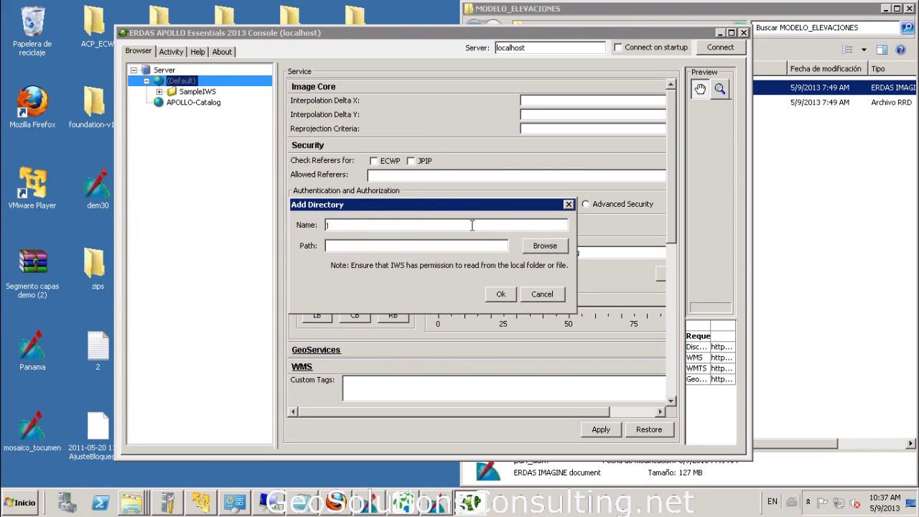
text(sanfrancisco)
key(Tab)
click(544, 246)
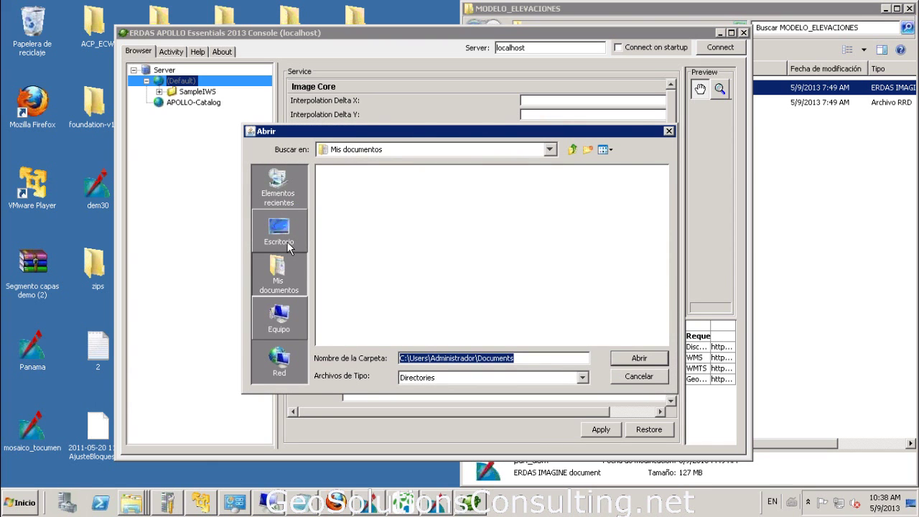
click(287, 242)
click(367, 291)
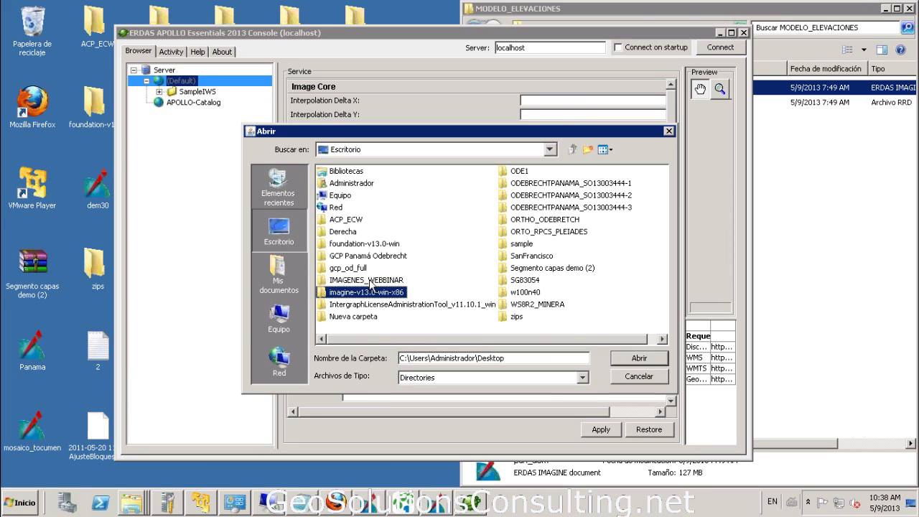
double_click(370, 279)
double_click(367, 286)
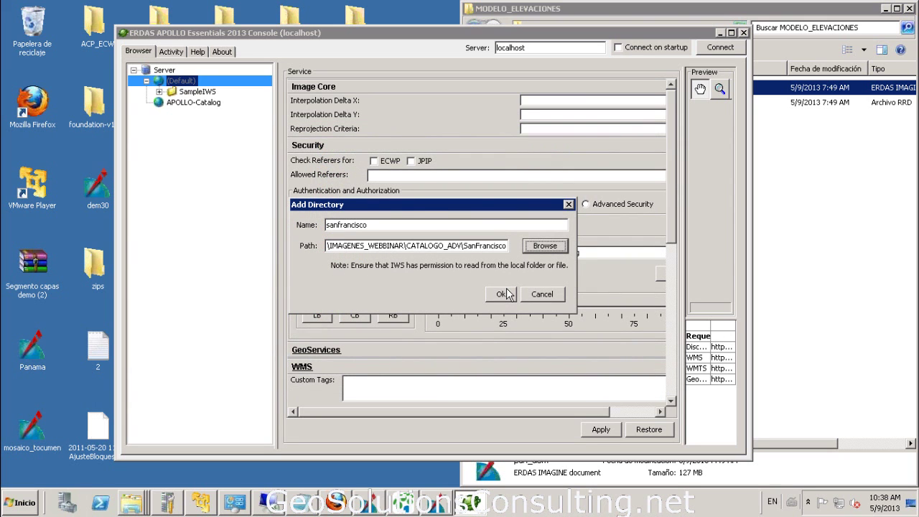
click(502, 293)
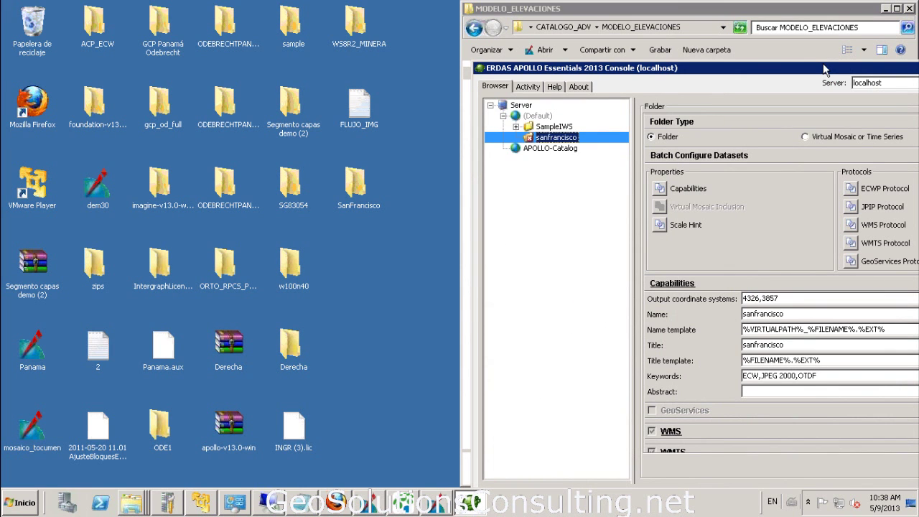
Add a 'sanfran' folder under Default for the SanFrancisco directory and open it to reveal SFranciscoPanama.ecw.
drag(824, 69, 717, 74)
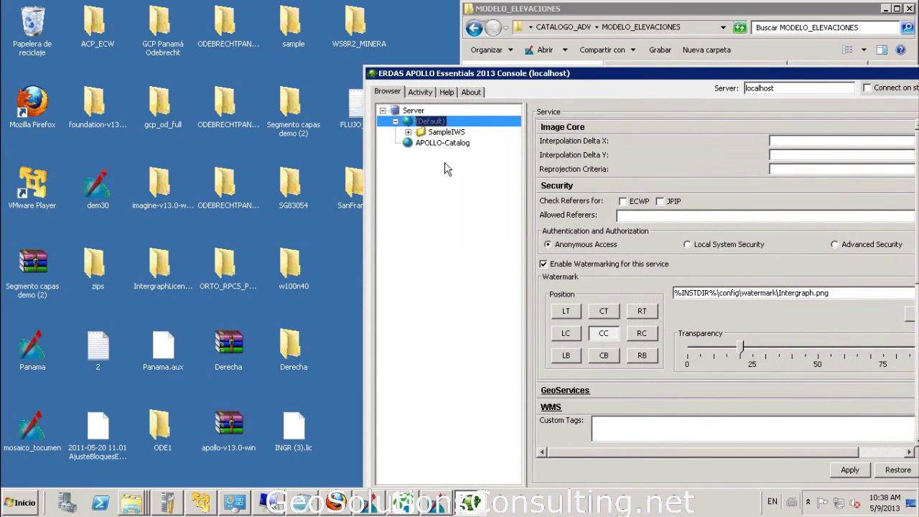
right_click(439, 120)
mouse_move(475, 127)
click(539, 141)
text(sanfran)
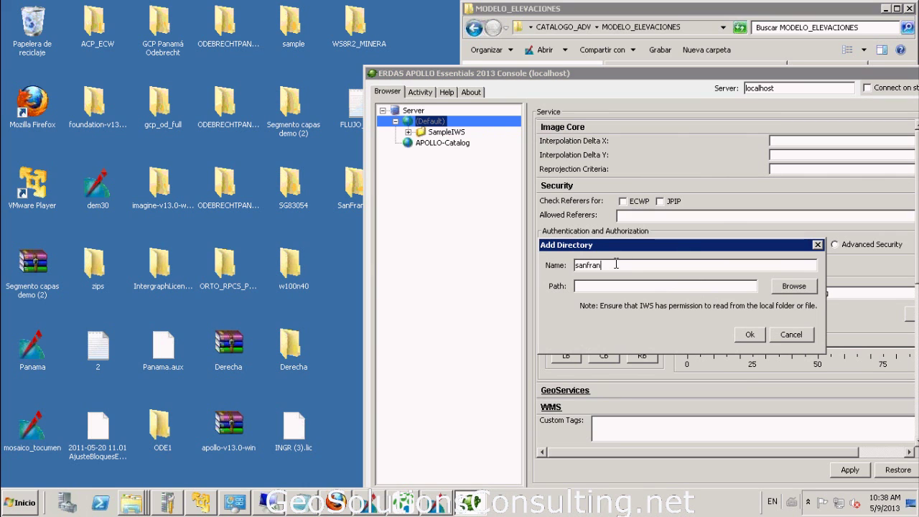
click(794, 285)
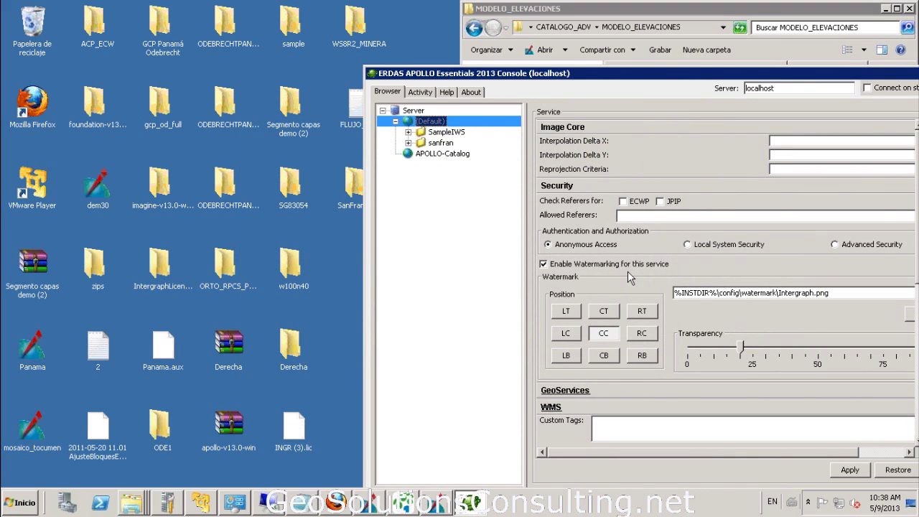
double_click(440, 143)
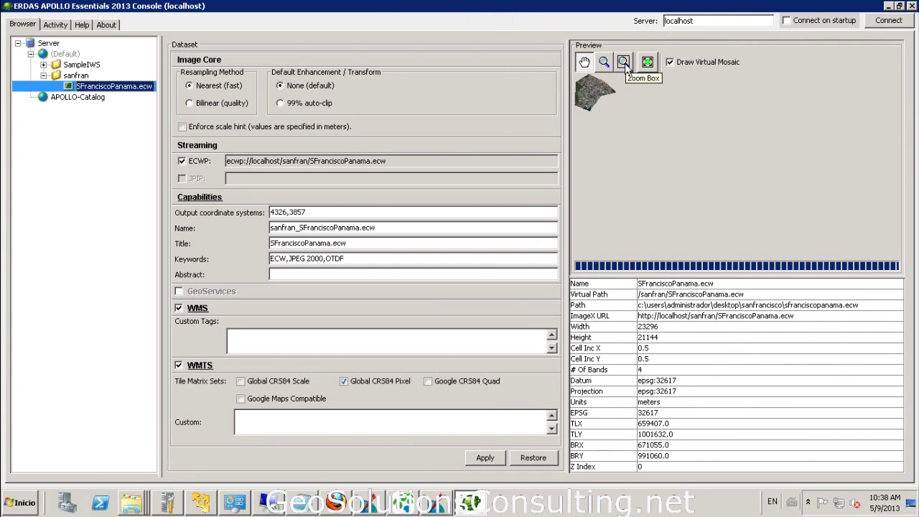
Box-zoom the SFranciscoPanama.ecw preview, enable GeoServices (ESRI Compatible) and apply the change.
click(624, 63)
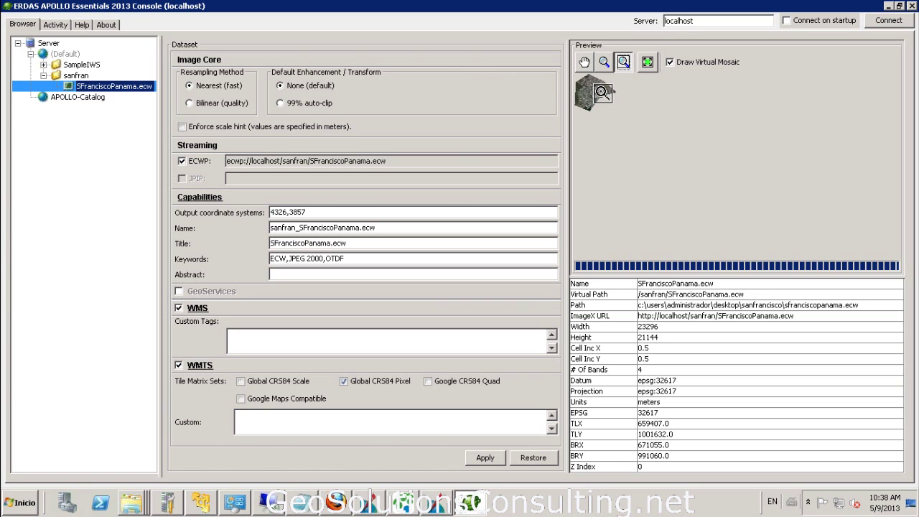
click(601, 92)
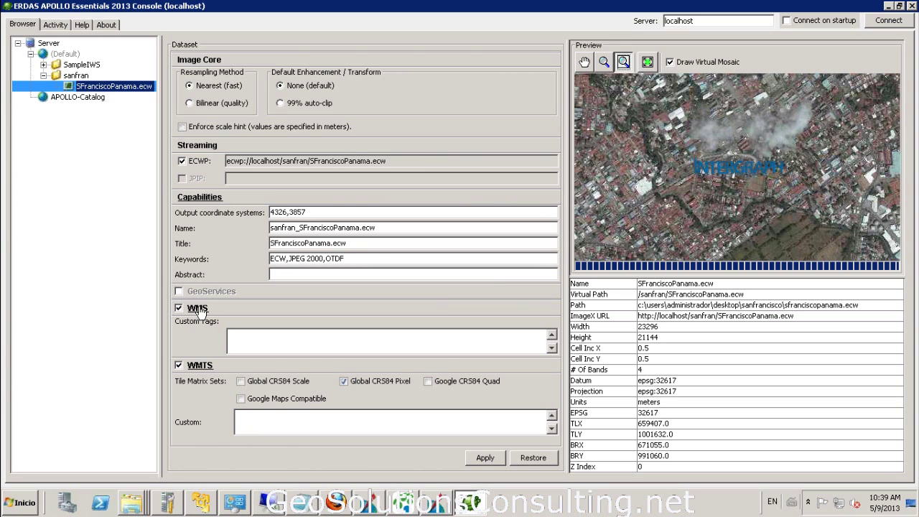
click(178, 290)
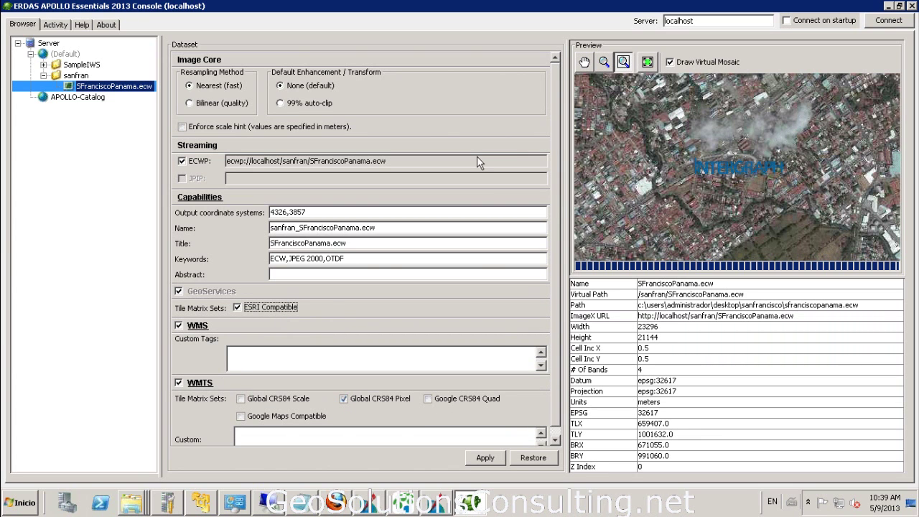
click(486, 458)
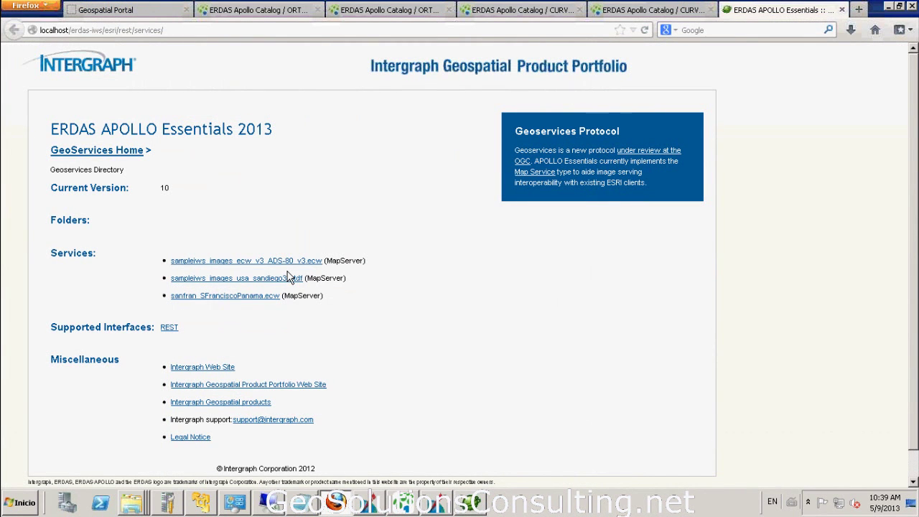
Open the sanfran_SFranciscoPanama.ecw MapServer service and view it in the ArcGIS.com map.
click(225, 295)
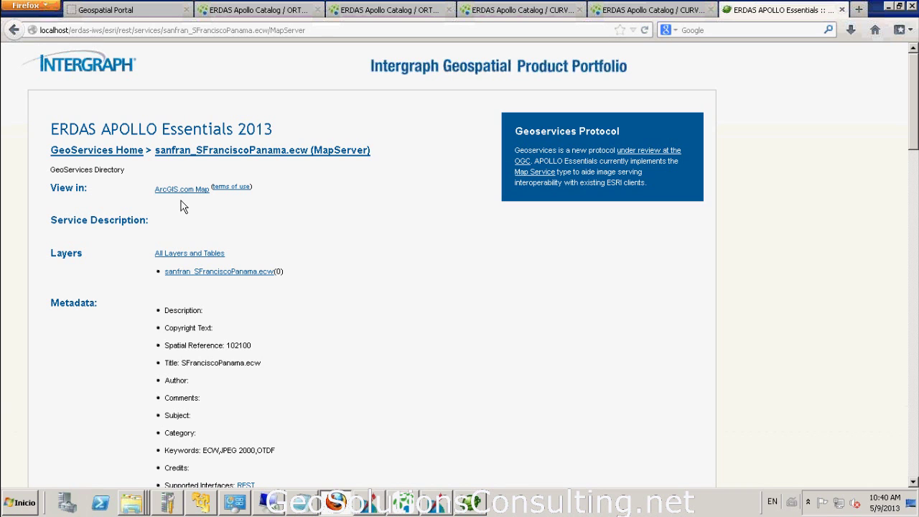
click(181, 189)
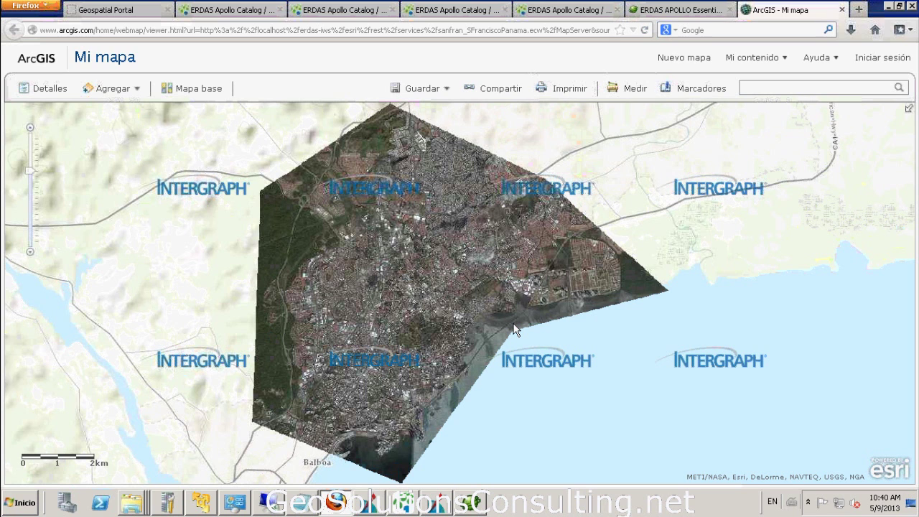
Pan and zoom the ArcGIS.com map to inspect the San Francisco imagery up close.
drag(513, 330, 554, 341)
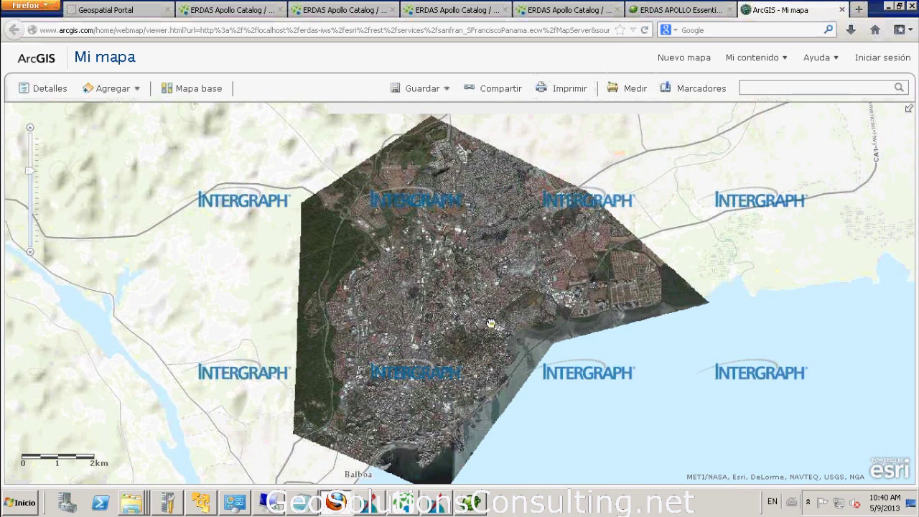
scroll(490, 325, up, 3)
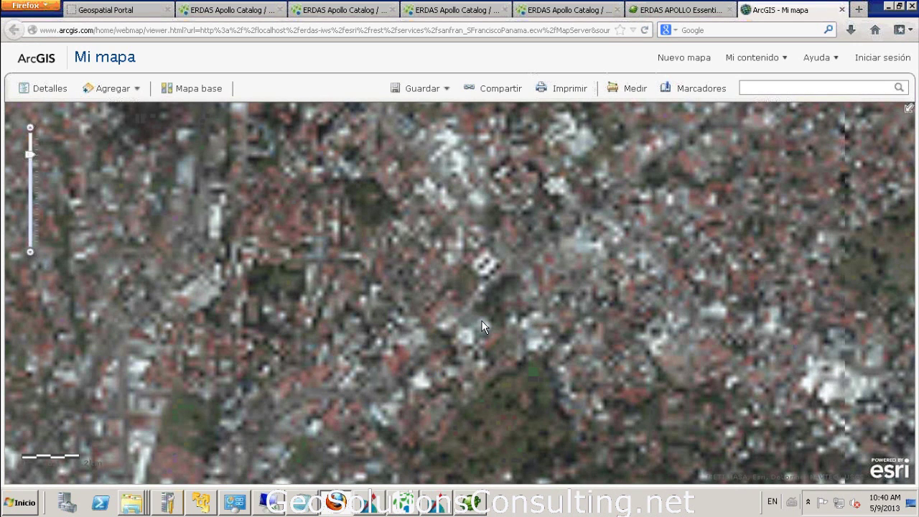
scroll(492, 316, up, 2)
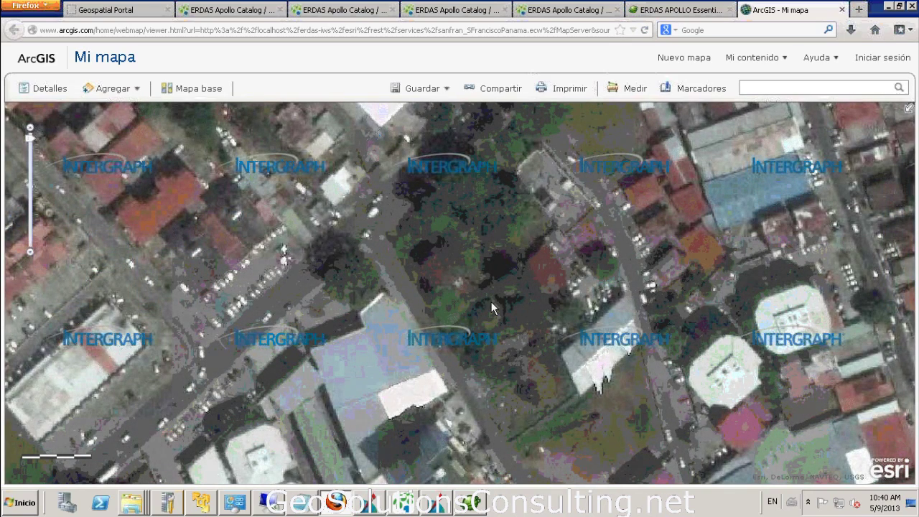
scroll(491, 302, down, 5)
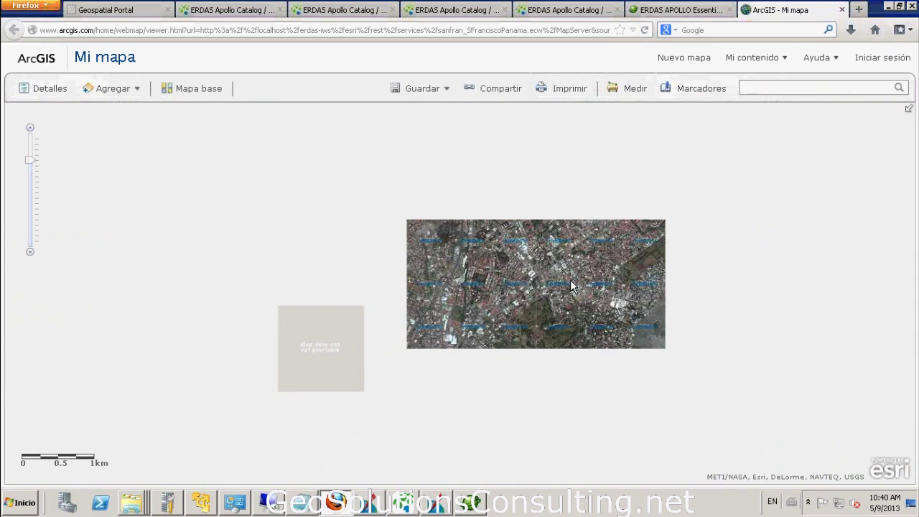
scroll(570, 279, up, 3)
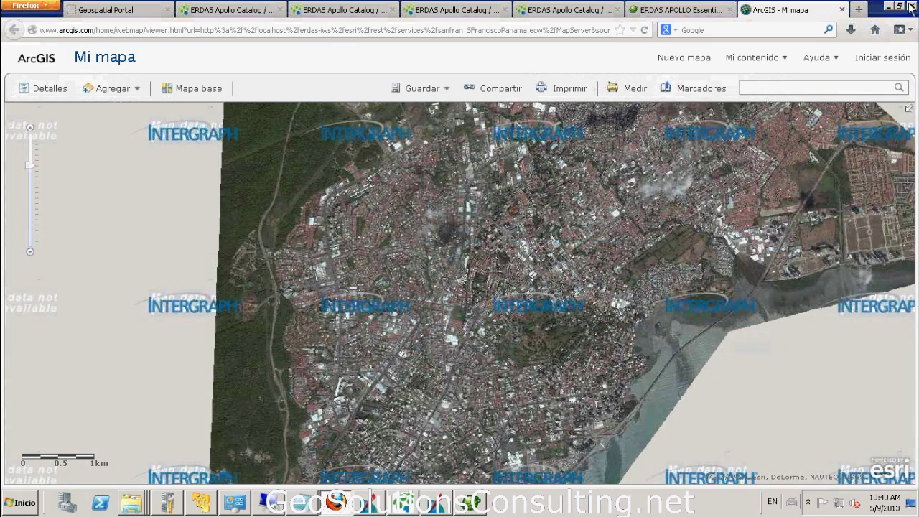
Close the ArcGIS map, minimize Firefox, and switch to APOLLO Data Manager.
click(910, 7)
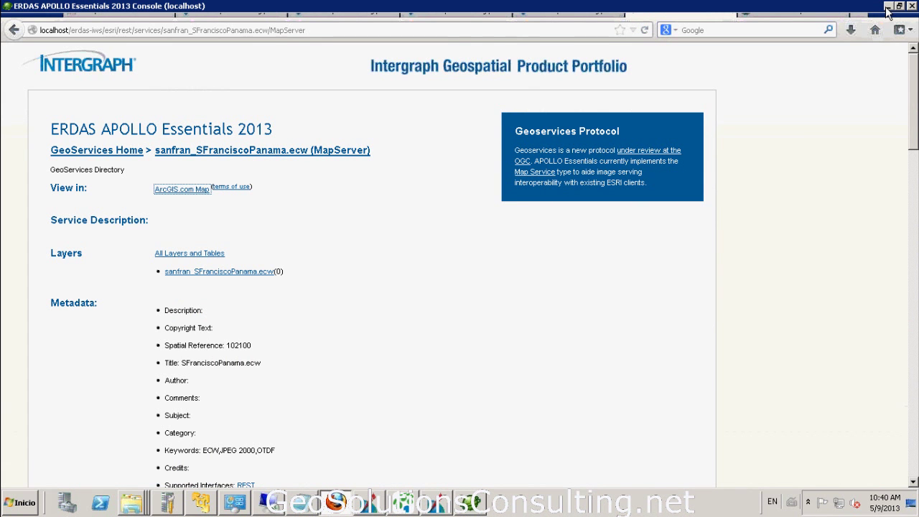
click(887, 7)
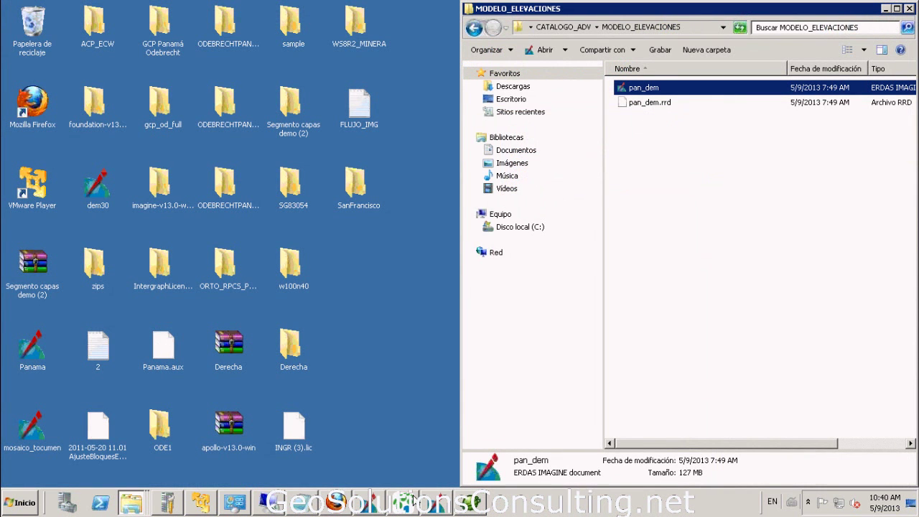
click(409, 502)
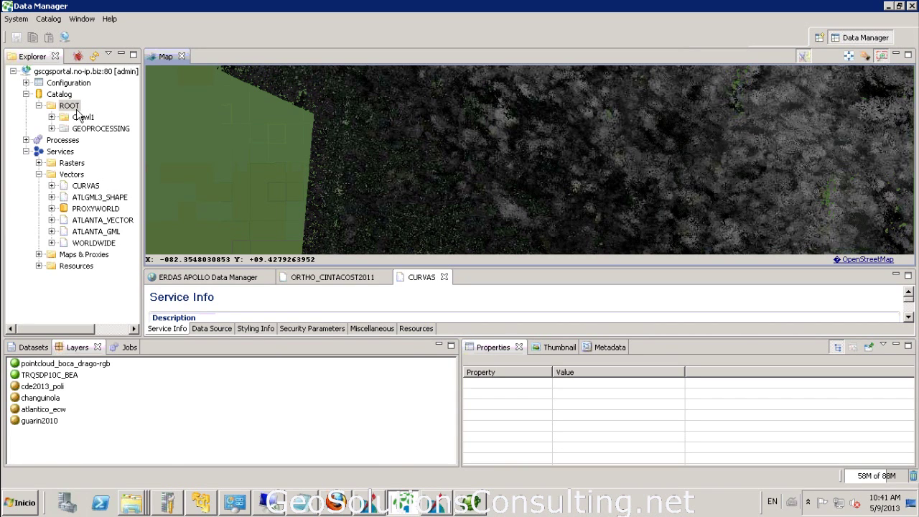
Expand the Resources node and begin a new resource with Create Resource.
click(75, 267)
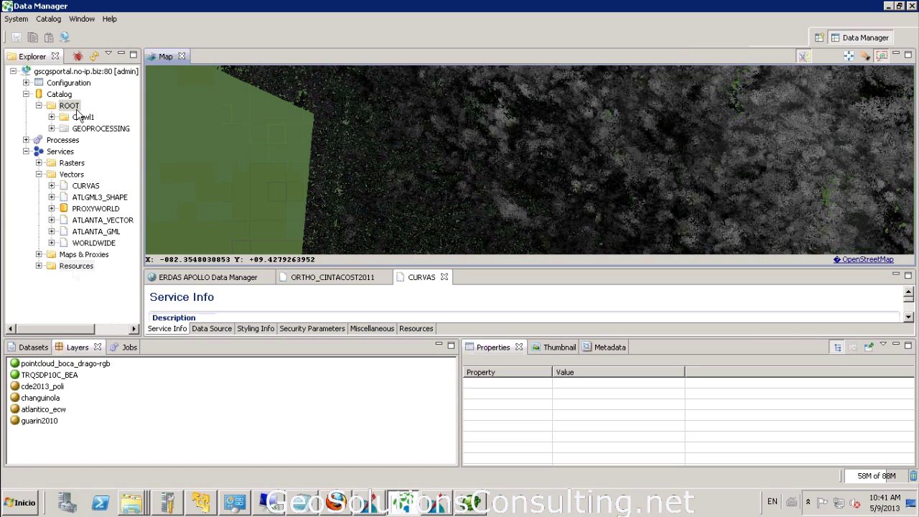
double_click(75, 269)
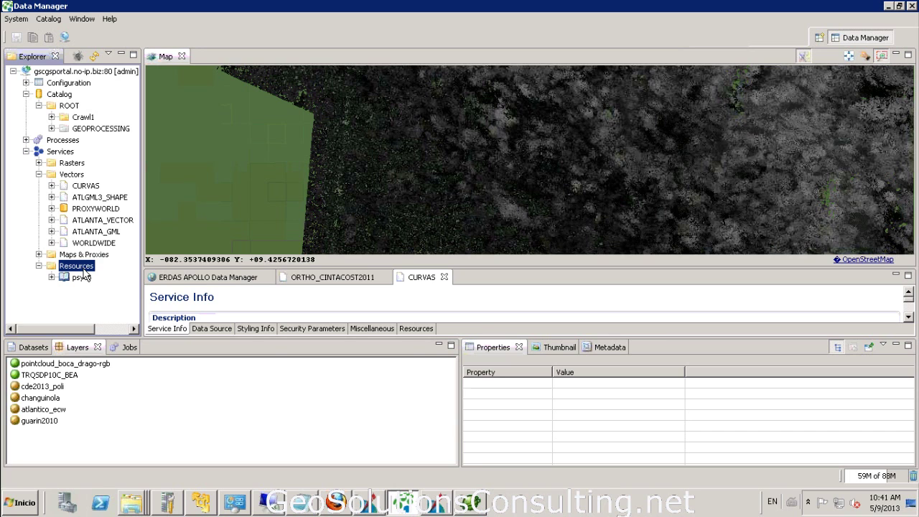
right_click(84, 271)
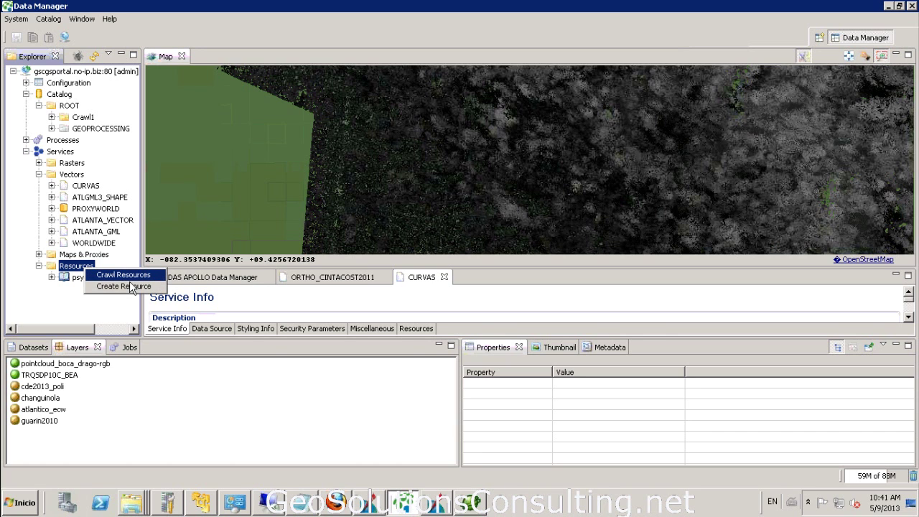
click(123, 285)
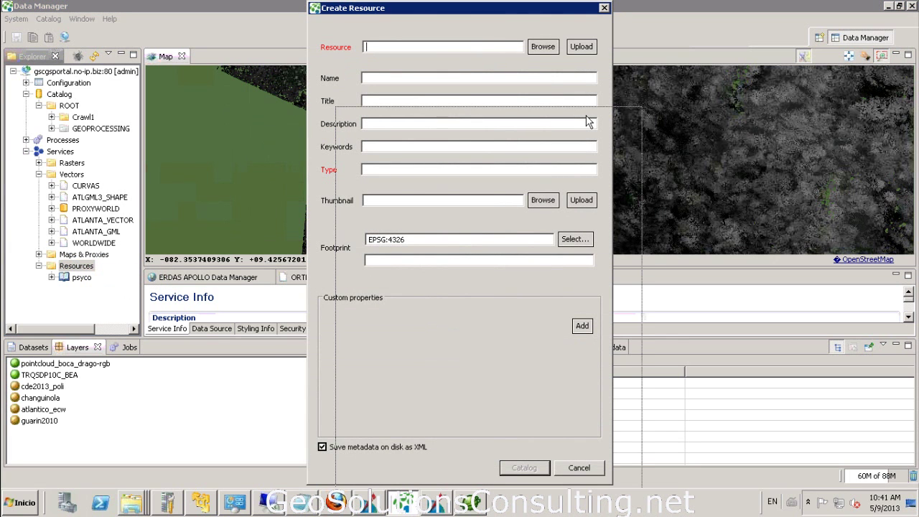
drag(589, 122, 585, 105)
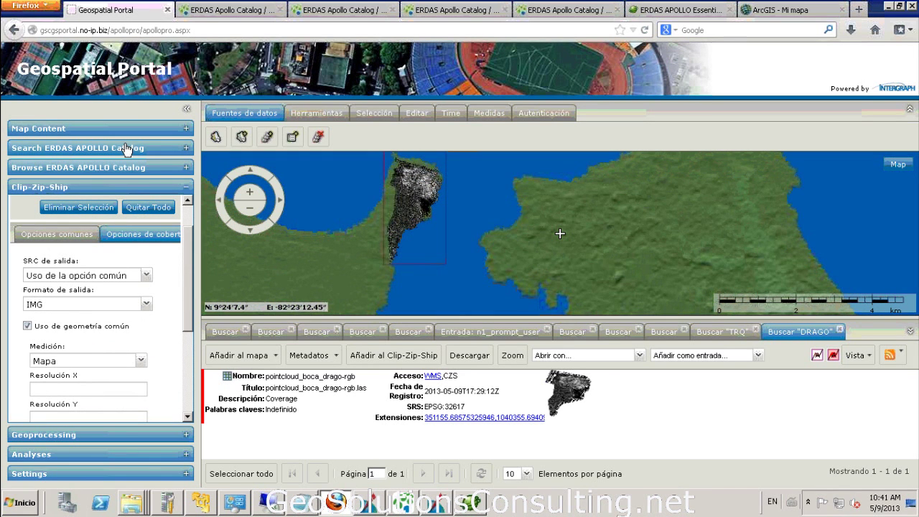
Run a keyword-free Business Data catalog search and open the psyco result's attachment.
click(126, 129)
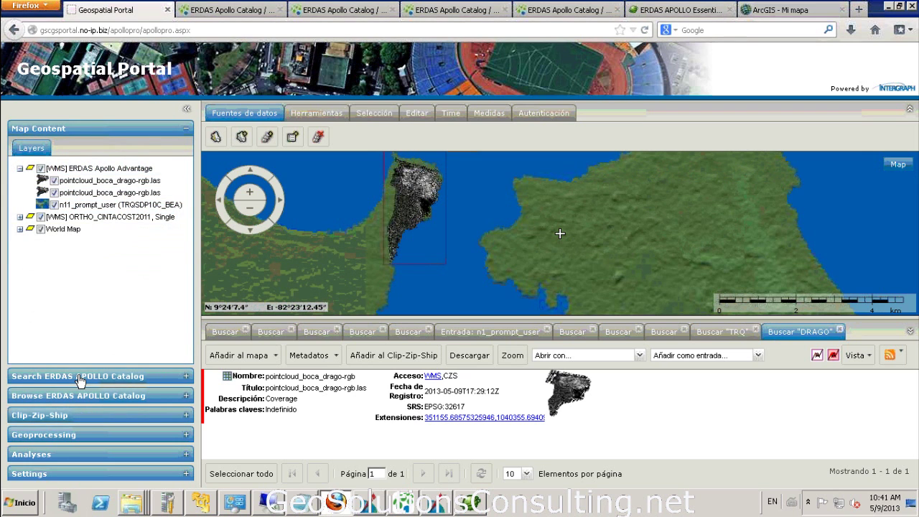
click(81, 376)
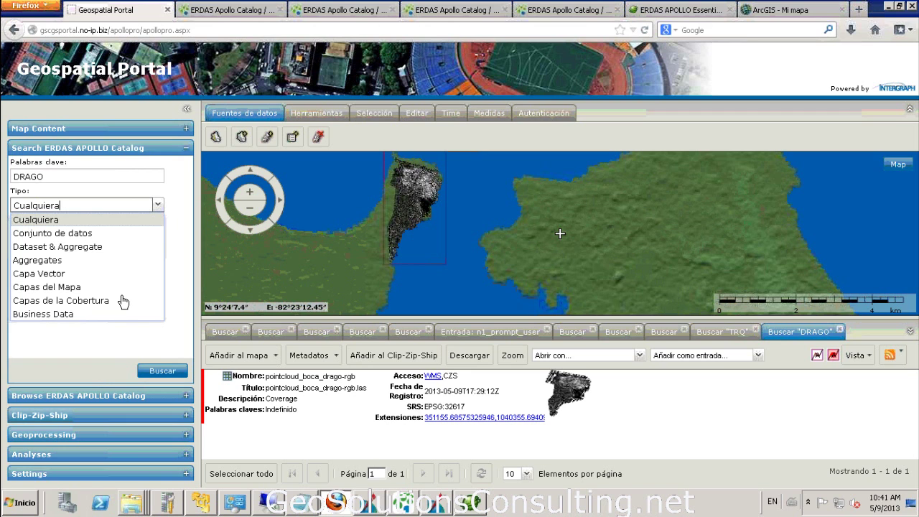
click(121, 314)
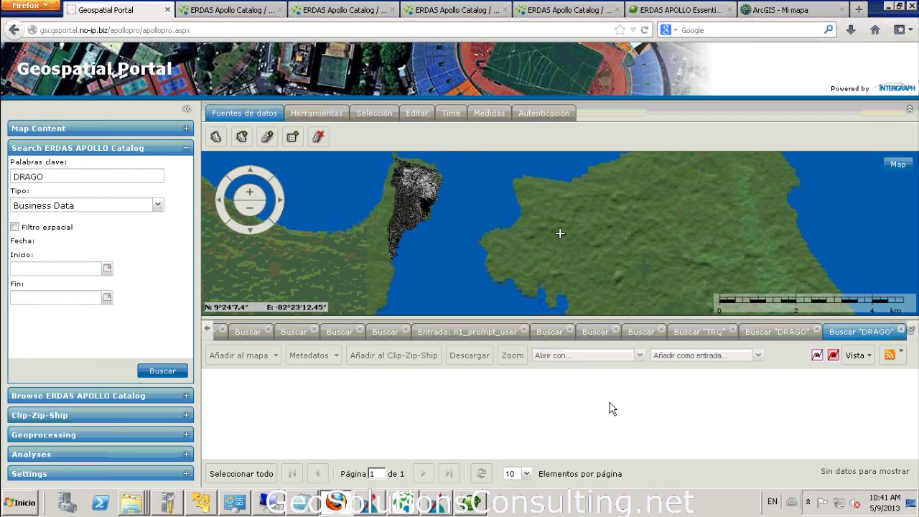
drag(51, 176, 3, 183)
key(BackSpace)
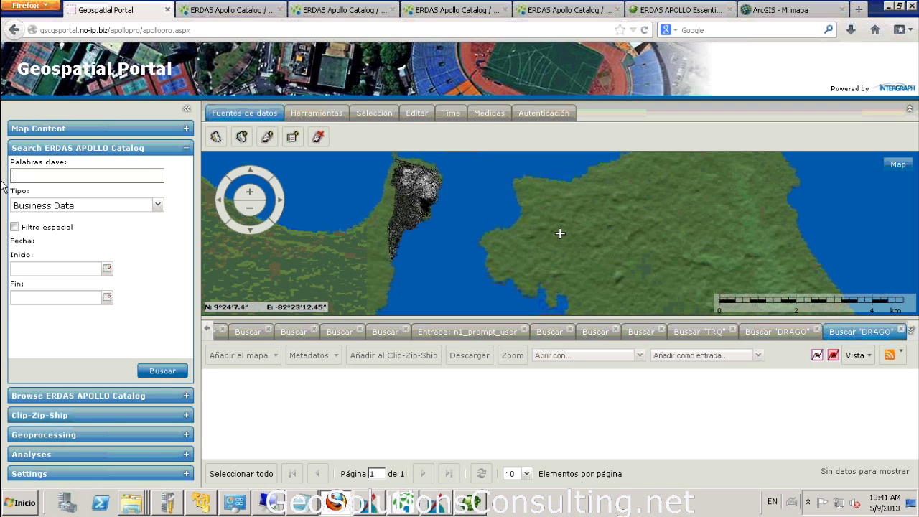
click(152, 372)
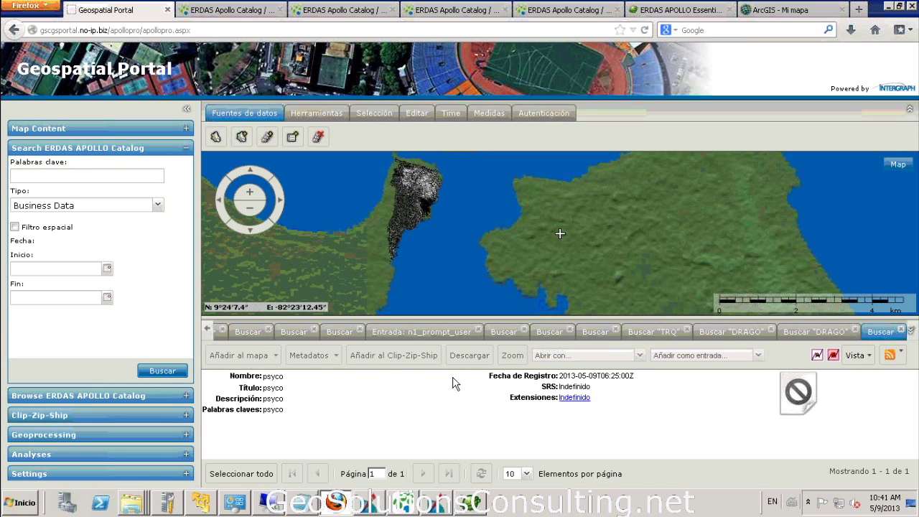
click(470, 355)
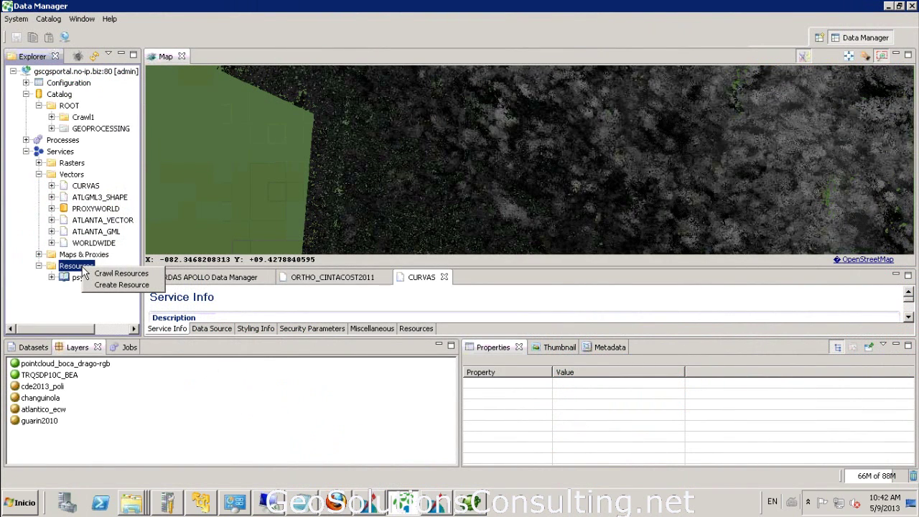
Start a new resource and pick its file from Desktop\IMAGENES_WEBBINAR\CATALOGO_ADV\swf on the server.
click(122, 284)
click(542, 47)
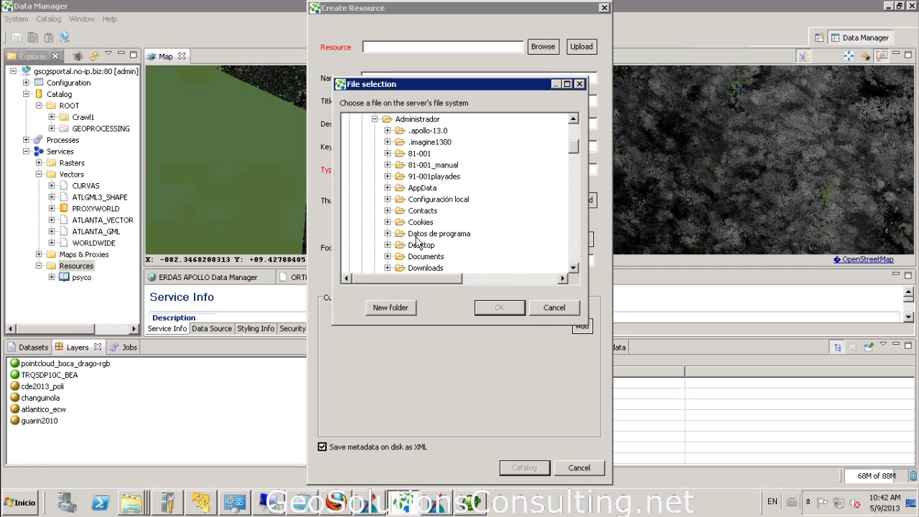
double_click(419, 245)
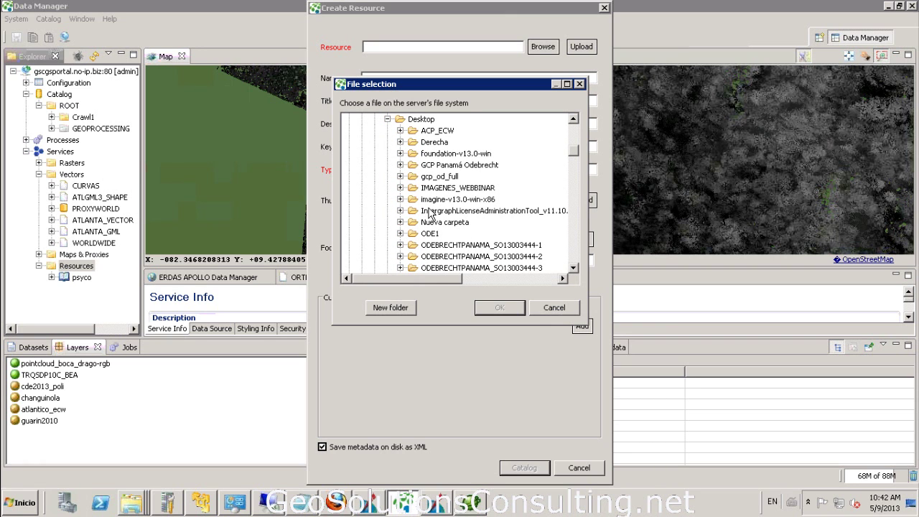
double_click(430, 211)
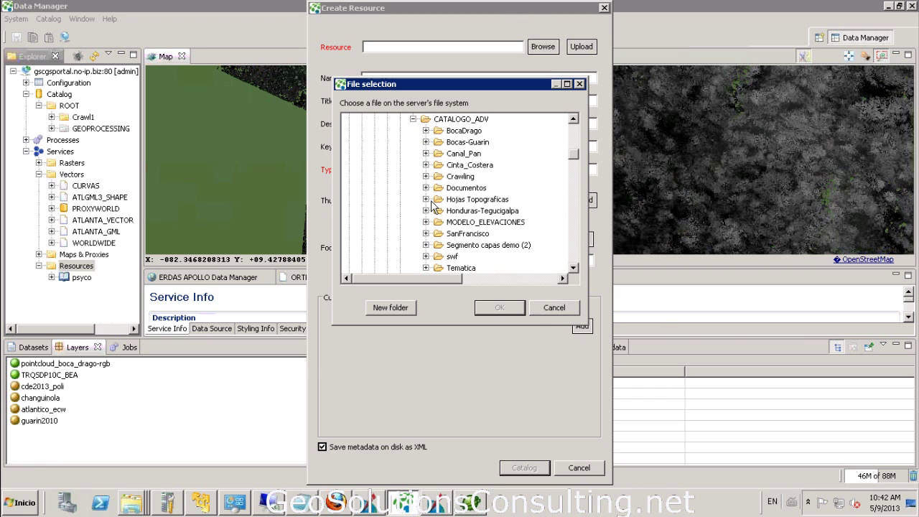
click(425, 256)
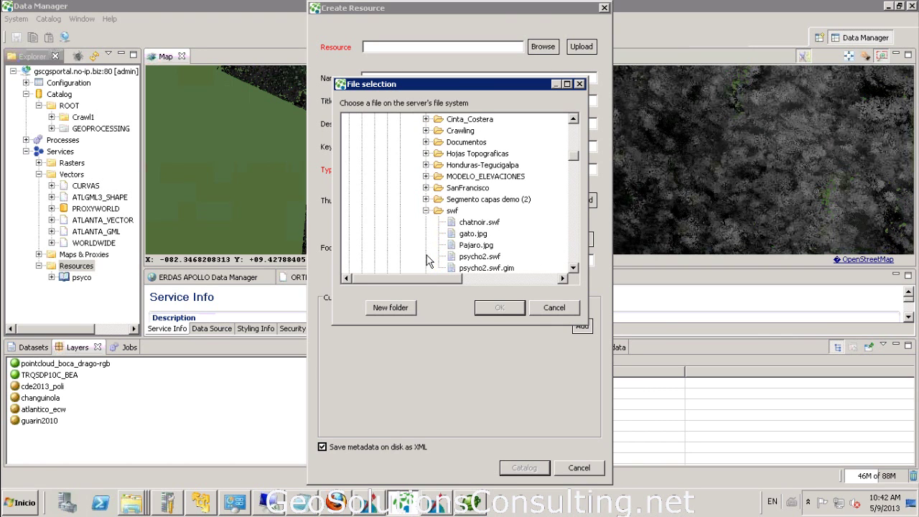
scroll(543, 273, down, 1)
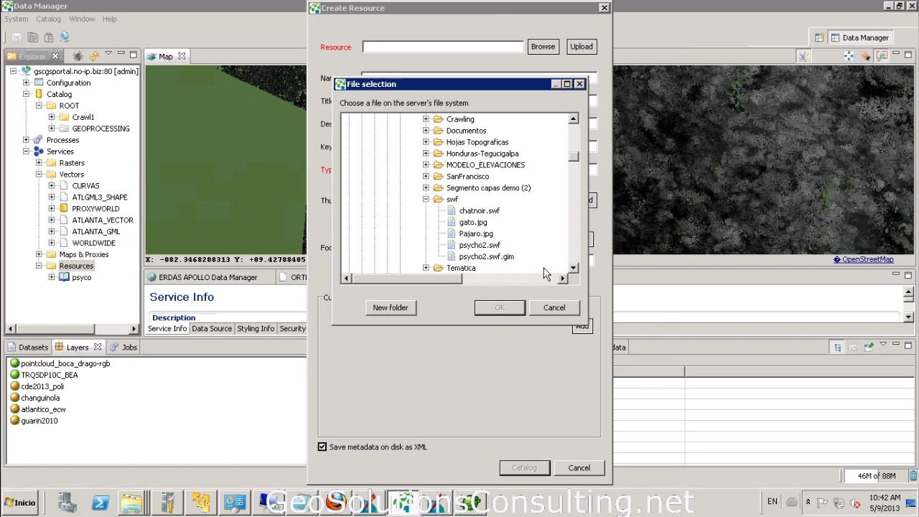
double_click(448, 120)
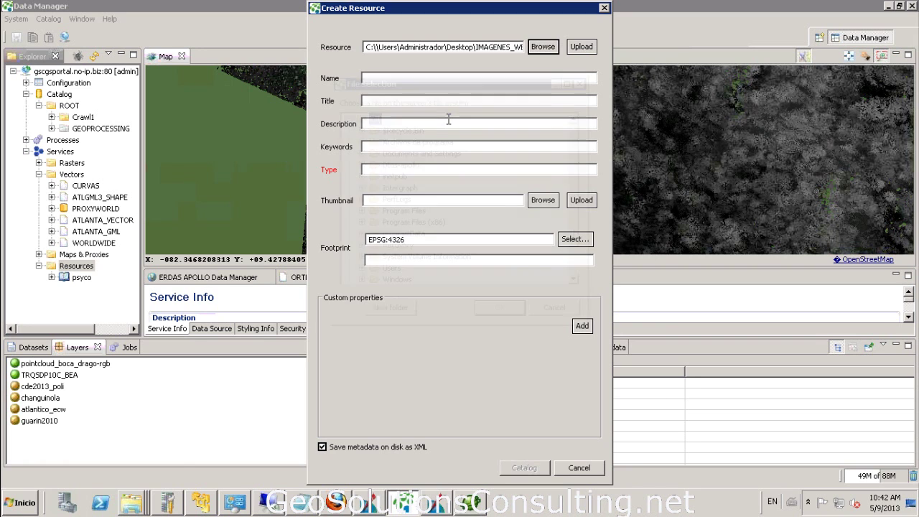
Set the resource's thumbnail to Pajaro.jpg from the server.
click(543, 199)
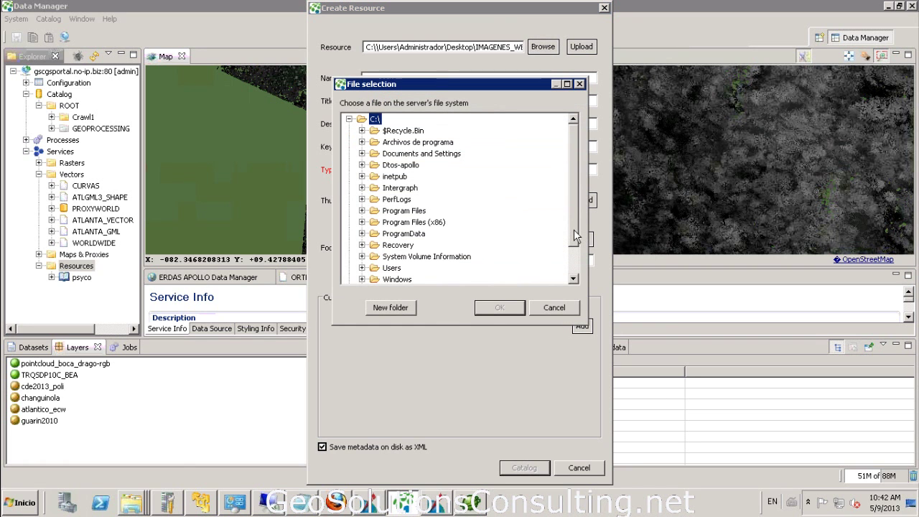
scroll(362, 248, down, 1)
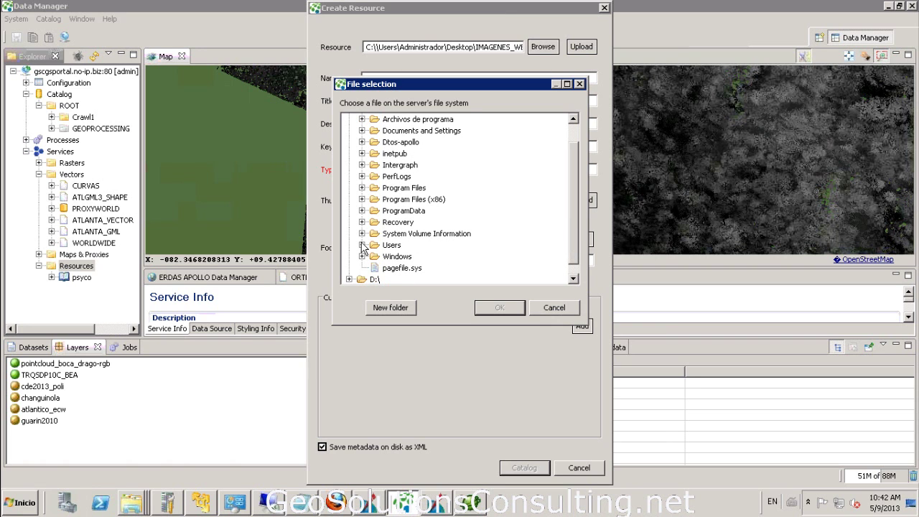
click(361, 245)
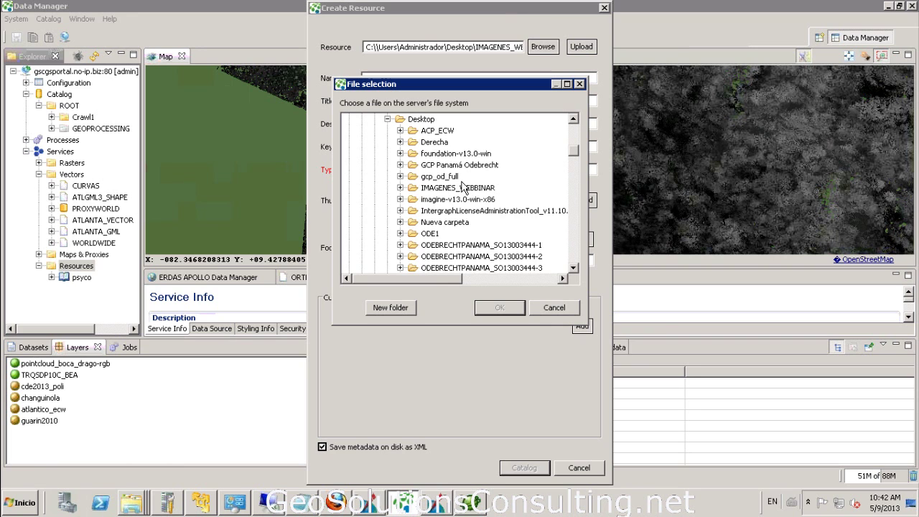
scroll(463, 187, down, 5)
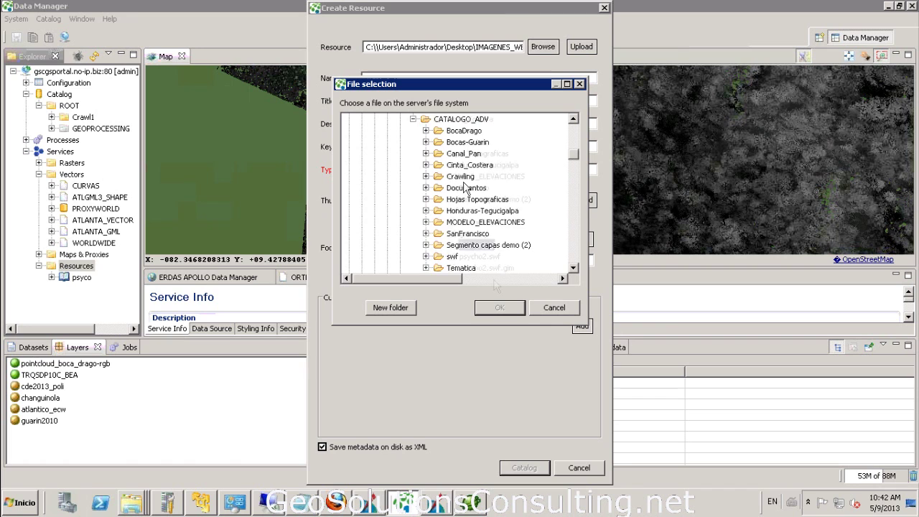
double_click(452, 256)
click(476, 245)
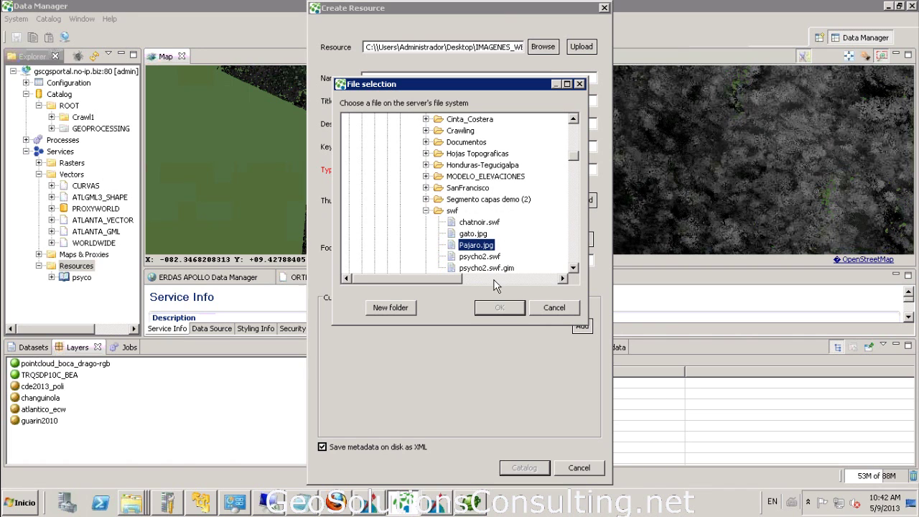
click(499, 307)
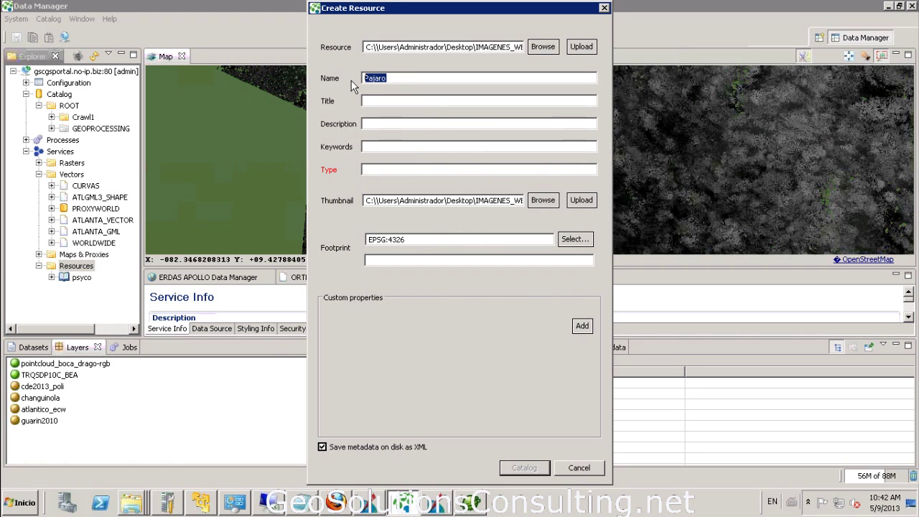
Fill title, description and keywords with Pajaro, set type animacion and footprint EPSG:32617.
key(Tab)
key(ctrl+v)
key(Tab)
key(ctrl+v)
key(Tab)
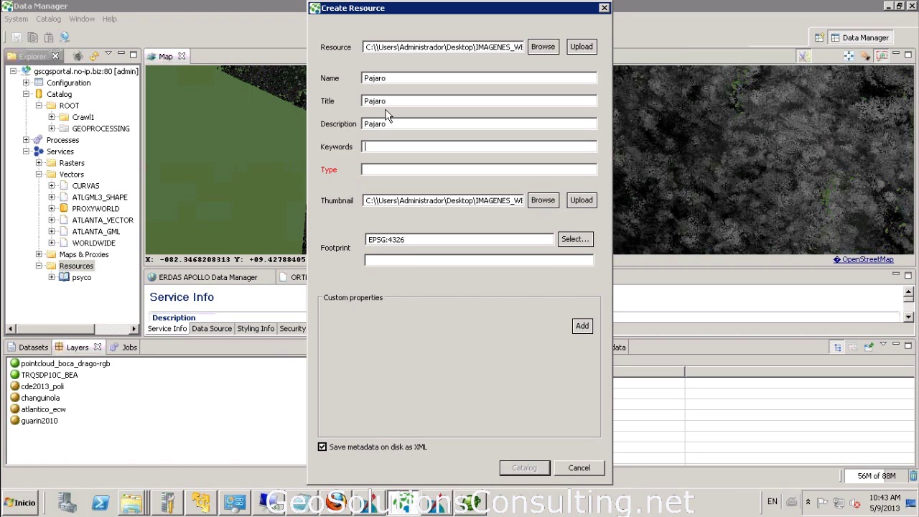
key(Tab)
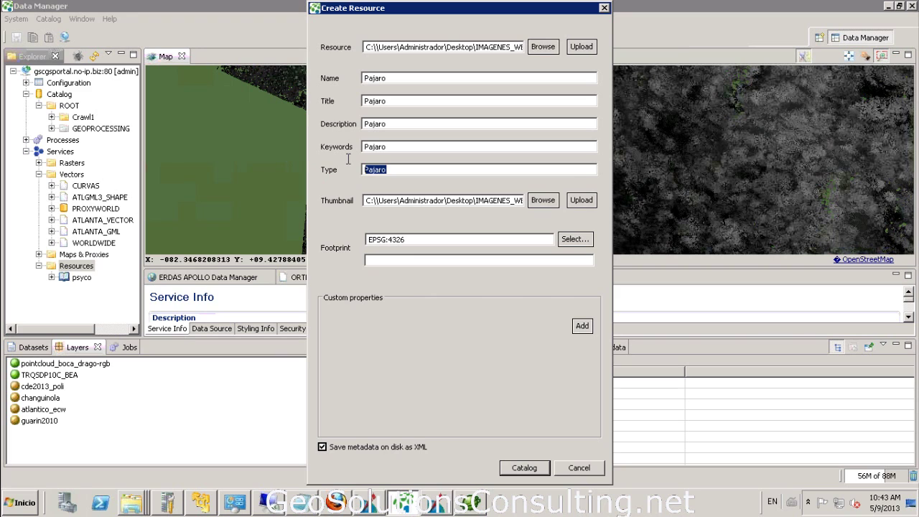
text(animacion)
click(483, 240)
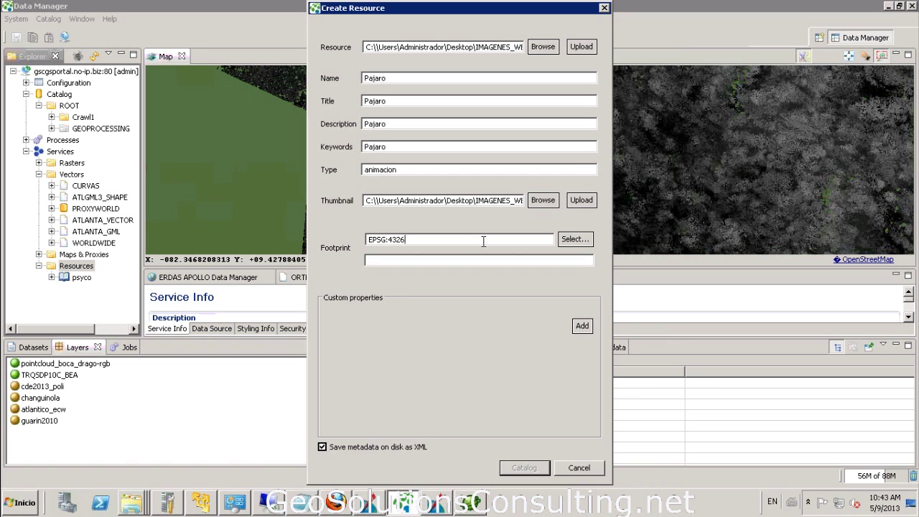
key(BackSpace)
key(BackSpace)
key(BackSpace)
key(BackSpace)
text(32617)
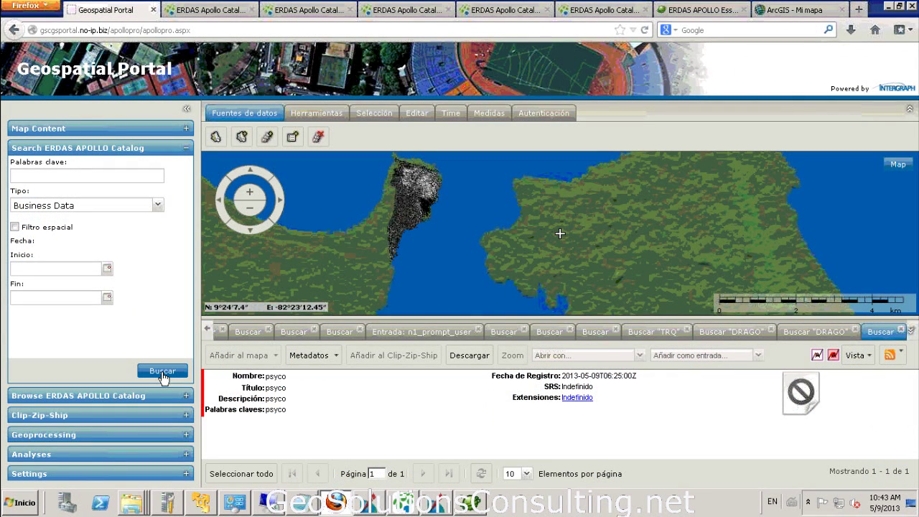
Rerun the Business Data search and select the Pajaro result.
click(163, 371)
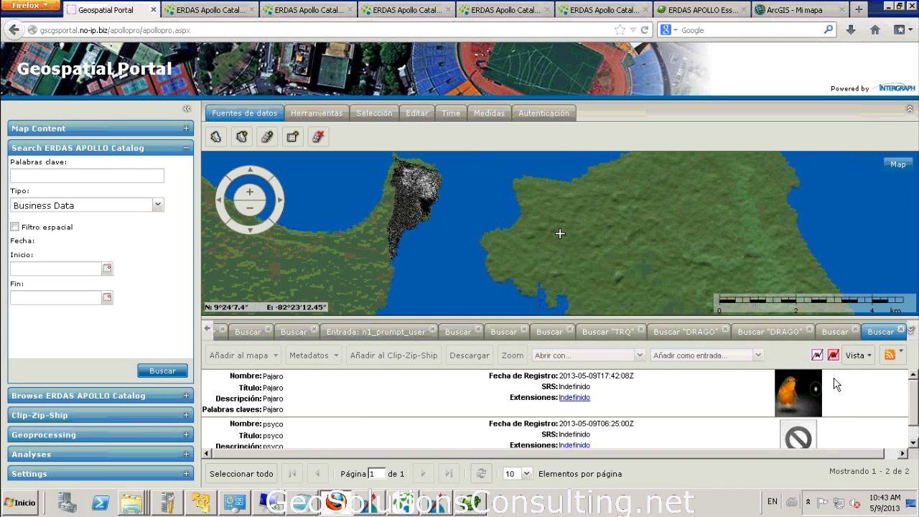
click(241, 398)
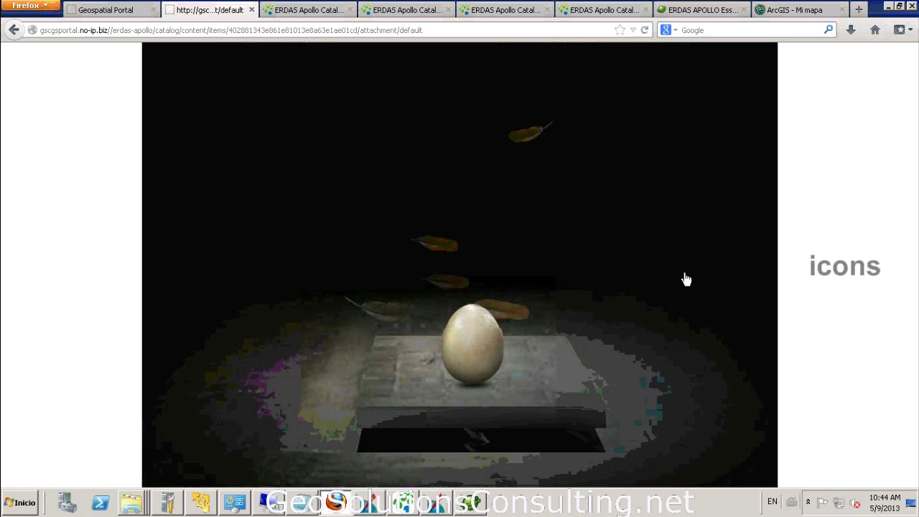
Close the Pajaro animation, minimize the remote desktop and show slide 10, Questions, in ppt_jueves.
click(251, 10)
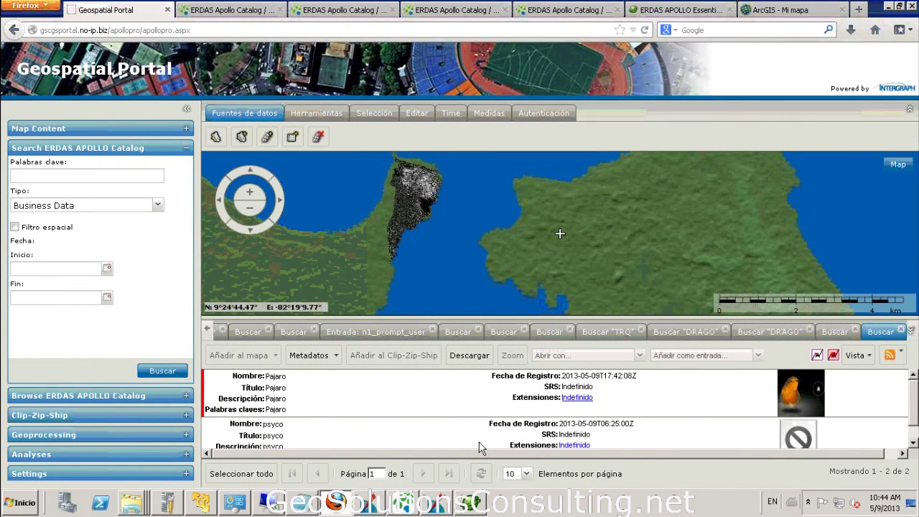
drag(507, 262, 468, 215)
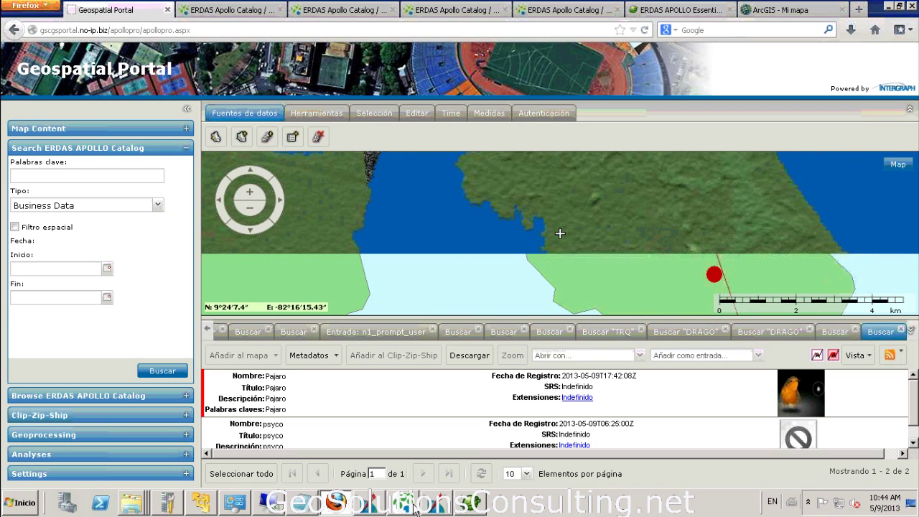
mouse_move(490, 6)
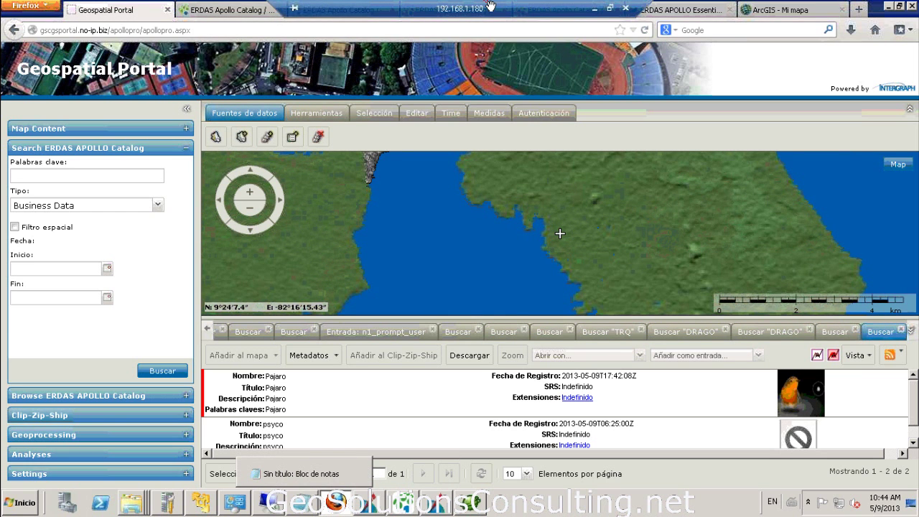
click(595, 9)
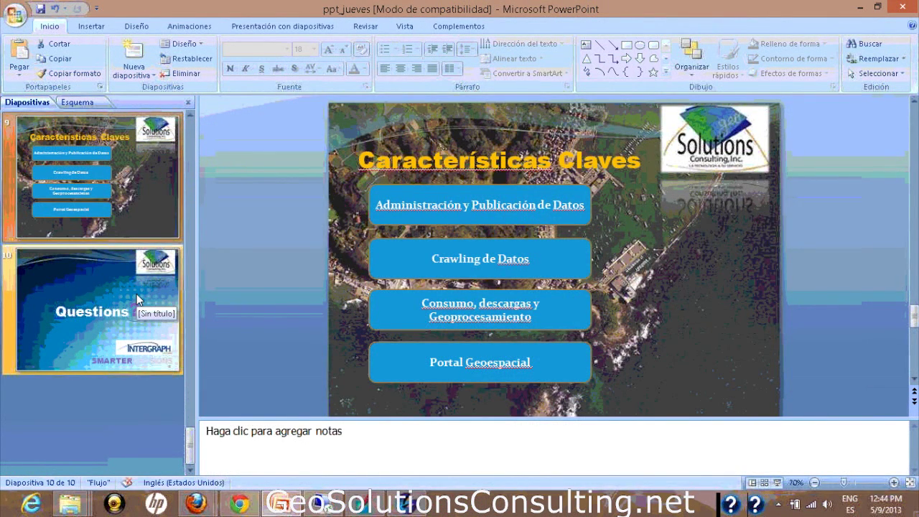
click(137, 294)
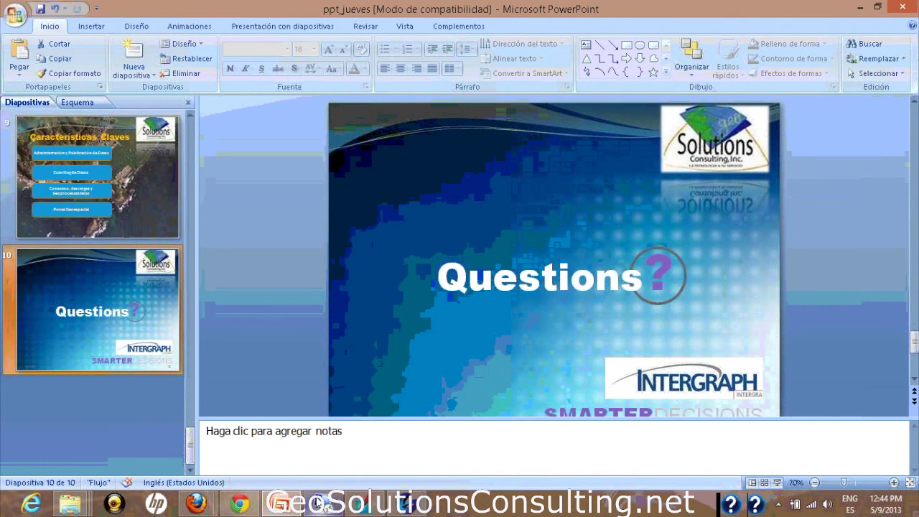
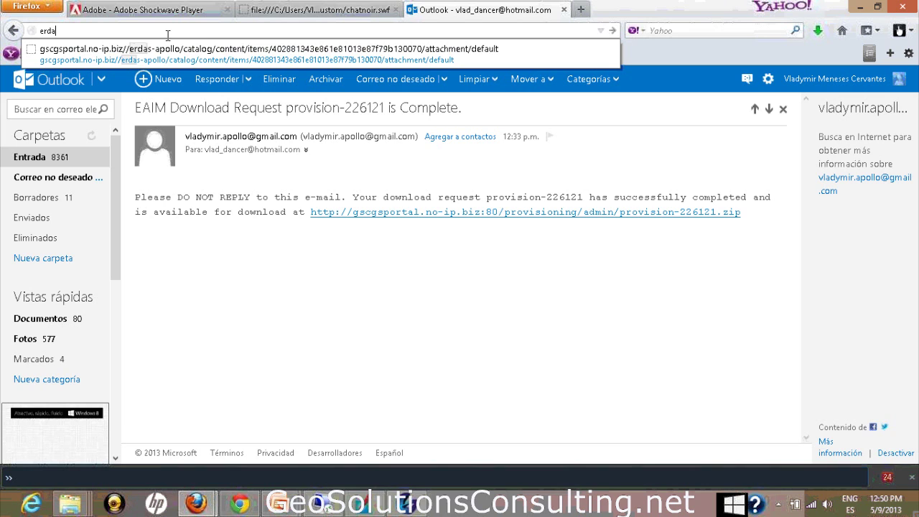
Go to erdas.com and scroll down the Geospatial Server Demo Portal page.
text(s.com)
key(Return)
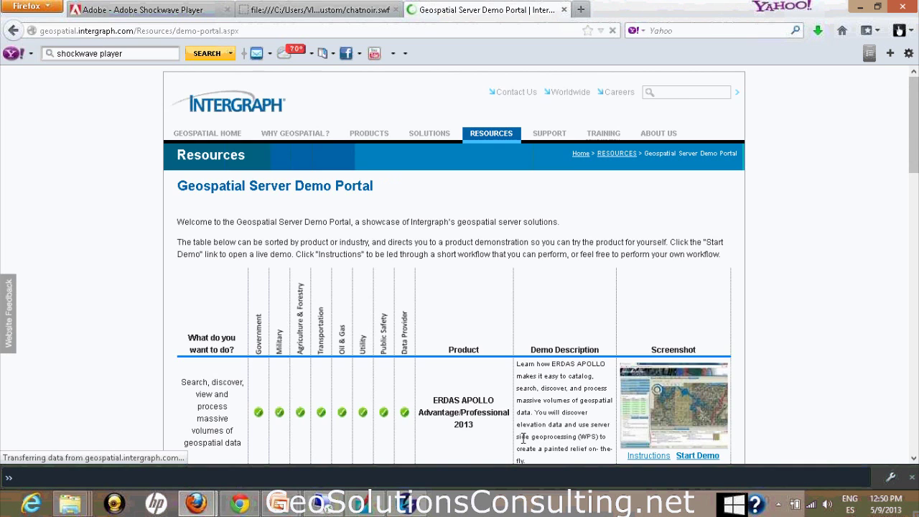
scroll(524, 438, down, 5)
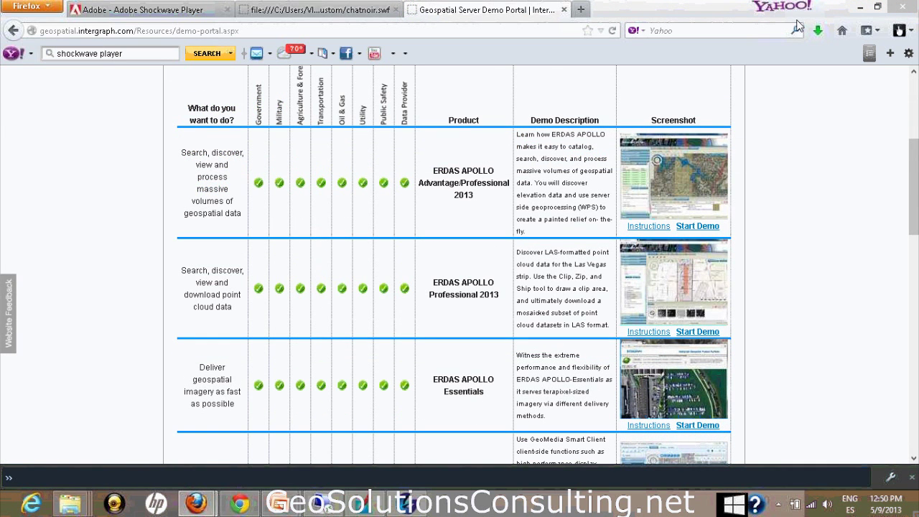
Launch the ERDAS APOLLO Advantage/Professional 2013 demo and drag the Tematica classification image into the viewer.
click(701, 227)
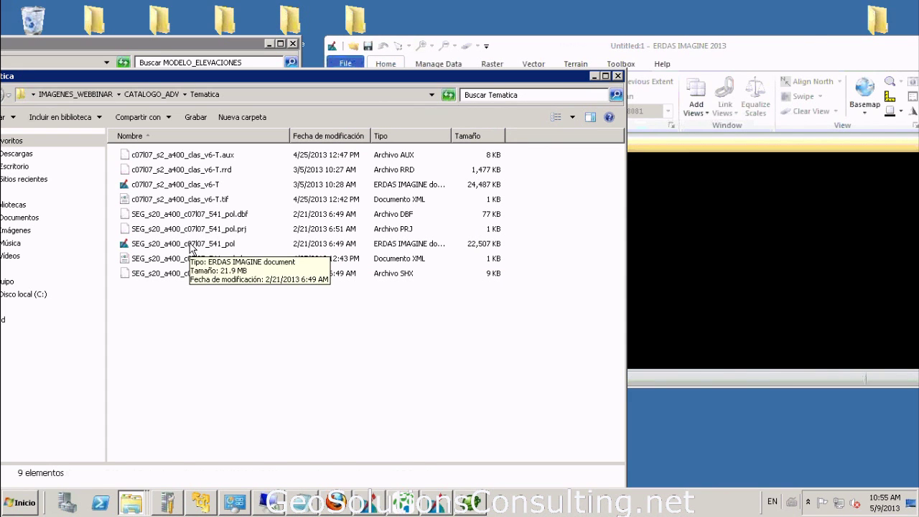
drag(192, 248, 789, 258)
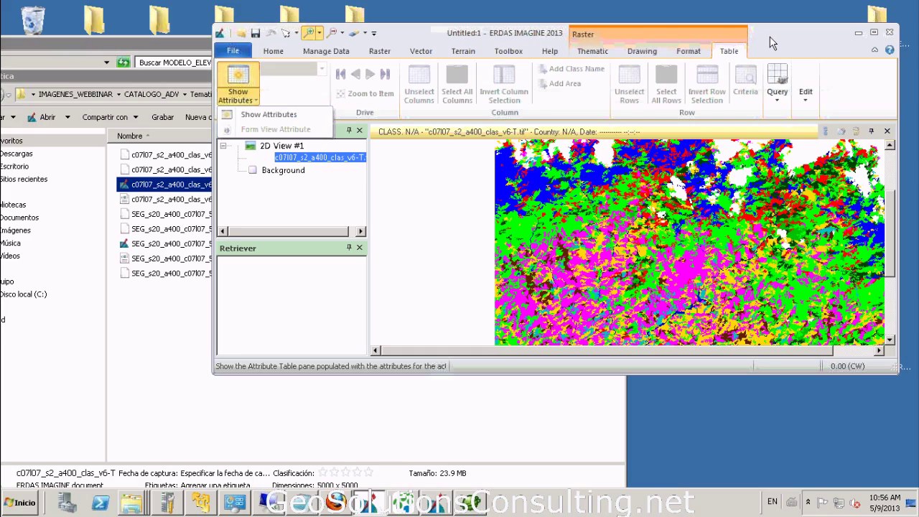
Maximize ERDAS IMAGINE to view the c07l07_s2_a400_clas_v6-T classification, then minimize it.
double_click(770, 40)
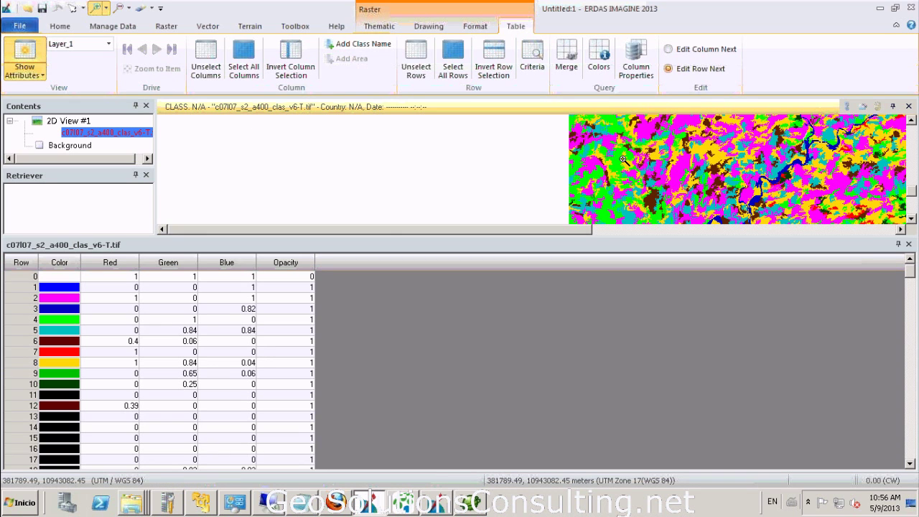
click(412, 506)
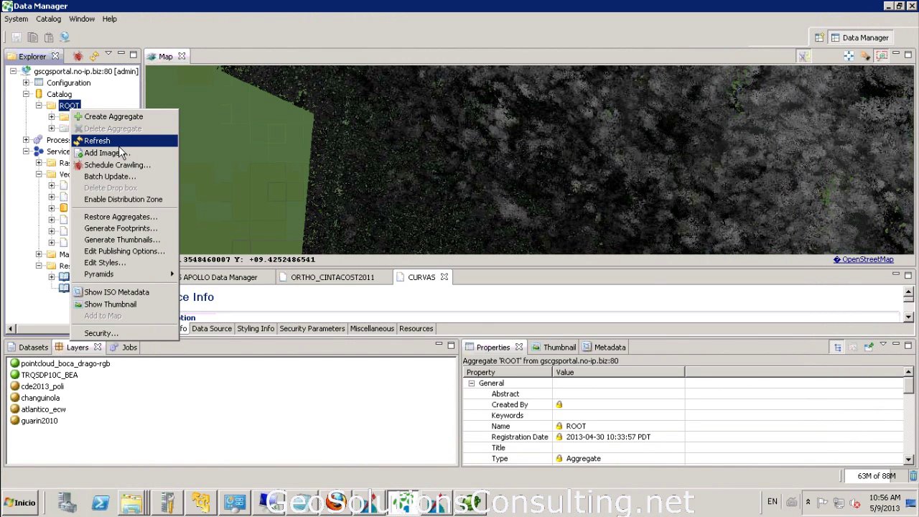
Add c07l07_s2_a400_clas_v6-T.tif from CATALOGO_ADV\Tematica to the ROOT aggregate in Data Manager.
click(108, 153)
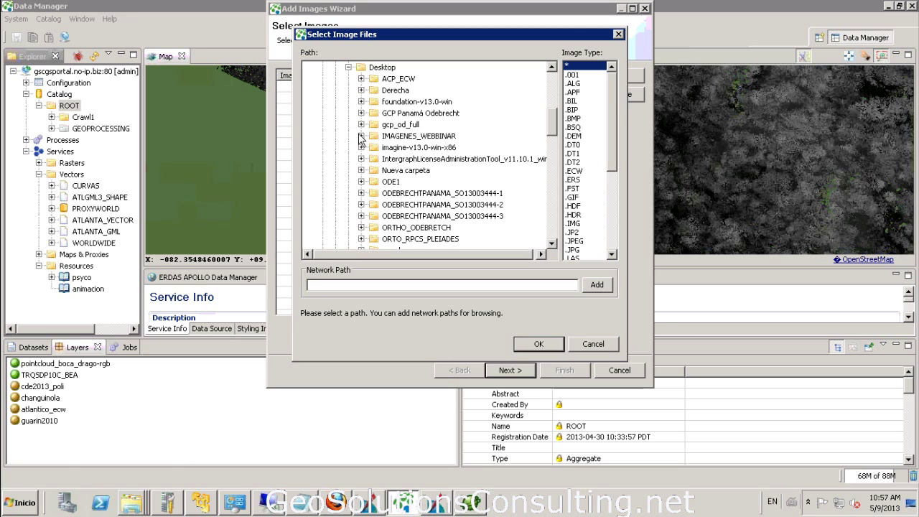
click(361, 136)
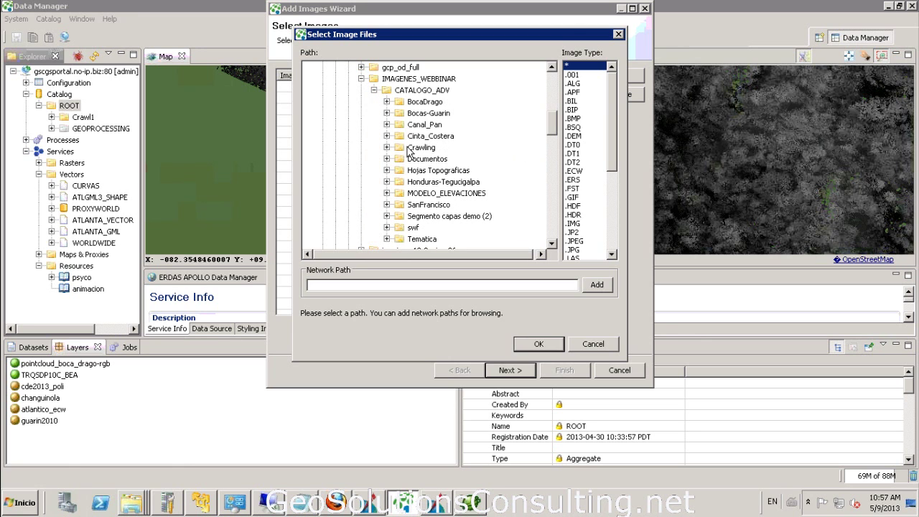
scroll(408, 140, down, 1)
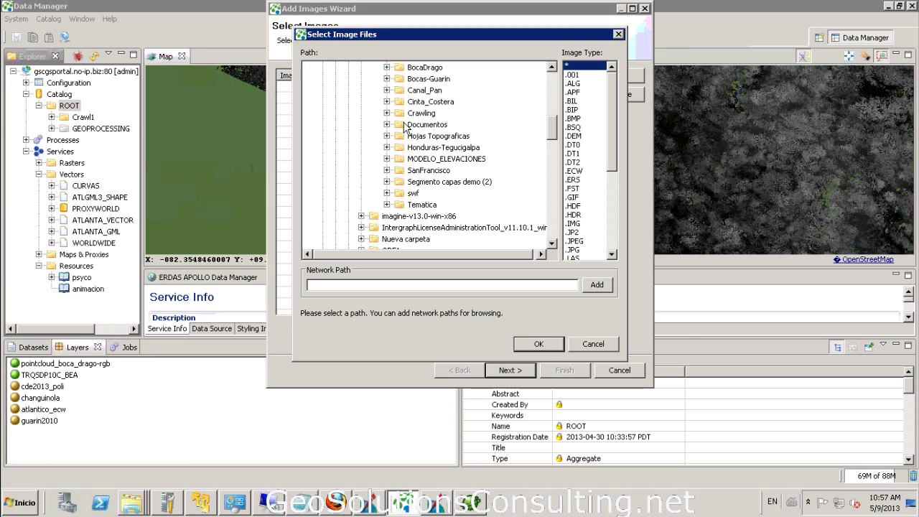
double_click(423, 205)
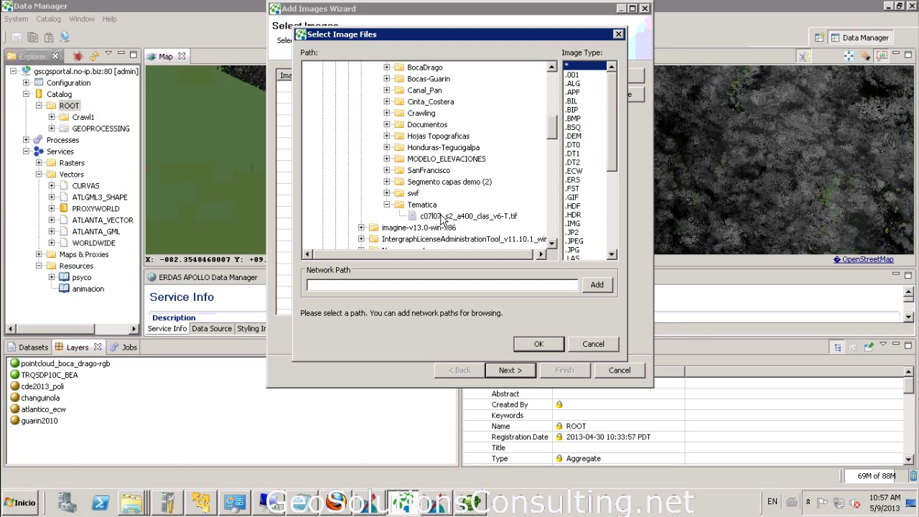
double_click(441, 216)
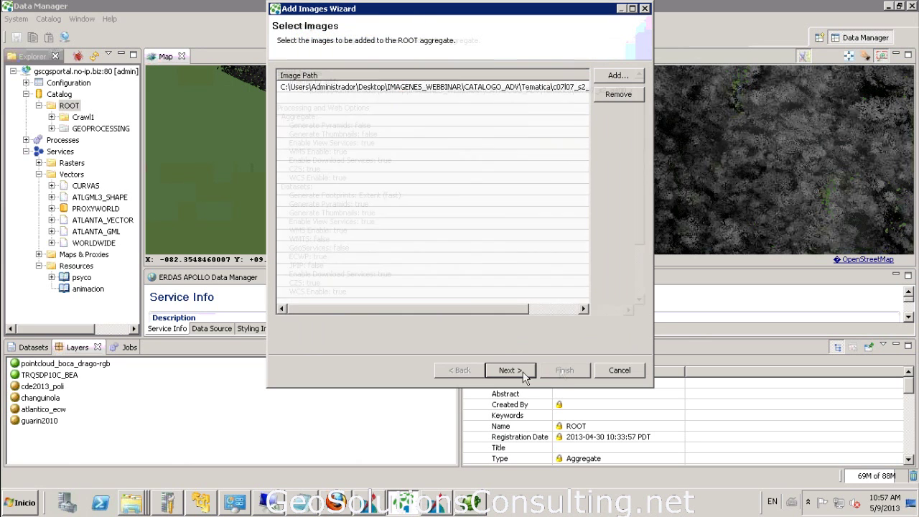
click(523, 374)
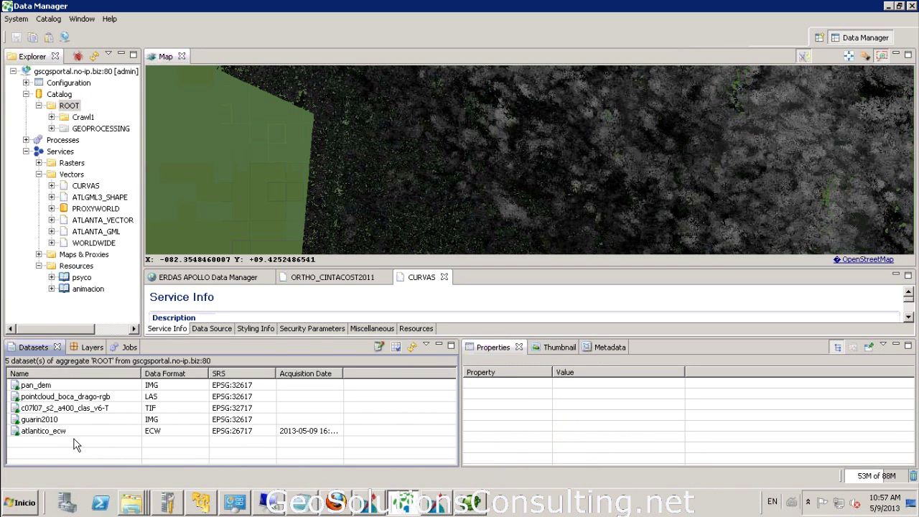
right_click(69, 407)
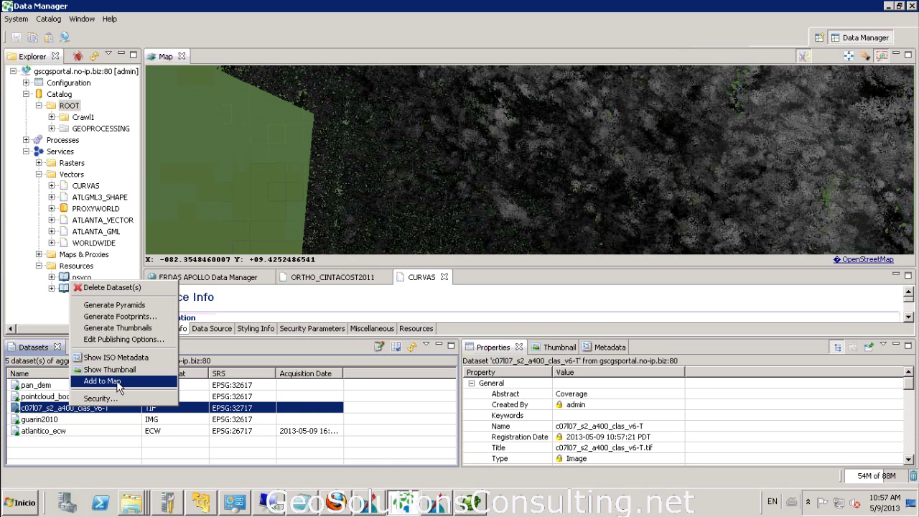
Add the classified dataset to the map and dismiss the PowerPoint window previews.
click(102, 380)
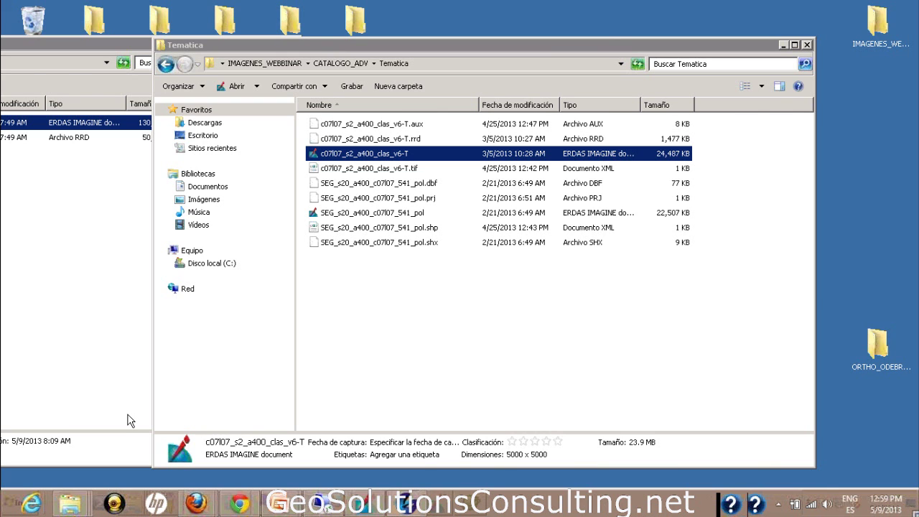
click(281, 502)
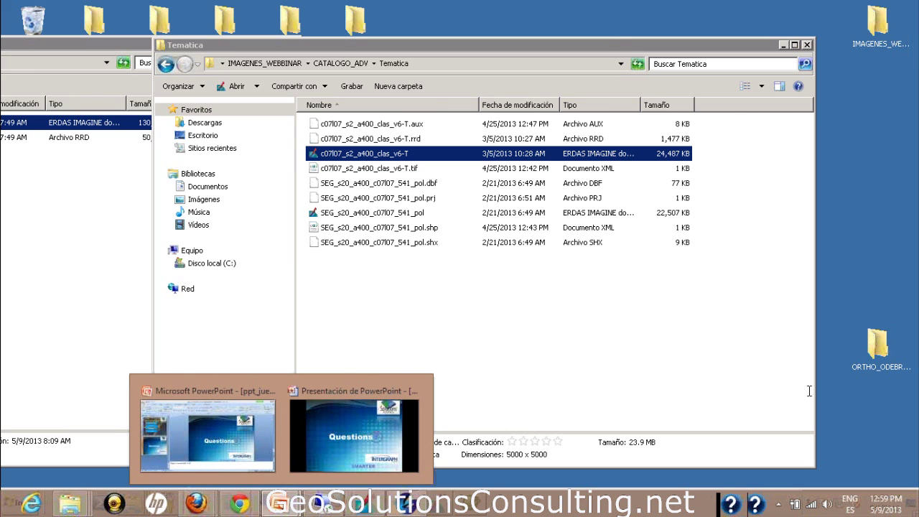
click(537, 333)
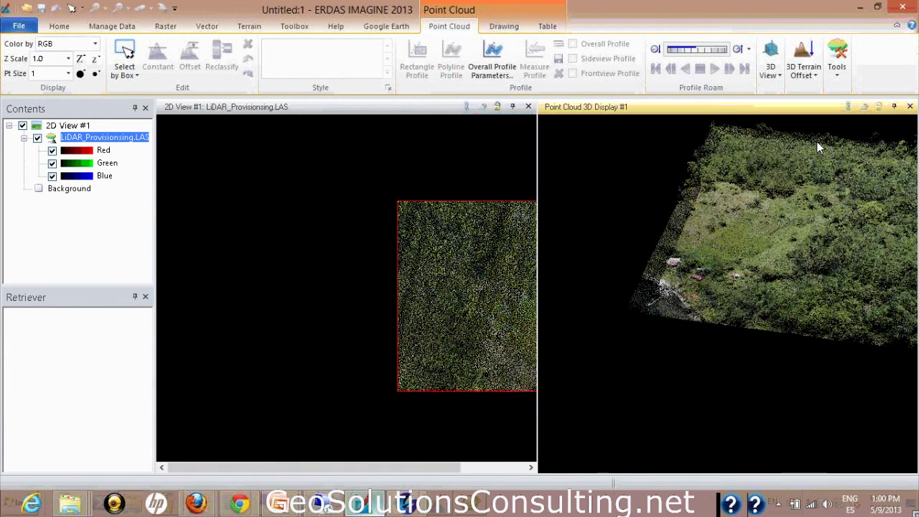
Tilt the 3D point cloud obliquely and back flat, then close the attribute table.
drag(818, 148, 802, 294)
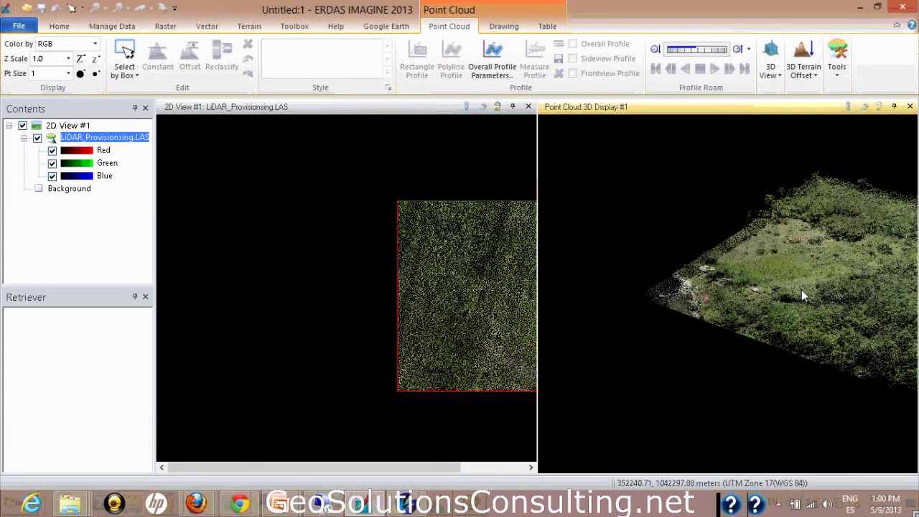
drag(800, 294, 865, 16)
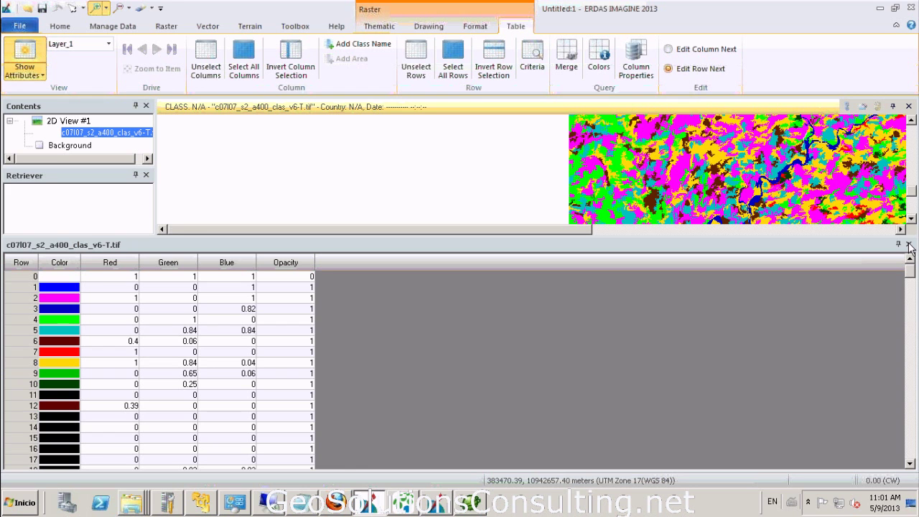
click(908, 245)
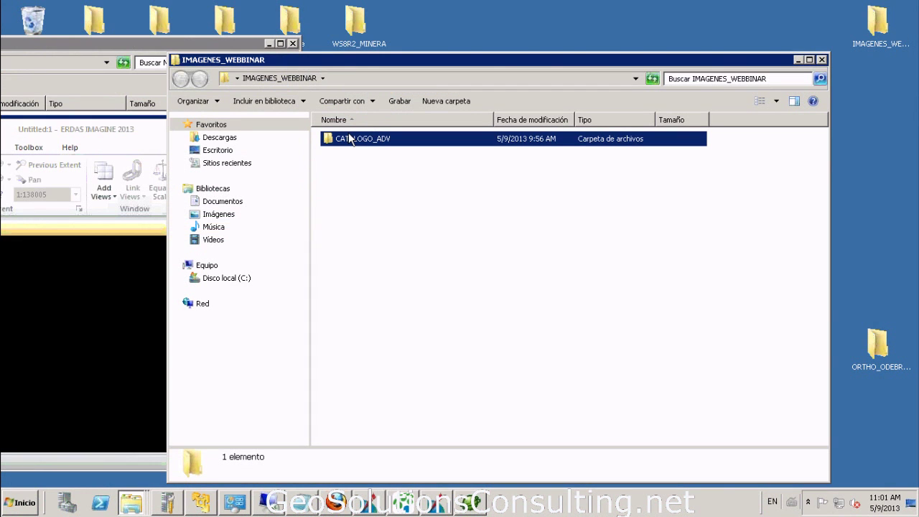
Browse to CATALOGO_ADV > BocaDrago > DEM_BOCA_DRAGO_BARE and load the bare-earth DEM into the 2D view.
double_click(350, 138)
double_click(396, 141)
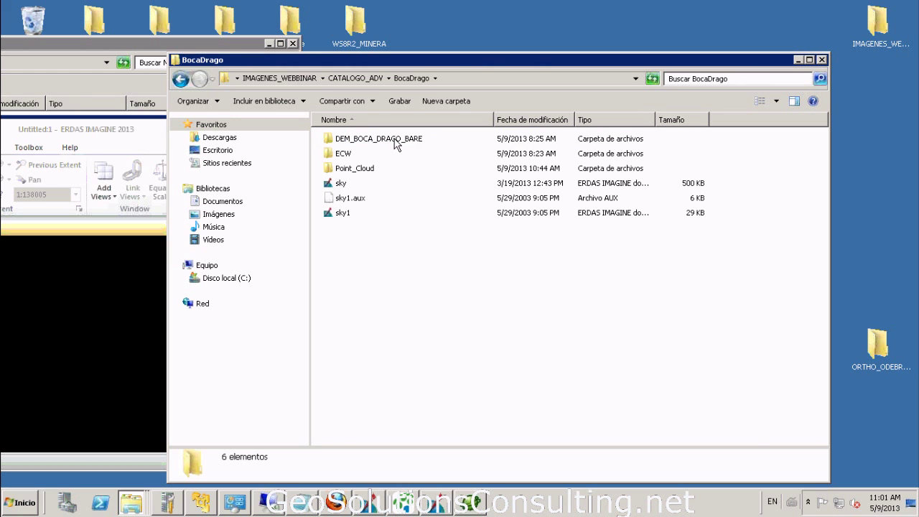
double_click(394, 140)
drag(373, 138, 112, 280)
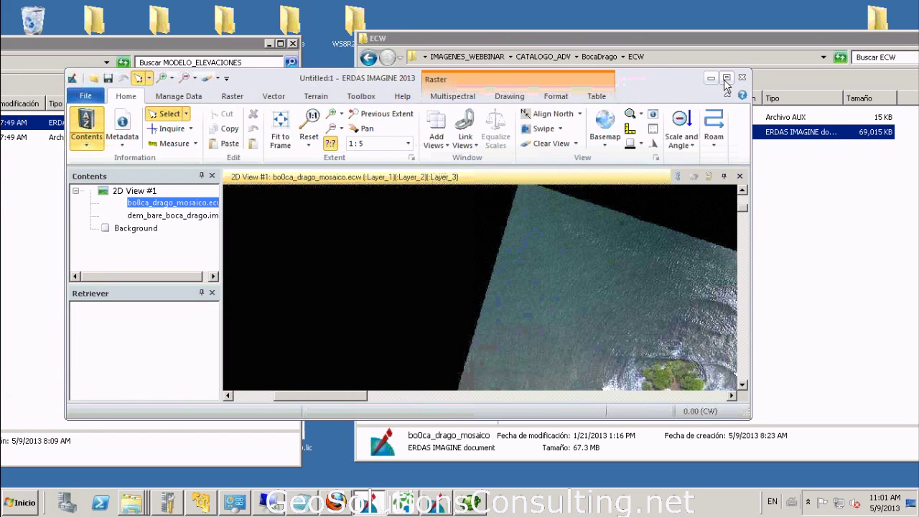
Maximize ERDAS IMAGINE, zoom out, and pan to the forested part of the orthomosaic.
click(726, 78)
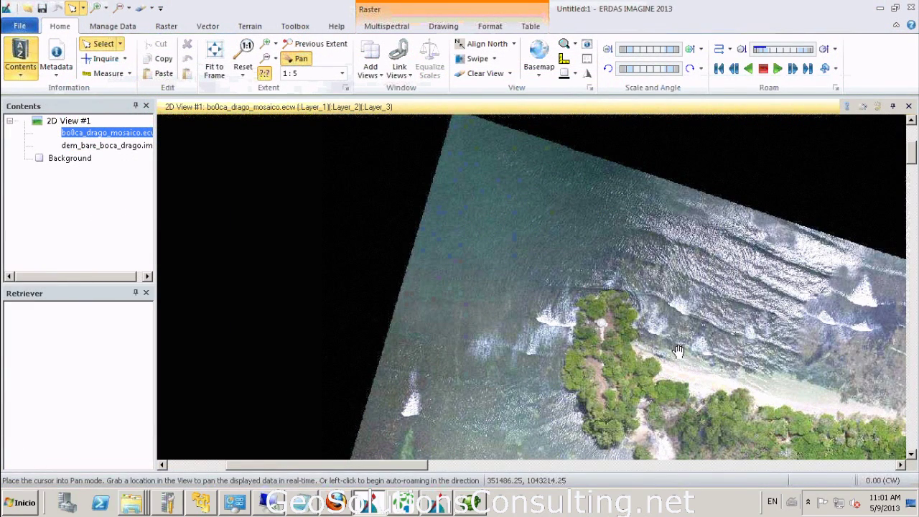
scroll(678, 350, down, 3)
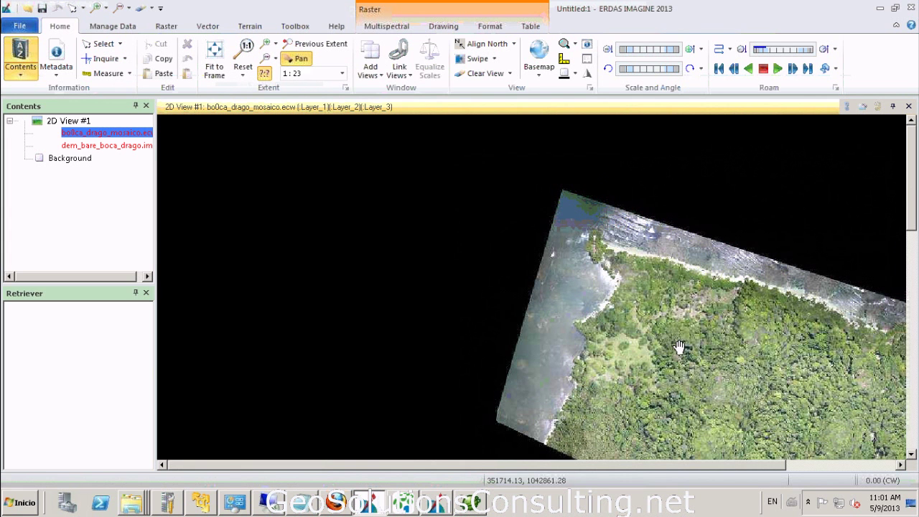
drag(678, 346, 505, 265)
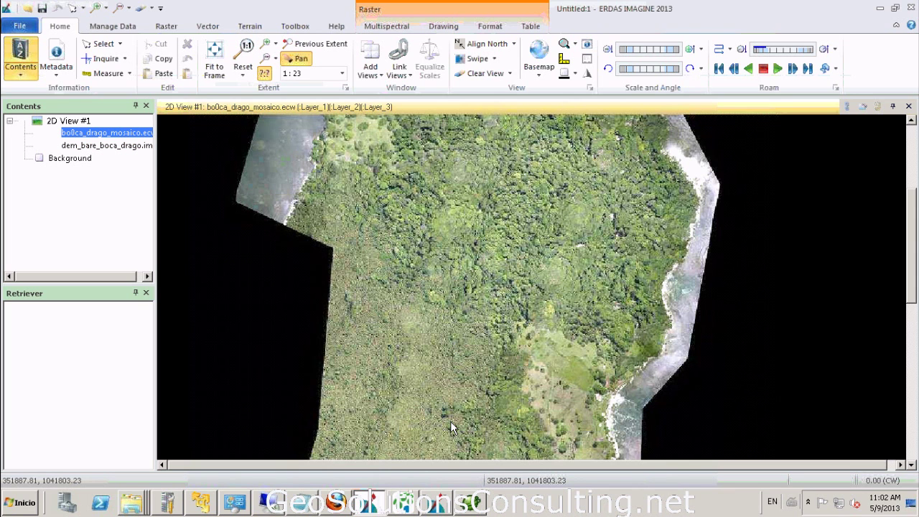
Create a 3D View from the 2D view's contents using its right-click menu.
right_click(581, 444)
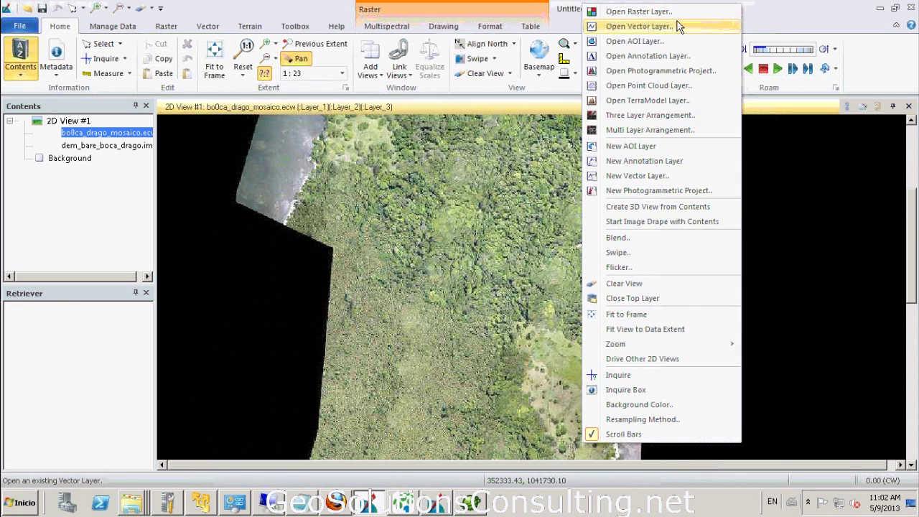
right_click(480, 287)
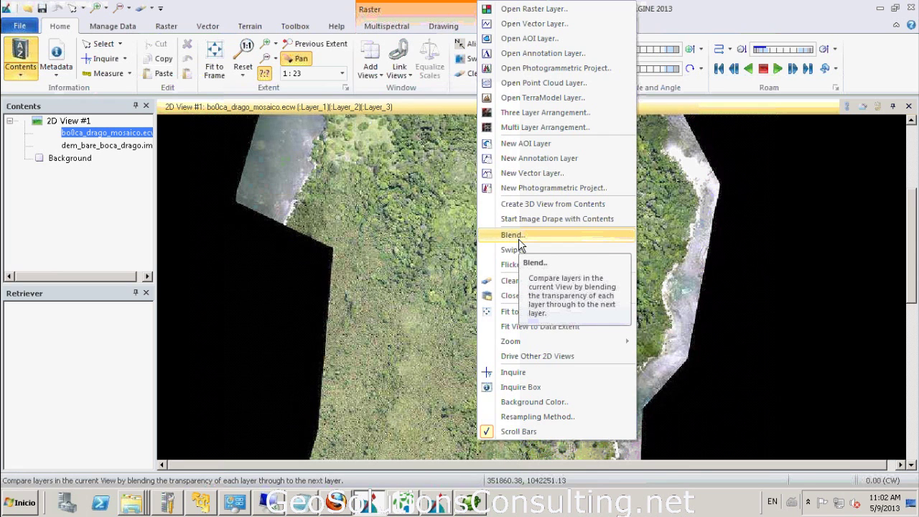
click(553, 204)
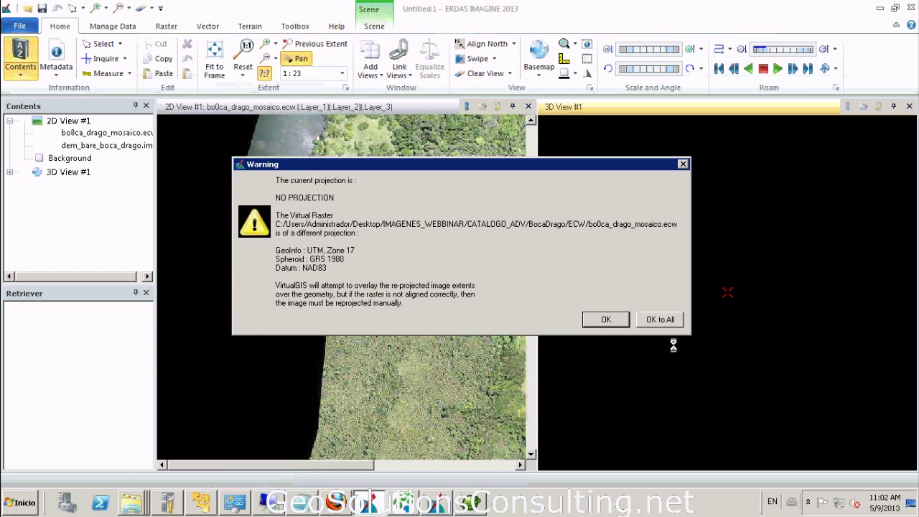
Accept the projection warning, tilt and rotate the draped terrain, and show the Scene tools.
click(660, 319)
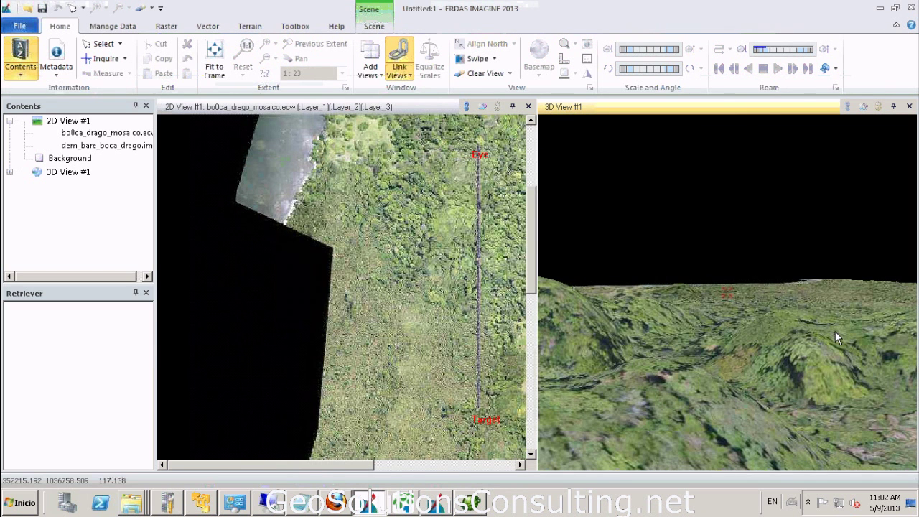
drag(835, 338, 848, 265)
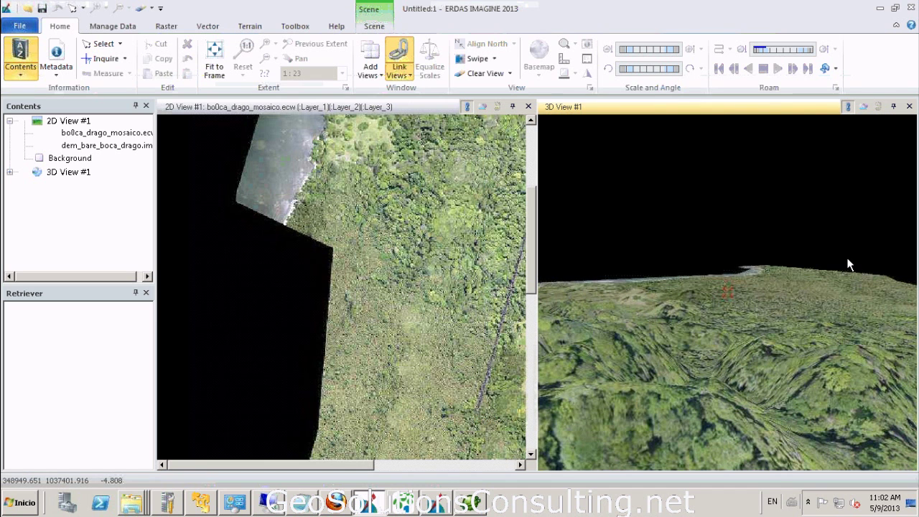
drag(847, 264, 796, 278)
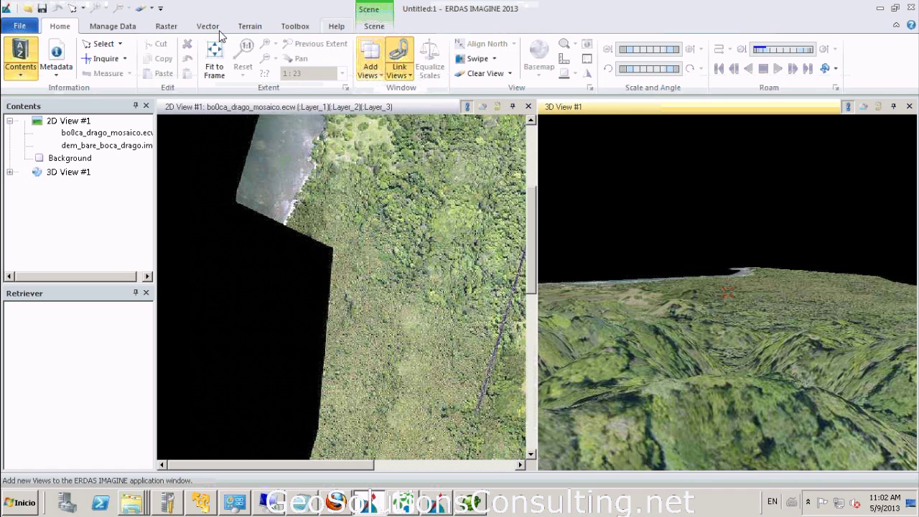
click(374, 25)
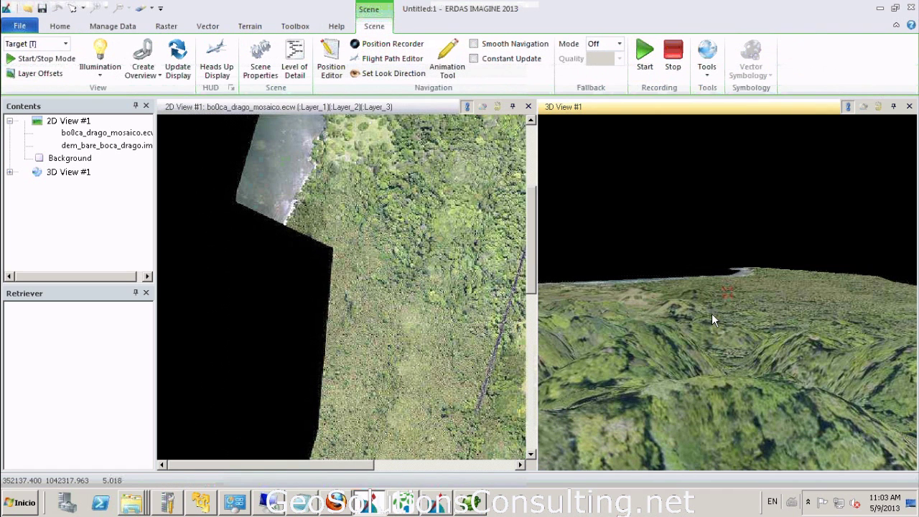
Turn on fog for the 3D scene in Scene Properties and apply it.
click(252, 54)
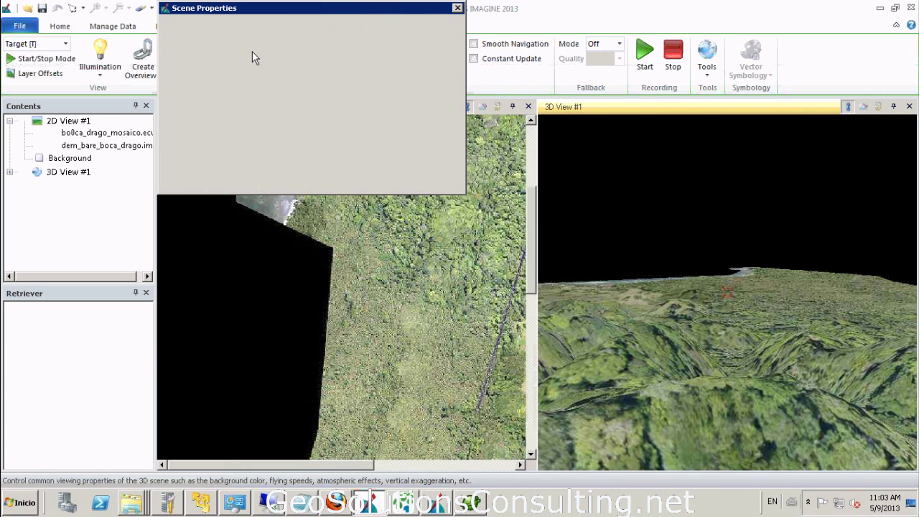
click(181, 115)
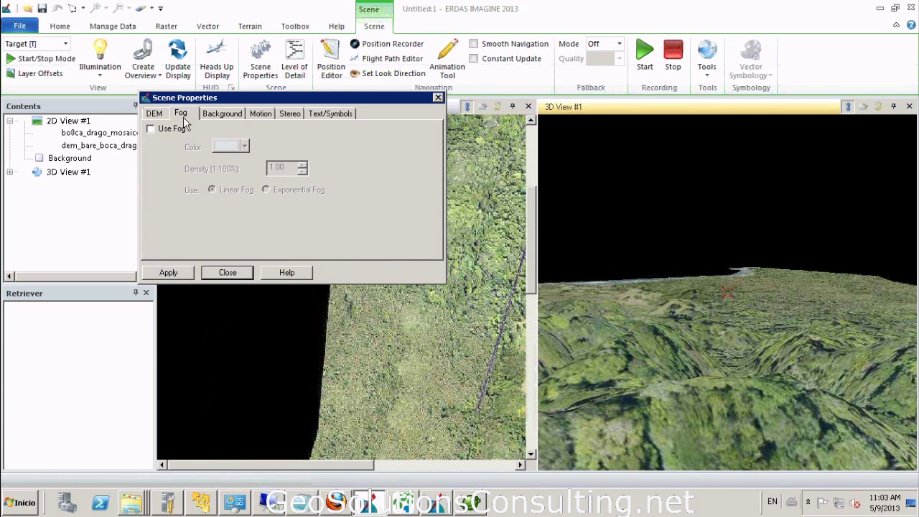
click(150, 128)
click(169, 272)
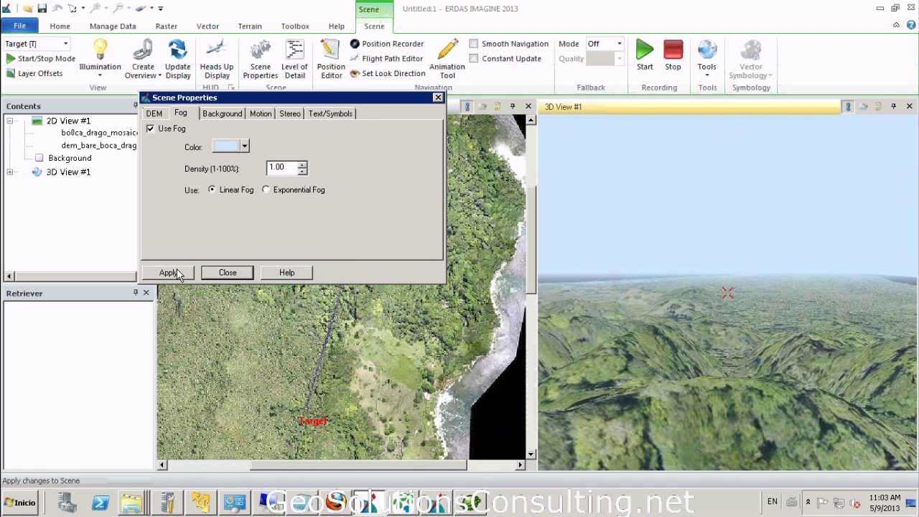
Try a terrain exaggeration of 2.2, then settle on 1.2 and close Scene Properties.
click(222, 113)
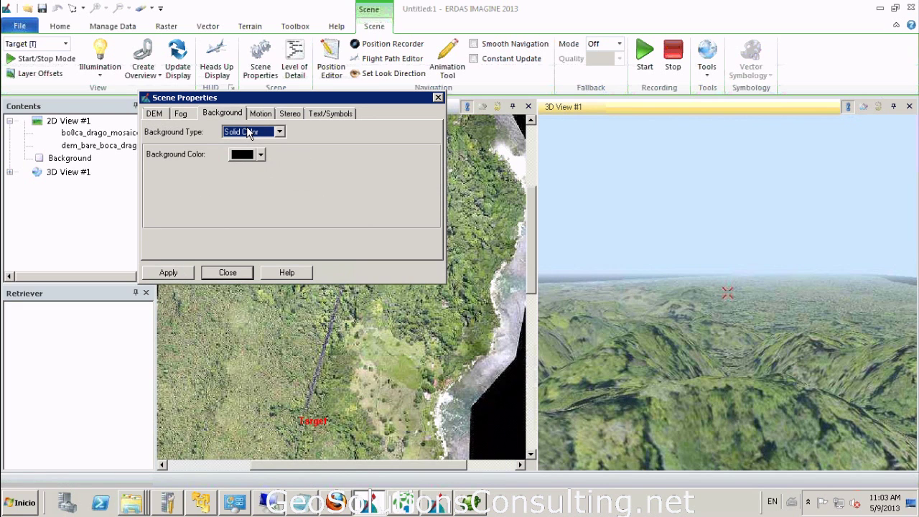
click(261, 114)
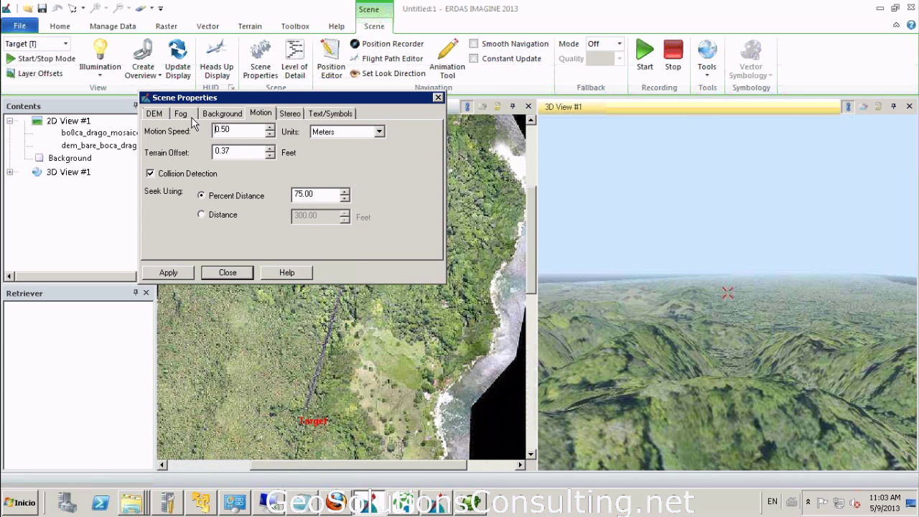
click(154, 113)
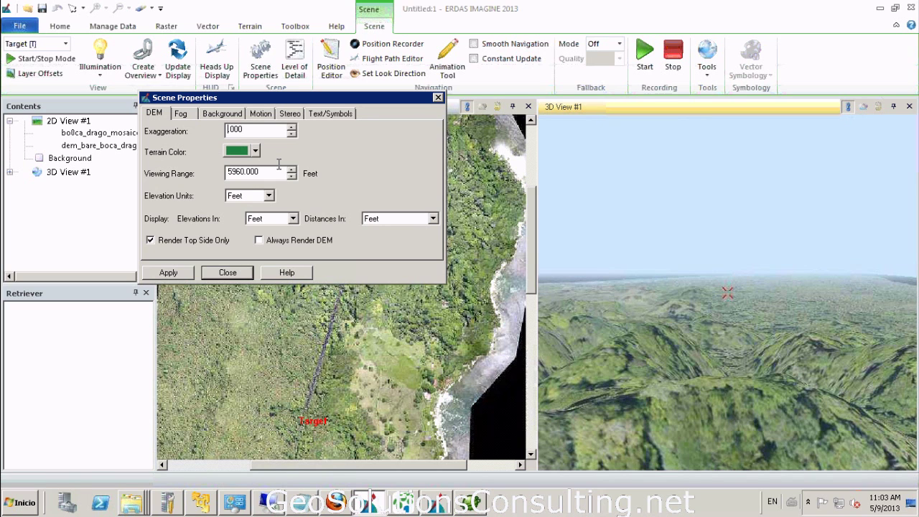
text(2.2)
click(168, 273)
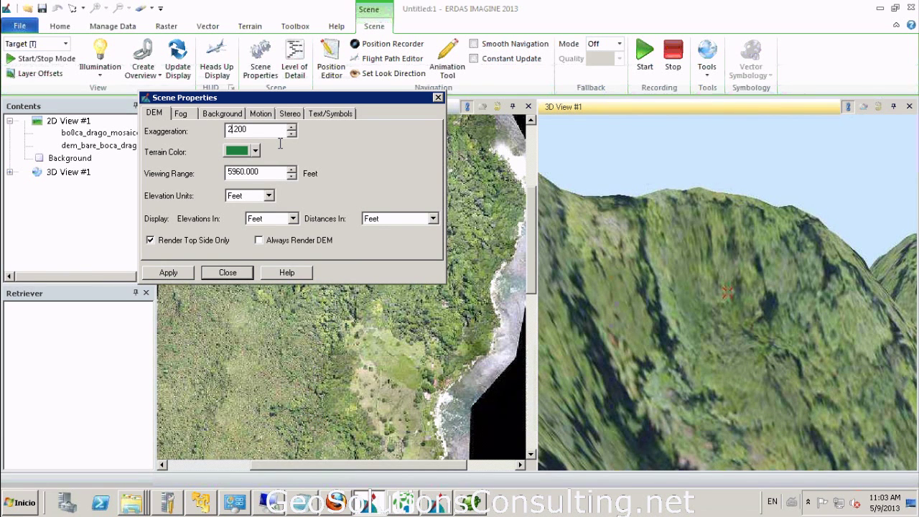
text(1)
click(169, 273)
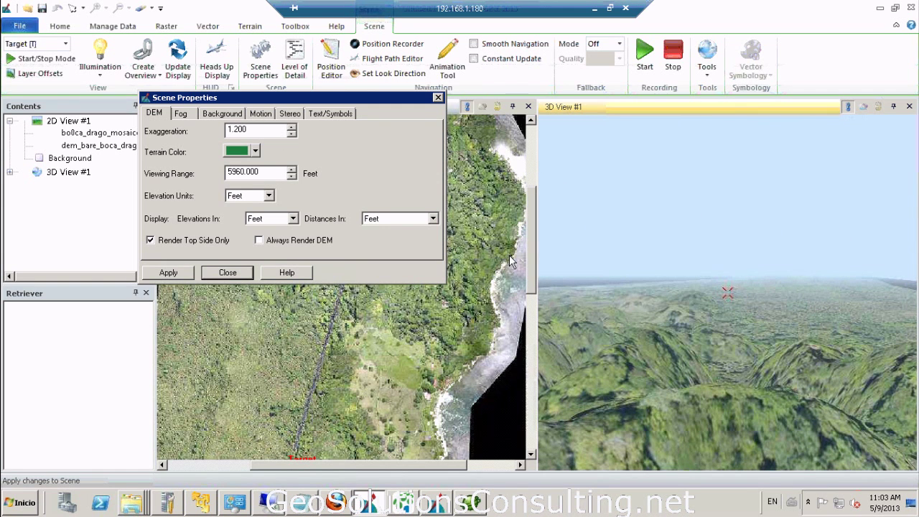
click(438, 97)
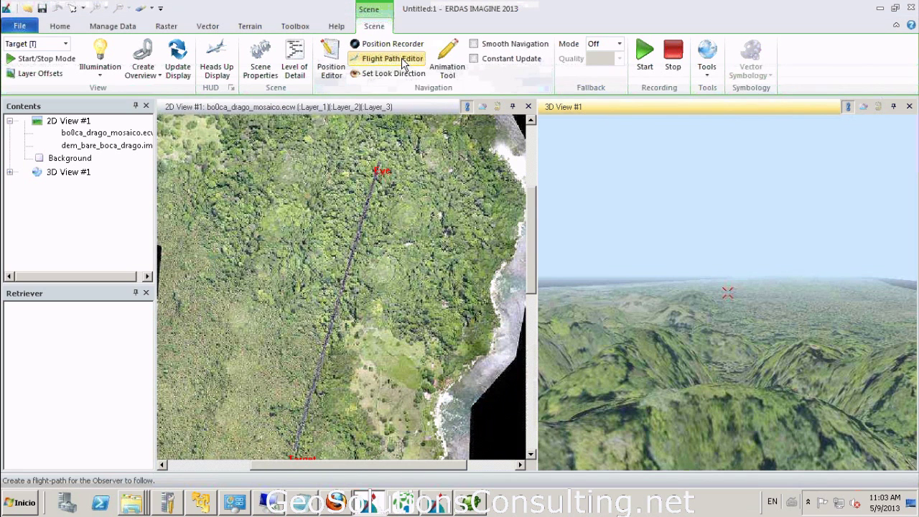
Digitize a seven-point flight path across the mosaic in the Flight Path Editor, each point at 18.50 ASL.
click(393, 59)
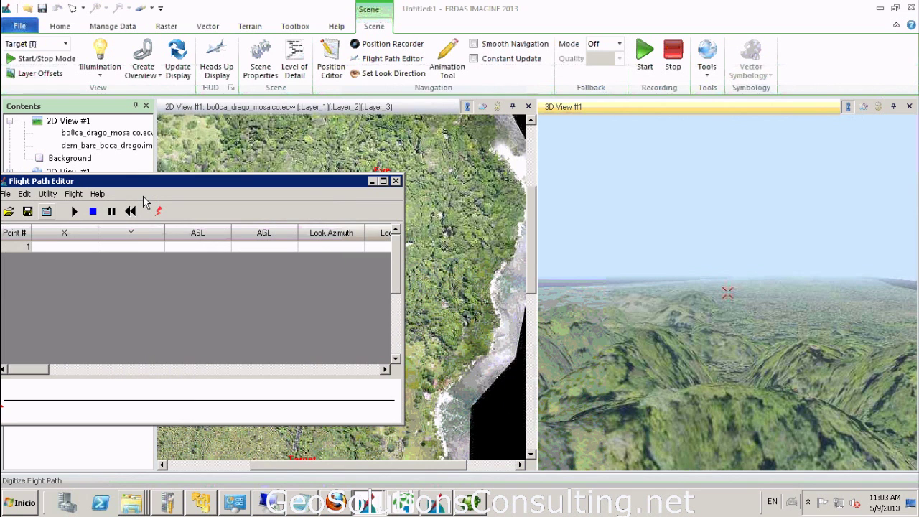
drag(143, 181, 750, 75)
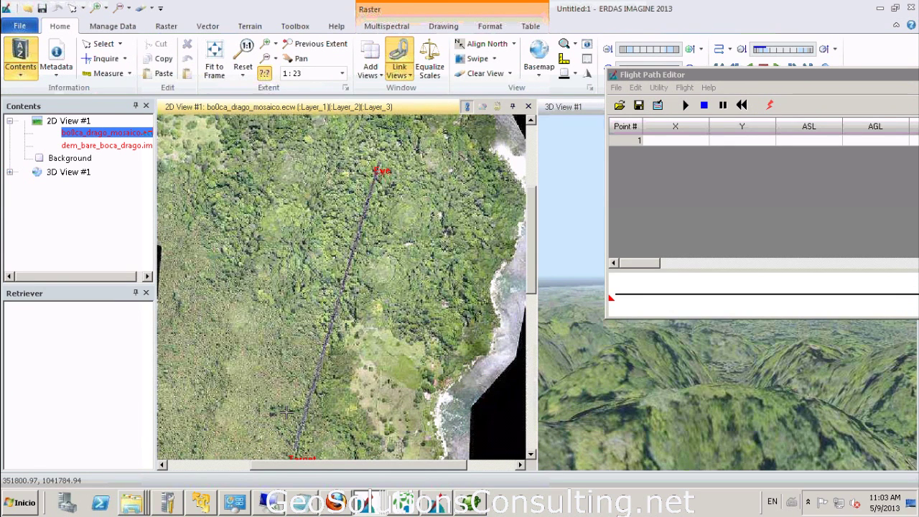
double_click(514, 176)
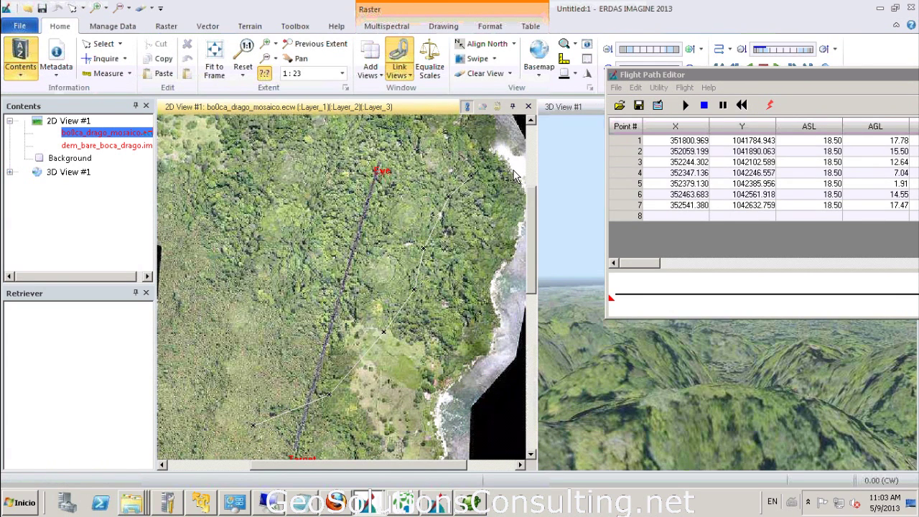
drag(646, 74, 121, 104)
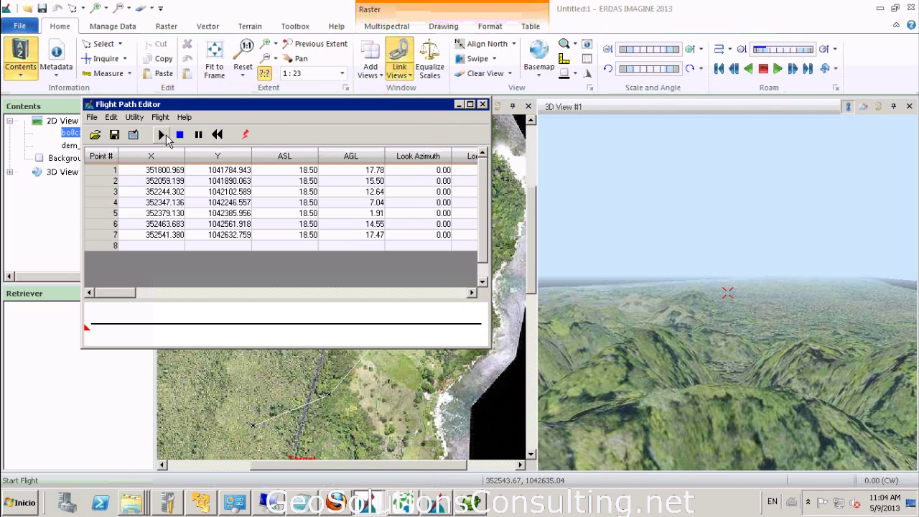
Play the flight along the seven-point path and make 3D View #1 active.
click(163, 135)
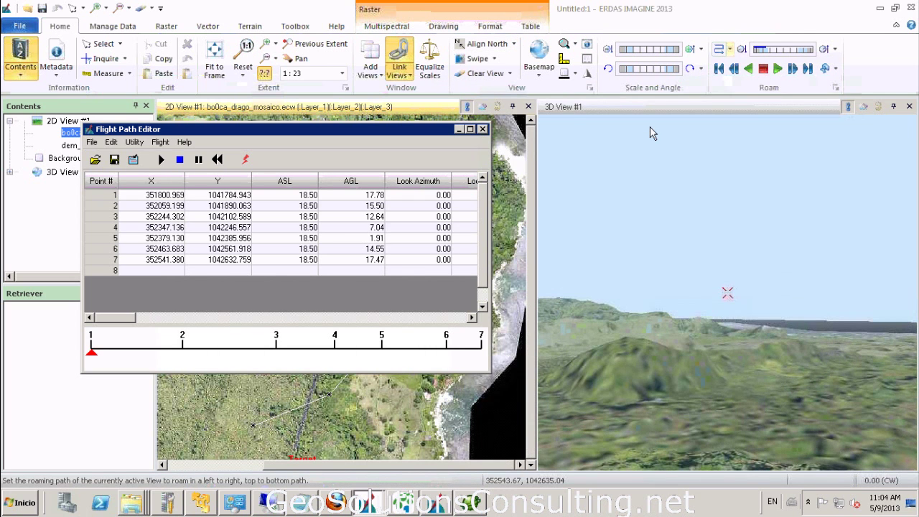
click(432, 29)
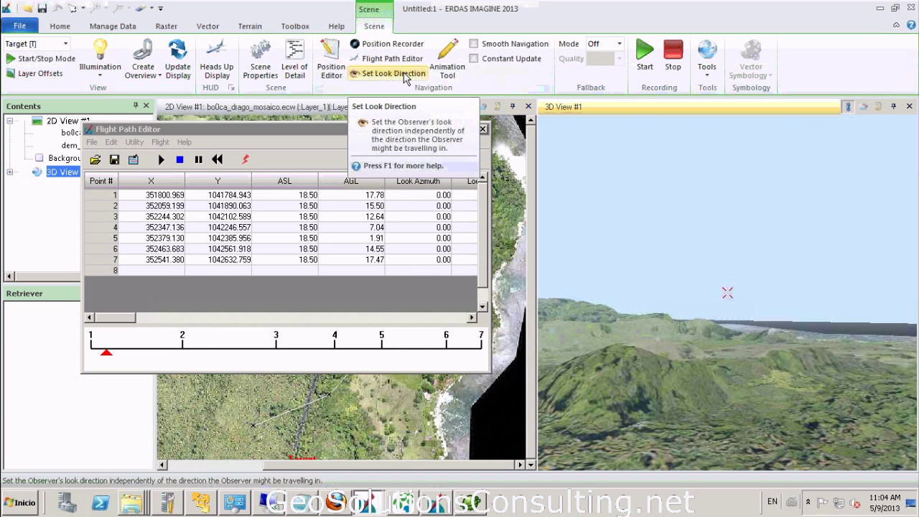
Turn on the heads-up display, move the flight between points 2 and 3, then minimize ERDAS.
key(h)
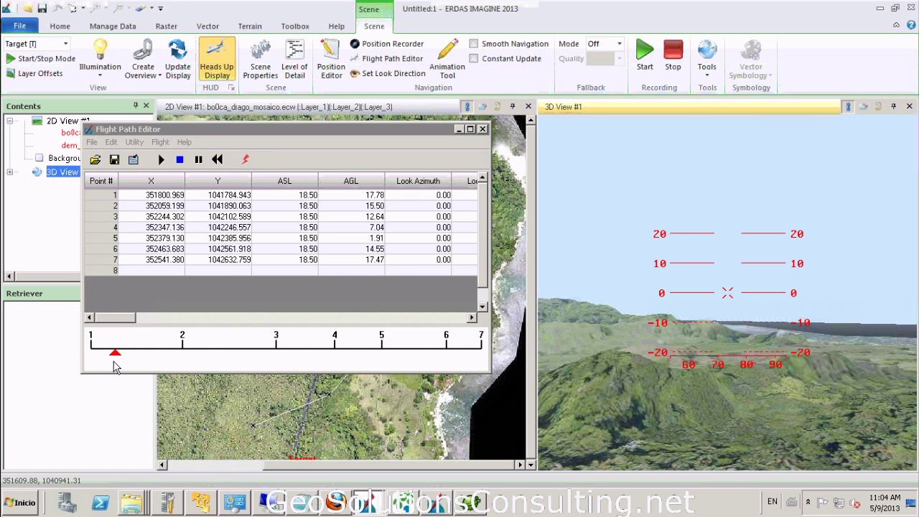
drag(115, 364, 226, 362)
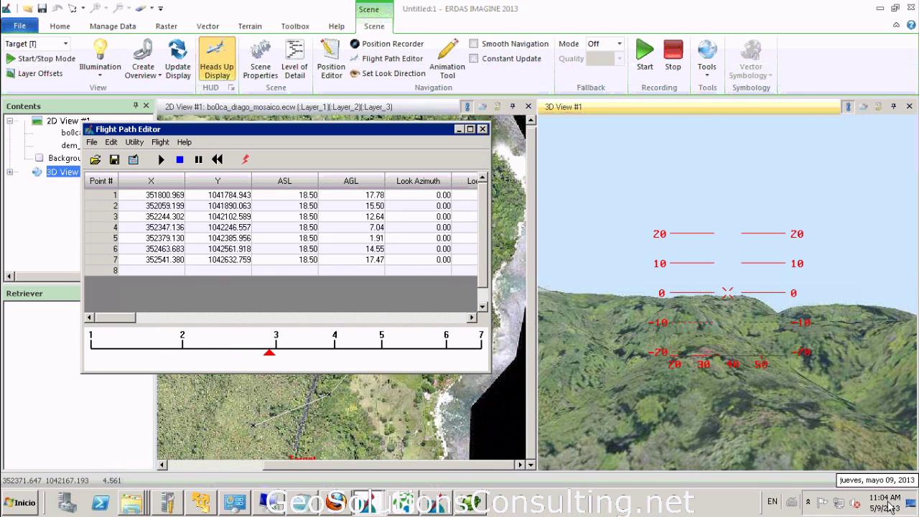
click(880, 9)
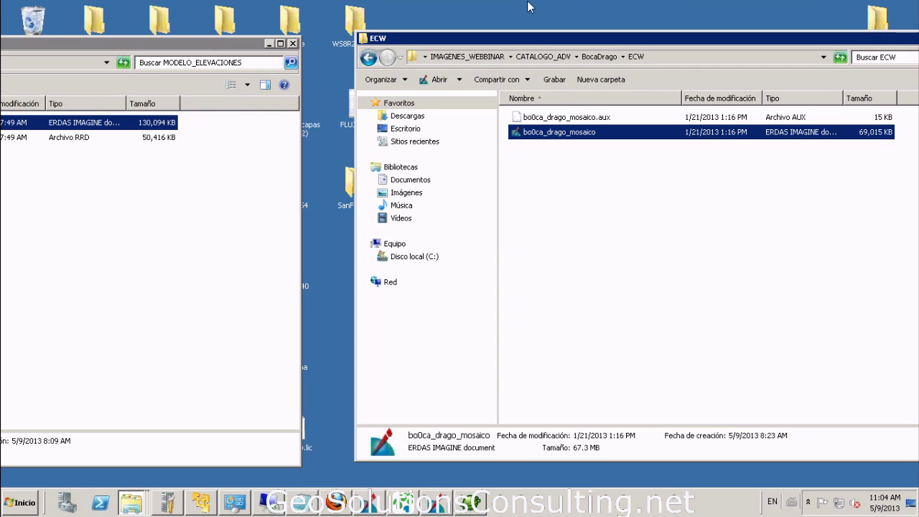
Minimize the remote-desktop session to reveal the local 'Questions?' slide.
mouse_move(535, 6)
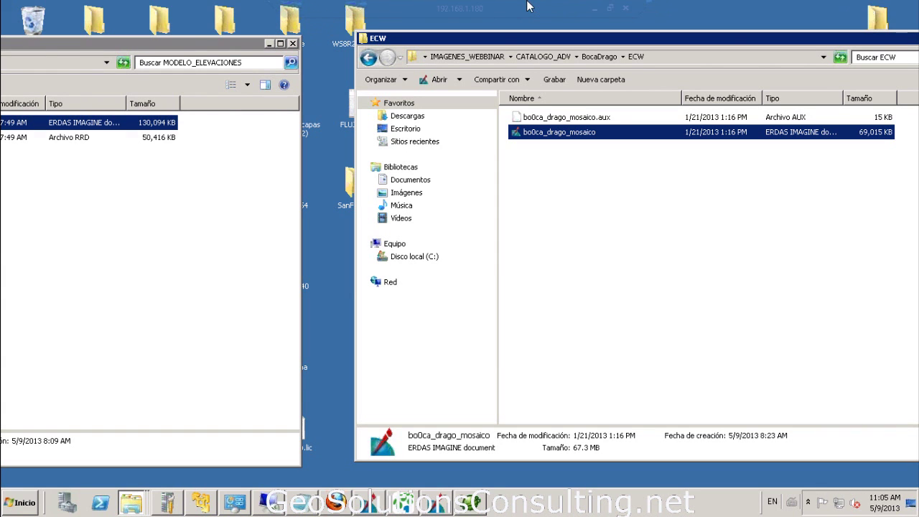
click(580, 24)
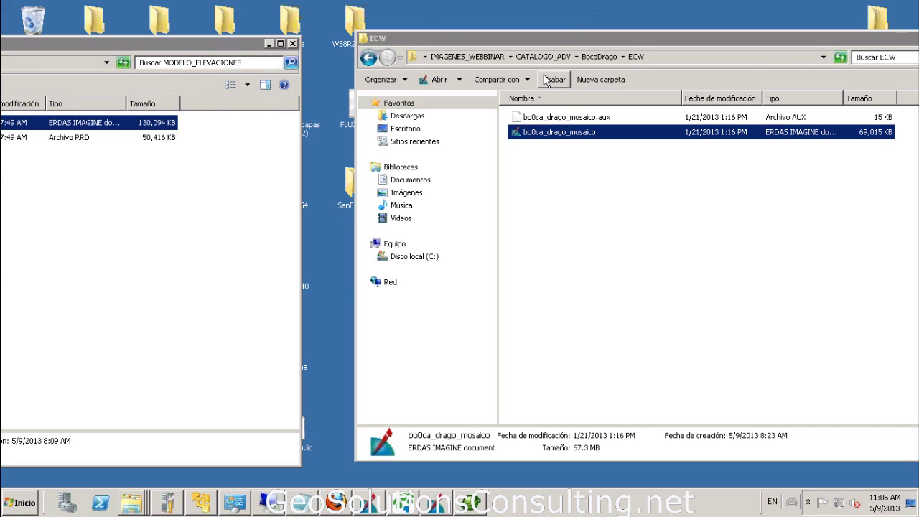
mouse_move(393, 6)
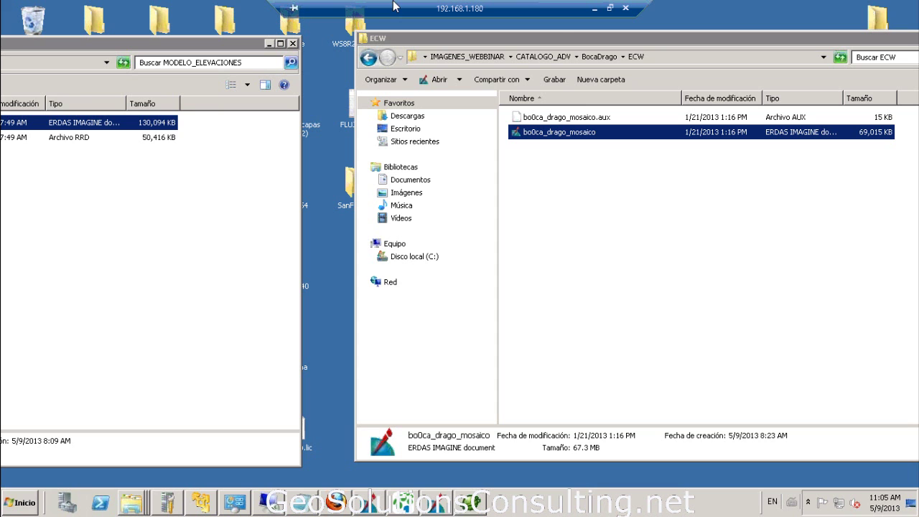
click(594, 9)
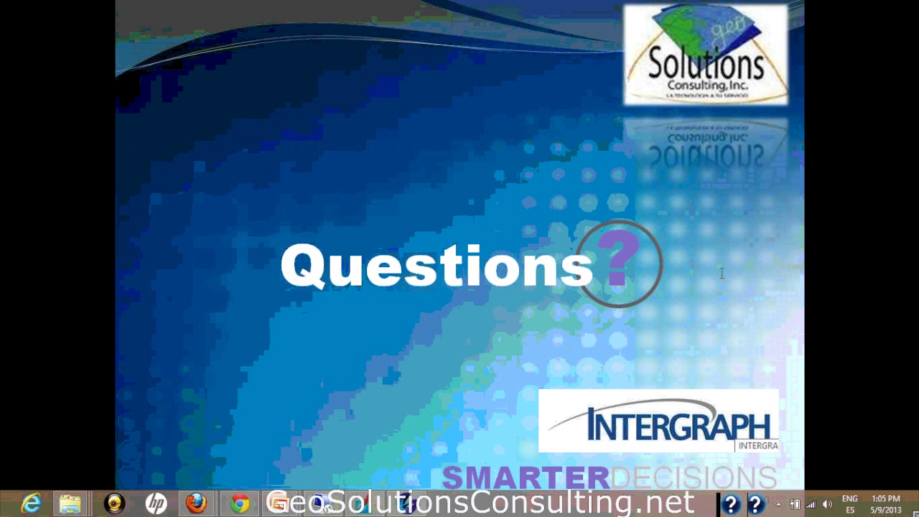